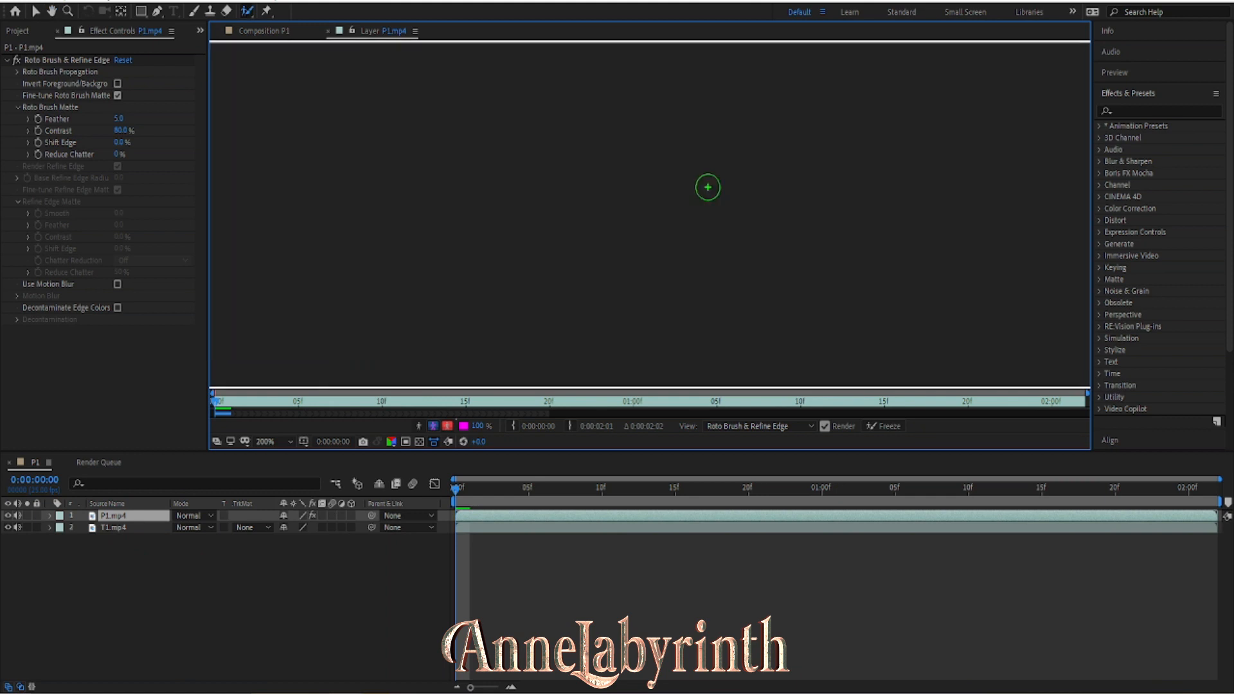
Step: Clean up the Roto Brush matte outline of the animated character on the first frame of P1.mp4
left_click(656, 229, "alt")
mouse_move(452, 206)
left_mouse_down()
mouse_move(617, 296)
mouse_move(630, 352)
left_mouse_up()
mouse_move(365, 53)
left_mouse_down()
mouse_move(407, 138)
mouse_move(441, 337)
left_mouse_up()
left_click_drag(475, 188, 477, 286)
Step: Set the Roto Brush Matte's Feather to 10 and Shift Edge to -8%, judging the edge in the composition
left_click(265, 31)
left_click(120, 119)
type("10")
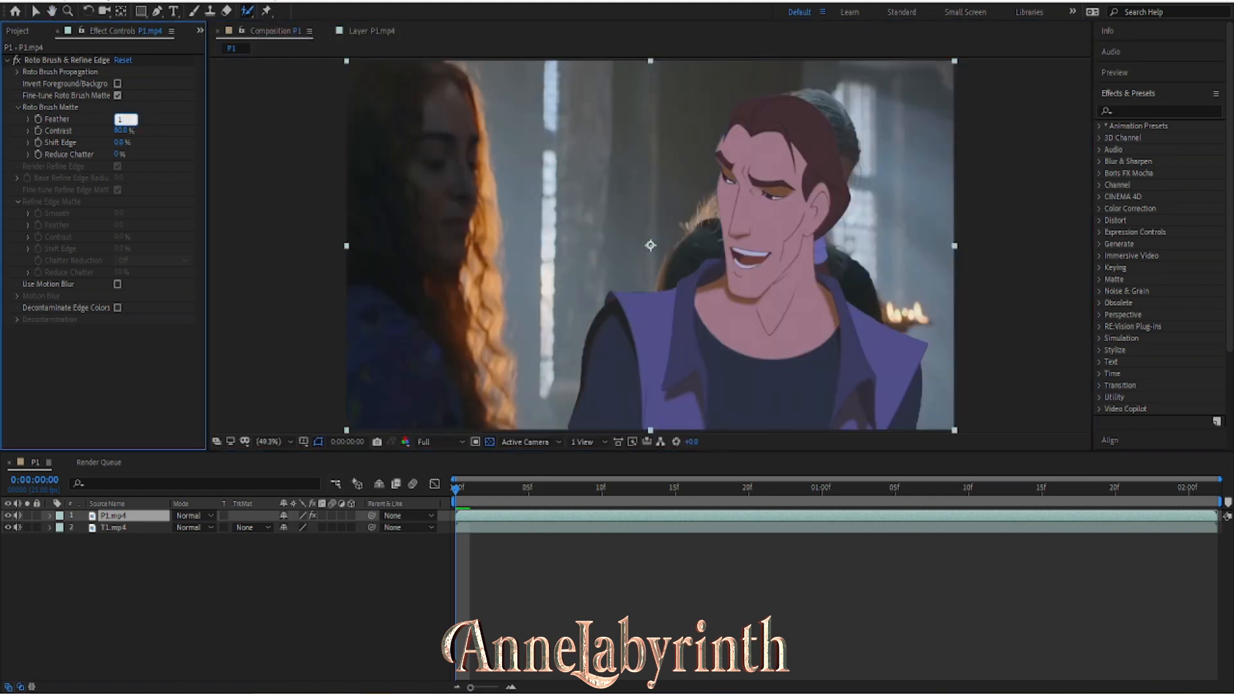
key("Return")
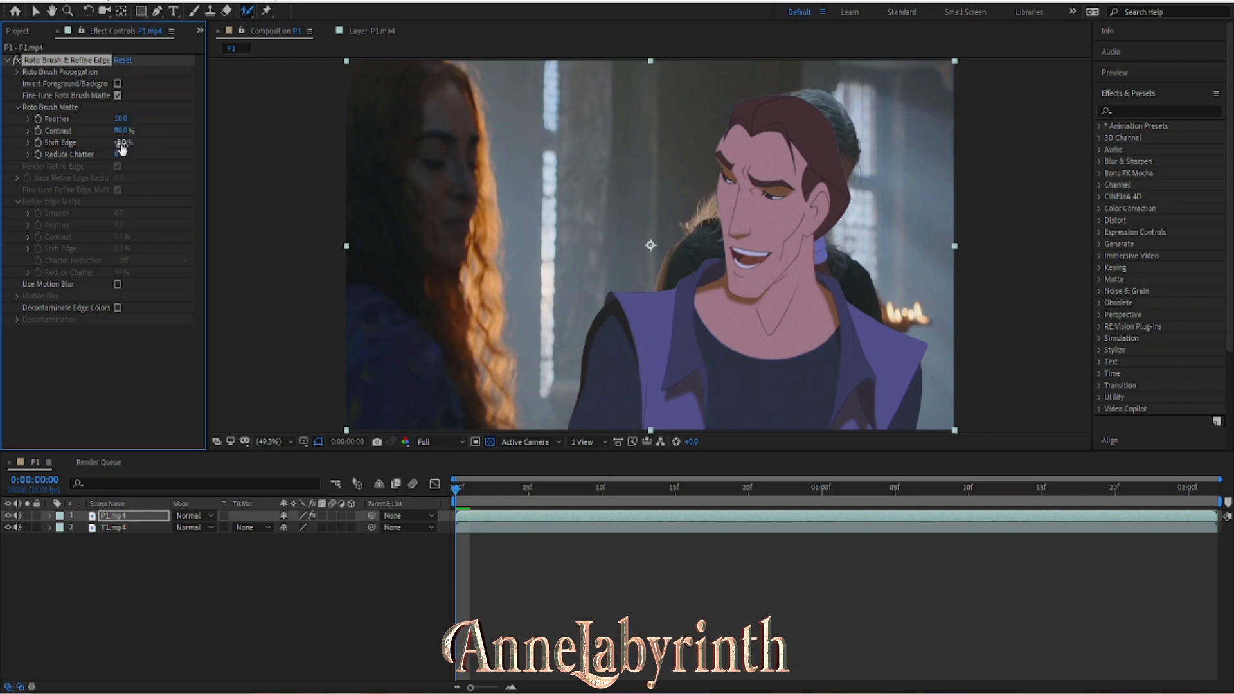
Step: Refine the matte around the hair strand over the character's forehead at frame 1 and check it in the composition
mouse_move(469, 491)
left_mouse_down()
mouse_move(456, 497)
mouse_move(470, 494)
left_mouse_up()
left_click(377, 32)
left_click_drag(270, 61, 501, 291)
left_click_drag(415, 58, 487, 318)
scroll(482, 265, "up", 1)
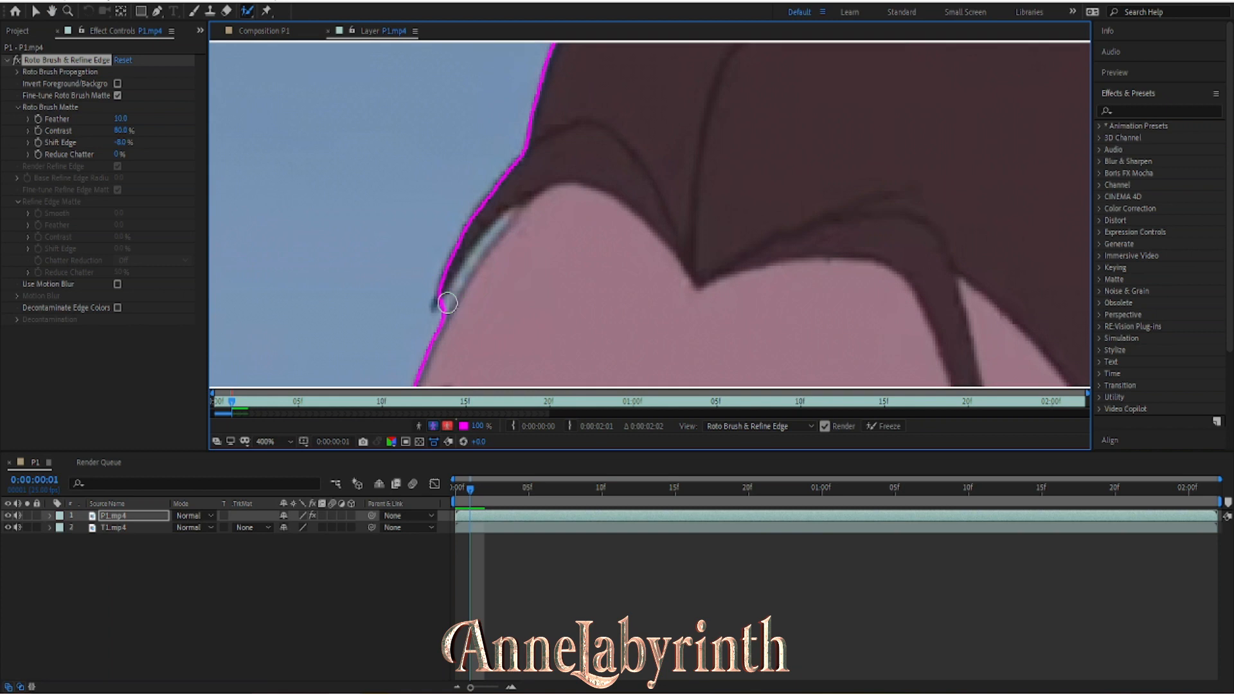
left_click_drag(505, 221, 506, 219)
left_click_drag(435, 303, 513, 184)
left_click(287, 32)
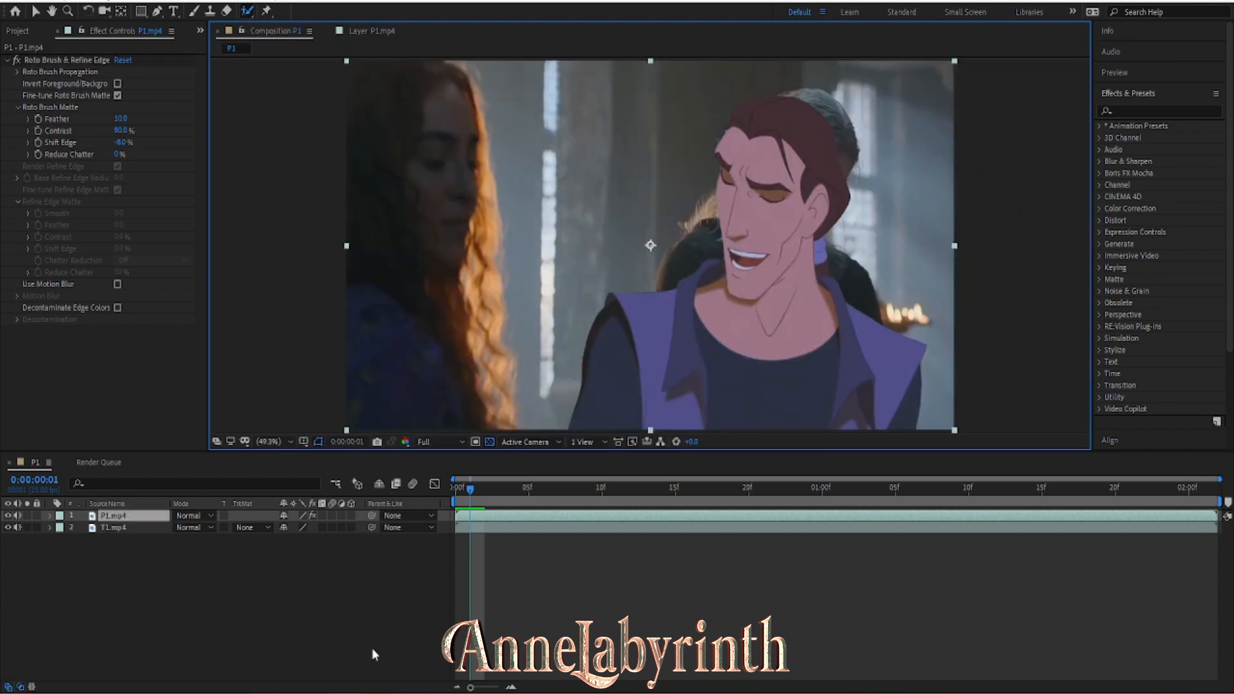
Step: Set Shift Edge to -23% and refine the forehead hair strand's matte edge at frame 3
left_click_drag(124, 144, 115, 144)
left_click_drag(470, 494, 499, 501)
left_click(378, 31)
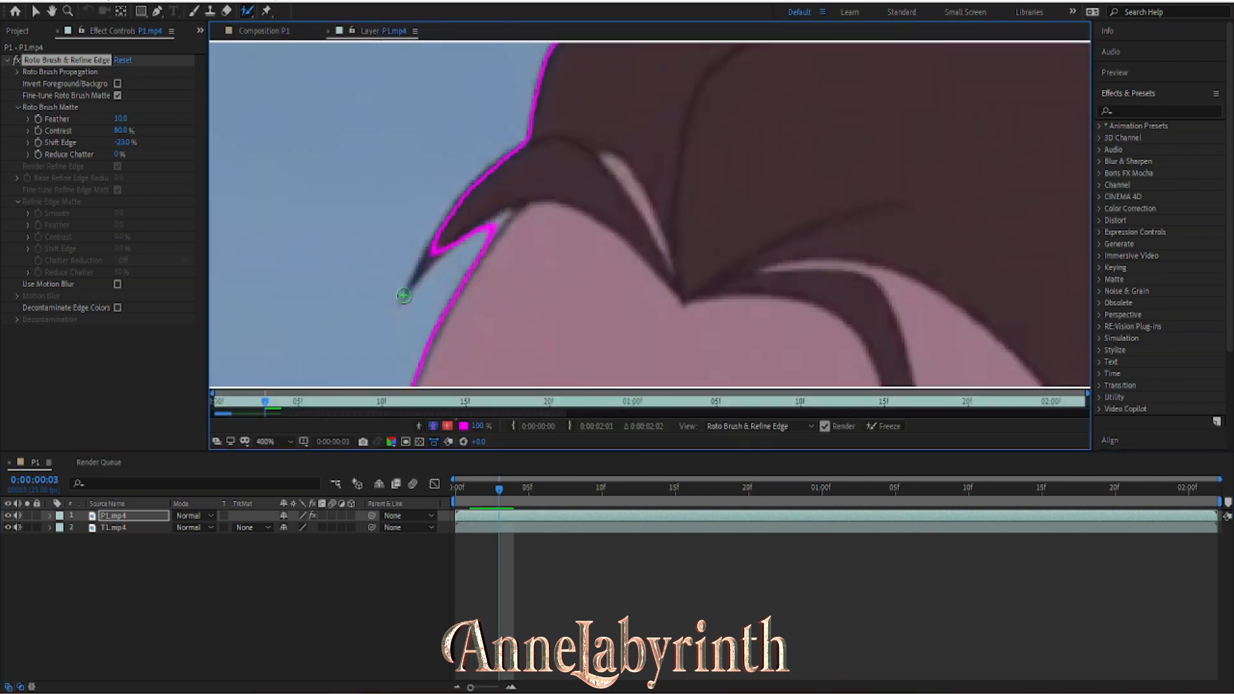
left_click_drag(505, 219, 516, 209)
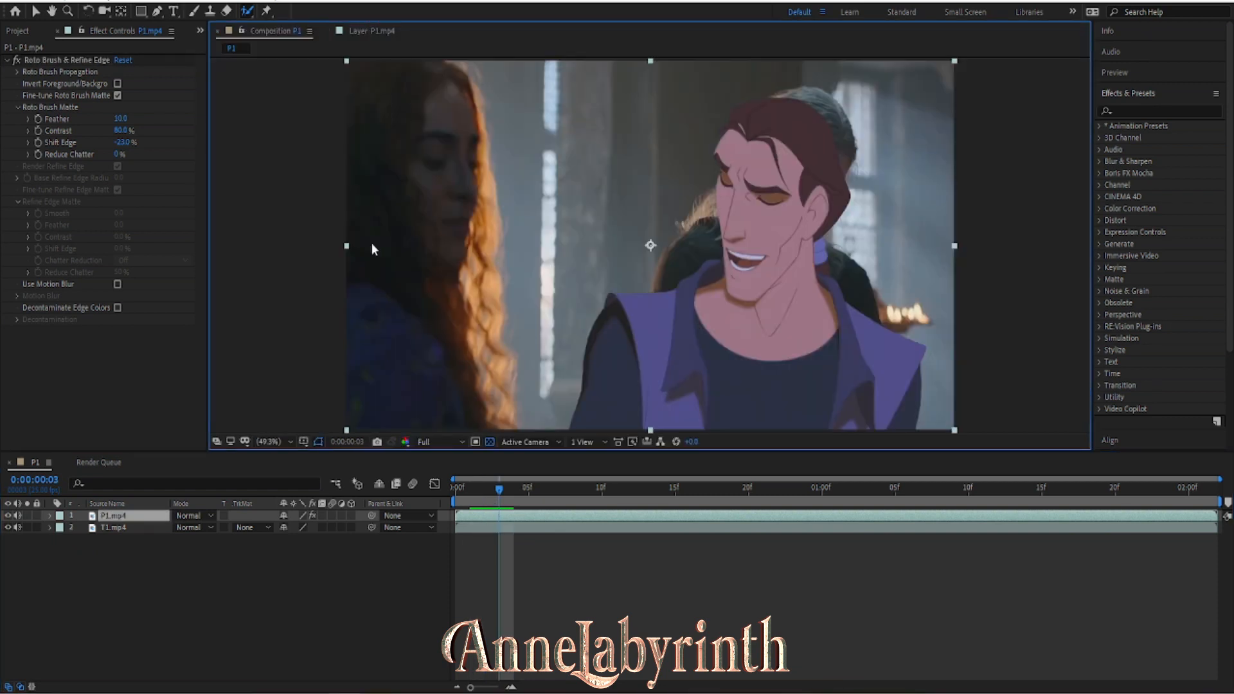
Step: Save the project in a new folder named "Proteus & Triss" inside the Sweet Dreams folder
key("ctrl+s")
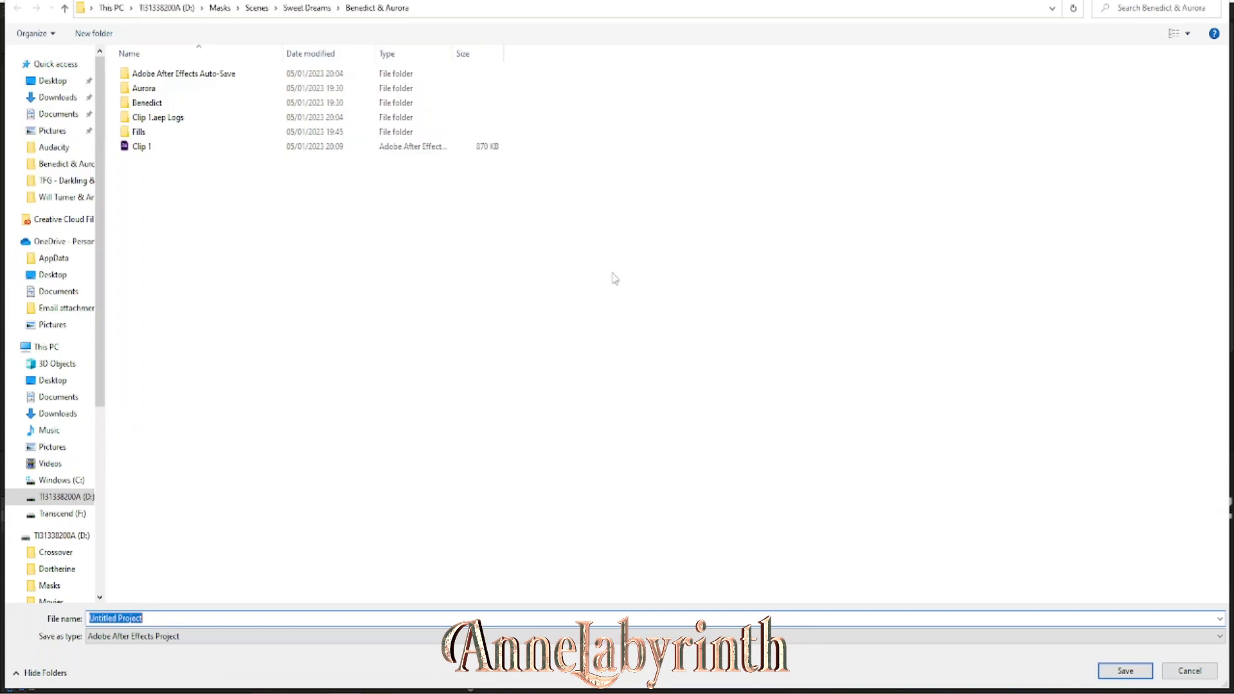
key("alt+Up")
left_click(96, 34)
type("Proteus")
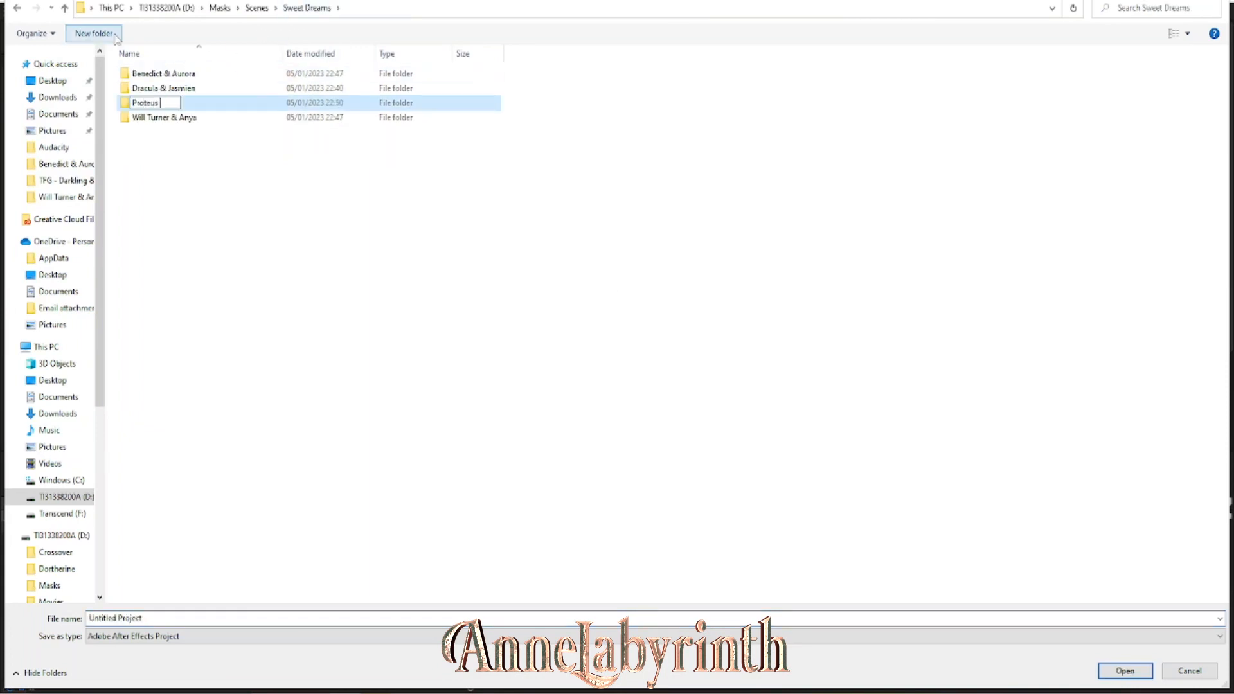
type(" & Tris")
key("Return")
key("Return")
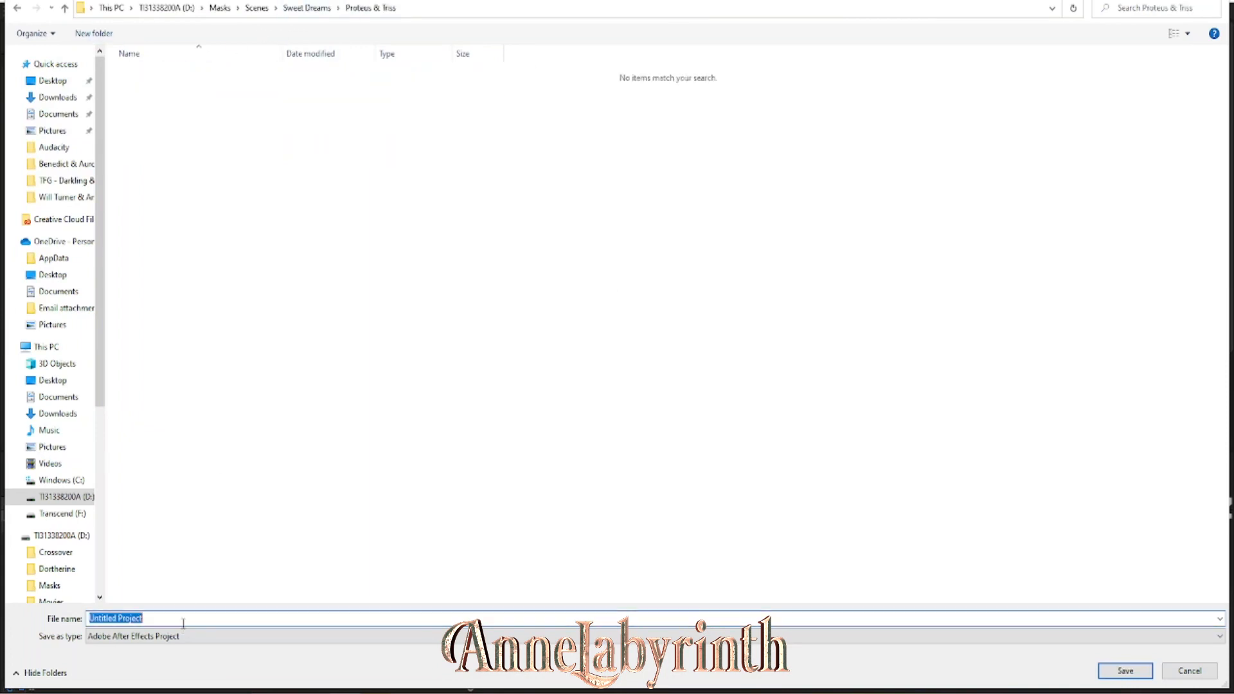
key("Return")
Step: Review and touch up the character's matte outline in the layer view at frames 5 and 7
left_click_drag(498, 502, 530, 502)
left_click(373, 31)
key("space")
left_click_drag(722, 267, 369, 60)
scroll(527, 239, "down", 1)
left_click_drag(531, 491, 557, 493)
left_click(382, 30)
key("space")
left_click_drag(472, 77, 558, 354)
left_click(277, 31)
Step: Scrub the composition to frame 16 and touch up the matte around the character's shoulders and sleeve there
left_click(587, 494)
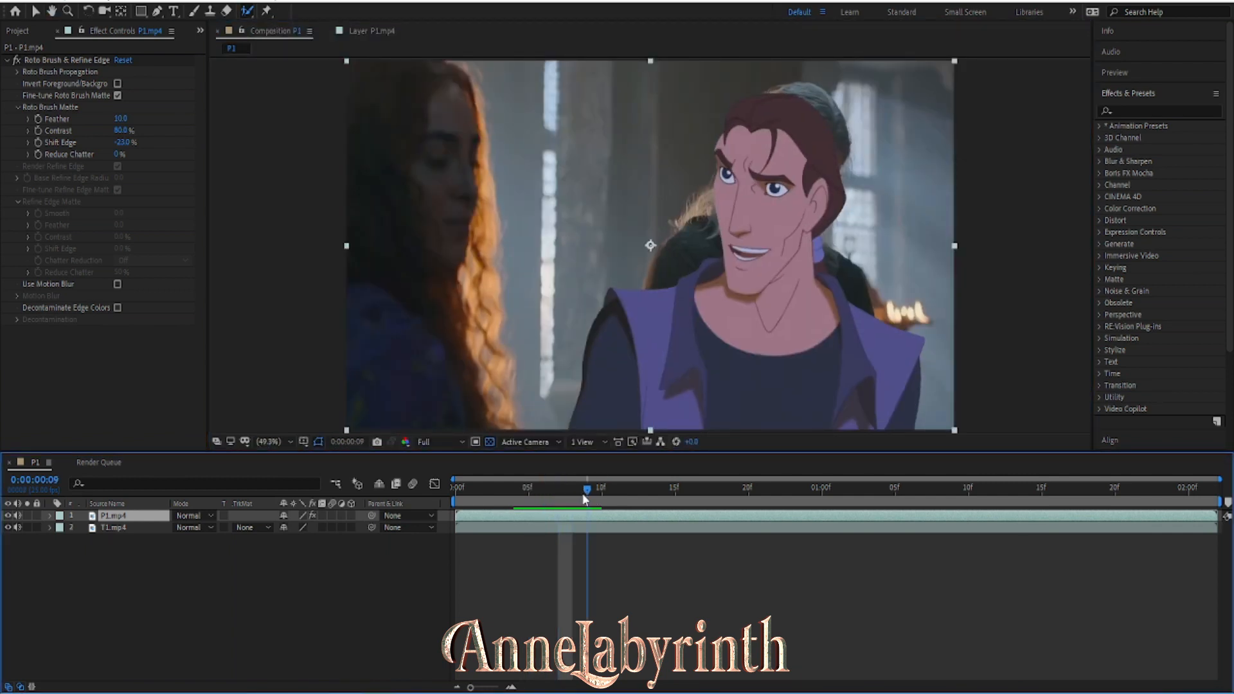
left_click_drag(598, 497, 647, 488)
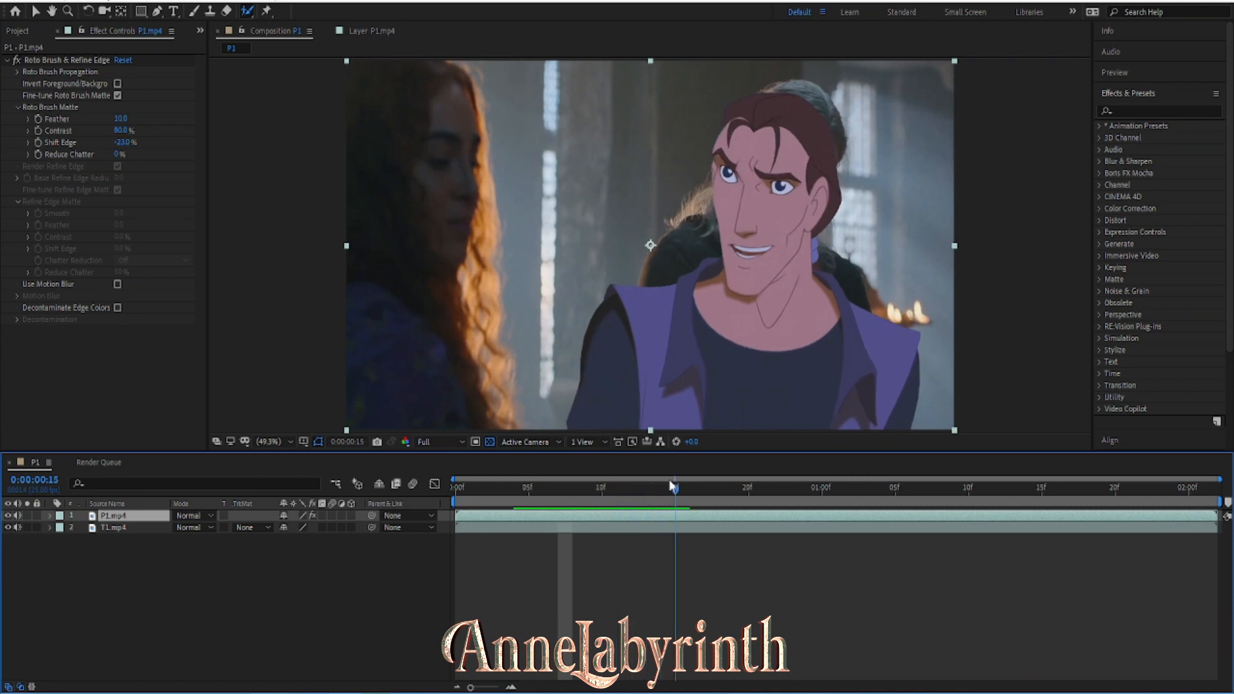
left_click(687, 495)
left_click(395, 31)
key("space")
left_click_drag(608, 351, 575, 195)
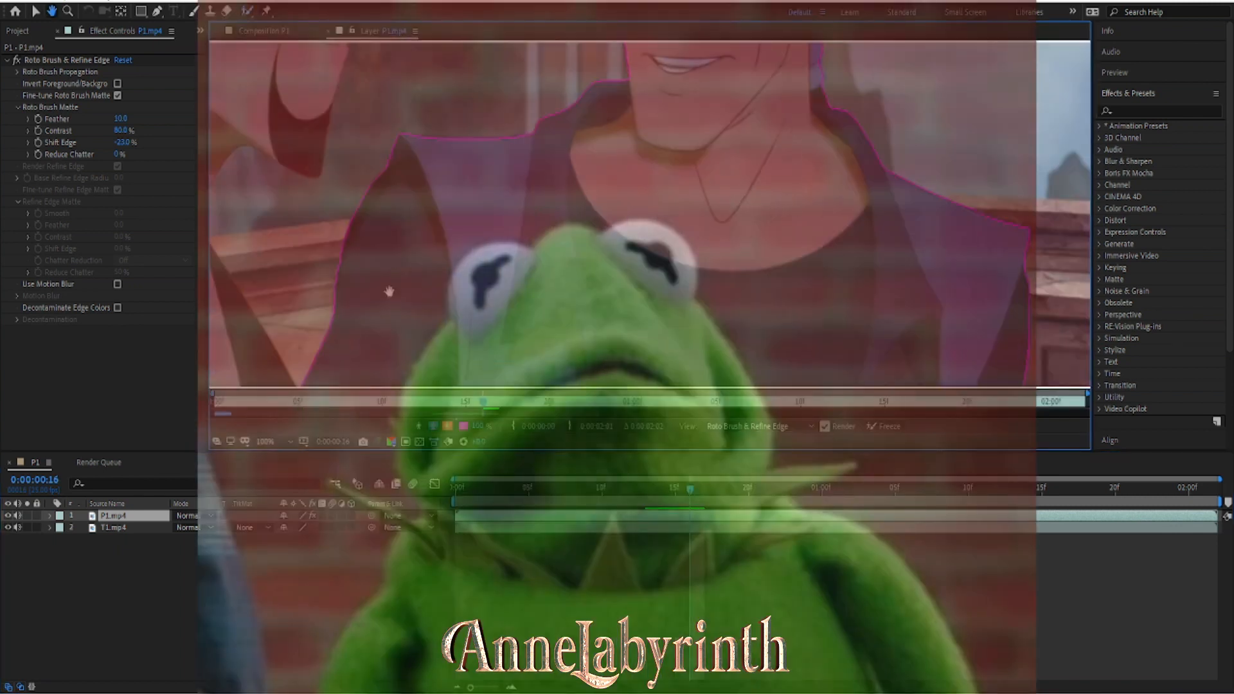
scroll(345, 267, "up", 1)
left_click_drag(344, 267, 444, 278)
left_click(311, 31)
left_click(517, 594)
Step: Add the missing outer edge of the purple vest to the matte at frame 16 and check the composite
left_click(389, 31)
key("space")
left_click_drag(932, 264, 627, 260)
scroll(627, 260, "up", 2)
left_click_drag(626, 113, 595, 299)
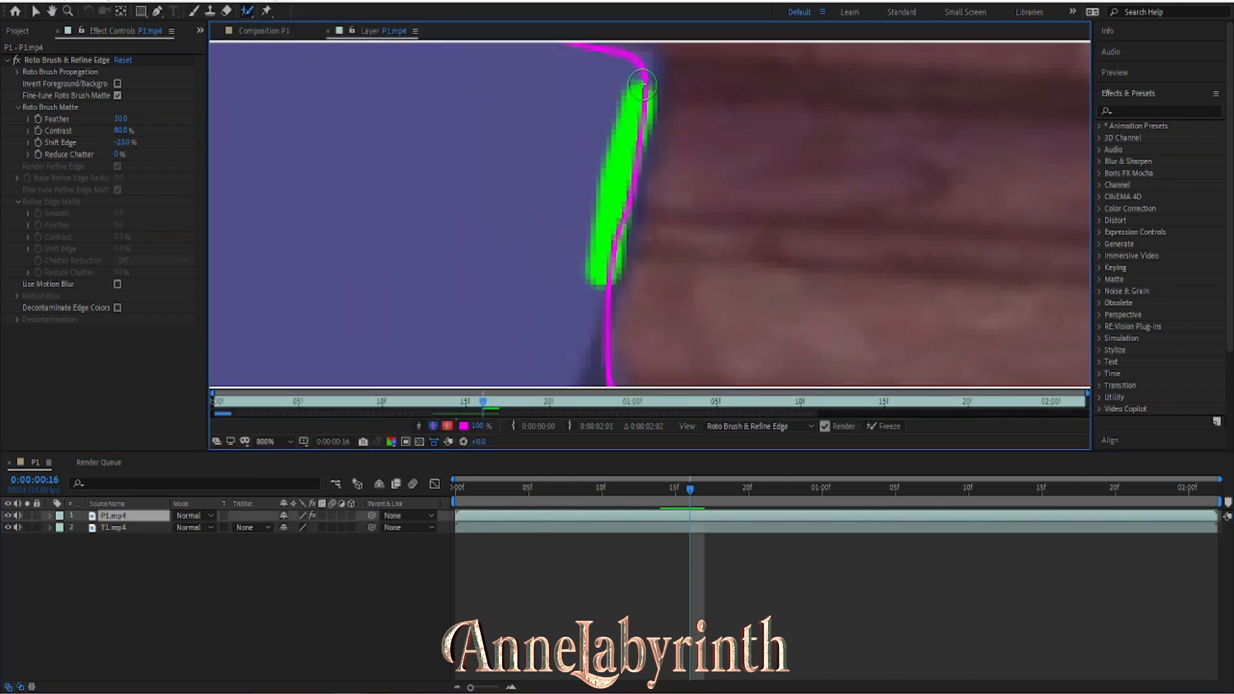
scroll(581, 73, "down", 1)
left_click_drag(654, 141, 654, 141)
left_click_drag(446, 54, 633, 115)
left_click(276, 31)
left_click(643, 572)
Step: Inspect the matte along the character's lower body at frame 20
left_click_drag(690, 492, 748, 493)
left_click(384, 31)
scroll(495, 236, "down", 1)
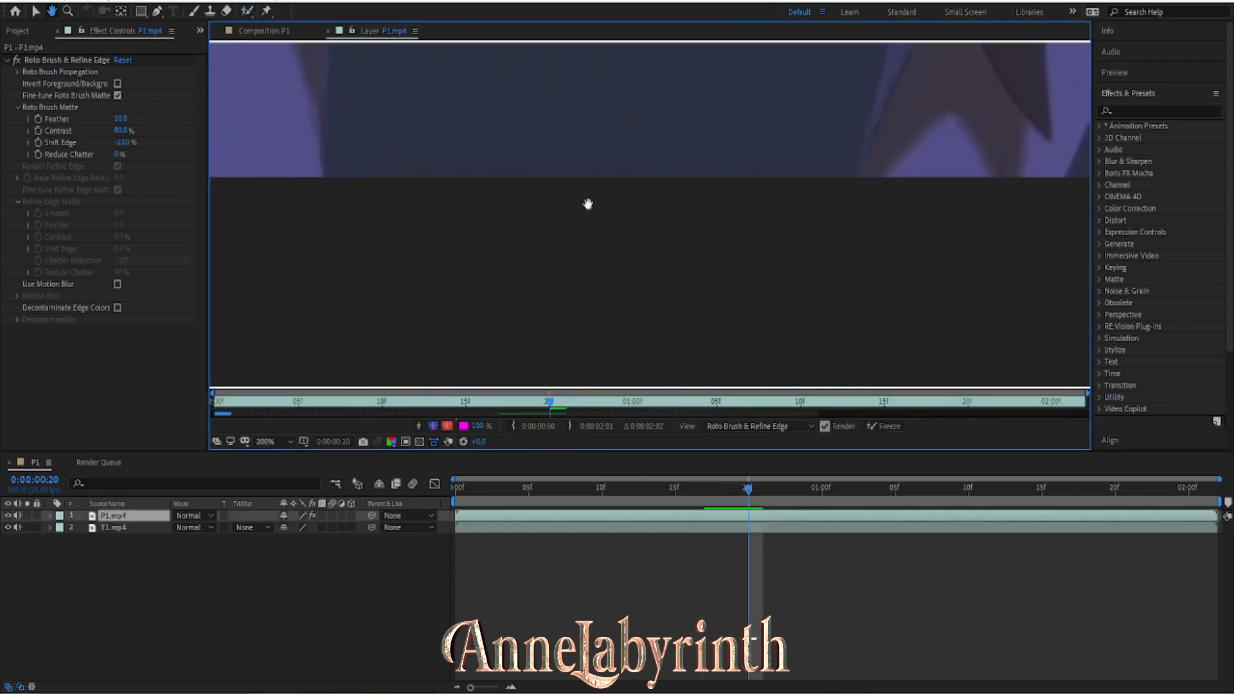
left_click_drag(496, 236, 534, 247)
scroll(534, 247, "down", 2)
left_click(286, 31)
Step: Refine the matte around the character's outer dark sleeve and vest edge at frame 21, then check the composite
left_click_drag(749, 492, 765, 502)
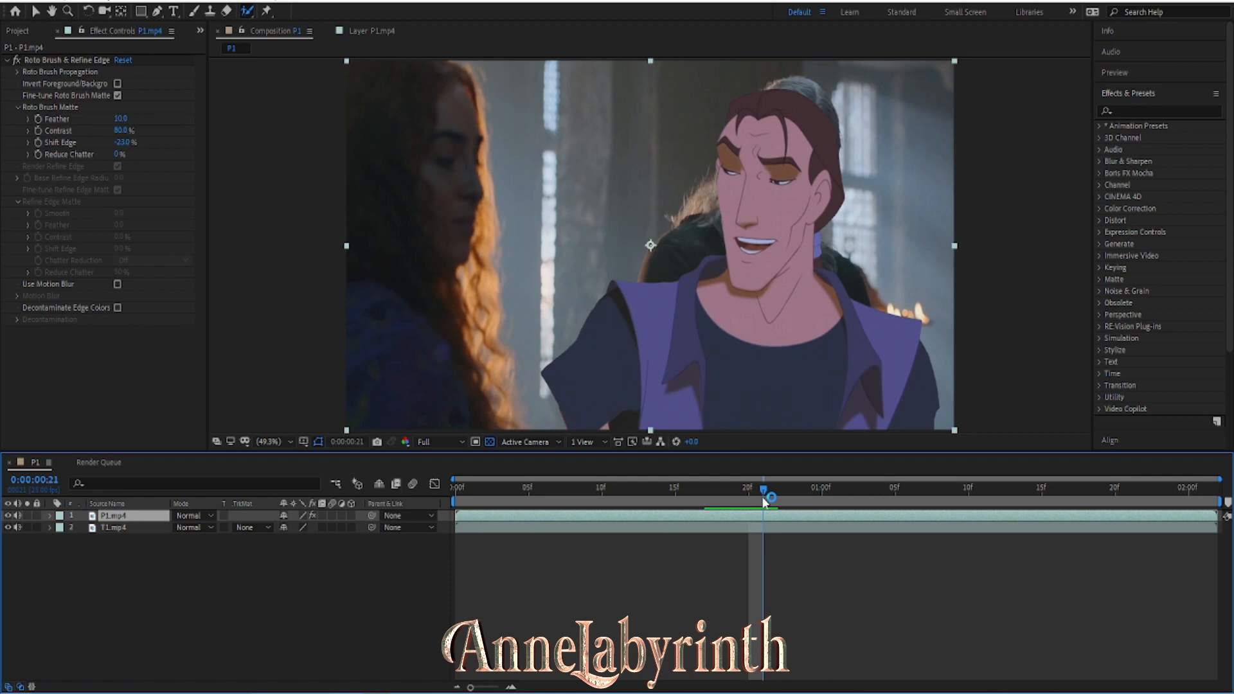
left_click(354, 31)
left_click_drag(1055, 331, 711, 361)
left_click_drag(566, 403, 584, 403)
key("Page_Up")
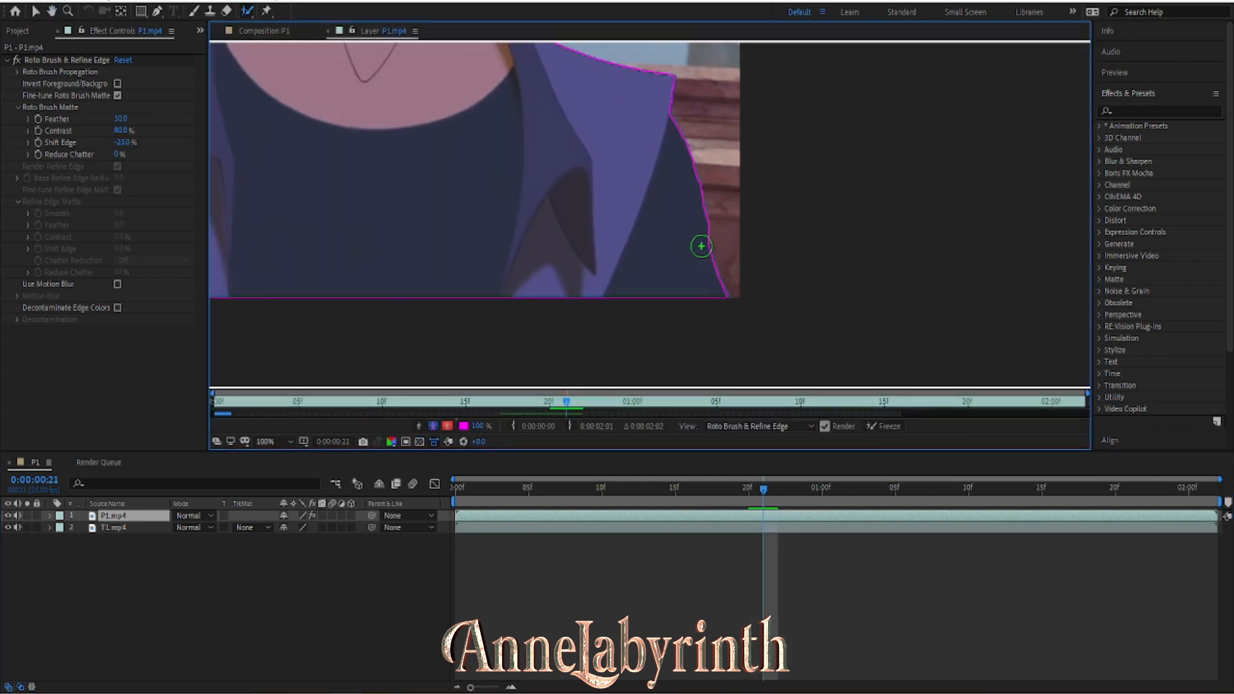
mouse_move(703, 188)
left_mouse_down()
mouse_move(654, 189)
mouse_move(674, 307)
left_mouse_up()
scroll(653, 189, "up", 1)
left_click_drag(653, 104, 665, 156)
left_click_drag(590, 58, 574, 220)
scroll(576, 193, "up", 1)
mouse_move(572, 160)
left_mouse_down()
mouse_move(623, 262)
mouse_move(649, 232)
left_mouse_up()
left_click_drag(579, 166, 637, 284)
left_click(265, 31)
left_click(328, 579)
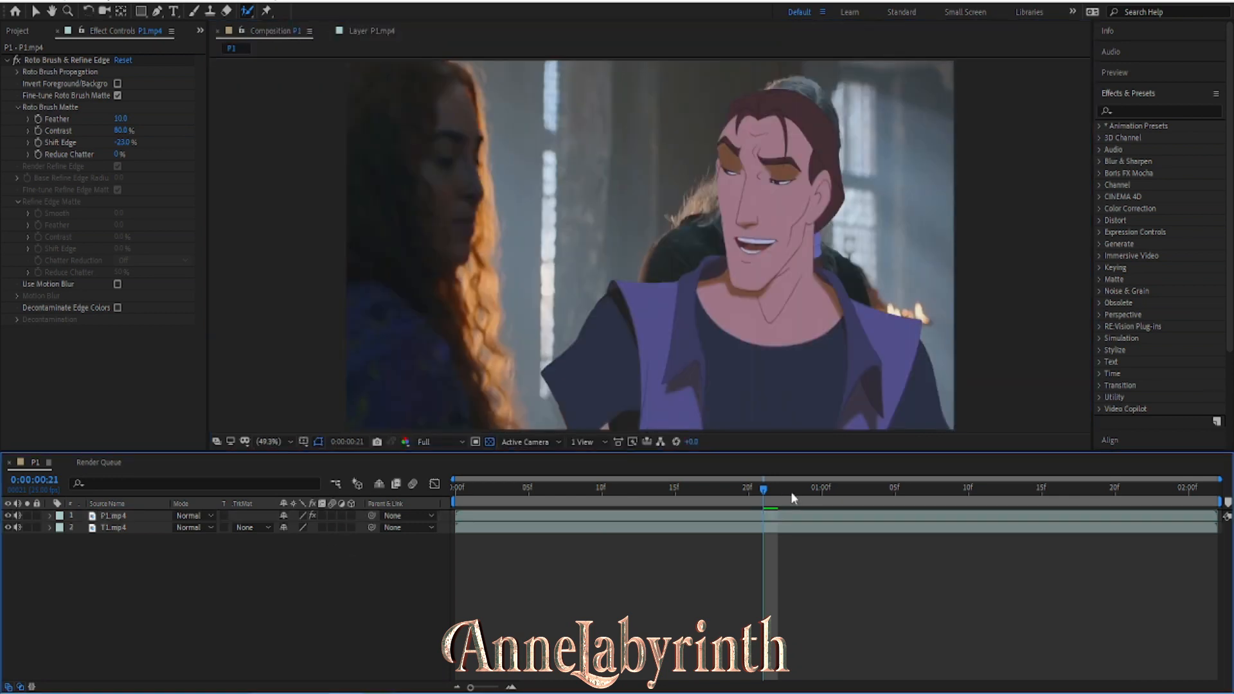
Step: At frame 24, add the dark sleeve's missing corner to the matte and exclude the patch beneath the sleeve
left_click(778, 493)
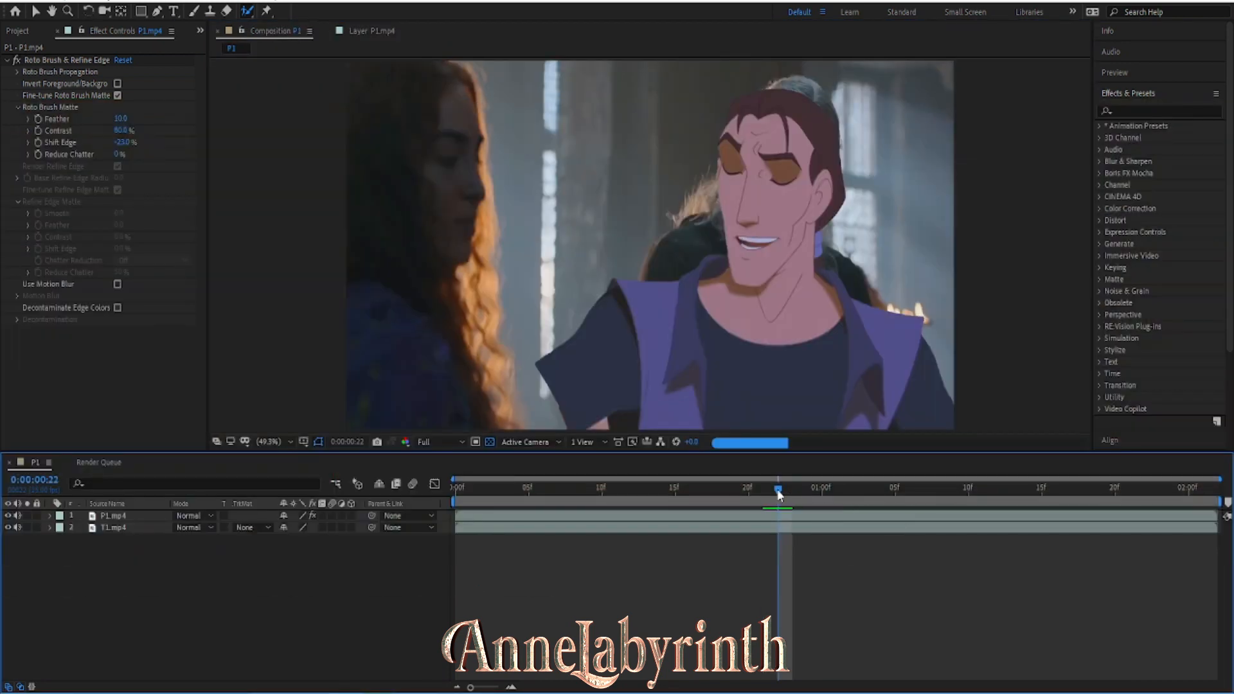
left_click(808, 491)
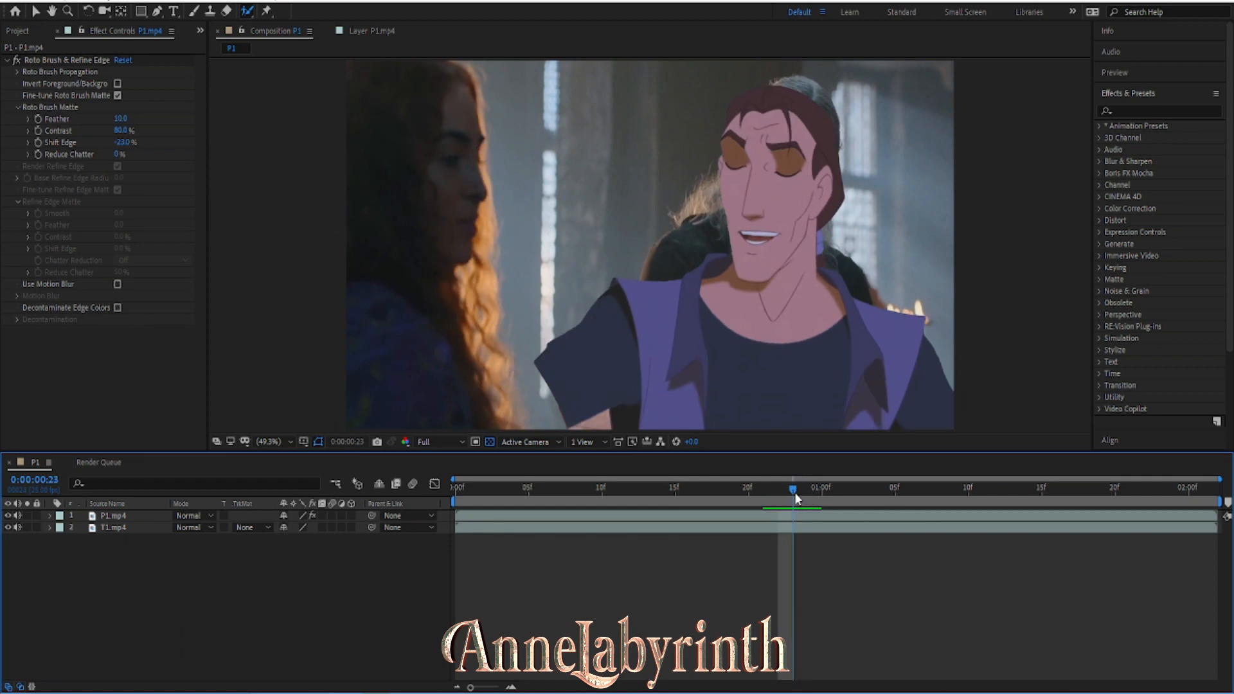
left_click(390, 34)
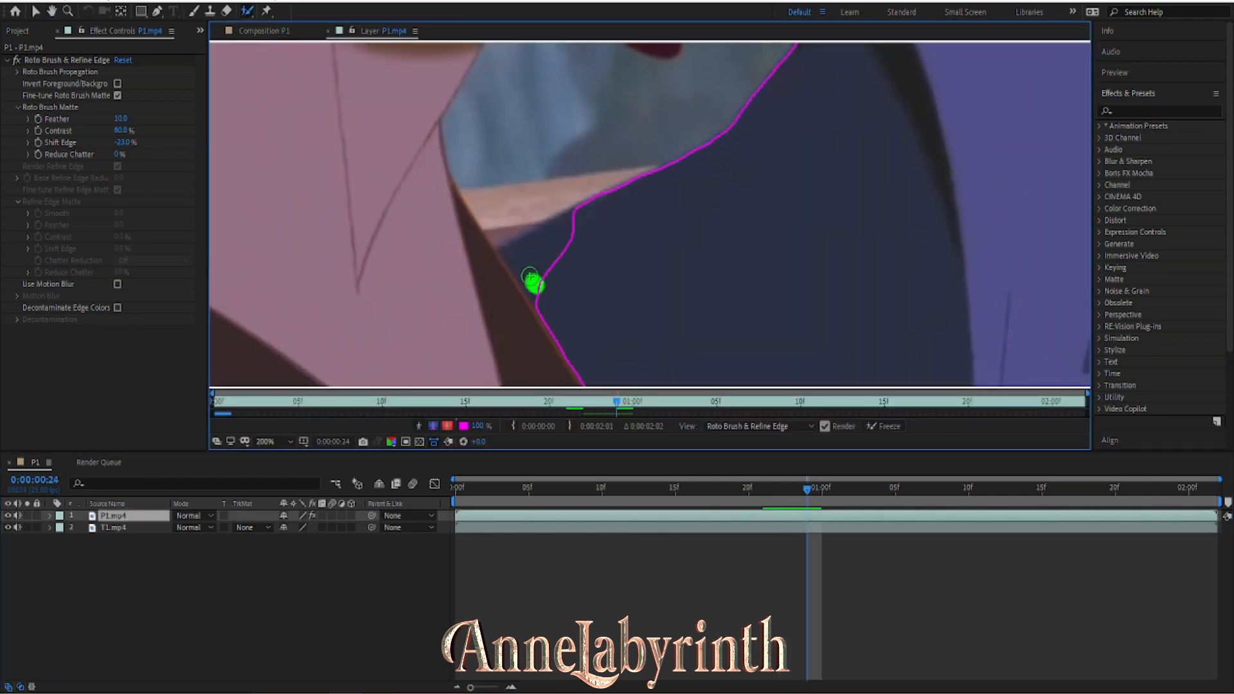
left_click_drag(505, 255, 545, 243)
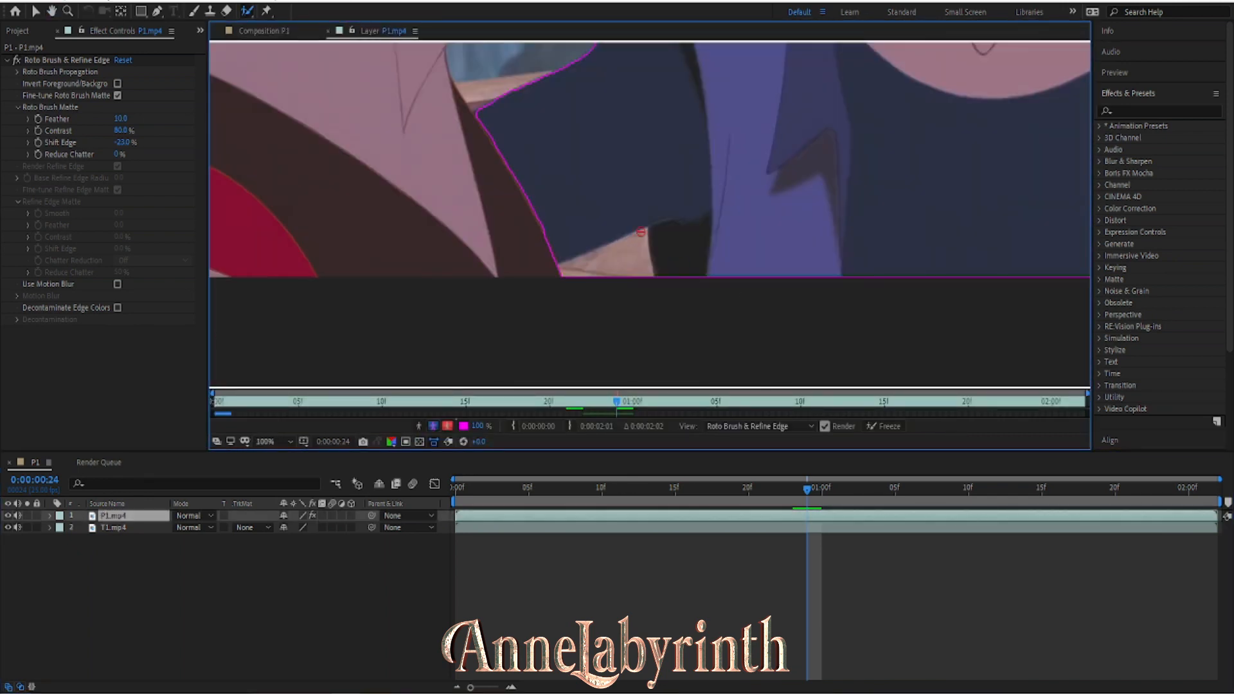
key("period")
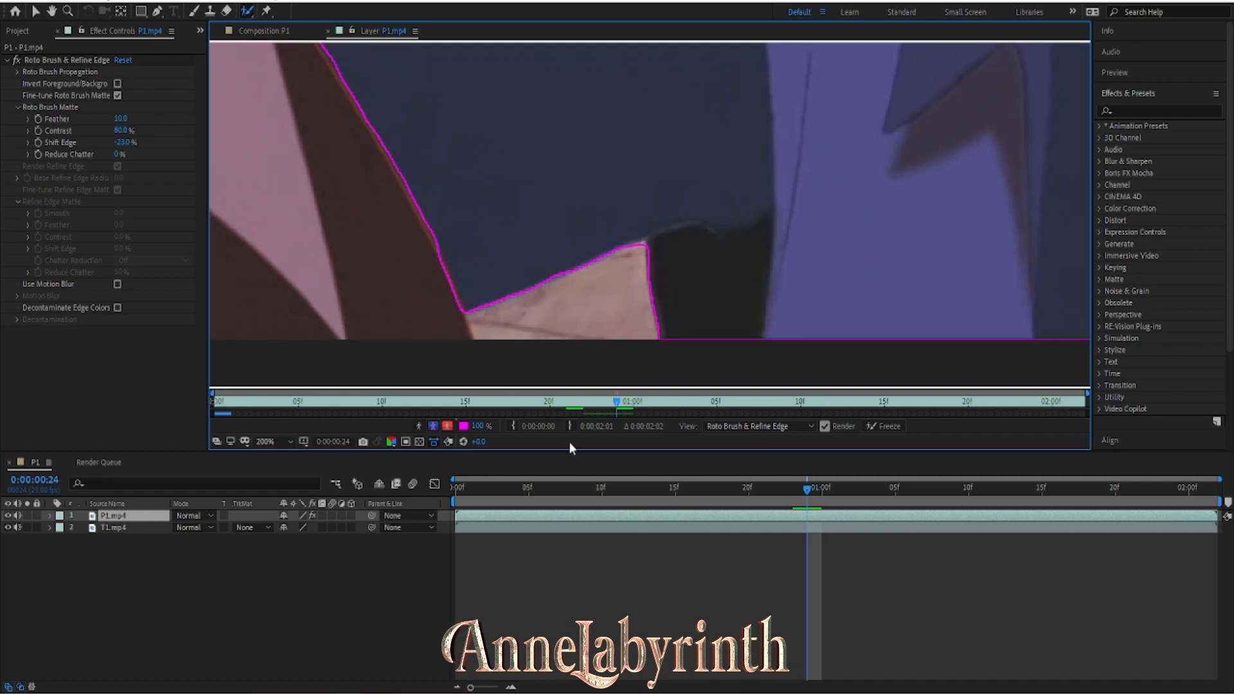
Step: Return to frame 21 and correct the matte along the raised sleeve's lower area
left_click(554, 403)
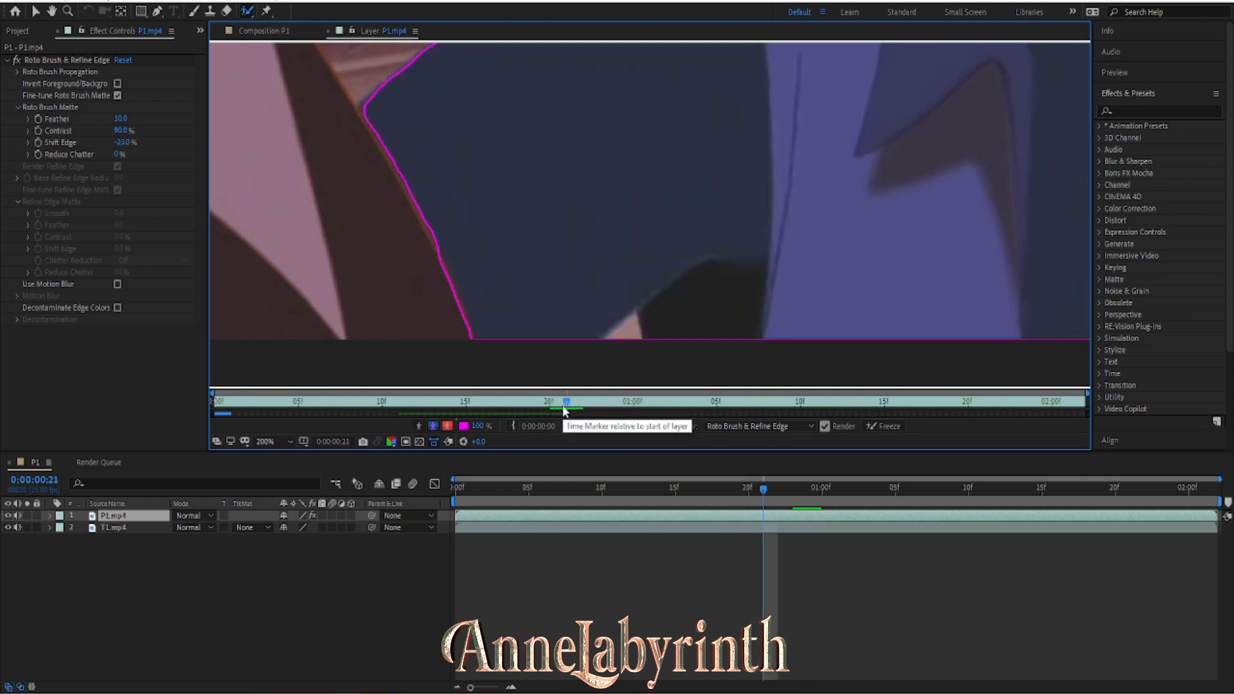
left_click_drag(442, 123, 452, 315)
left_click(264, 31)
left_click(755, 503)
Step: At frame 23, add the raised sleeve's missing corner and subtract the background along its upper edge
left_click_drag(770, 499, 786, 496)
left_click(373, 31)
key("space")
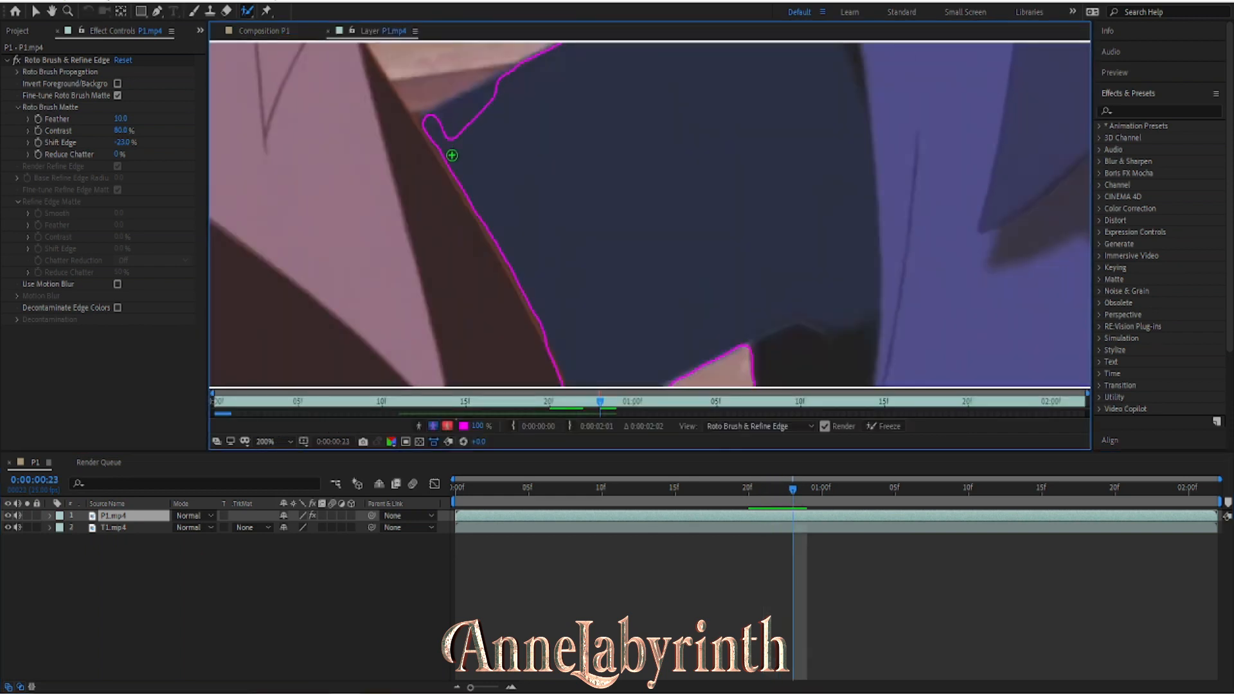
left_click_drag(496, 84, 502, 81)
left_click_drag(416, 108, 513, 57)
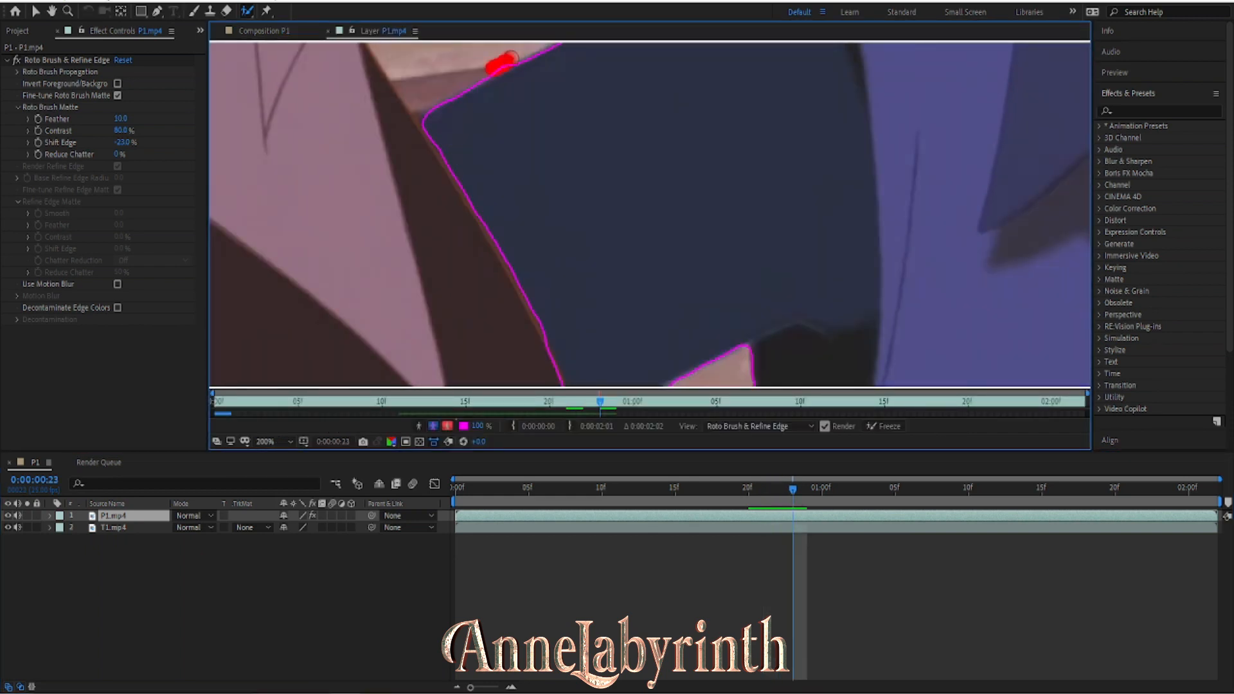
left_click_drag(601, 289, 512, 168)
left_click(261, 31)
left_click(849, 541)
Step: Refine the matte along the opposite sleeve and vest edge at frame 23
left_click(374, 31)
key("space")
left_click_drag(733, 157, 596, 242)
scroll(595, 241, "up", 1)
mouse_move(569, 124)
left_mouse_down()
mouse_move(590, 192)
mouse_move(669, 313)
left_mouse_up()
left_click_drag(582, 75, 634, 214)
left_click_drag(589, 172, 665, 319)
left_click_drag(532, 46, 560, 231)
left_click_drag(453, 76, 559, 260)
left_click(281, 30)
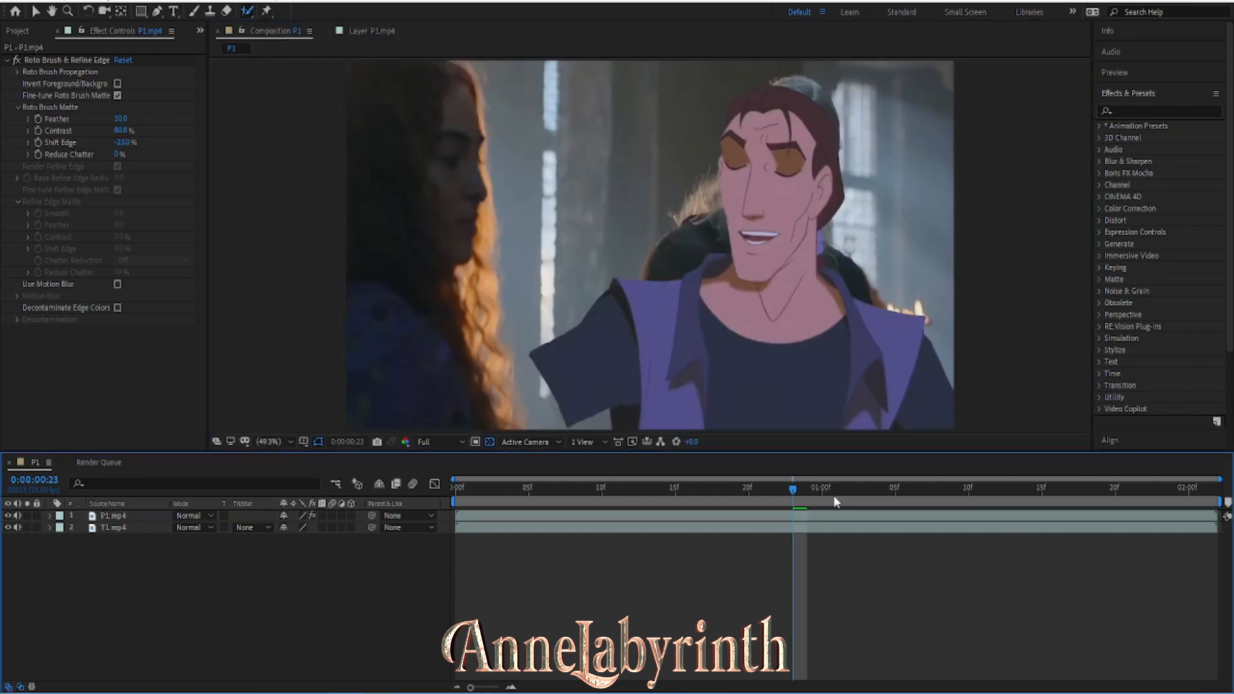
Step: At frame 24, refine the outer sleeve's matte near the image border and add the missing purple vest edge
left_click_drag(808, 494, 806, 497)
left_click(371, 31)
left_click_drag(662, 287, 594, 116)
left_click_drag(605, 210, 610, 224)
left_click_drag(440, 140, 474, 173)
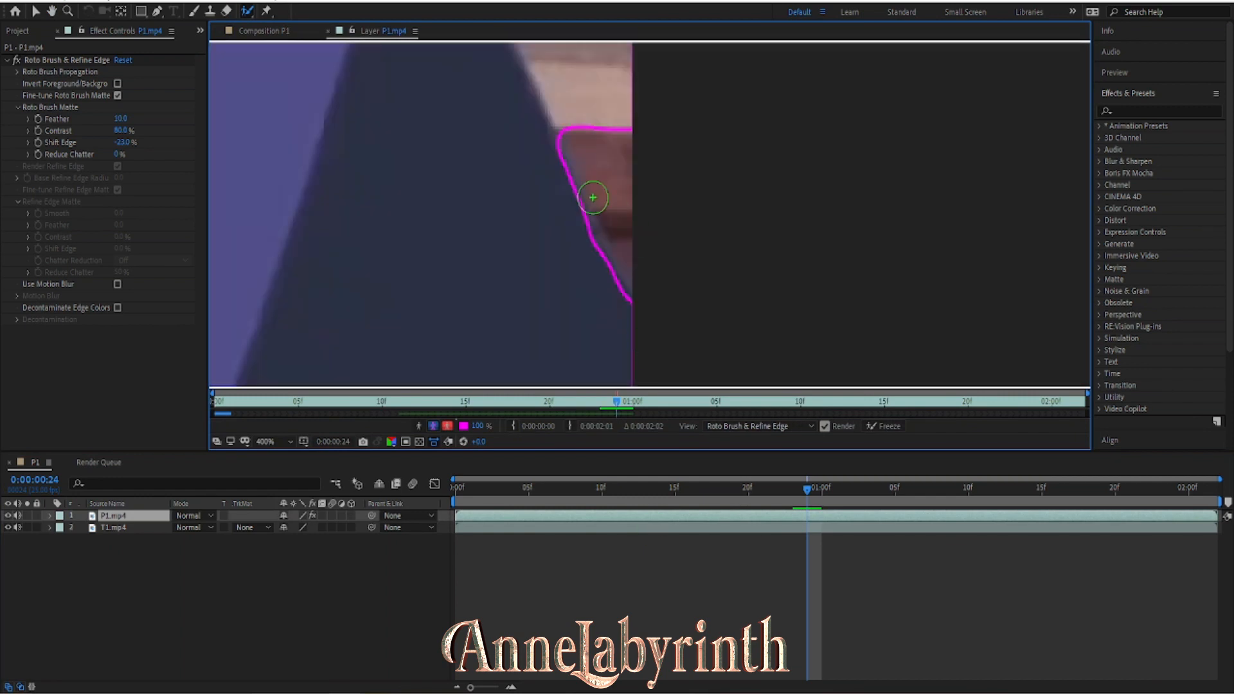
left_click_drag(578, 149, 595, 356)
left_click_drag(433, 118, 513, 259)
left_click_drag(466, 109, 568, 225)
scroll(567, 226, "up", 1)
left_click_drag(434, 289, 449, 130)
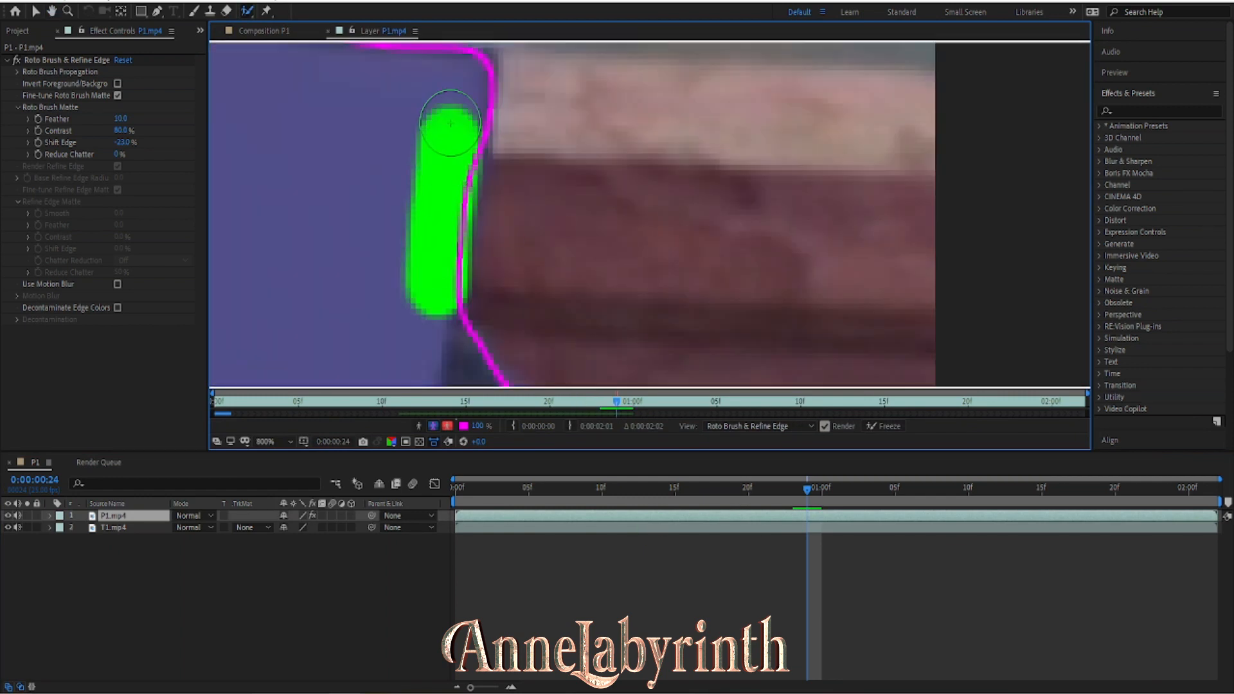
Step: Check the matte outline around the character's face and head at frame 24
scroll(450, 133, "down", 1)
left_click_drag(380, 148, 576, 281)
scroll(576, 281, "down", 2)
left_click_drag(313, 151, 574, 298)
scroll(573, 298, "up", 2)
scroll(474, 144, "down", 2)
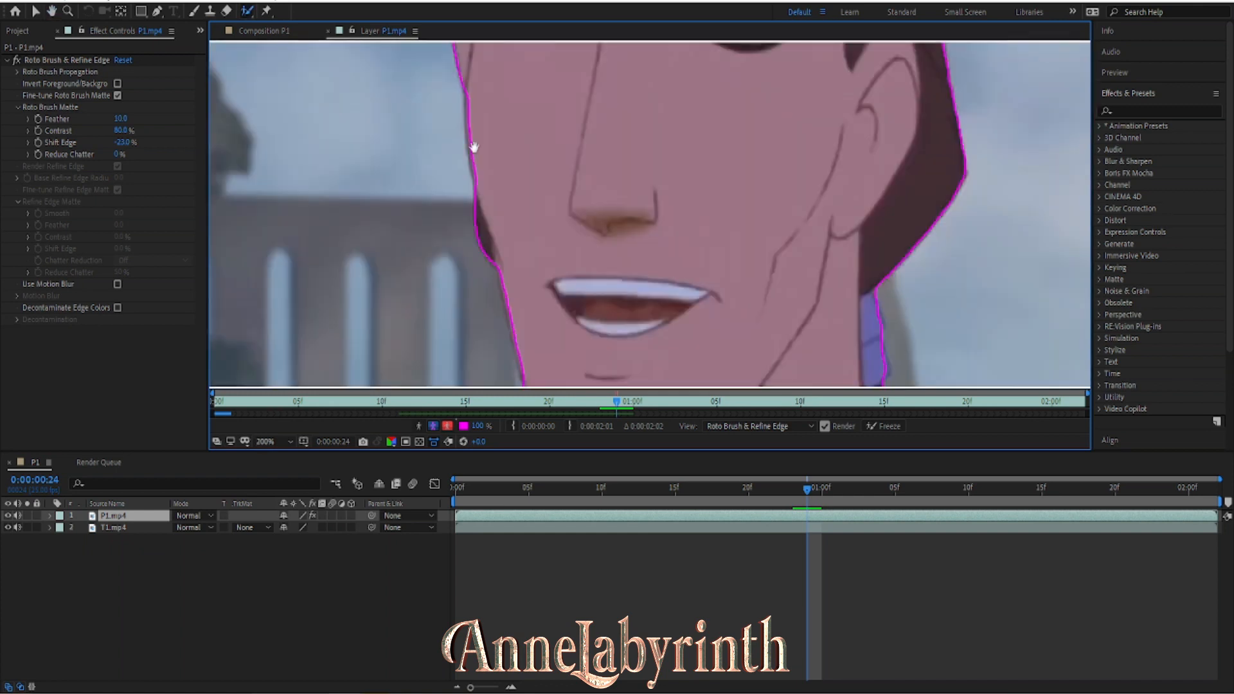
left_click_drag(473, 143, 570, 330)
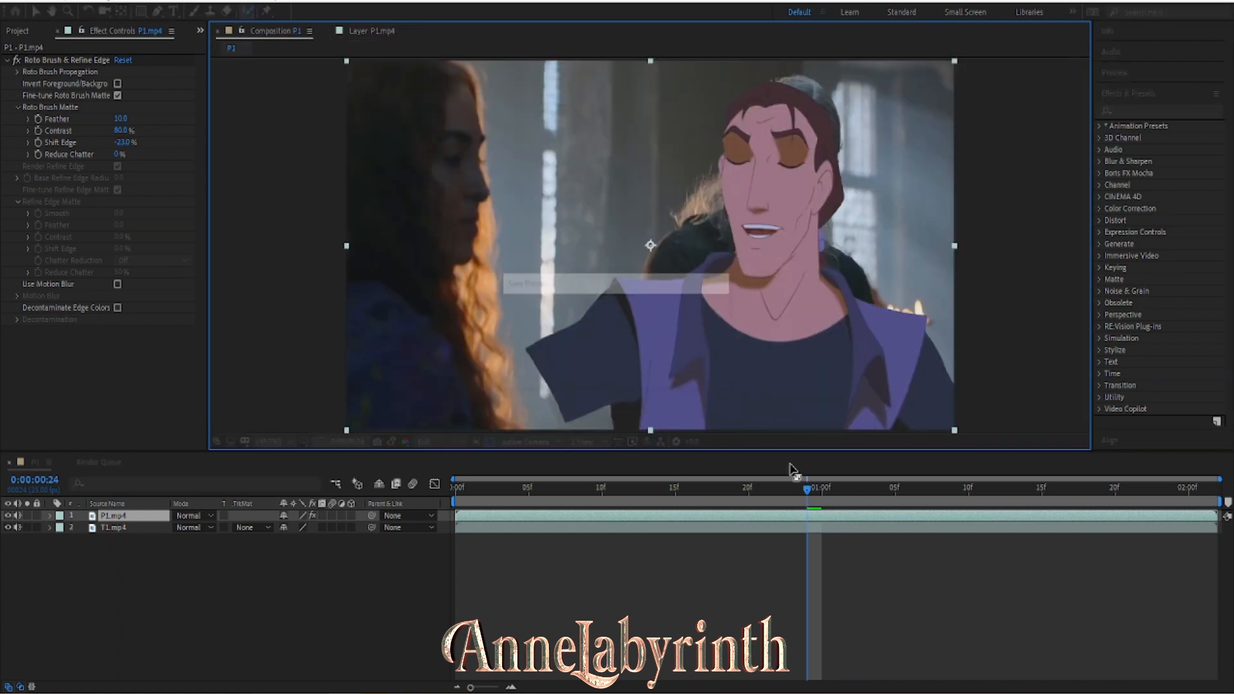
Step: Go back to frame 23 and touch up the character's matte outline in the layer view
left_click(794, 489)
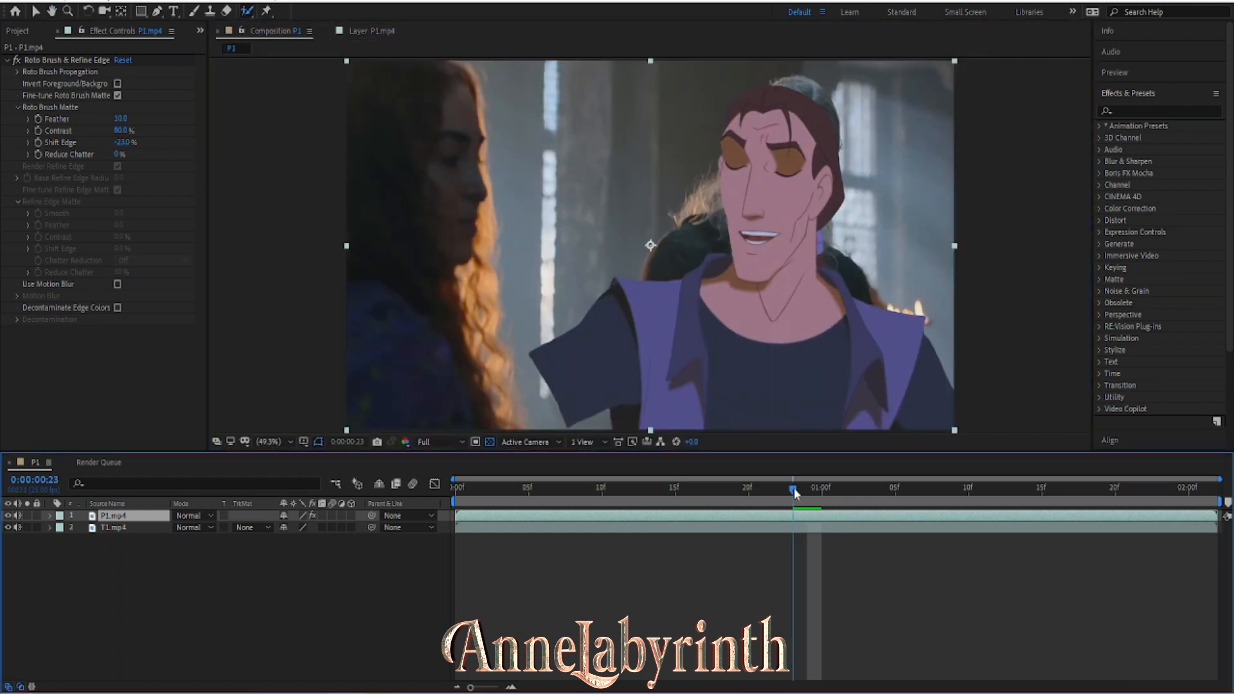
left_click(384, 32)
left_click_drag(437, 103, 625, 168)
left_click_drag(382, 240, 344, 54)
left_click(264, 31)
Step: Review the character's matte outline in the layer view at 0:00:01:00
left_click_drag(805, 496, 824, 505)
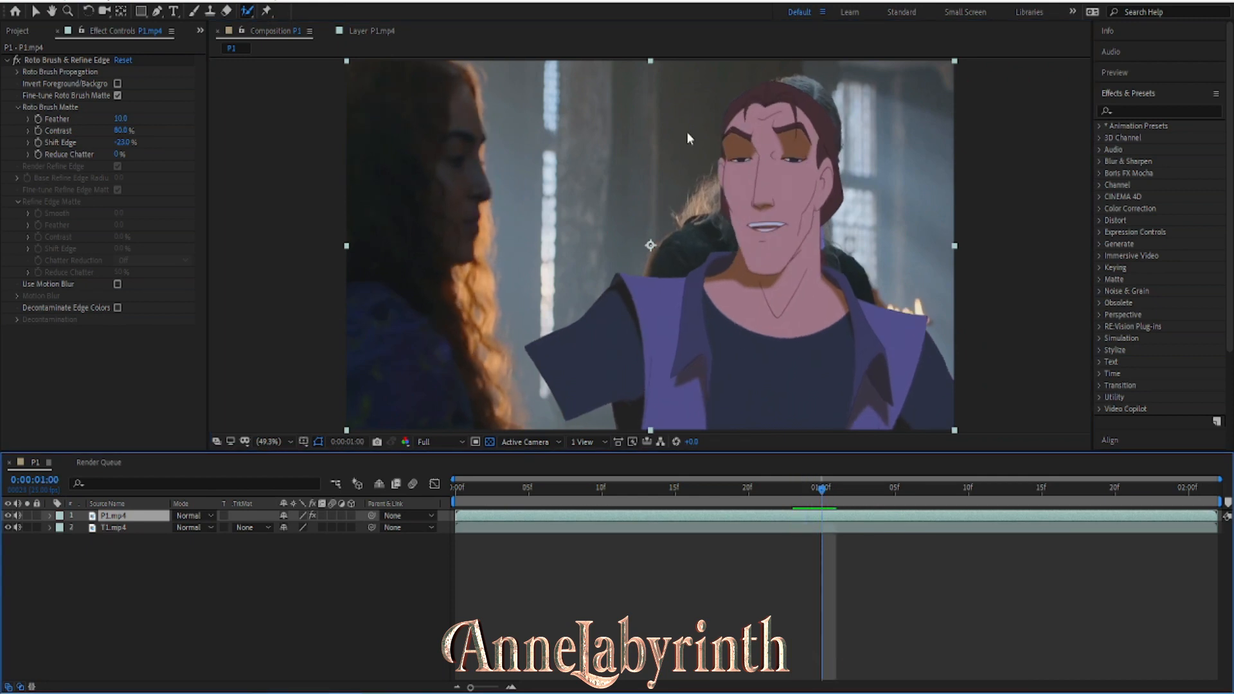
left_click(385, 31)
scroll(512, 301, "down", 1)
left_click_drag(619, 237, 540, 187)
scroll(540, 187, "down", 1)
left_click(264, 31)
Step: Advance to 0:00:01:01 and touch up the matte edge close up in the layer view
left_click_drag(818, 505, 835, 505)
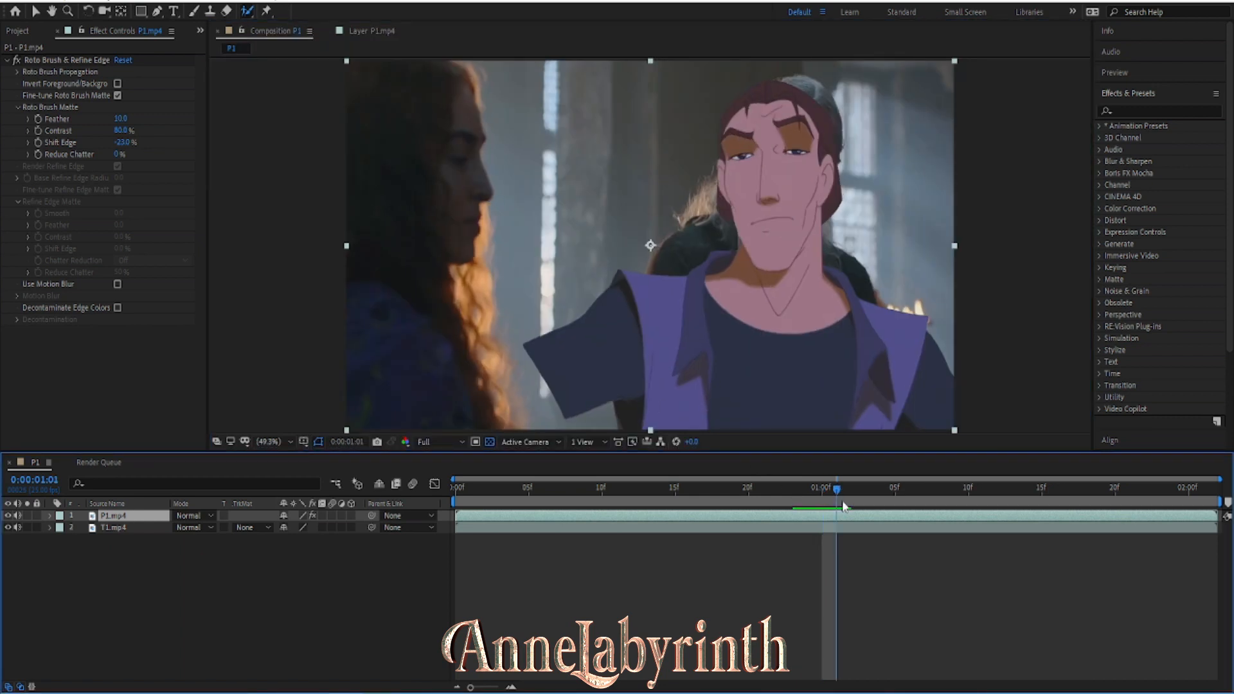
left_click(384, 31)
scroll(481, 286, "up", 5)
left_click_drag(482, 286, 492, 223)
Step: Set the Roto Brush Matte's Feather to 12.4 and Shift Edge to -40%, and check the following frames
left_click(230, 28)
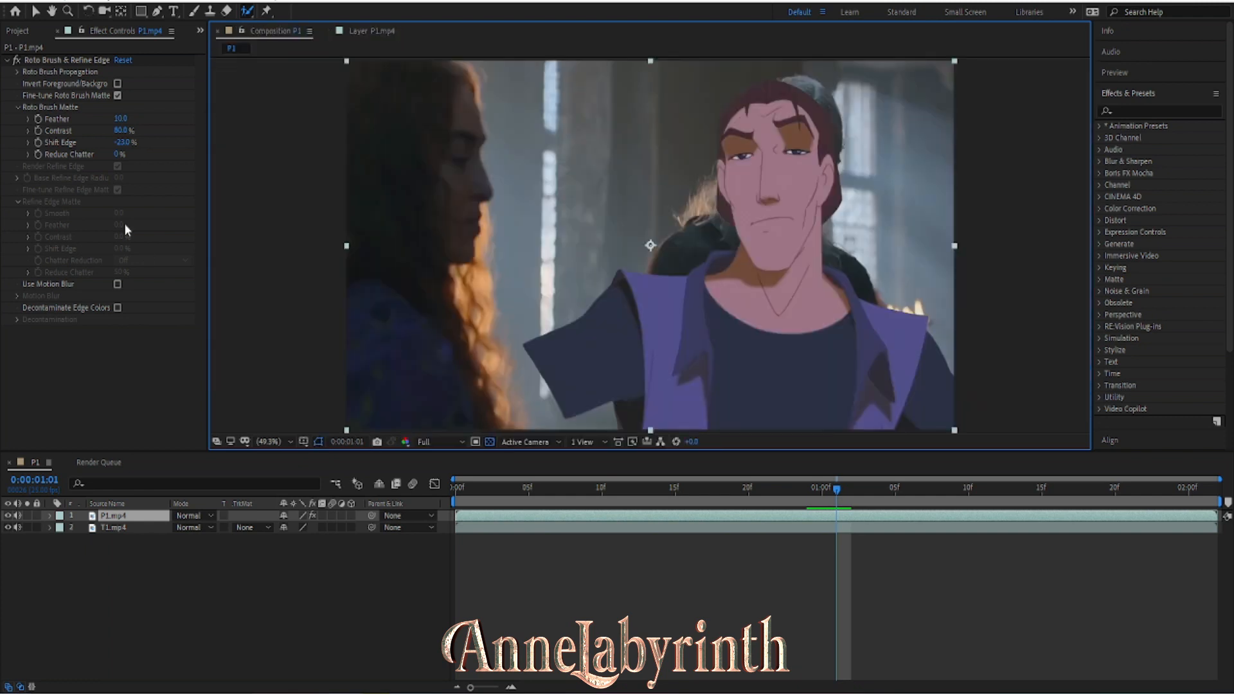
left_click_drag(124, 118, 139, 118)
mouse_move(851, 490)
left_mouse_down()
mouse_move(892, 501)
mouse_move(856, 507)
left_mouse_up()
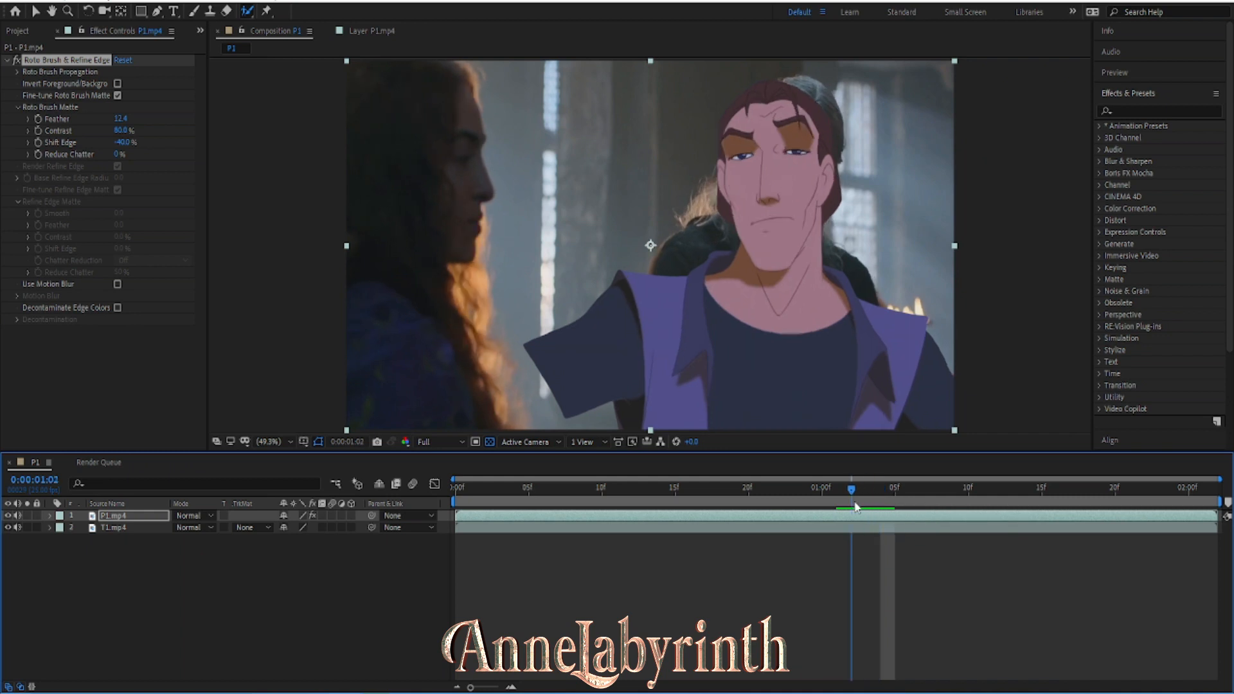
Step: Touch up the character's matte edge close up in the layer view at 0:00:01:02, and check the composite up to 0:00:01:07
left_click(361, 32)
key("space")
left_click_drag(670, 212, 588, 241)
scroll(547, 343, "up", 2)
left_click_drag(590, 328, 375, 275)
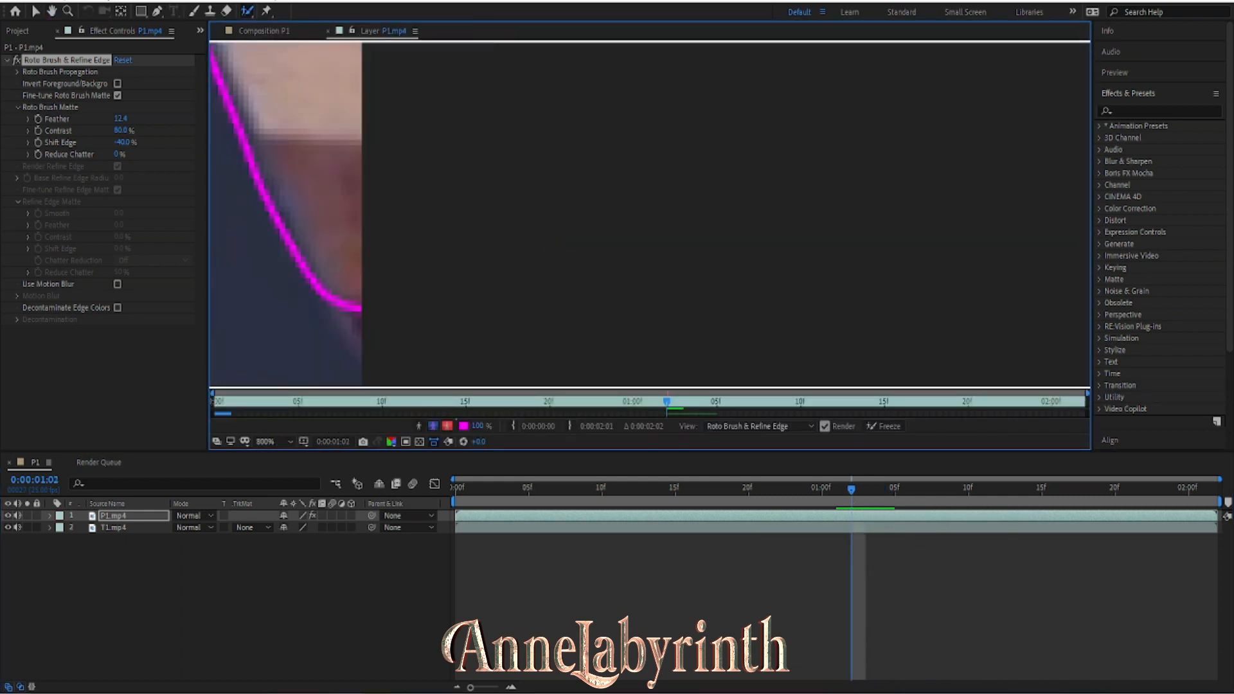
left_click_drag(368, 357, 335, 295)
left_click(264, 31)
left_click_drag(852, 498, 924, 505)
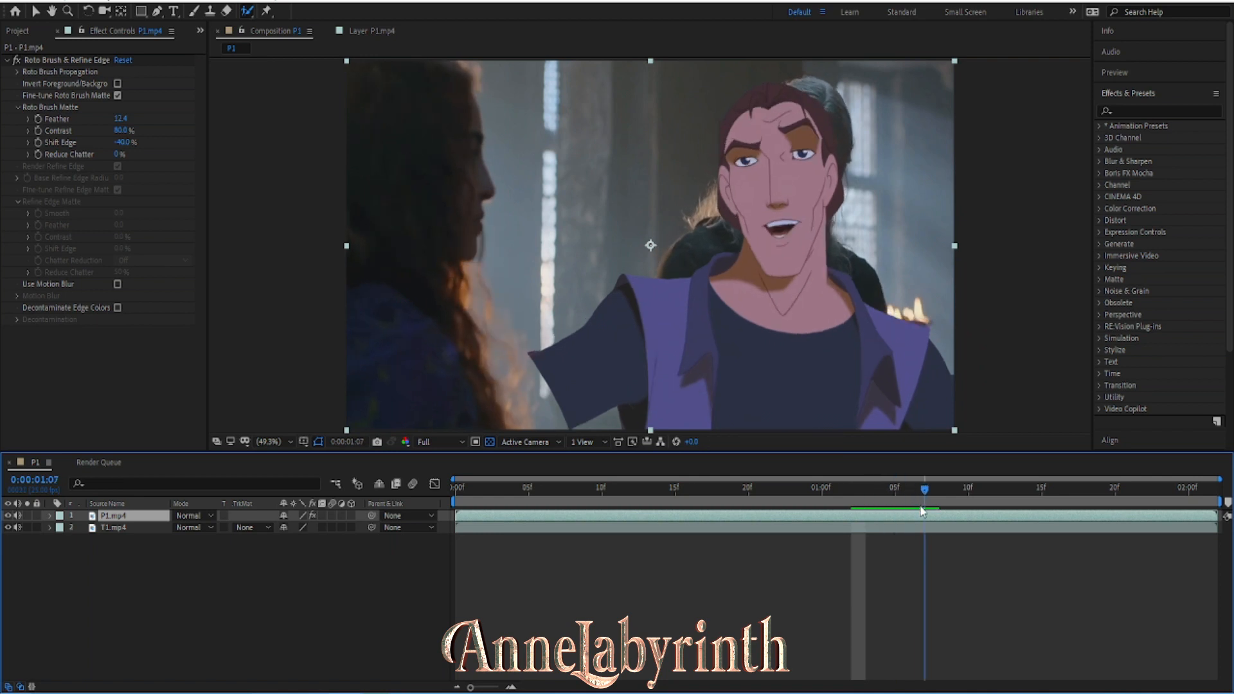
Step: Correct the character's matte outline at 0:00:01:07 in the layer view, adding missed areas and subtracting background
left_click(371, 31)
left_click_drag(456, 318, 554, 171)
left_click_drag(467, 165, 529, 303)
left_click(493, 276, "alt")
scroll(479, 342, "down", 1)
mouse_move(457, 156)
left_mouse_down()
mouse_move(620, 448)
mouse_move(765, 575)
left_mouse_up()
mouse_move(529, 200)
left_mouse_down()
mouse_move(630, 229)
mouse_move(674, 268)
left_mouse_up()
mouse_move(664, 209)
left_mouse_down()
mouse_move(706, 212)
mouse_move(722, 333)
mouse_move(997, 483)
left_mouse_up()
scroll(675, 311, "down", 2)
left_click_drag(593, 308, 790, 90)
scroll(546, 245, "up", 1)
mouse_move(479, 207)
left_mouse_down()
mouse_move(348, 241)
mouse_move(394, 173)
left_mouse_up()
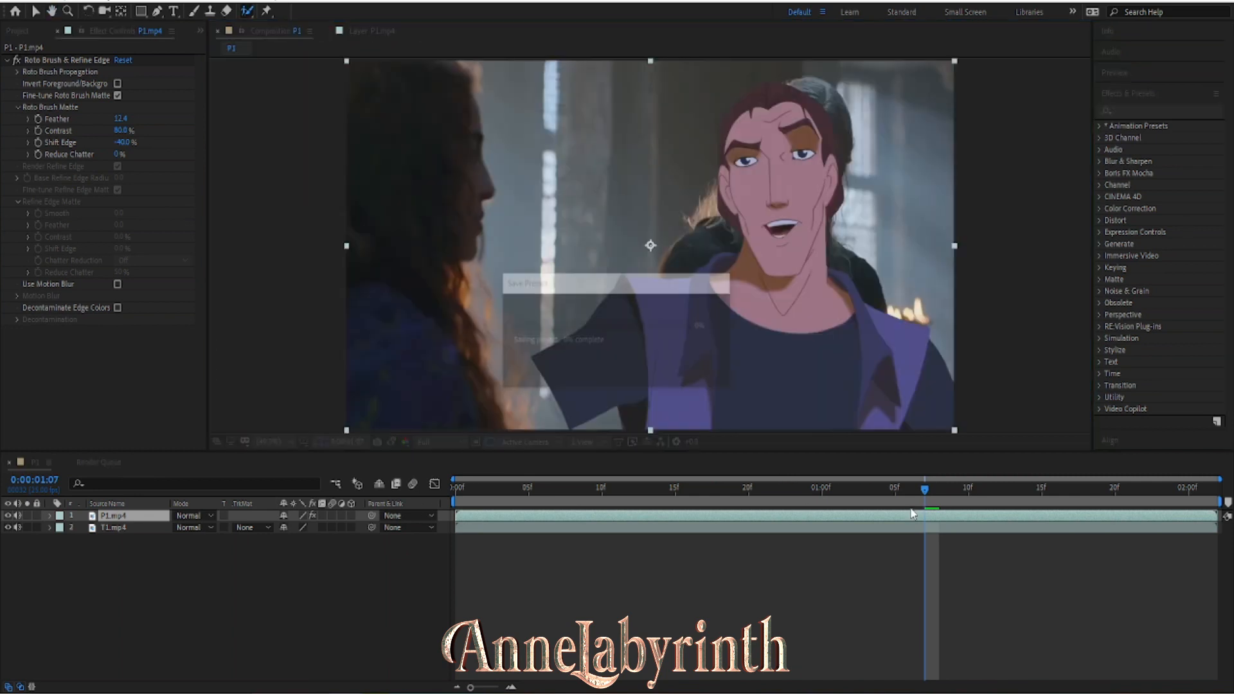
Step: Go to 0:00:01:08 and refine the matte along the jacket shoulder and the sleeve at the frame's edge
left_click_drag(925, 501, 940, 501)
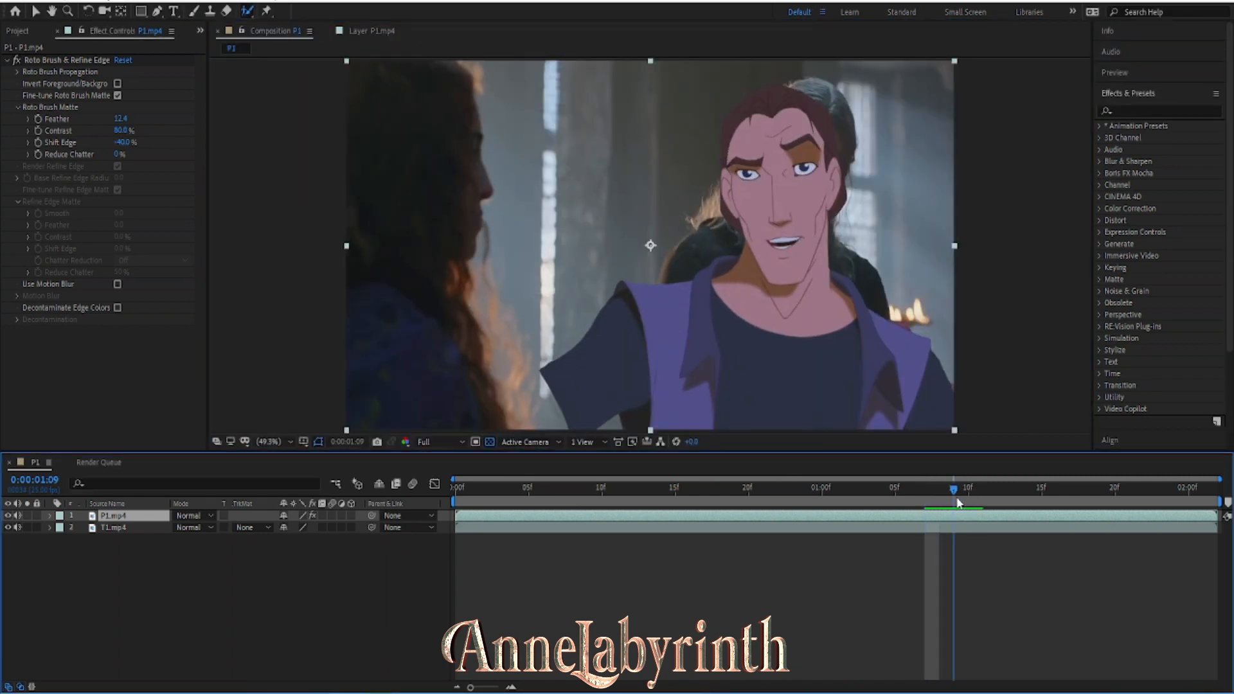
key("Page_Up")
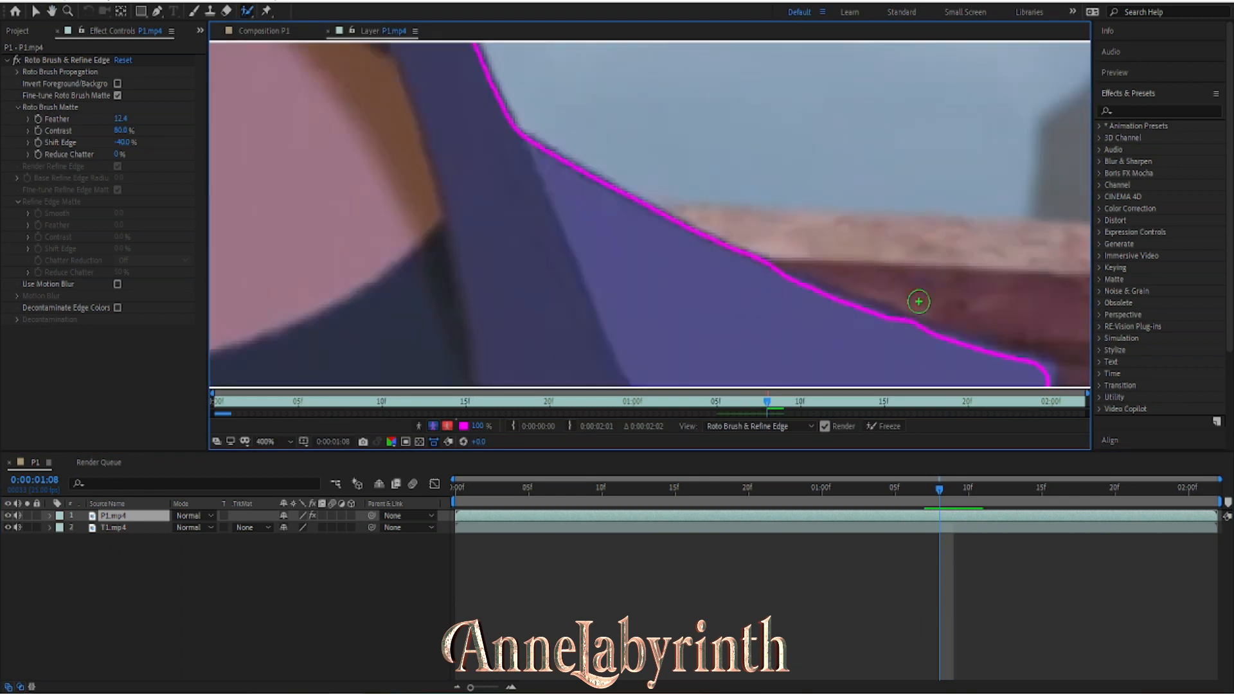
left_click_drag(766, 269, 908, 345)
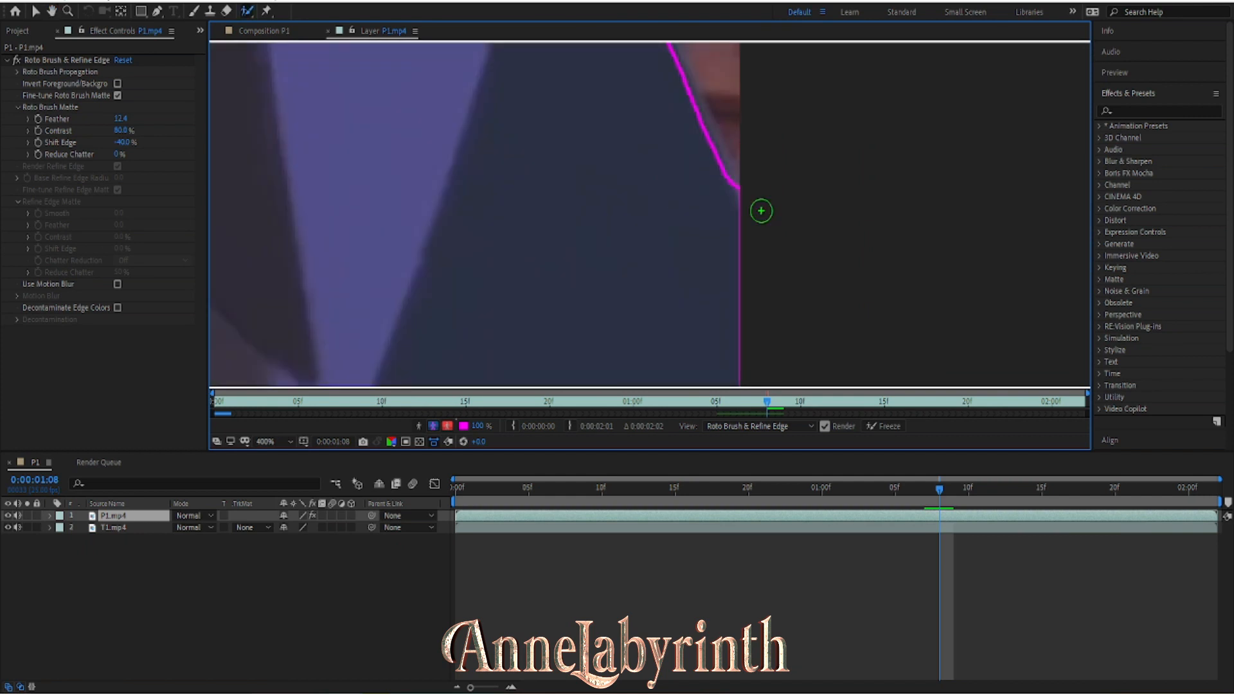
left_click_drag(670, 50, 739, 204)
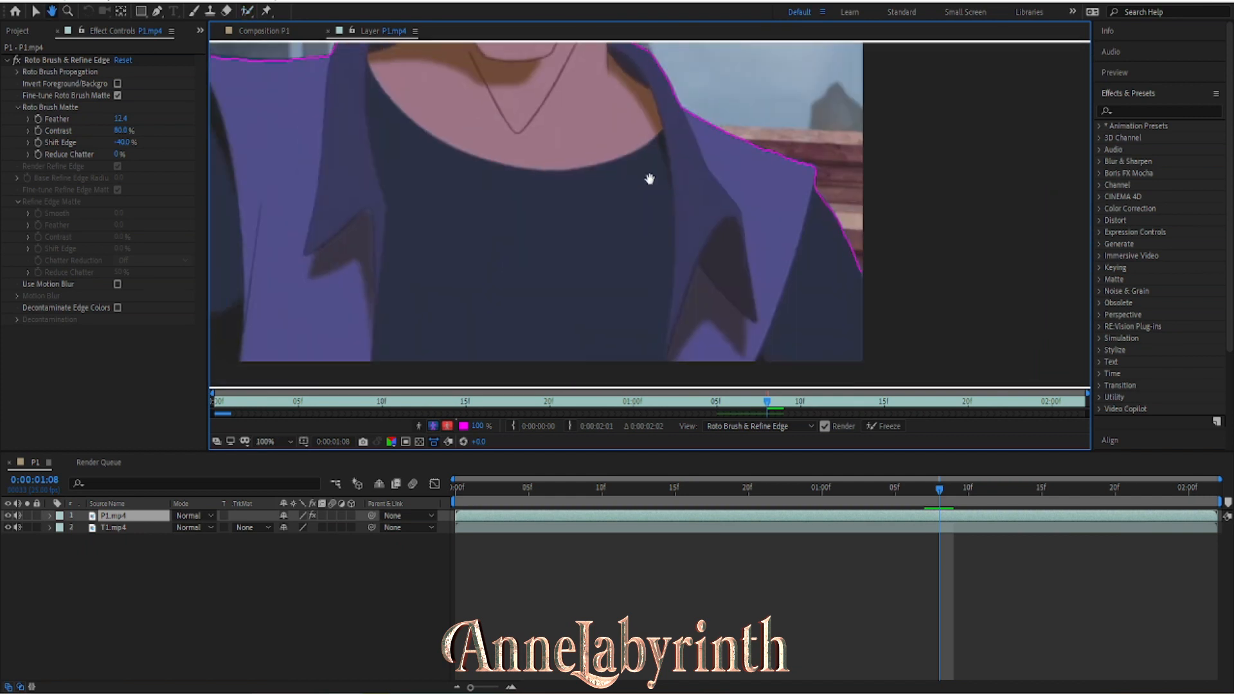
left_click(371, 624)
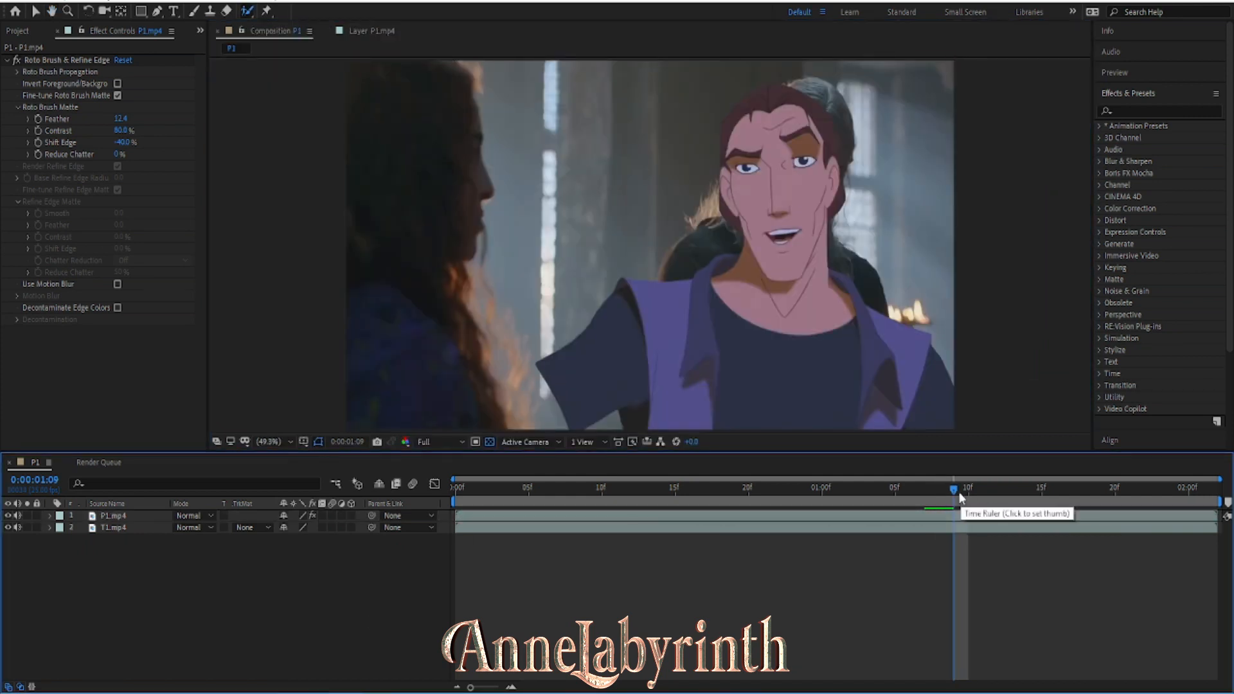
Step: Refine the matte along the sleeve near the frame's edge at 0:00:01:09 in the layer view
left_click(357, 31)
scroll(752, 237, "up", 1)
left_click_drag(752, 237, 544, 103)
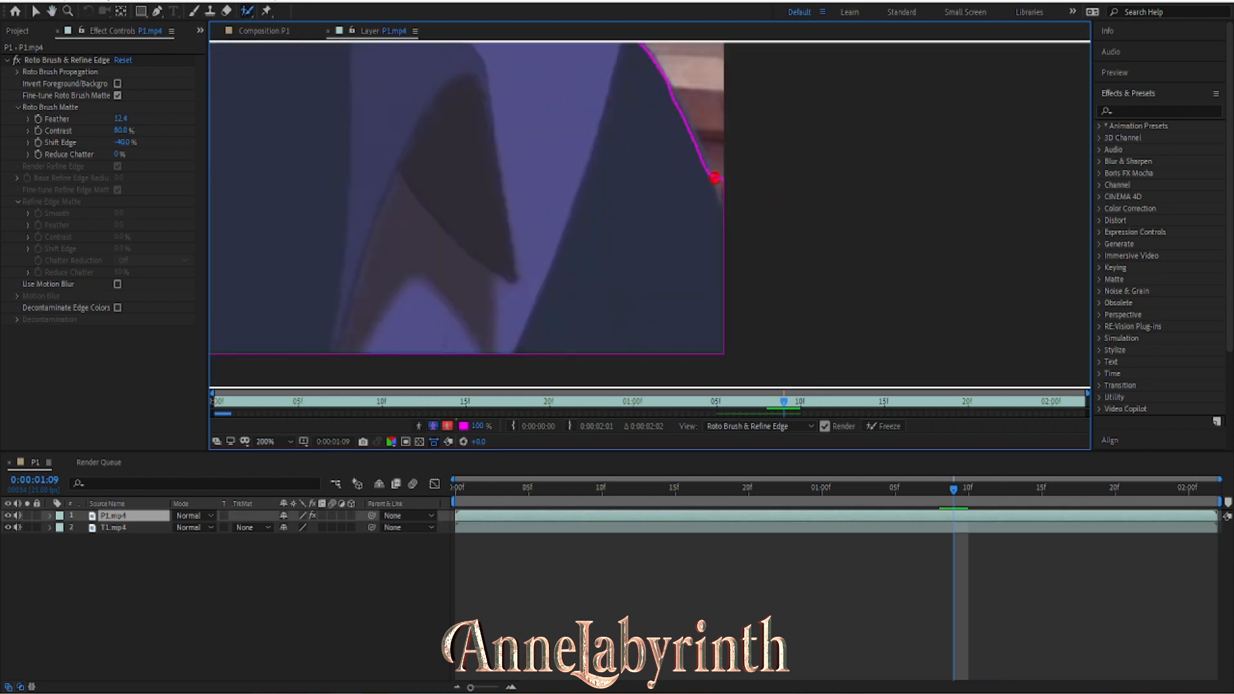
left_click_drag(646, 83, 695, 196)
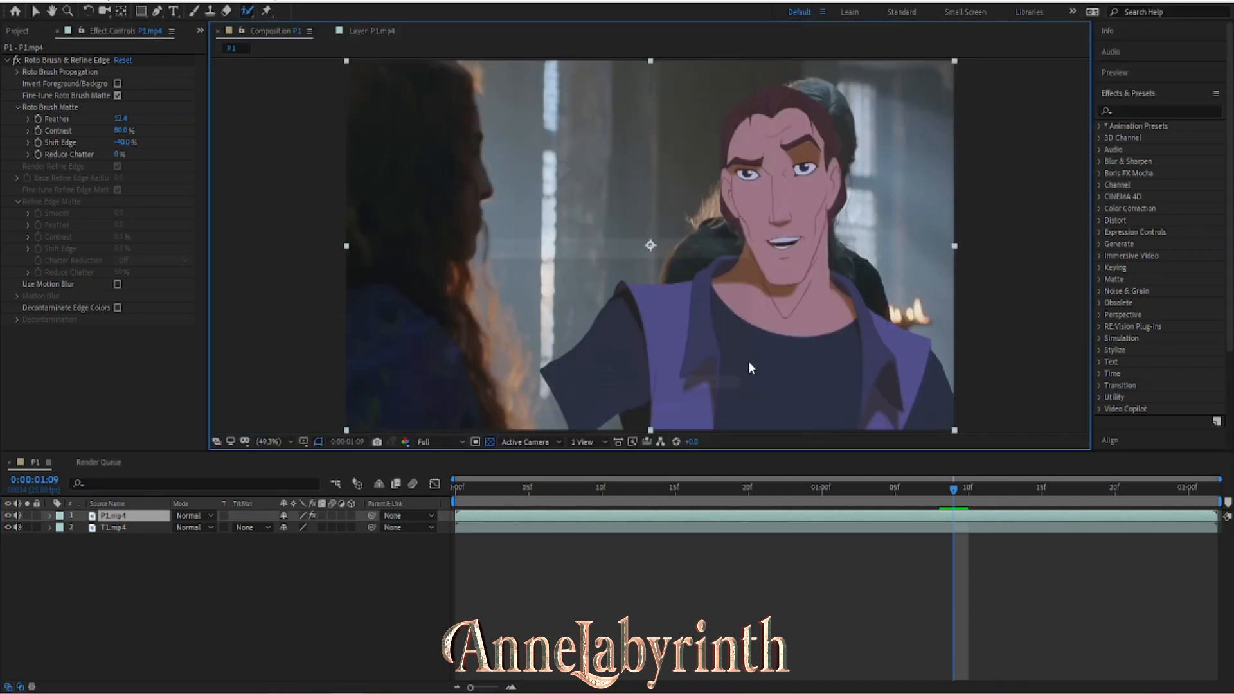
left_click(711, 381)
left_click_drag(715, 363, 732, 364)
key("ctrl+z")
left_click(529, 541)
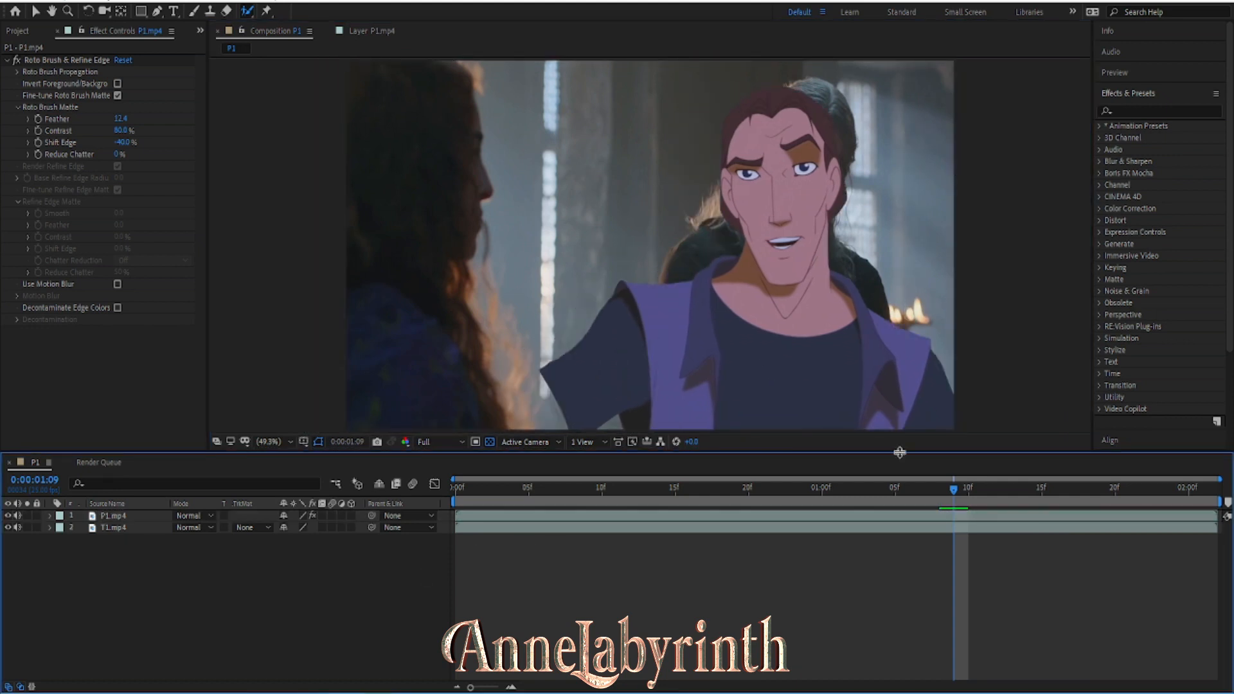
Step: Check the composite on the frames around 0:00:01:08 and inspect the character's matte outline in the layer view
left_click_drag(977, 505, 940, 503)
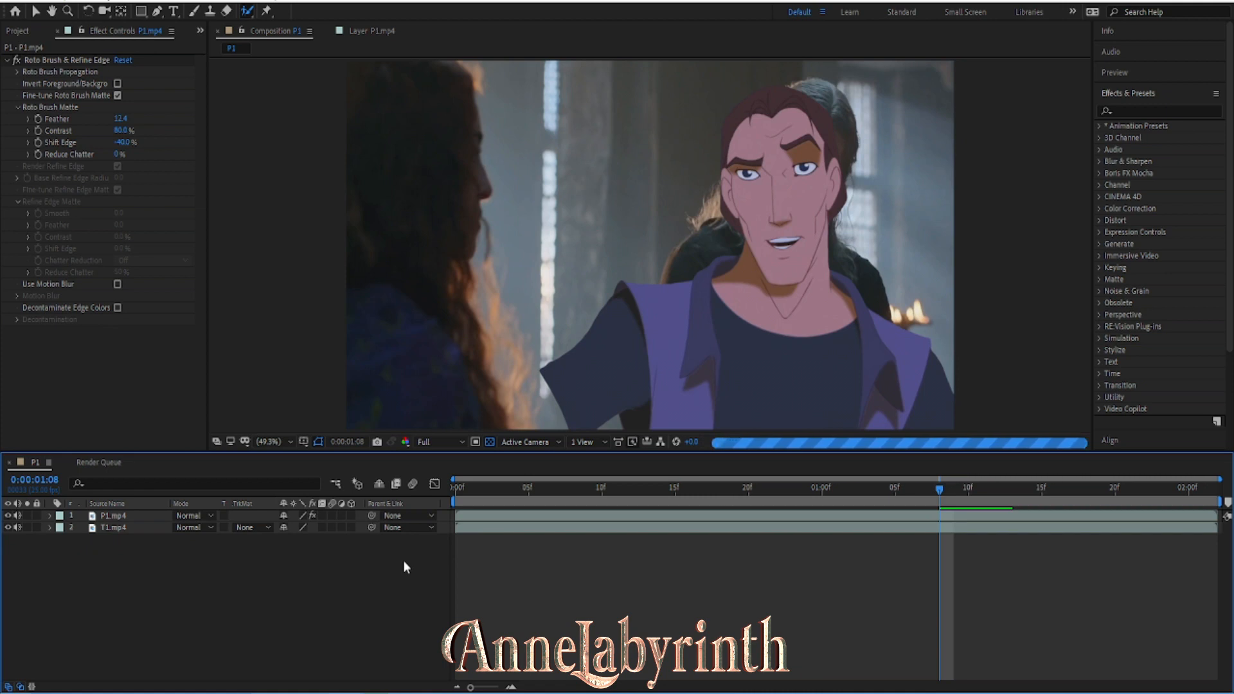
left_click_drag(946, 488, 963, 500)
left_click(372, 30)
key("space")
left_click_drag(568, 187, 424, 186)
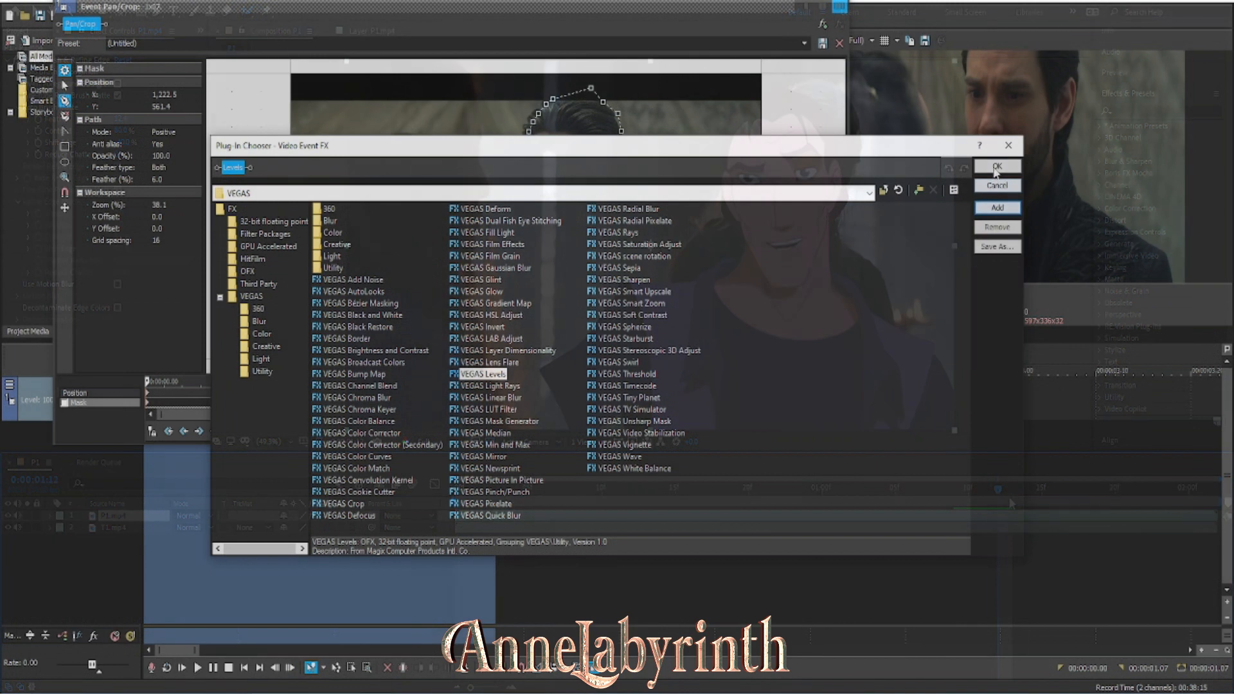
Step: In VEGAS Pro, apply VEGAS Levels with the Computer RGB to Studio RGB preset to the 1x07 clip and open its render settings
left_click(997, 166)
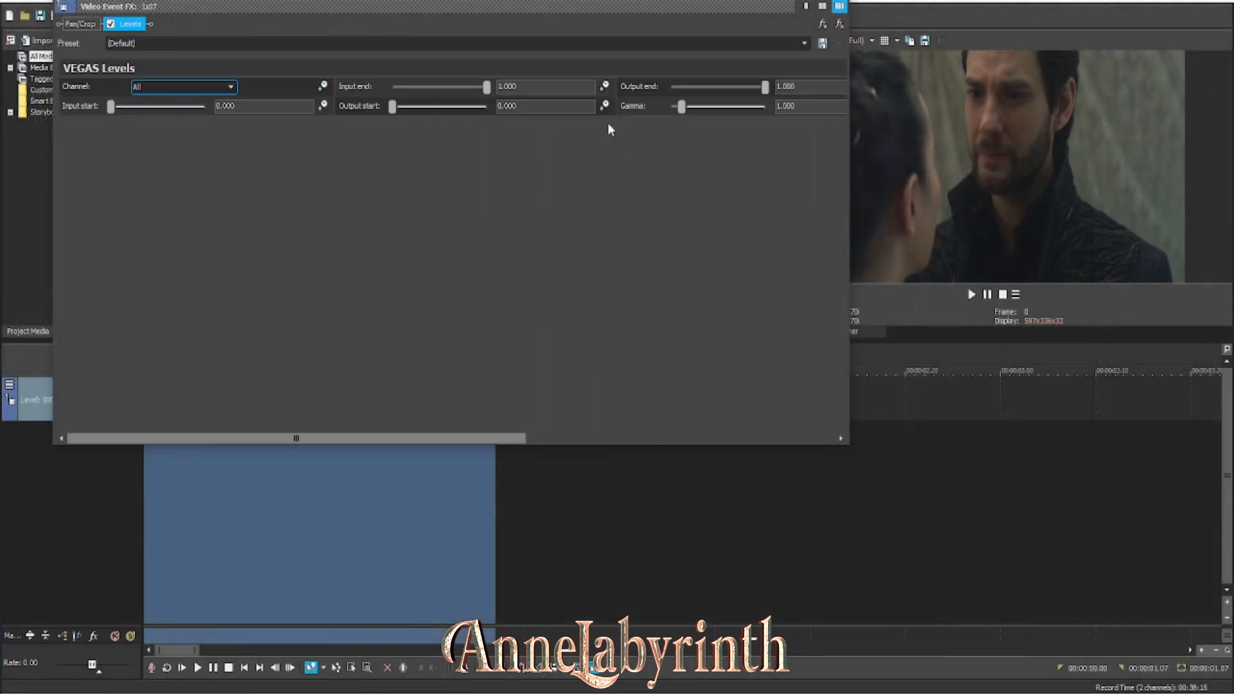
left_click(803, 44)
left_click(578, 113)
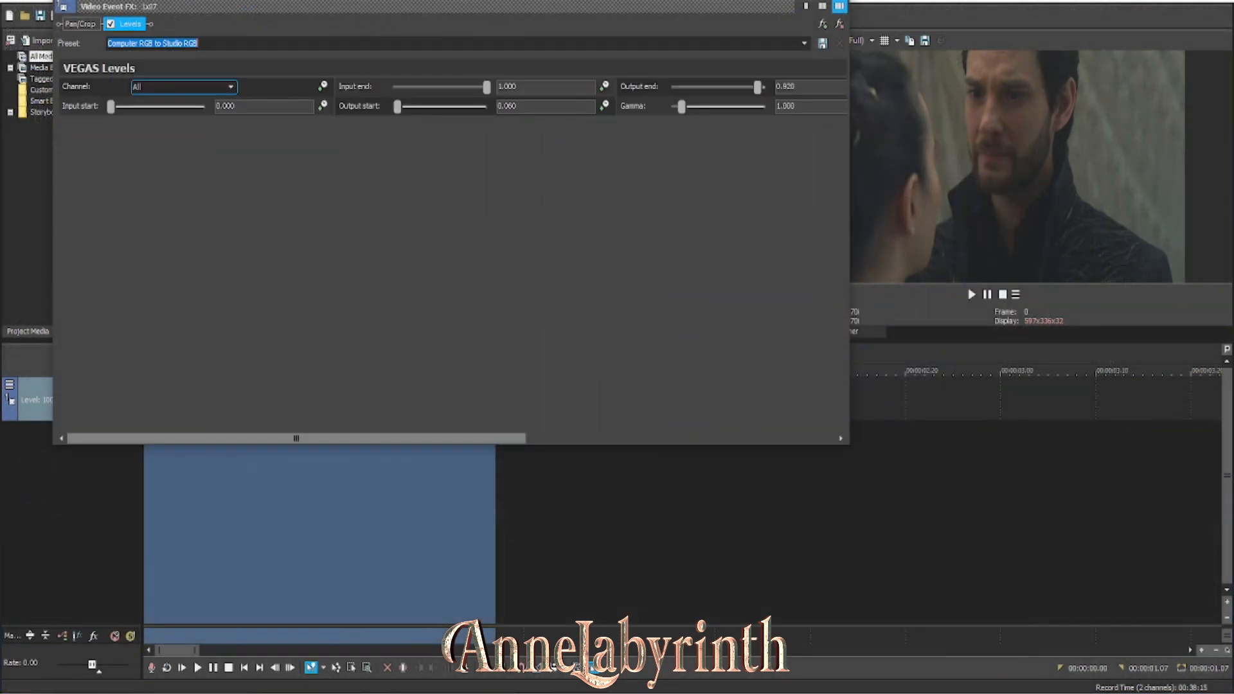
left_click(837, 1)
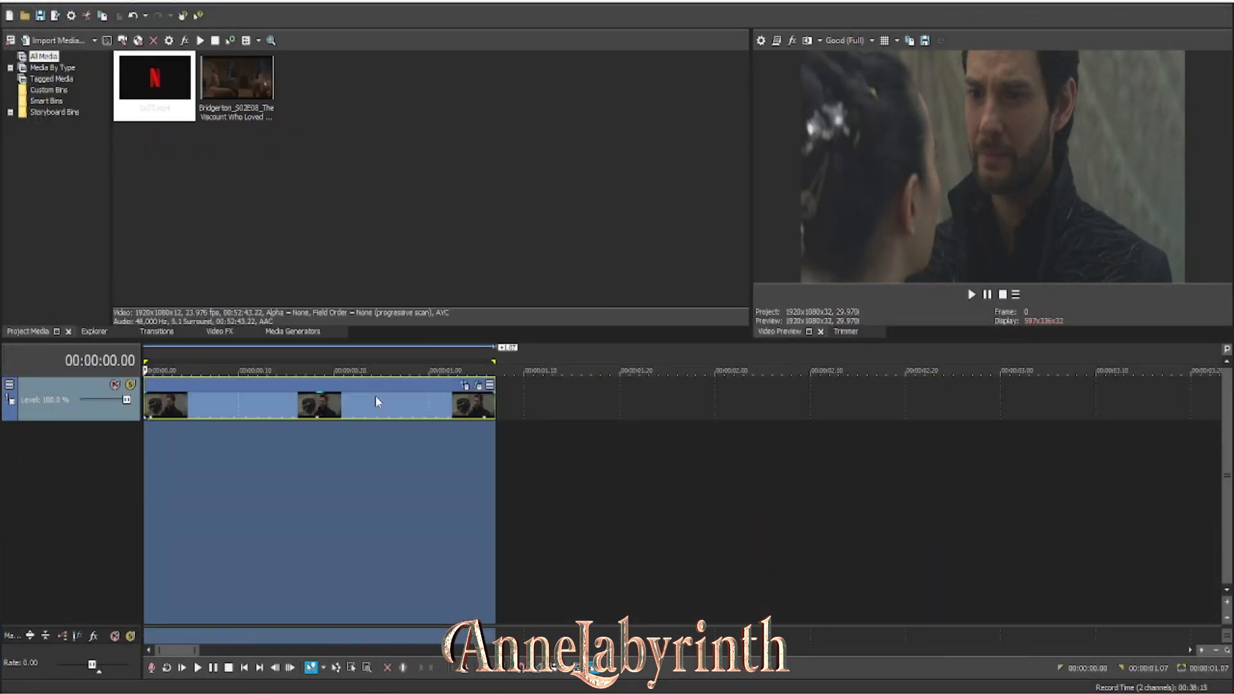
left_click(13, 4)
left_click(38, 103)
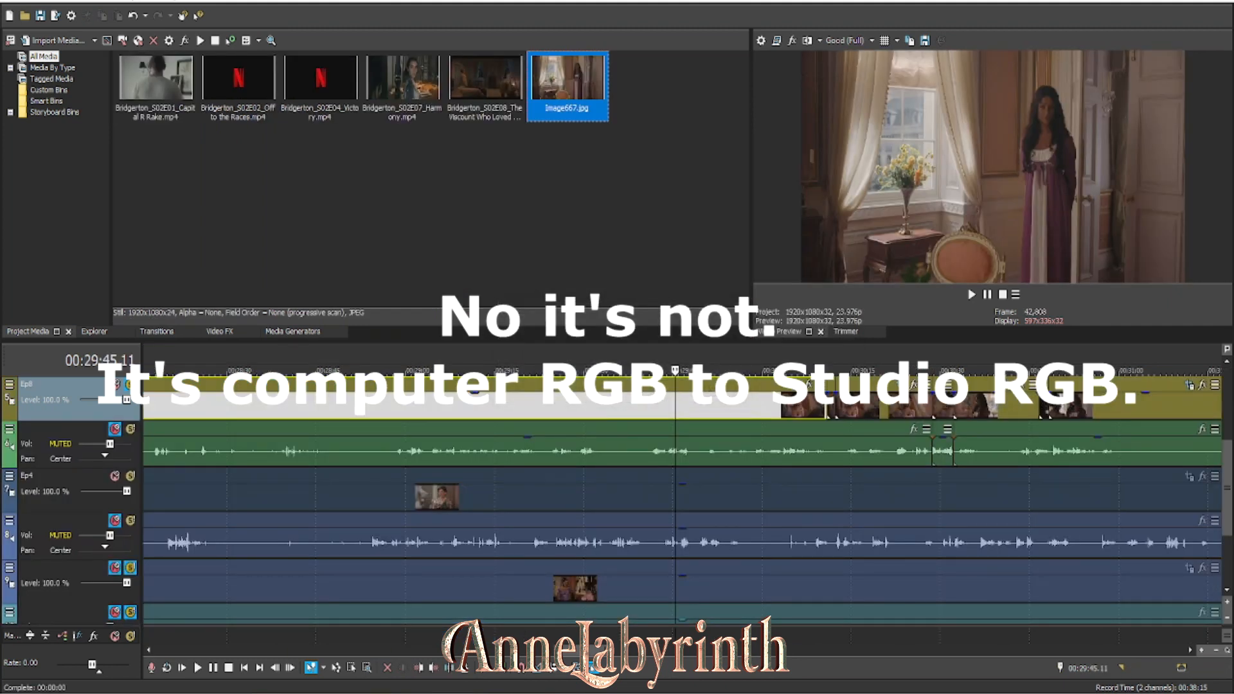
Step: Copy the masked Bridgerton clip from the Edwina & The Darkling project and paste it over the existing clip in the untitled project
mouse_move(383, 687)
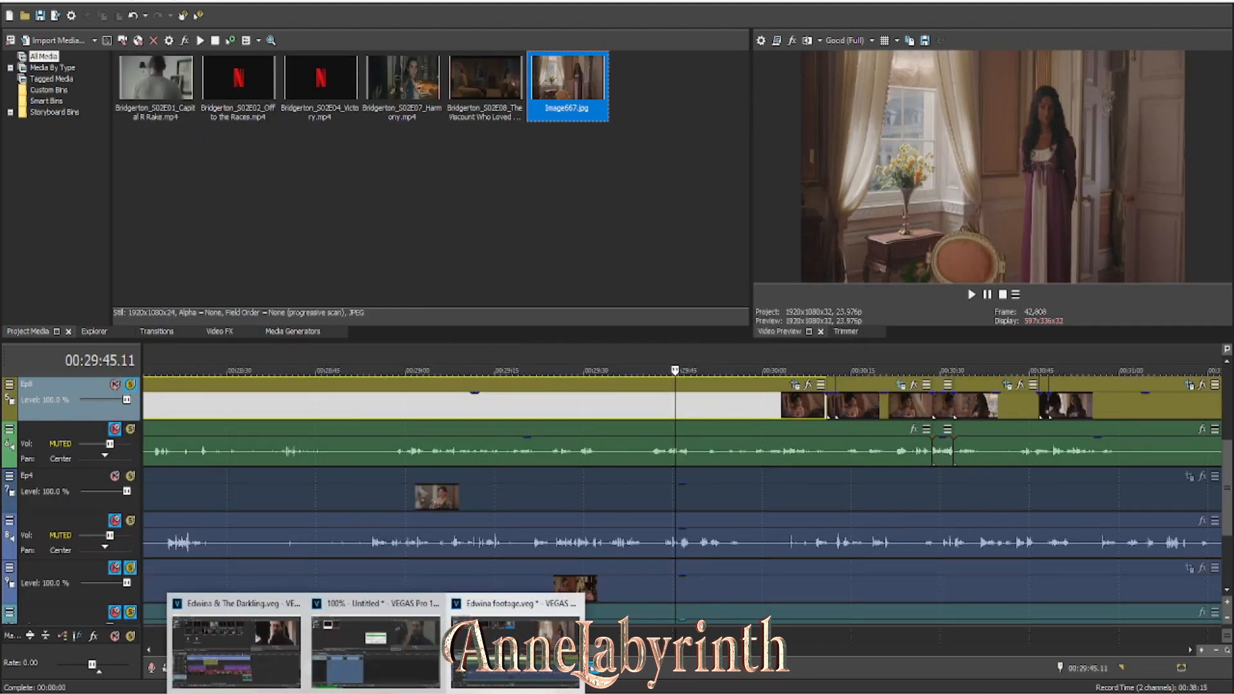
left_click(267, 667)
left_click(684, 557)
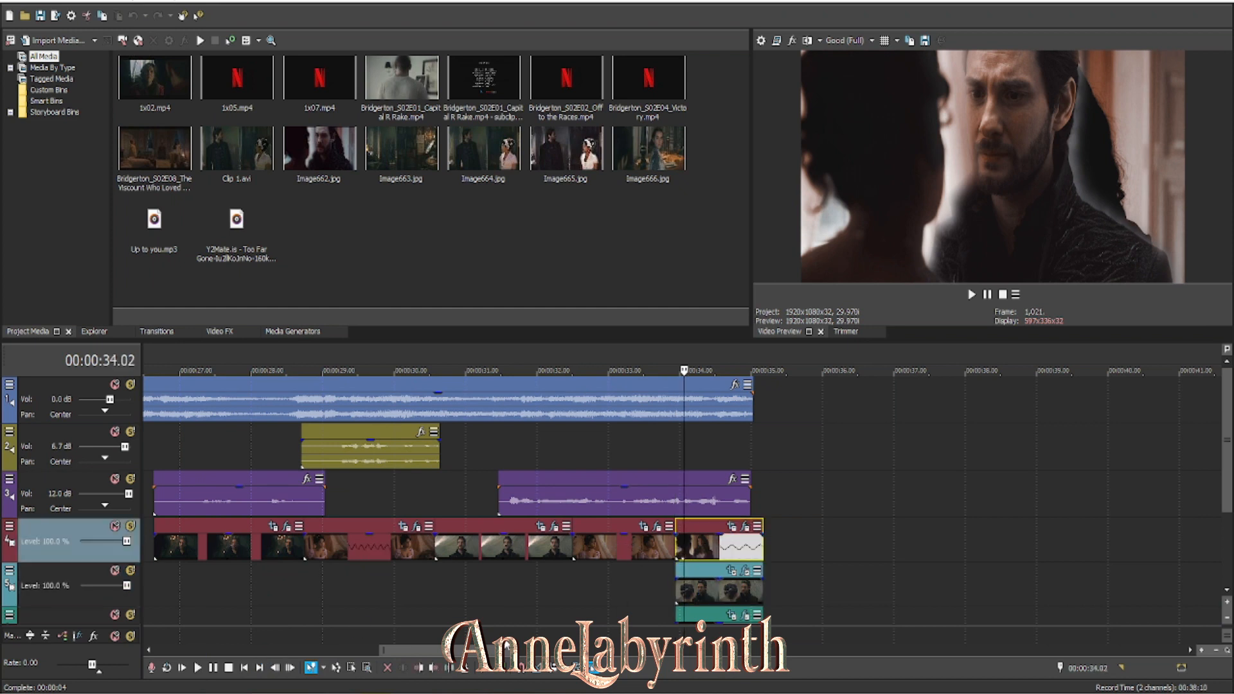
mouse_move(382, 688)
left_click(405, 670)
left_click(675, 250)
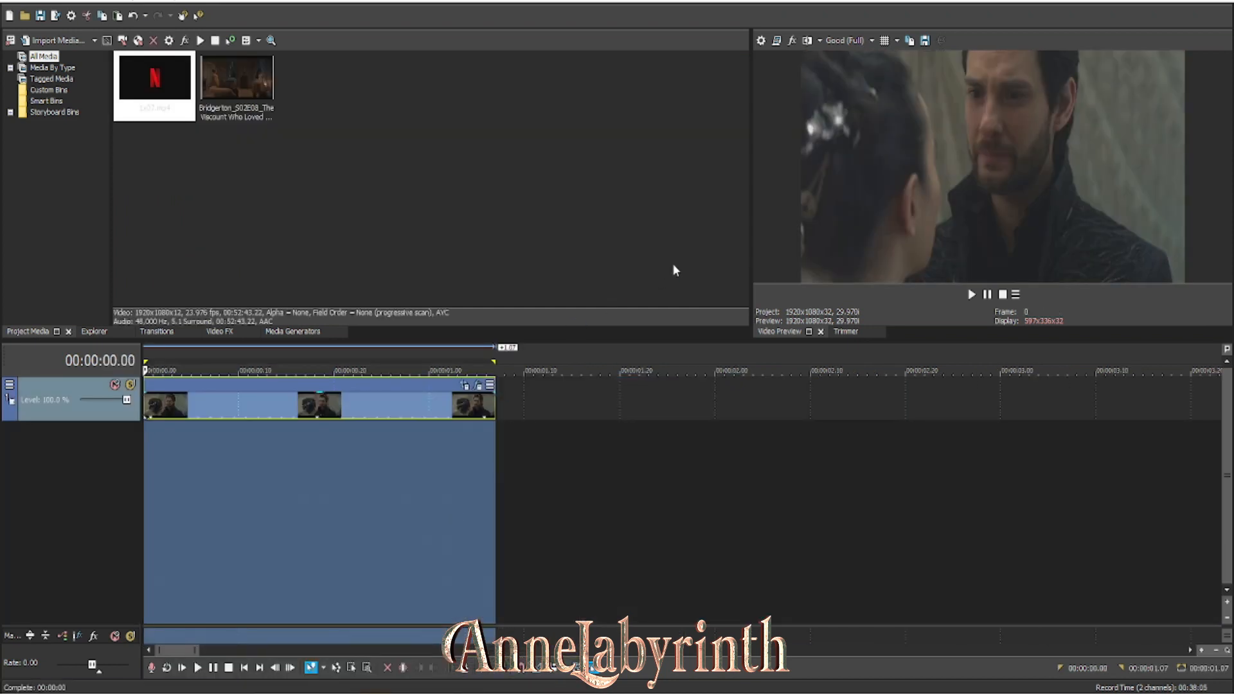
key("Delete")
key("ctrl+v")
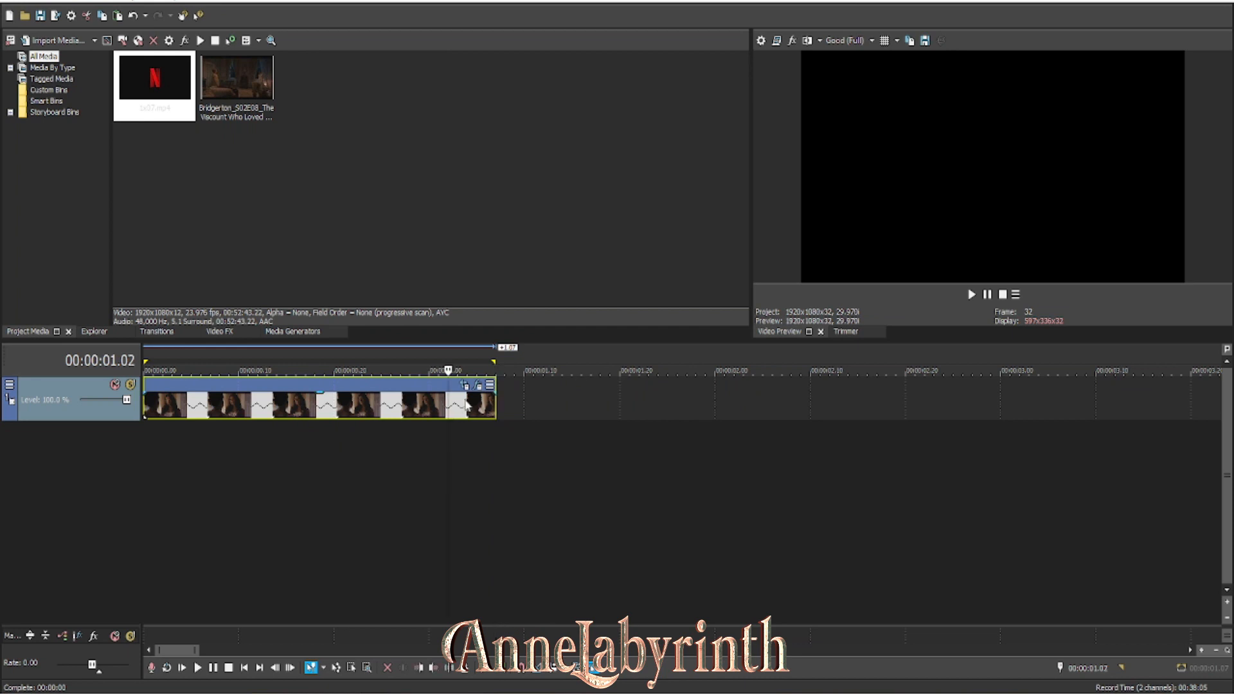
Step: Delete all effects from the pasted Bridgerton clip and turn off its mask in Event Pan/Crop
right_click(480, 384)
left_click(498, 419)
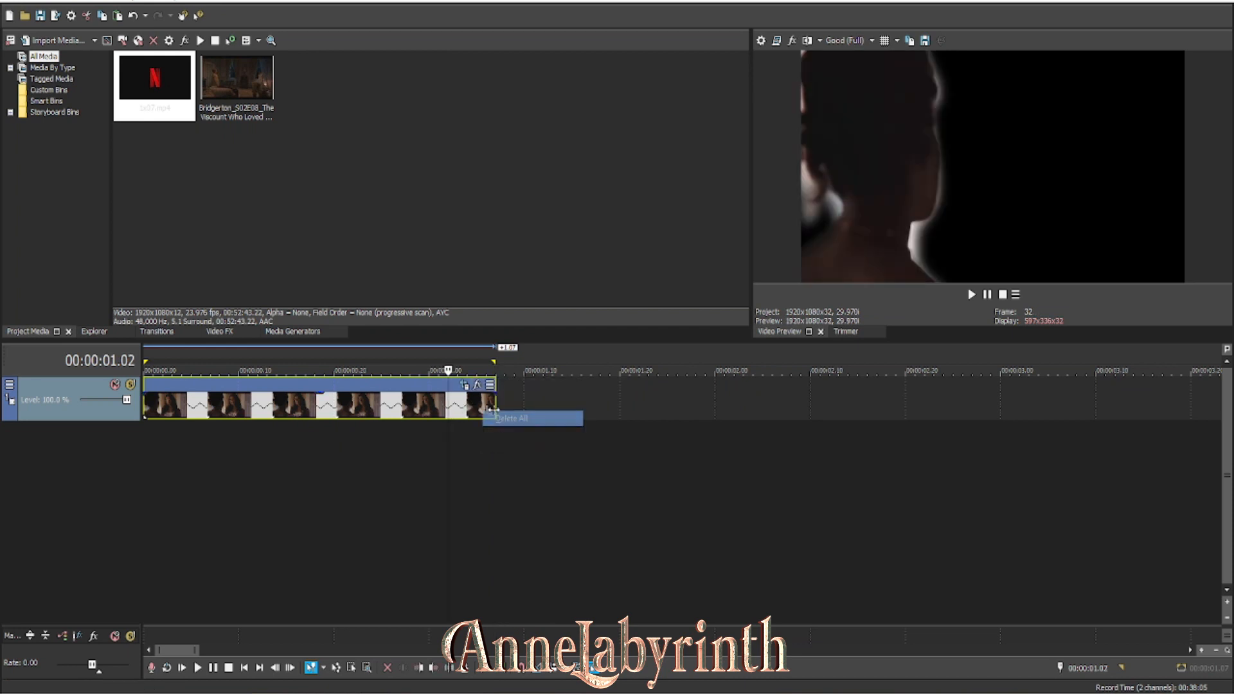
left_click(465, 385)
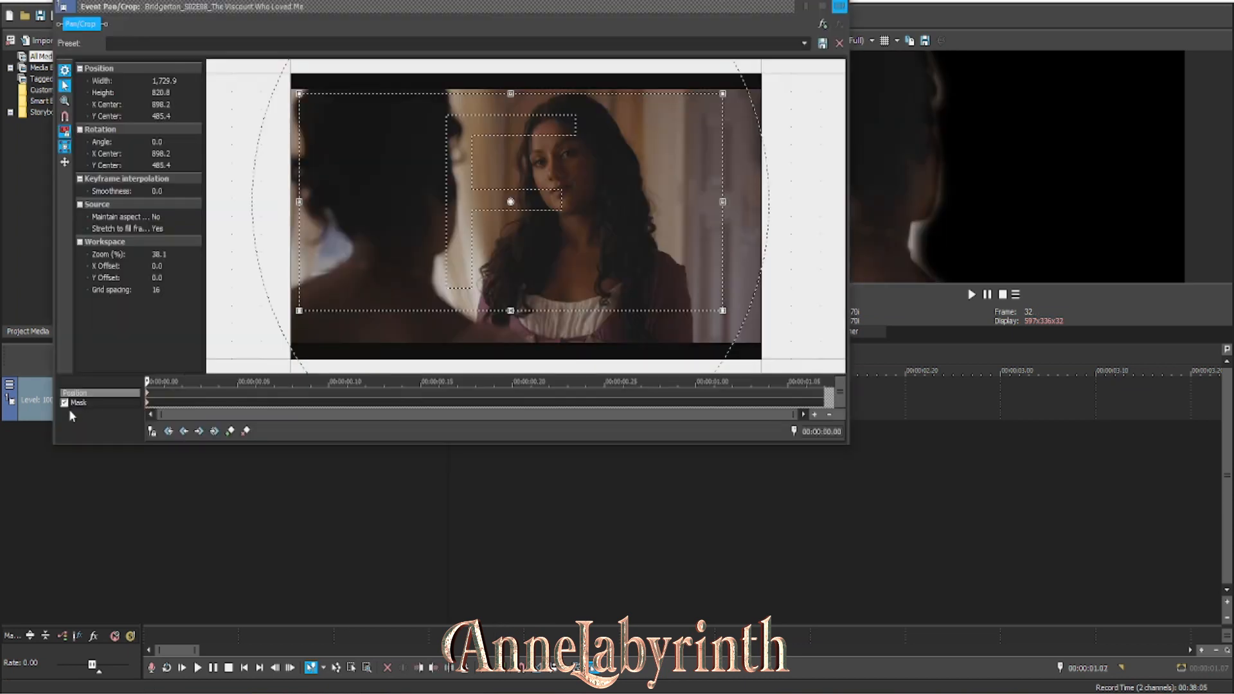
left_click(64, 403)
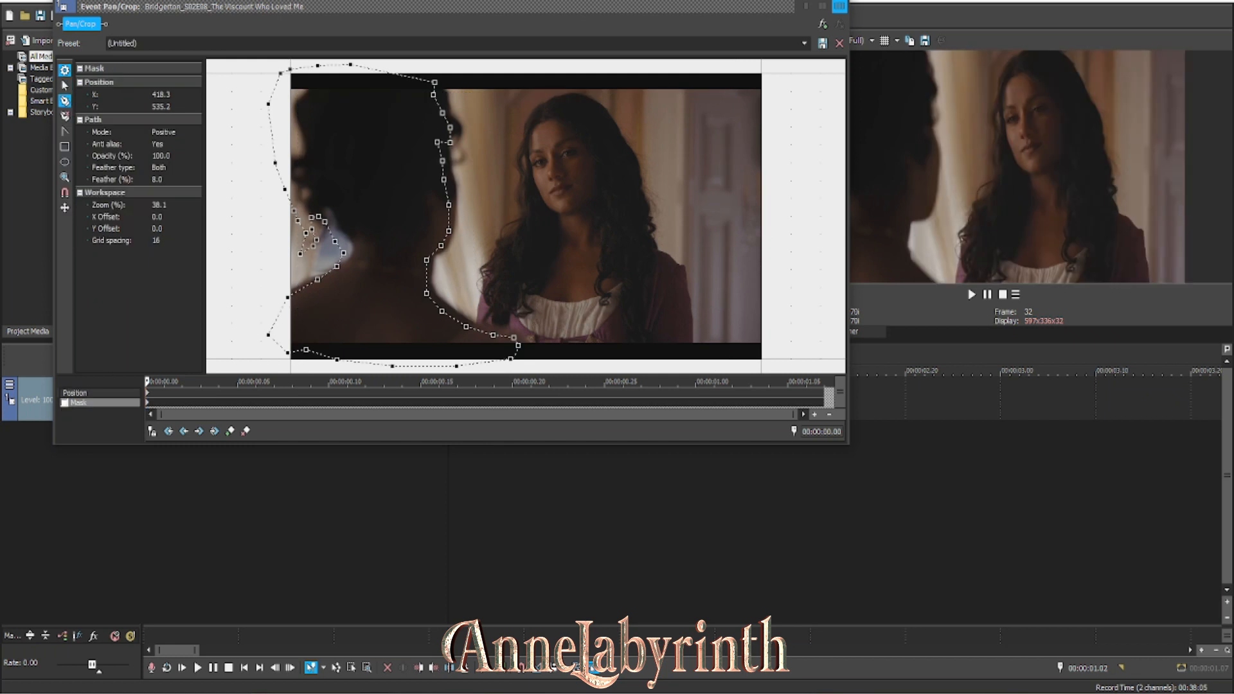
Step: Add the VEGAS Levels effect to the Bridgerton clip and apply the Computer RGB to Studio RGB preset
left_click(823, 21)
left_click(476, 373)
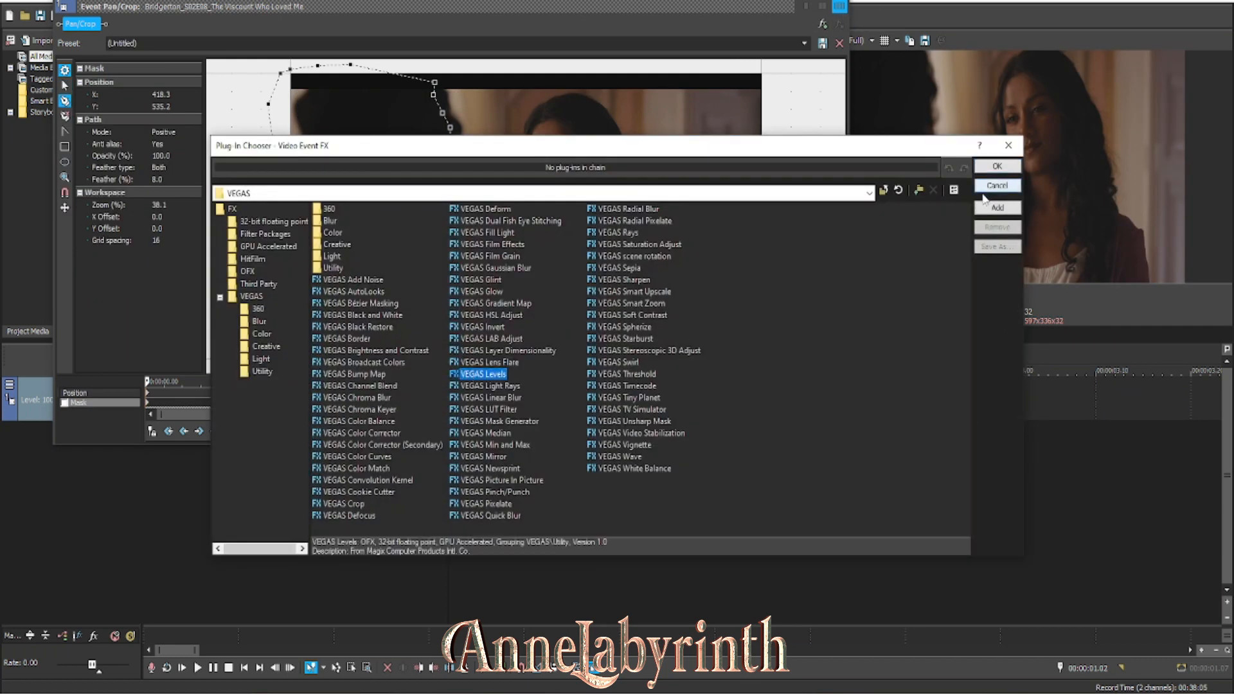
left_click(993, 207)
left_click(999, 167)
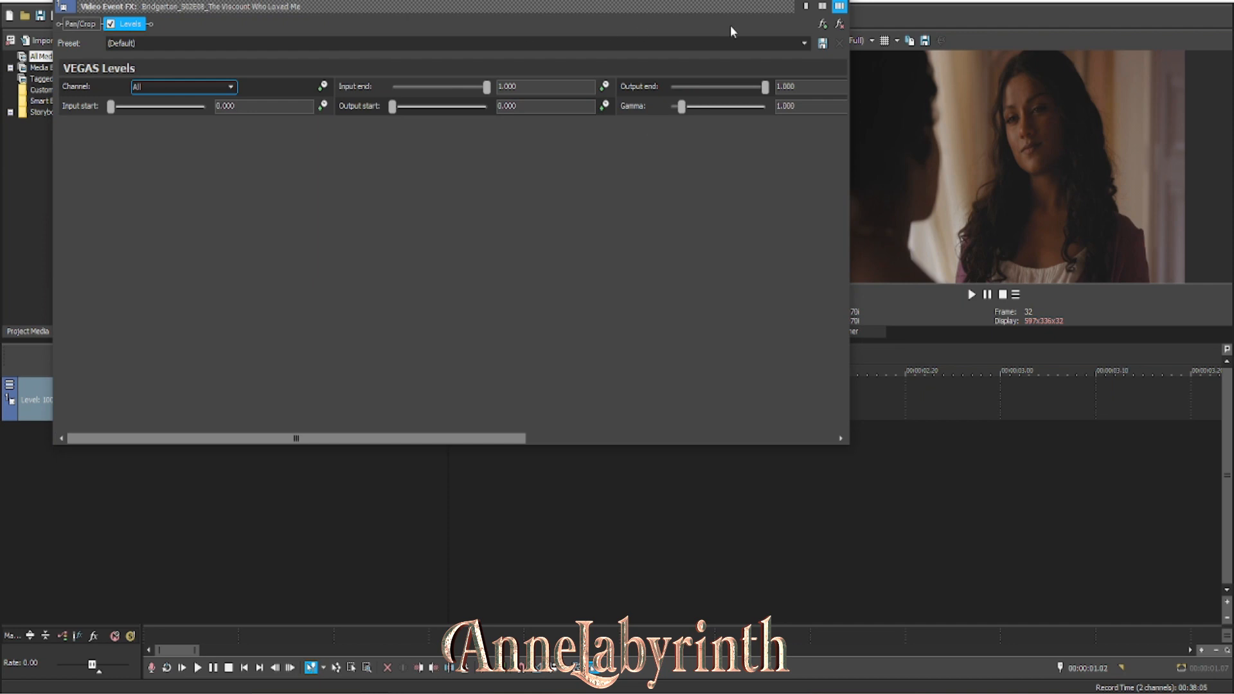
left_click(804, 43)
left_click(584, 113)
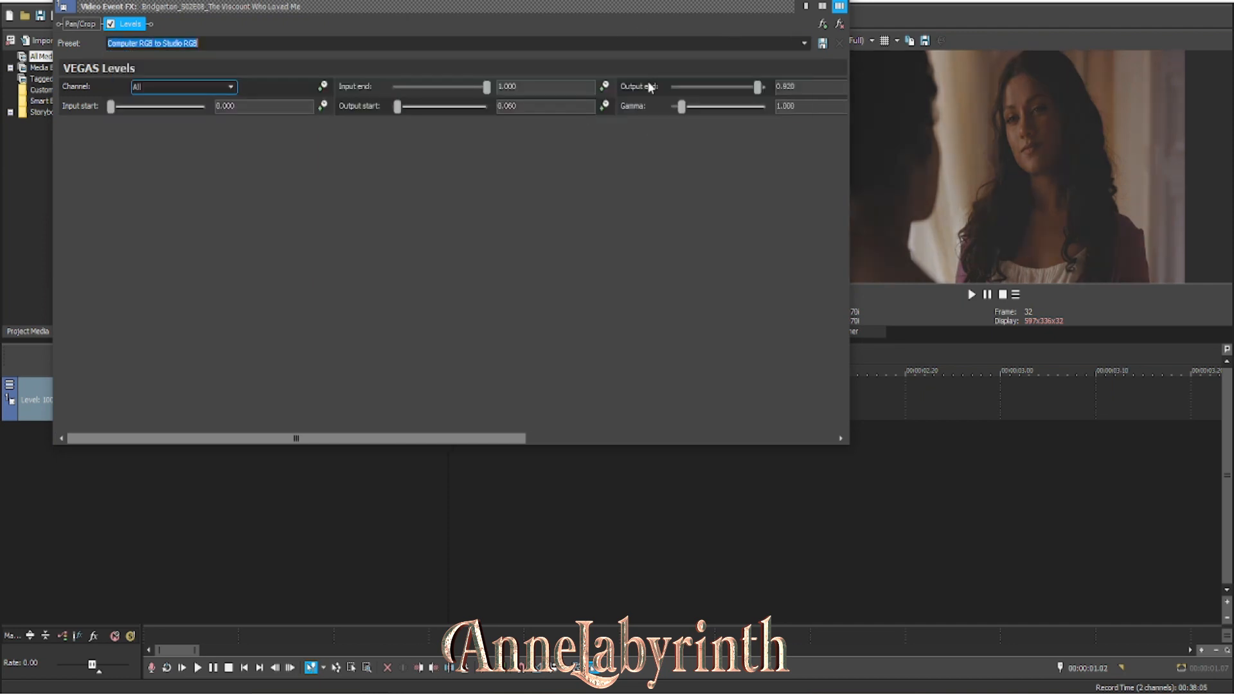
left_click(839, 6)
Step: Render the Bridgerton clip's time range as E2.mp4 in the Edwina folder, replacing the existing file
double_click(371, 404)
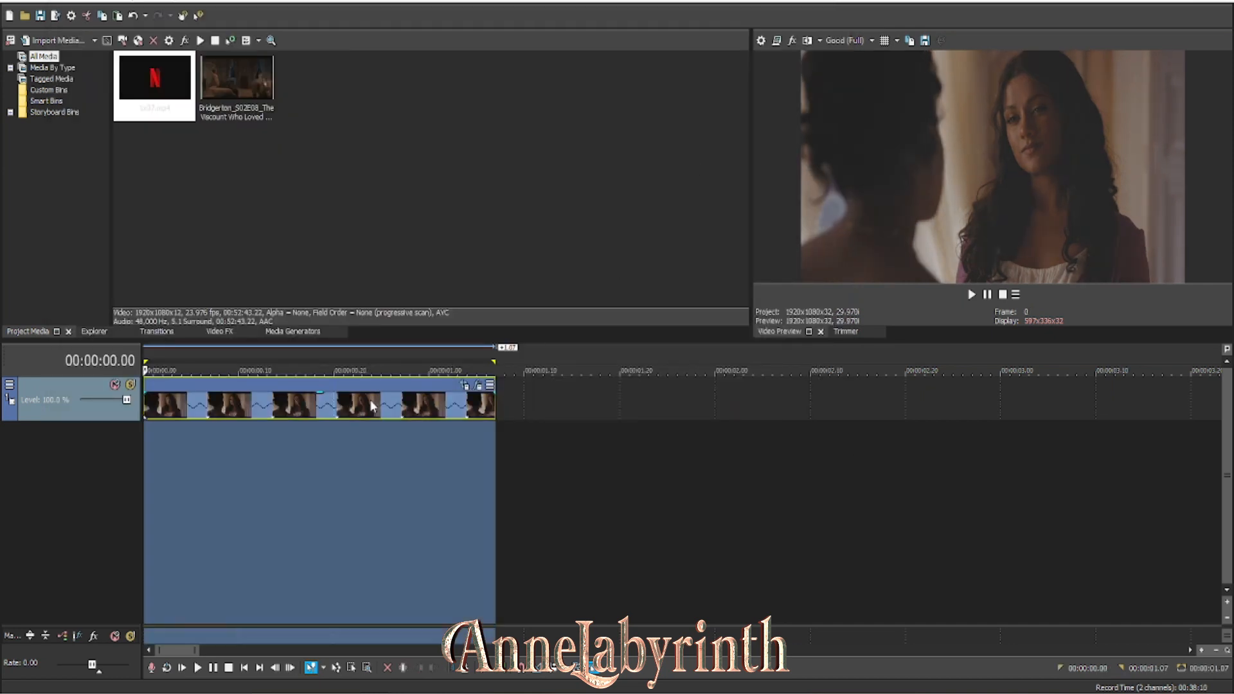
left_click(9, 3)
left_click(64, 102)
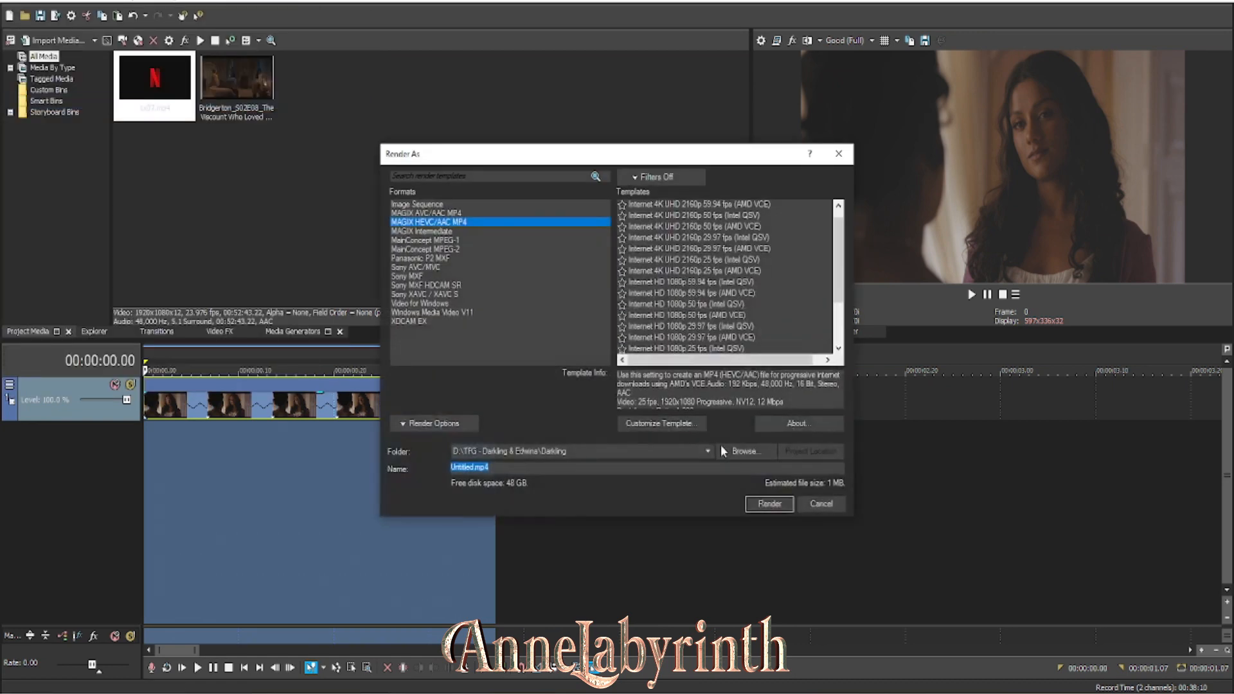
left_click(738, 446)
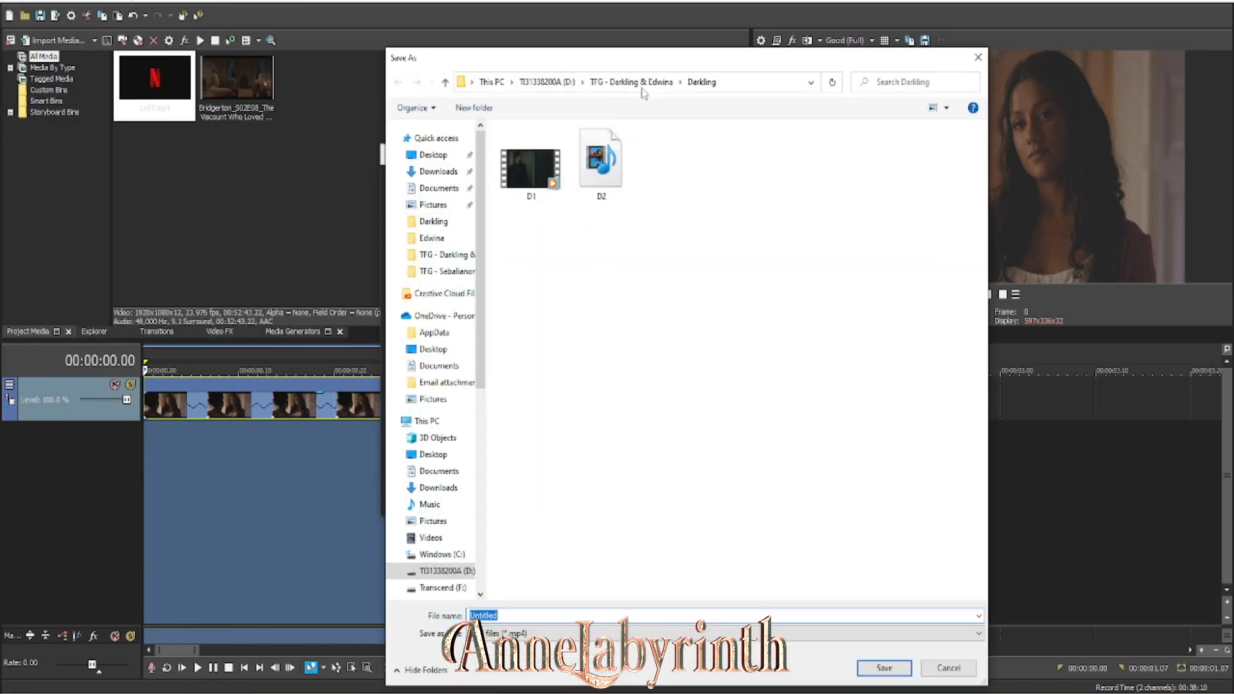
left_click(632, 84)
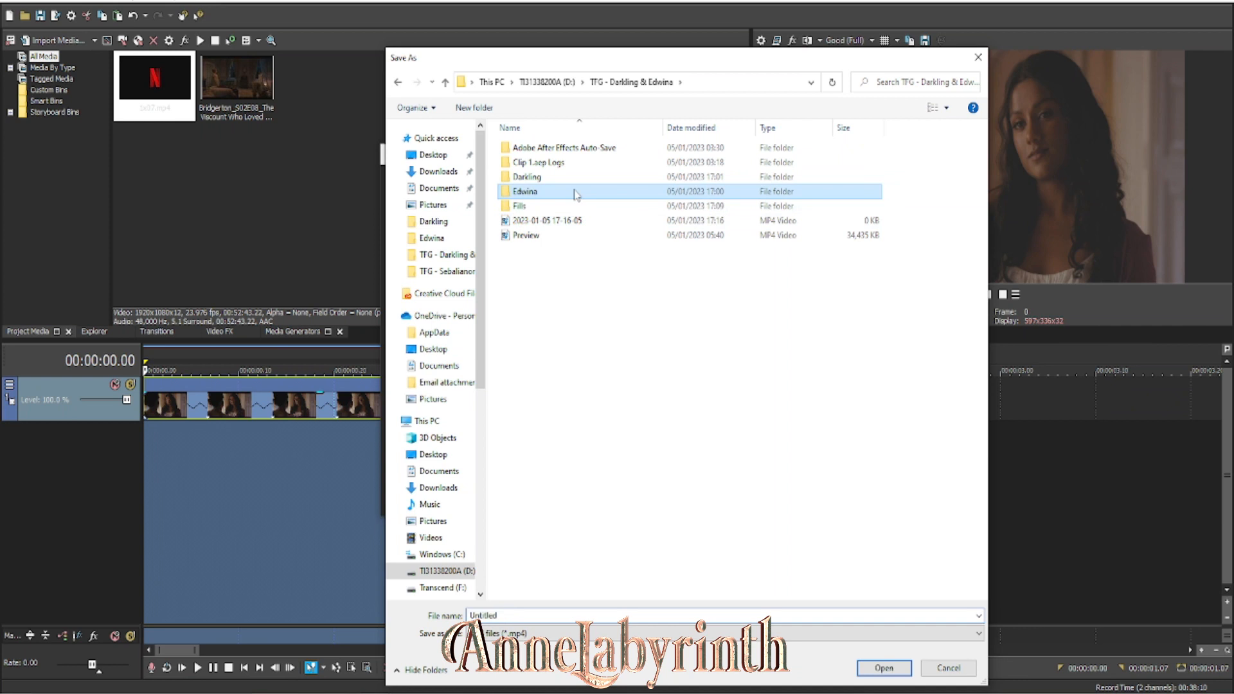
double_click(572, 192)
double_click(601, 168)
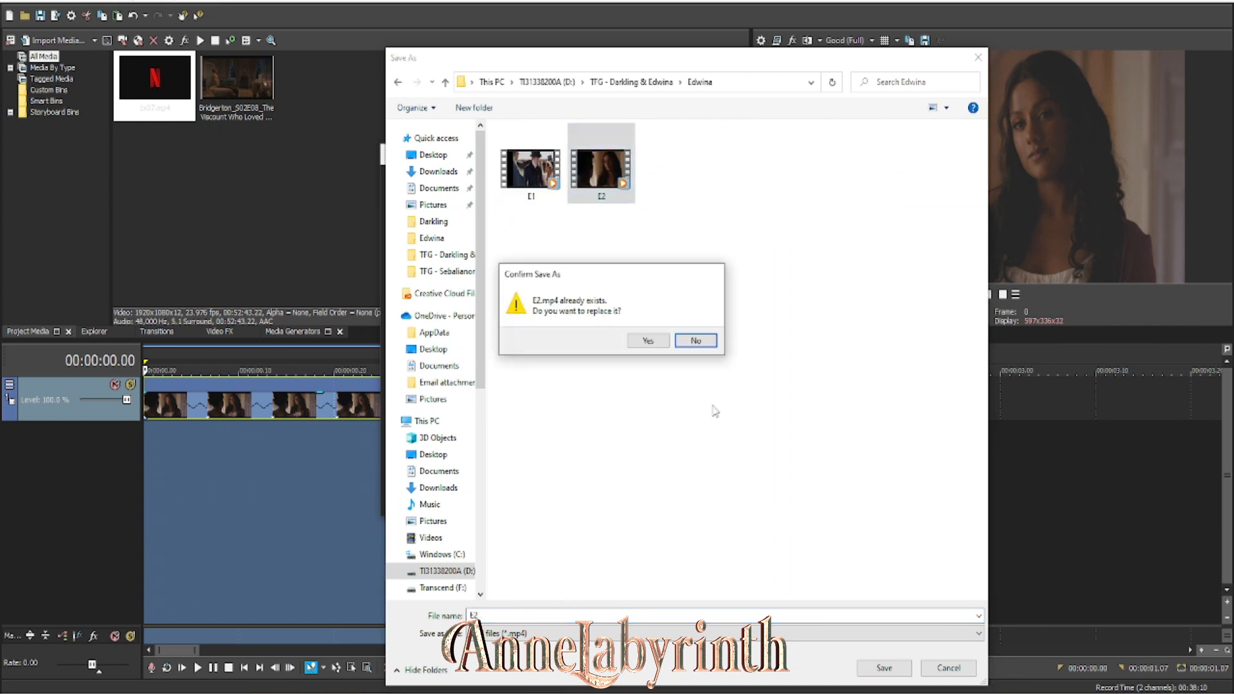
left_click(647, 340)
left_click(771, 503)
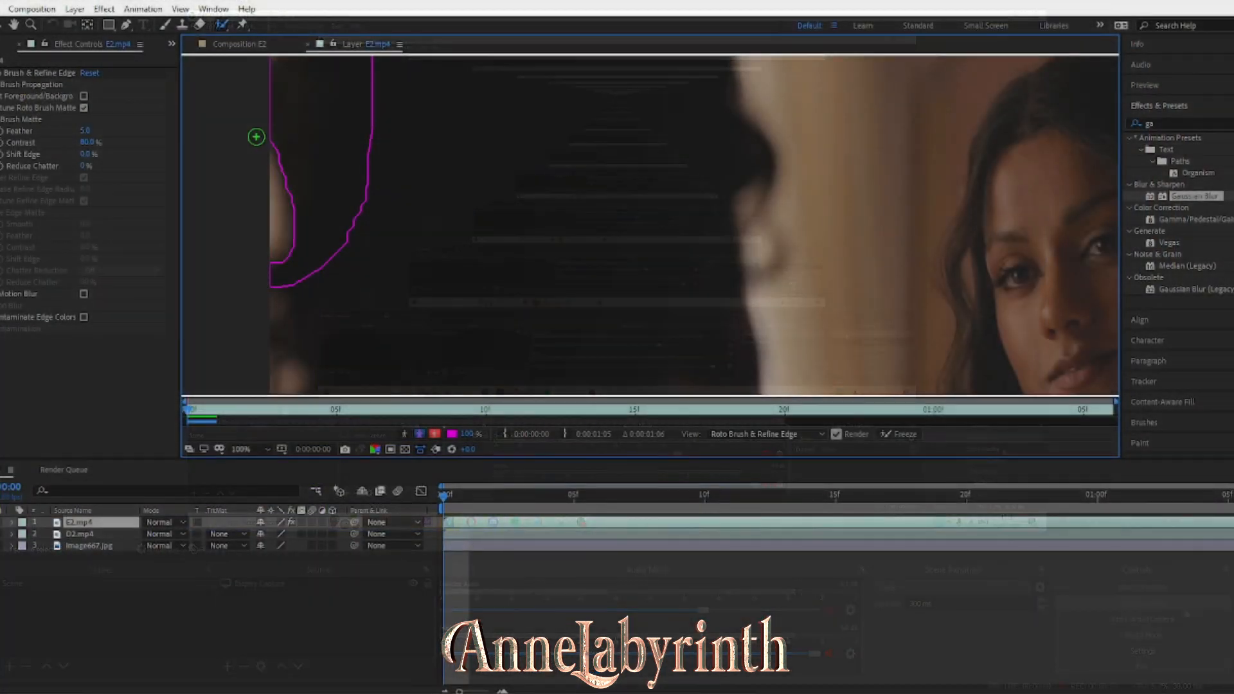
Step: Add Roto Brush foreground strokes over the silhouetted woman's dark hair and head in the E2.mp4 layer
left_click_drag(382, 214, 441, 223)
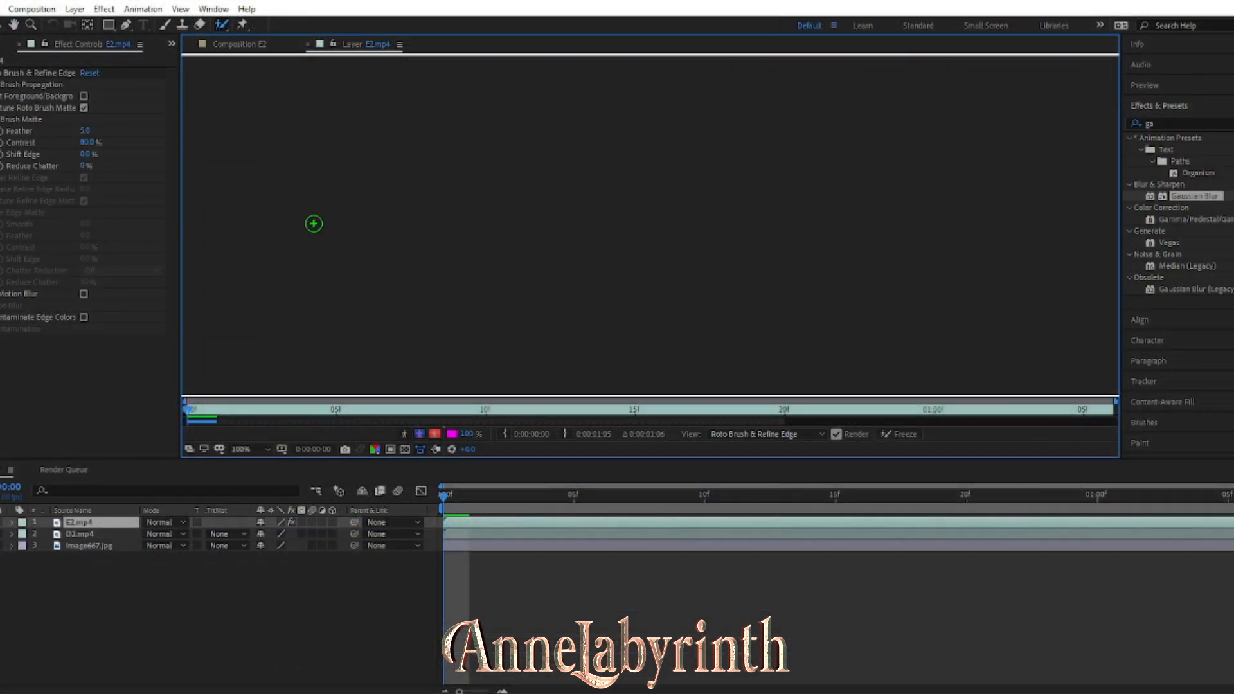
left_click_drag(311, 280, 282, 293)
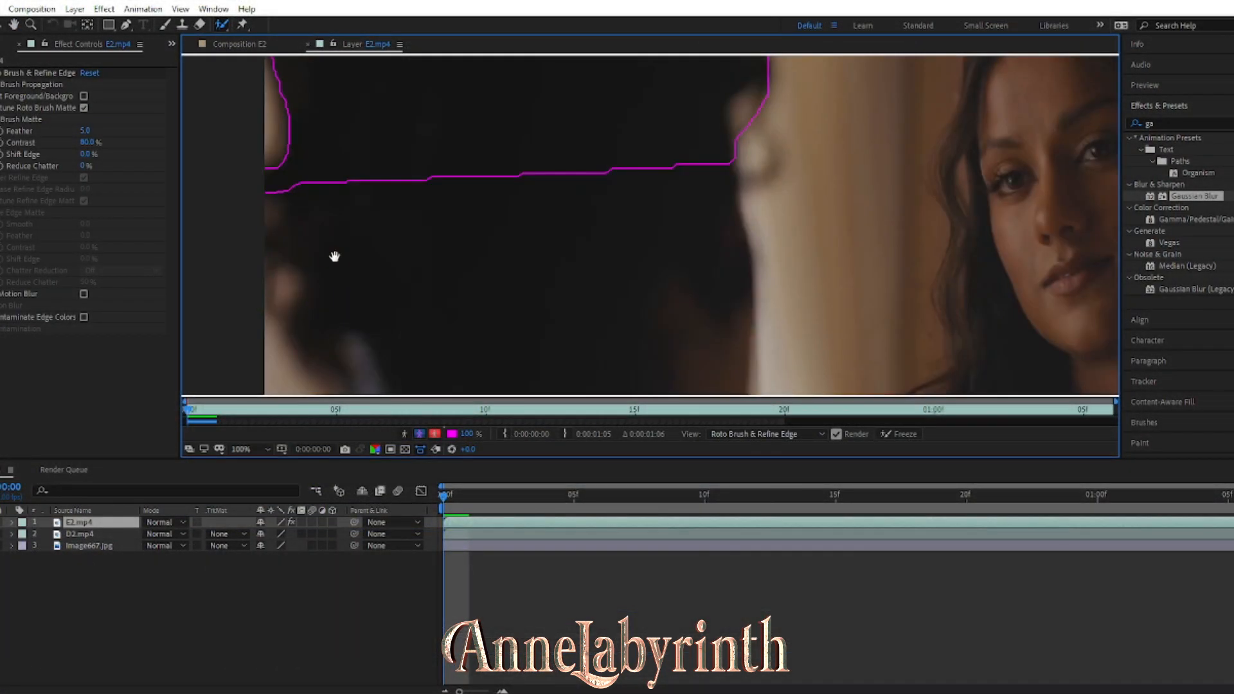
left_click_drag(319, 341, 426, 58)
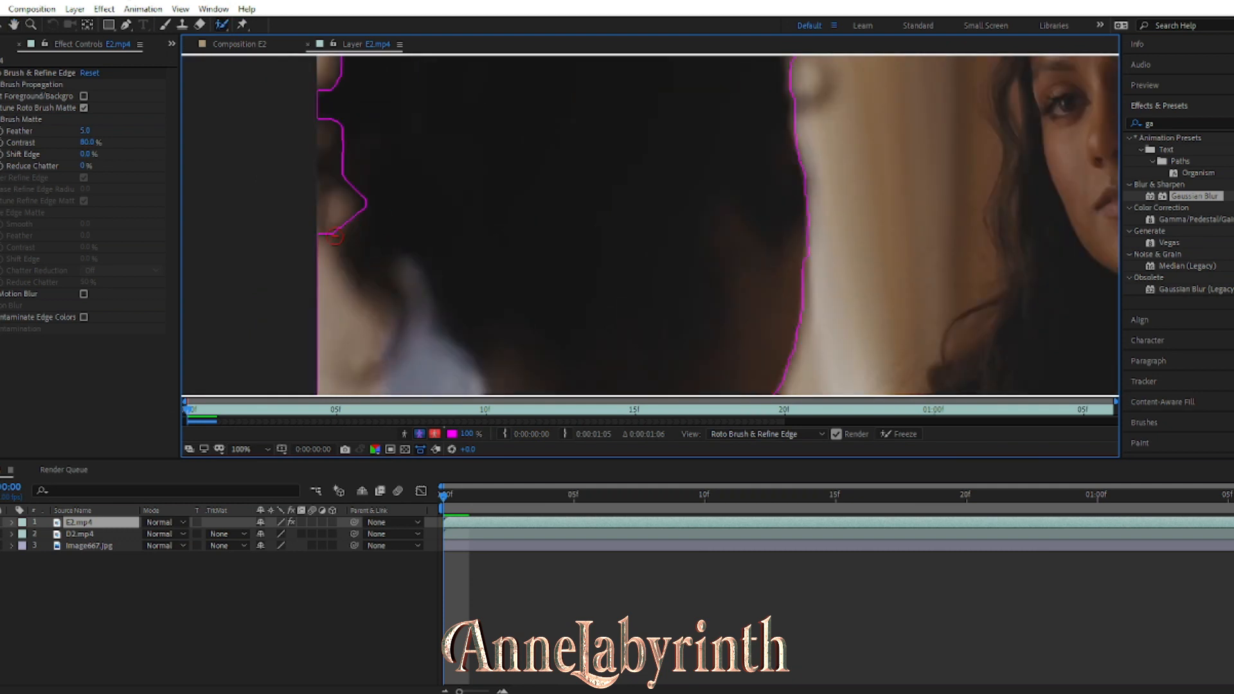
Step: Subtract the bright background and blue patch beside the silhouette's curls and shoulder from the E2.mp4 selection
mouse_move(331, 235)
left_mouse_down()
mouse_move(374, 329)
mouse_move(335, 370)
left_mouse_up()
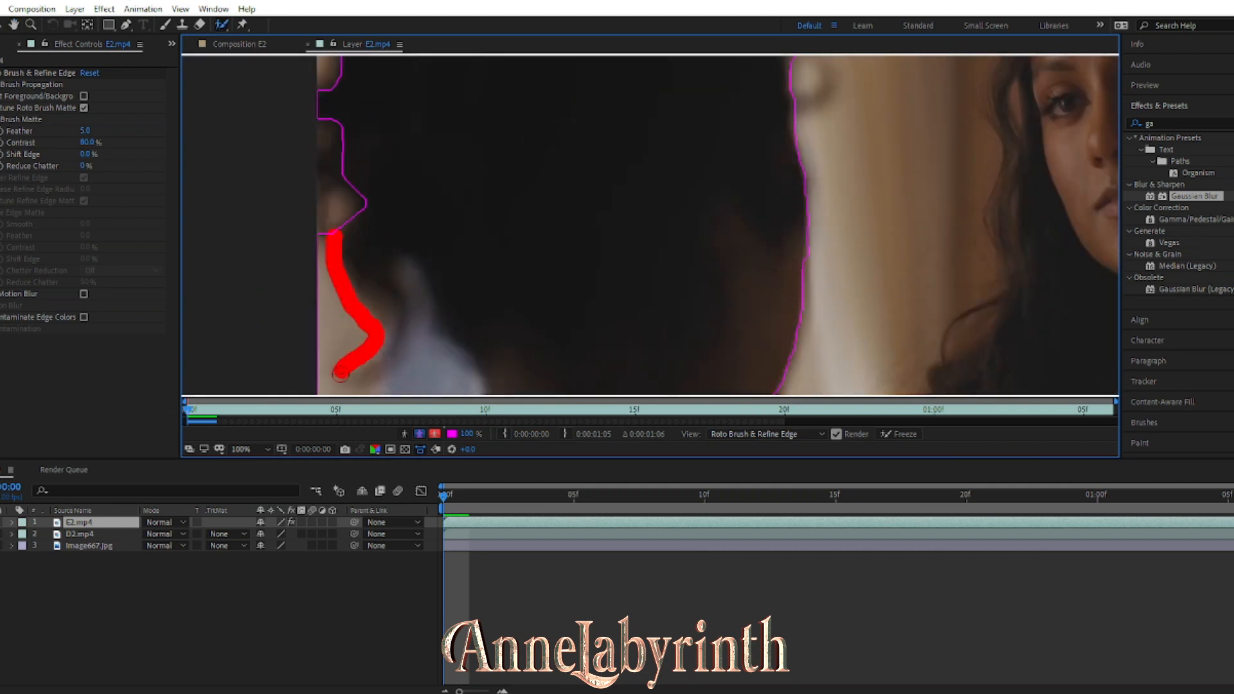
mouse_move(338, 267)
left_mouse_down()
mouse_move(415, 285)
mouse_move(367, 390)
mouse_move(324, 349)
mouse_move(375, 266)
left_mouse_up()
key("space")
left_click_drag(514, 380, 498, 295)
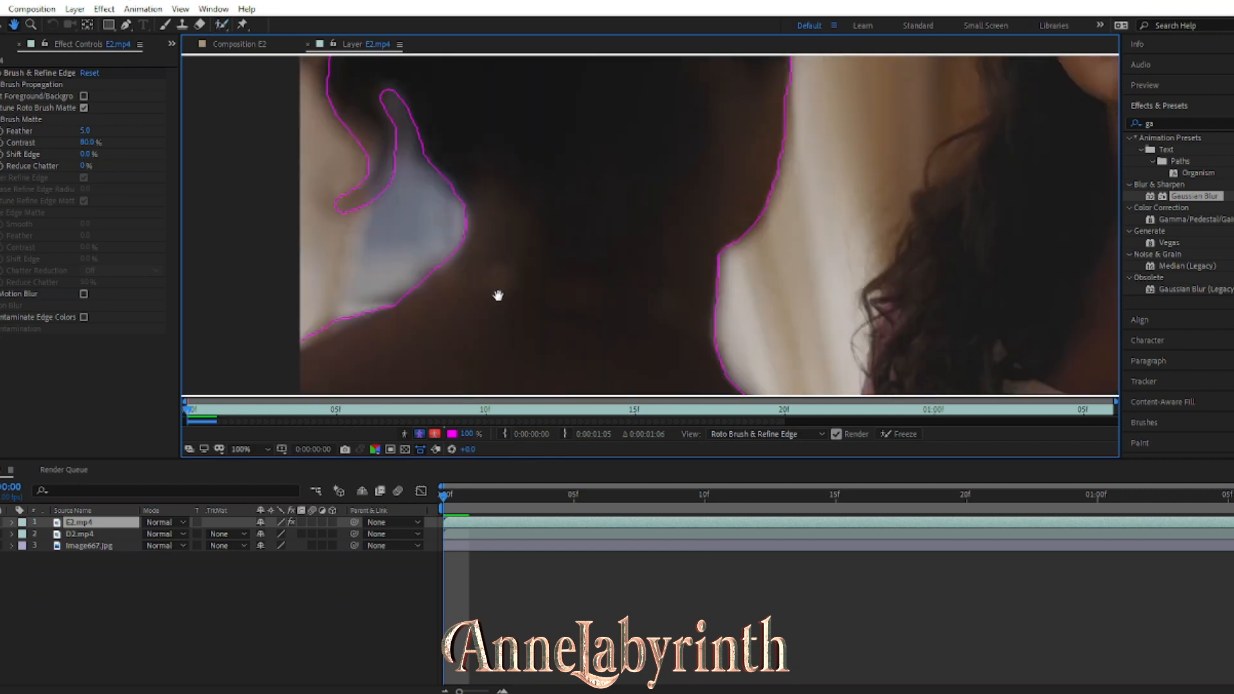
mouse_move(330, 348)
left_mouse_down()
mouse_move(395, 308)
mouse_move(345, 317)
mouse_move(399, 292)
left_mouse_up()
key("space")
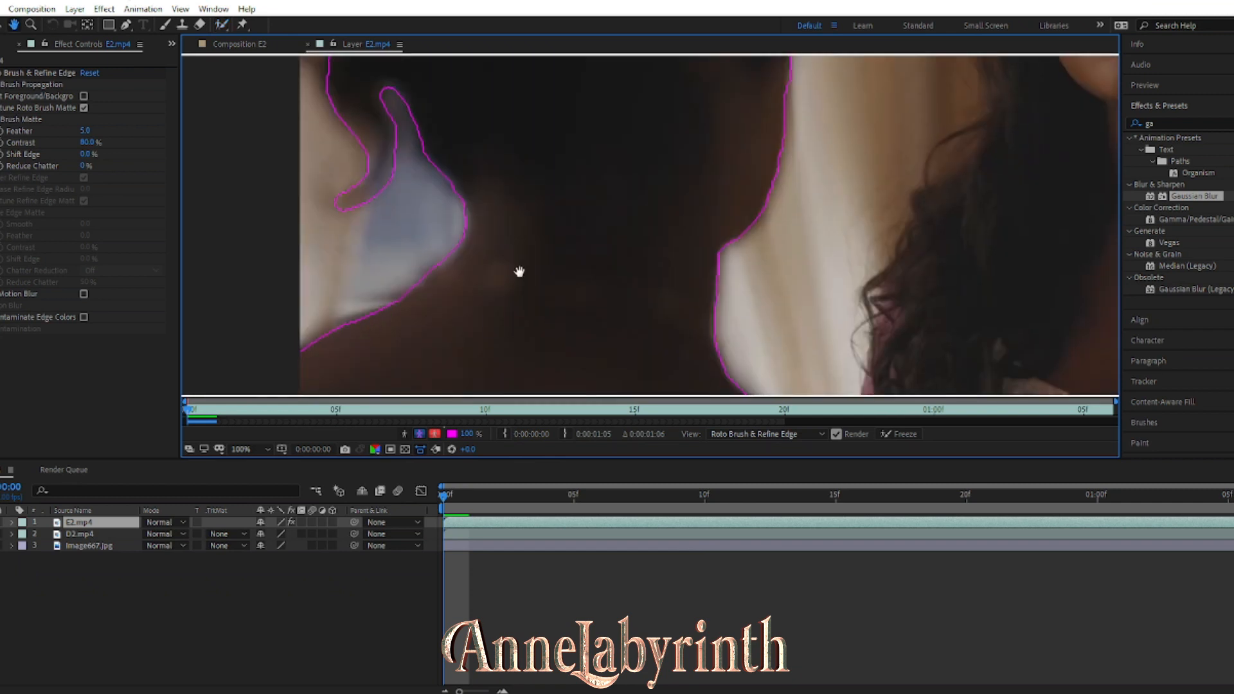
Step: Trim the blurred background off the E2.mp4 selection along the face side of the silhouetted head
scroll(519, 273, "down", 1)
scroll(535, 254, "up", 1)
left_click_drag(535, 254, 522, 372)
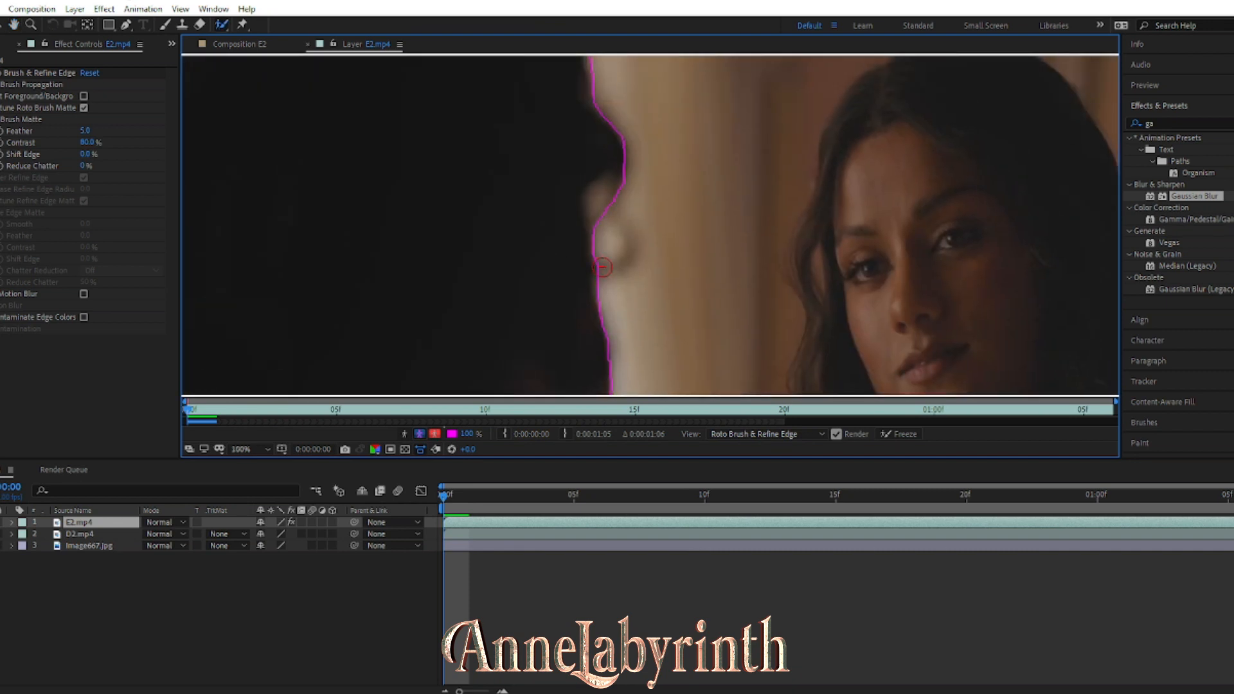
left_click_drag(597, 271, 611, 207)
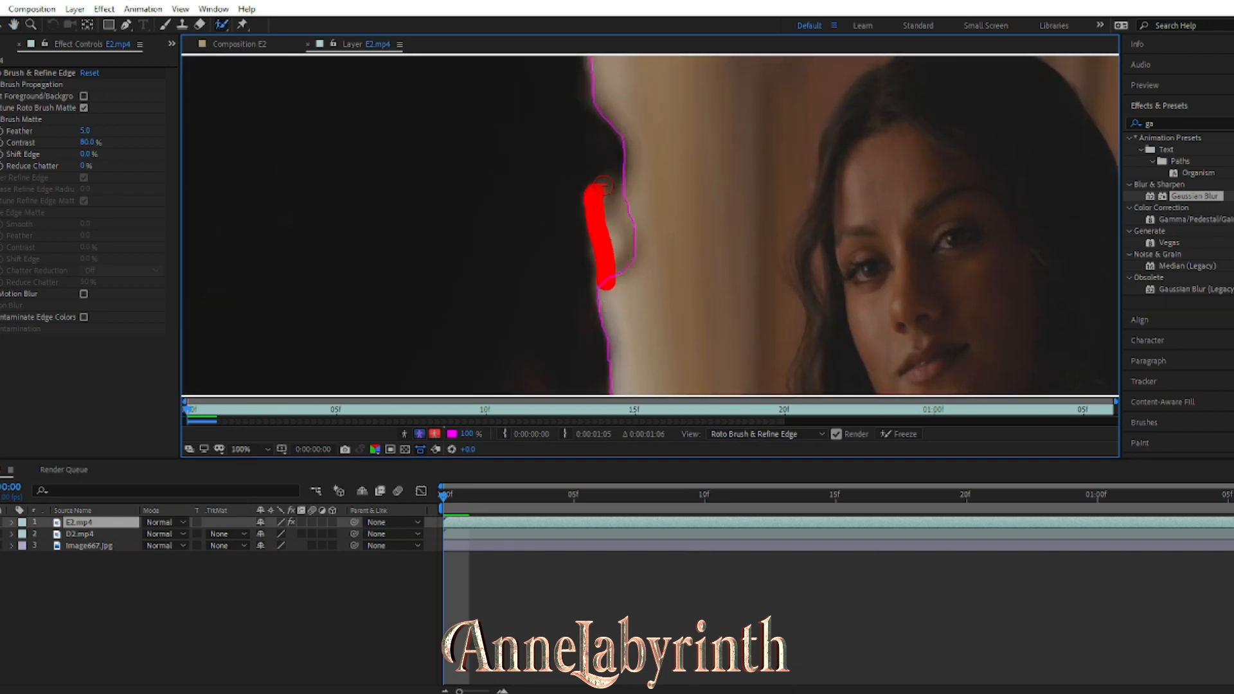
scroll(627, 202, "down", 2)
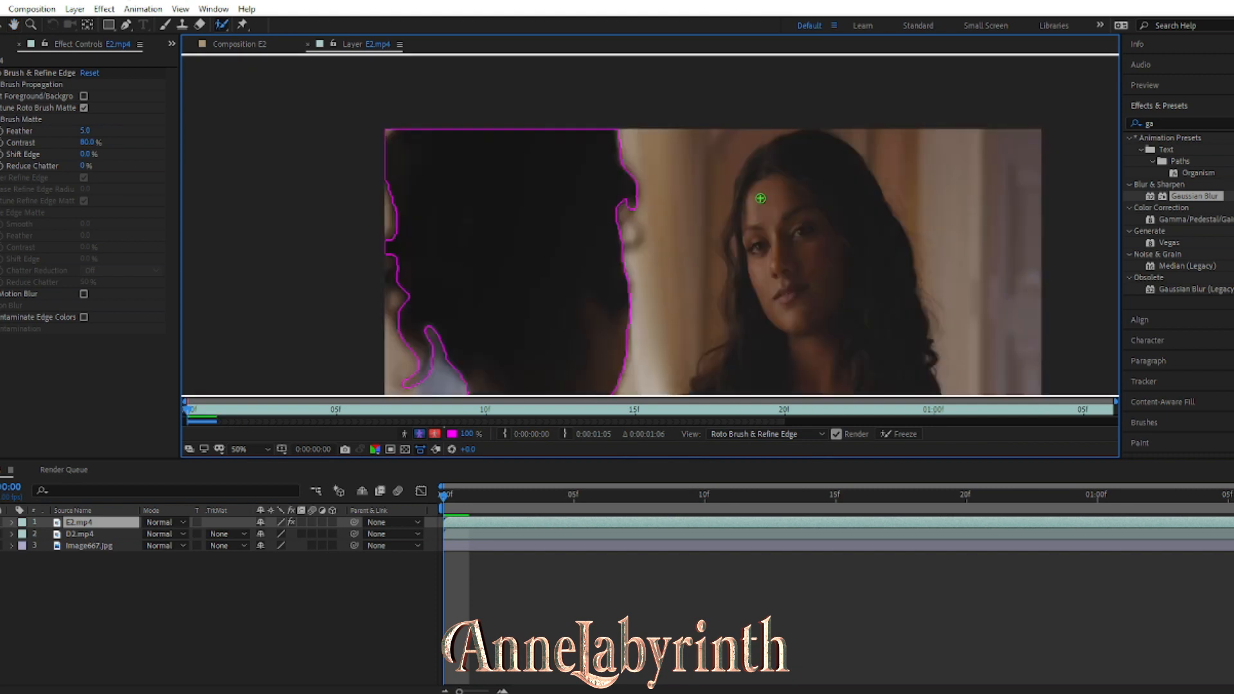
Step: Set E2.mp4's Roto Brush Feather to 39.8 and Shift Edge to -8%, and subtract leftover background beside the silhouette's face edge
left_click(270, 44)
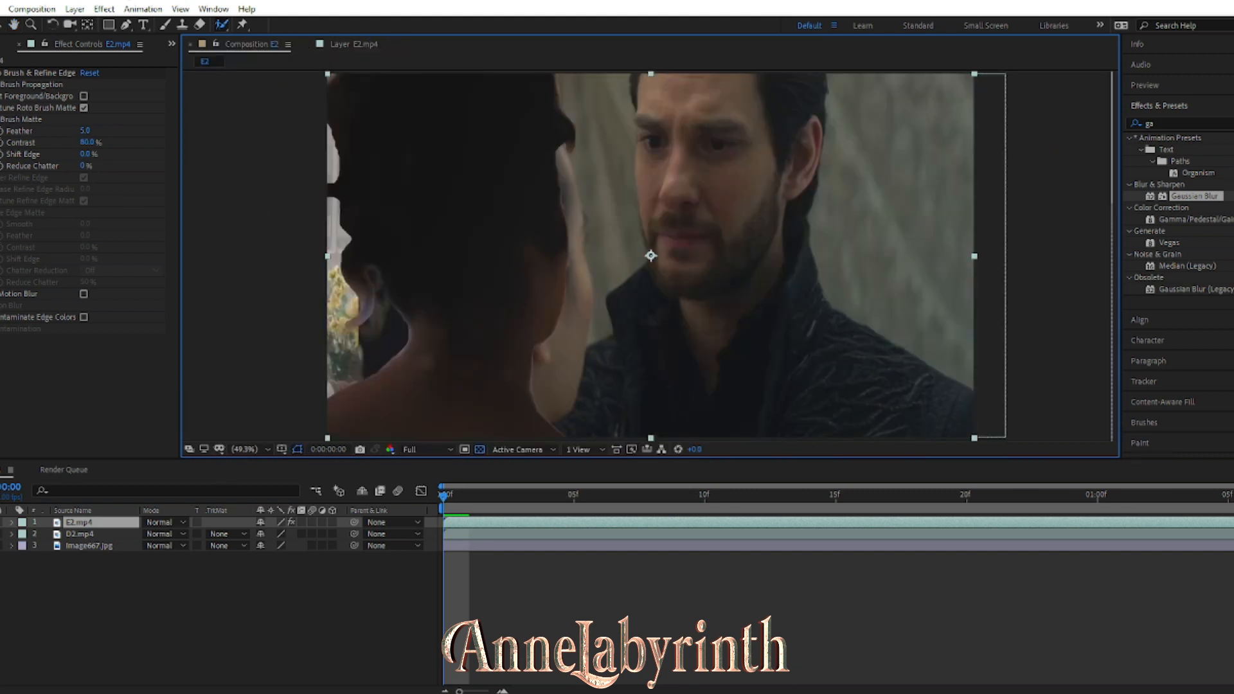
left_click(119, 133)
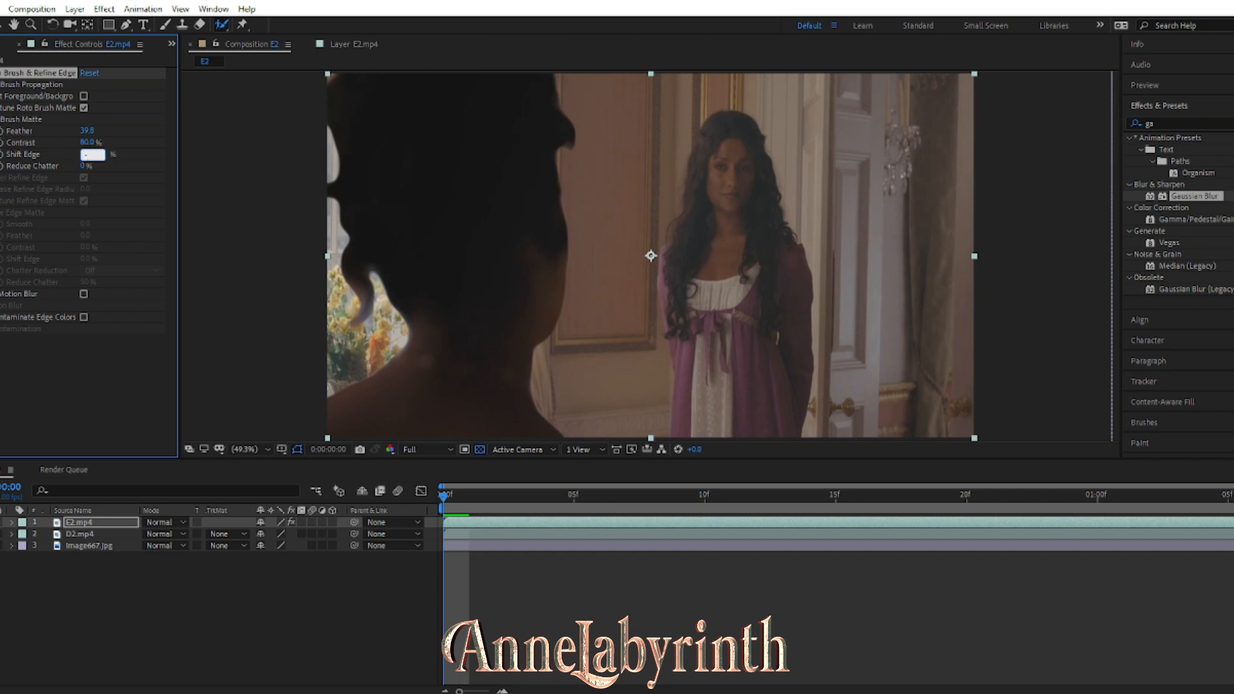
left_click(357, 44)
scroll(592, 270, "up", 2)
left_click_drag(608, 189, 596, 269)
left_click(270, 46)
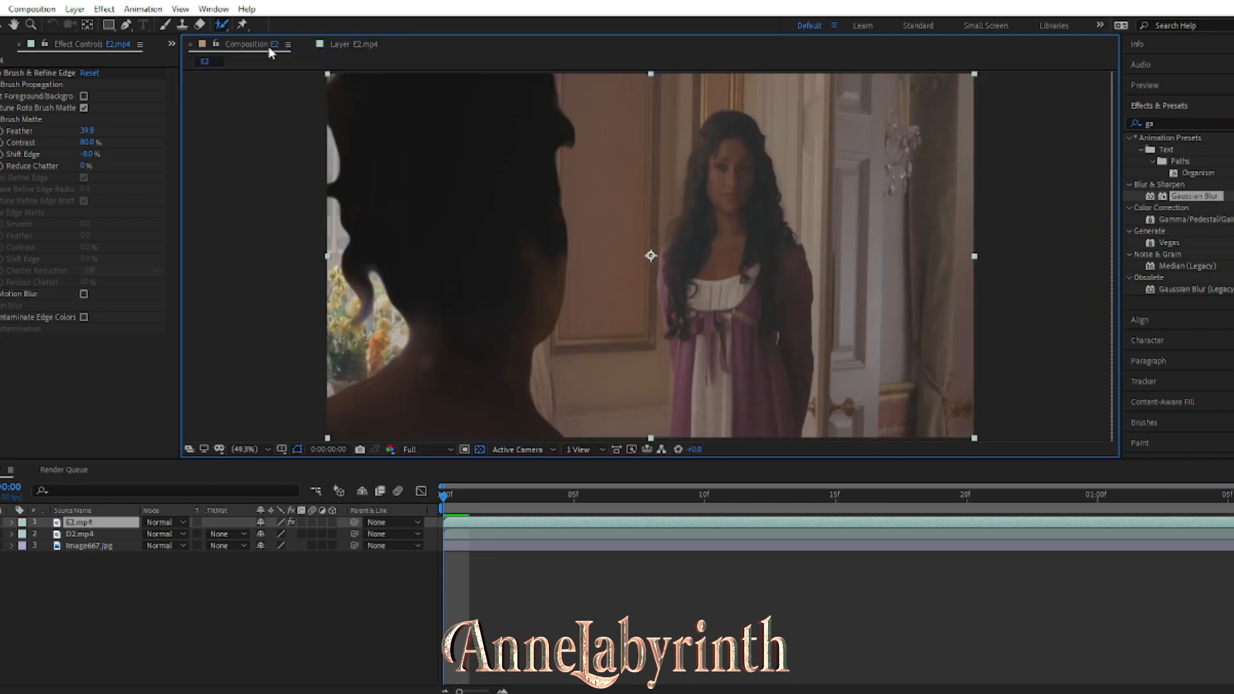
left_click(378, 46)
left_click_drag(605, 259, 640, 192)
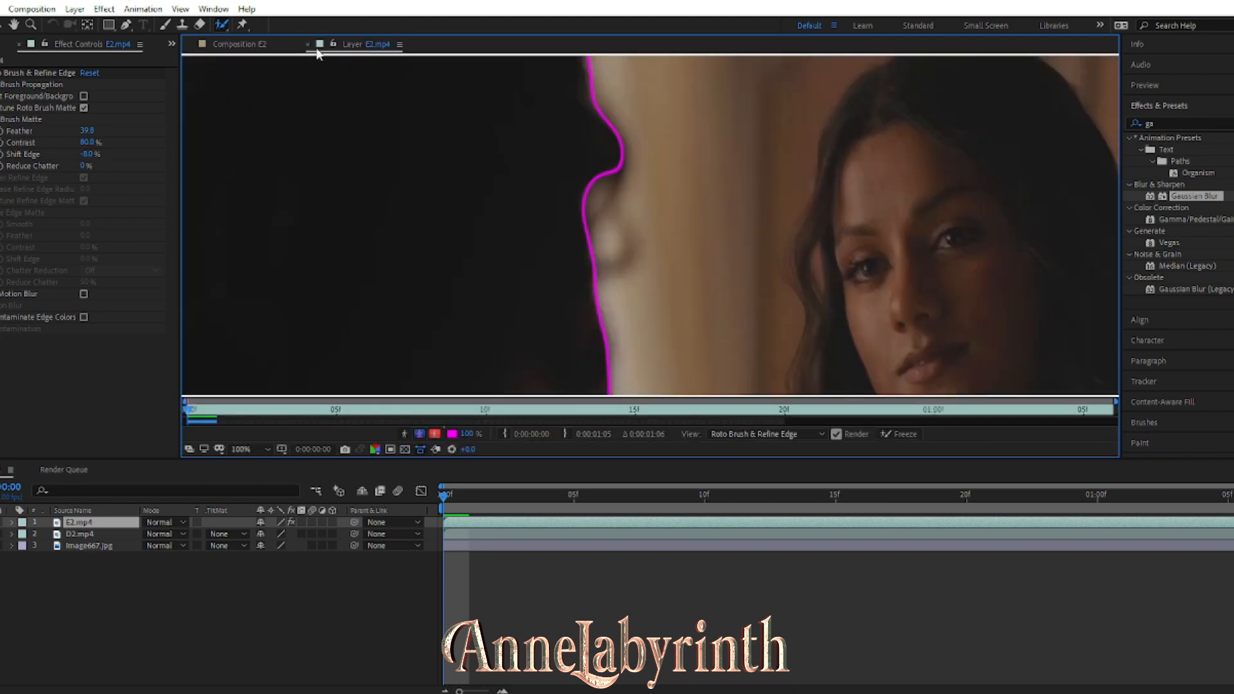
left_click(259, 45)
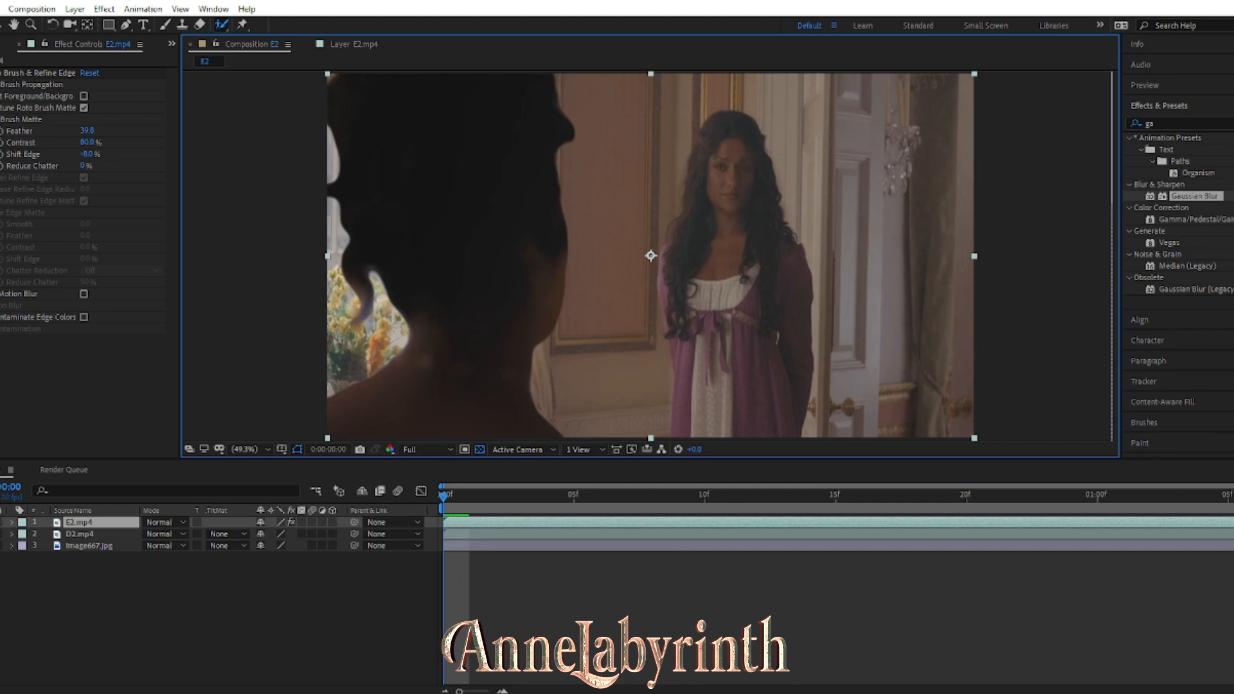
Step: Open the D2.mp4 layer and add Roto Brush foreground strokes over the man's face, hair and beard
left_click(320, 576)
double_click(129, 534)
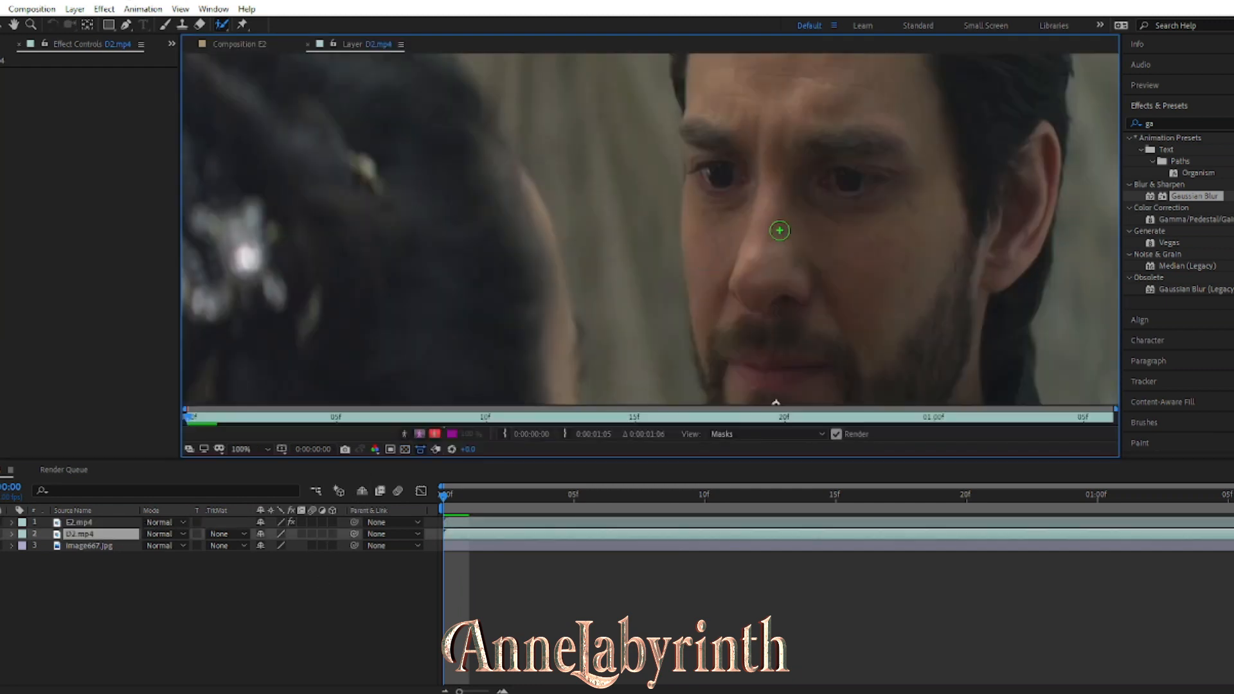
left_click_drag(688, 283, 766, 70)
left_click_drag(664, 162, 653, 74)
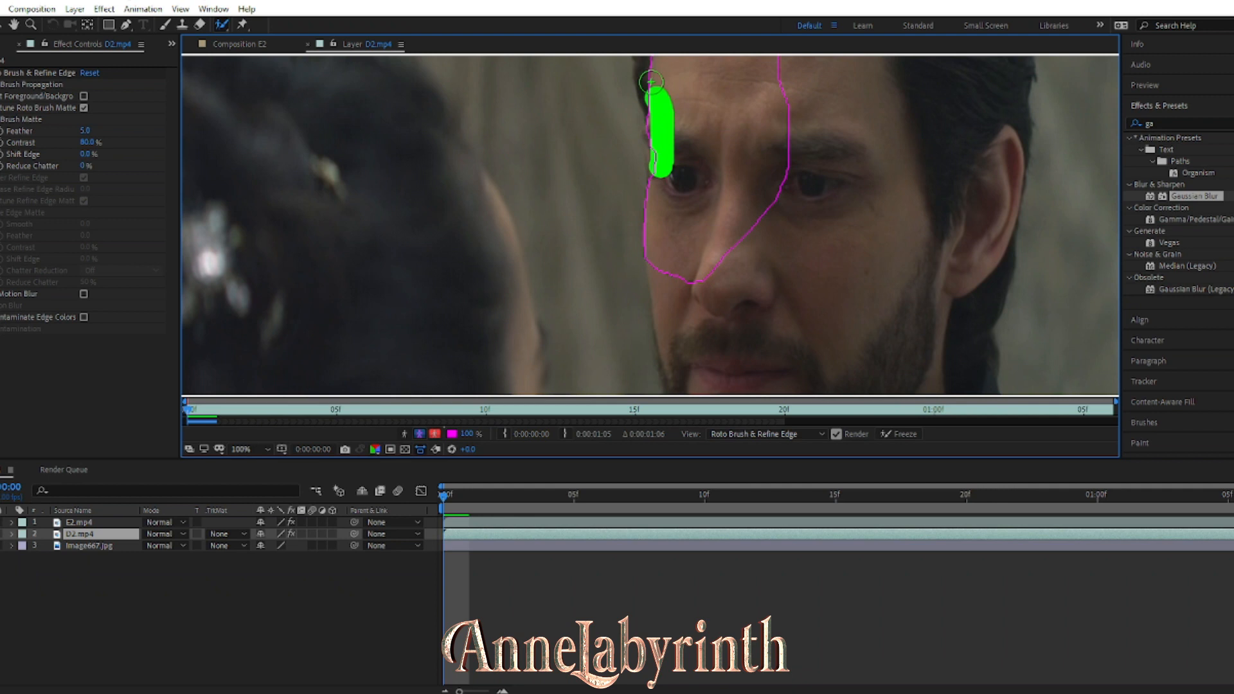
left_click_drag(1013, 70, 801, 127)
left_click_drag(1014, 190, 953, 134)
mouse_move(946, 89)
left_mouse_down()
mouse_move(757, 238)
mouse_move(687, 251)
left_mouse_up()
mouse_move(665, 248)
left_mouse_down()
mouse_move(669, 165)
mouse_move(642, 271)
mouse_move(648, 157)
left_mouse_up()
left_click_drag(627, 139, 635, 234)
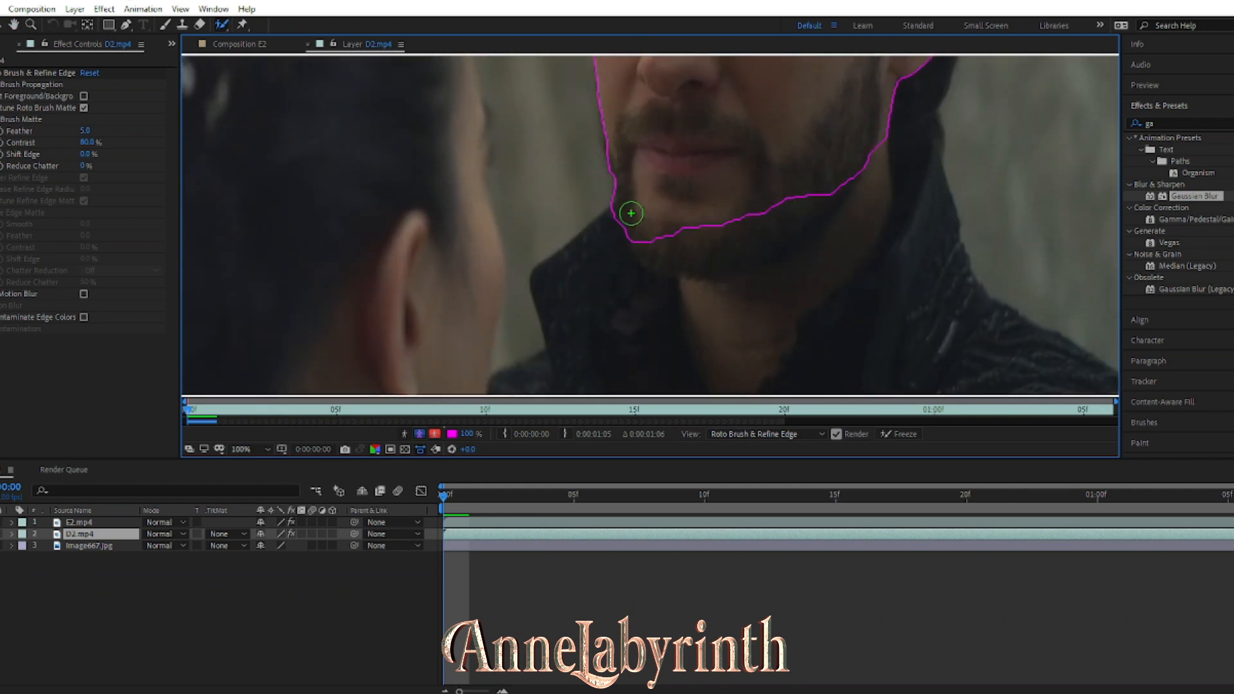
Step: Extend the D2.mp4 Roto Brush selection over the man's neck, coat collar and shoulders
left_click_drag(546, 277, 625, 234)
left_click_drag(902, 260, 796, 326)
mouse_move(826, 117)
left_mouse_down()
mouse_move(770, 270)
mouse_move(739, 142)
left_mouse_up()
mouse_move(750, 121)
left_mouse_down()
mouse_move(750, 155)
mouse_move(421, 302)
left_mouse_up()
mouse_move(496, 310)
left_mouse_down()
mouse_move(454, 229)
mouse_move(450, 160)
left_mouse_up()
left_click_drag(210, 309, 267, 295)
left_click_drag(401, 197, 603, 261)
Step: Refine the D2.mp4 selection around the man's hair and ear, subtracting the background outside the ear
left_click_drag(948, 159, 658, 210)
mouse_move(606, 71)
left_mouse_down()
mouse_move(570, 281)
mouse_move(619, 114)
left_mouse_up()
scroll(590, 276, "up", 1)
left_click_drag(649, 158, 646, 91, "alt")
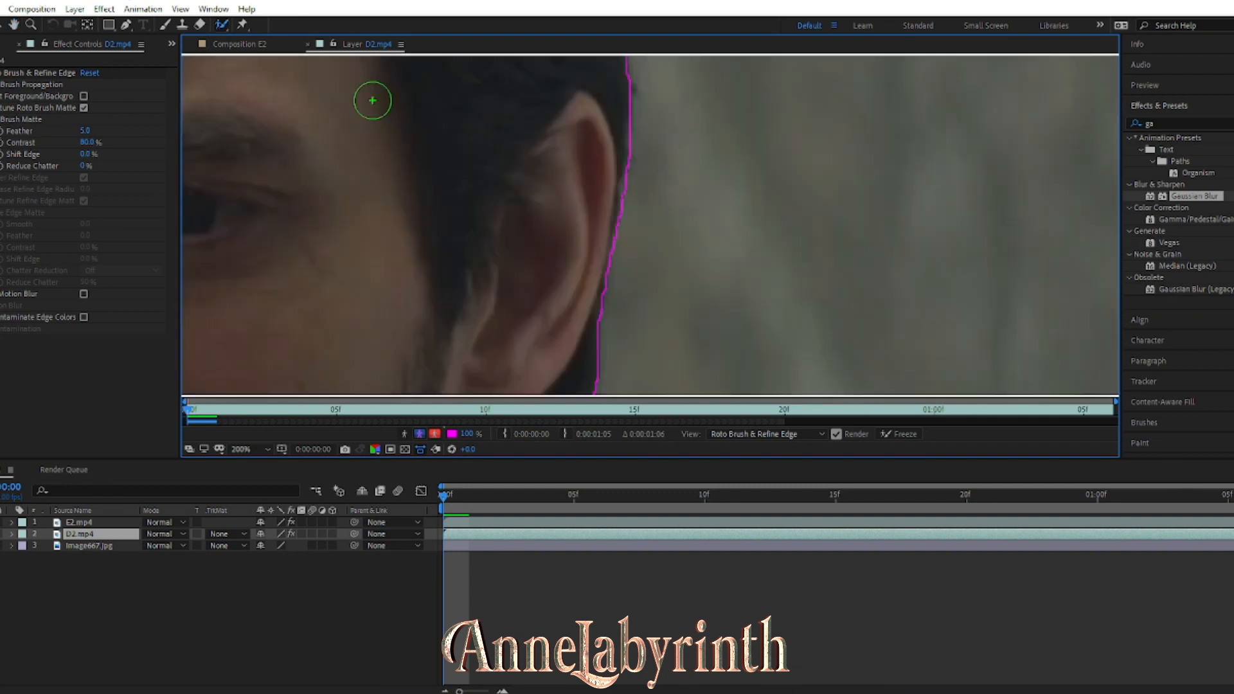
Step: Set D2.mp4's Roto Brush Feather to 30.3 and Shift Edge to -15% while viewing the E2 composition
left_click(242, 44)
left_click_drag(81, 132, 217, 135)
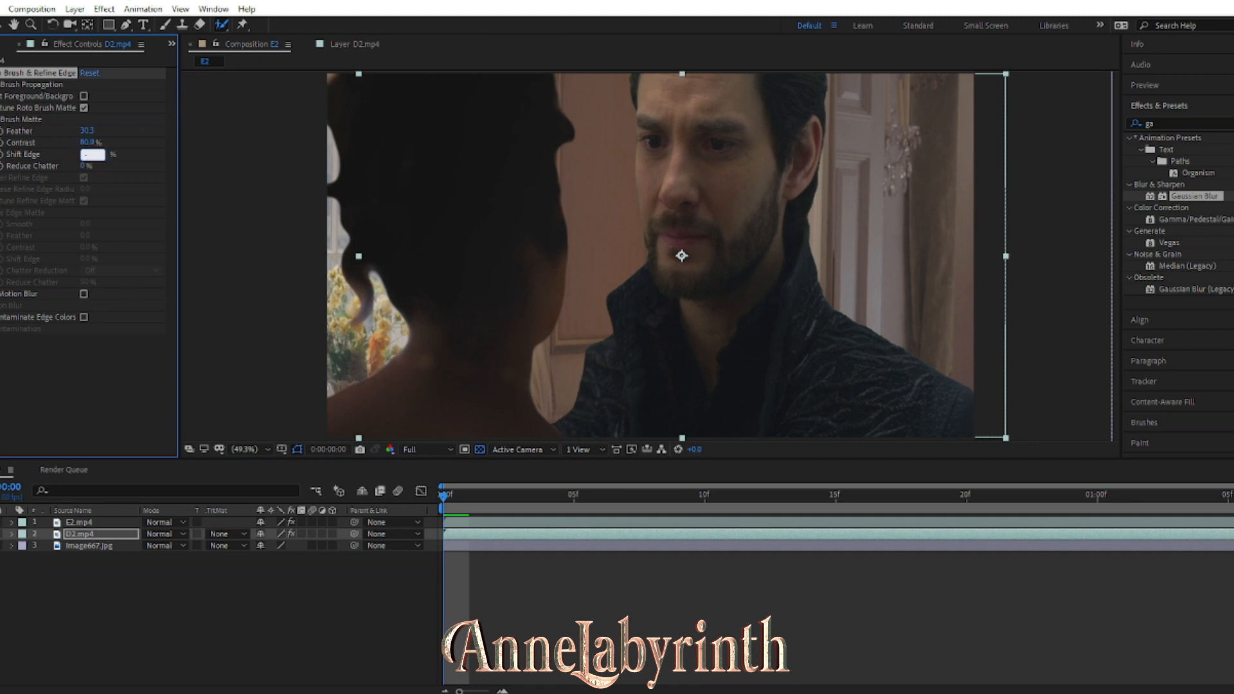
left_click(276, 661)
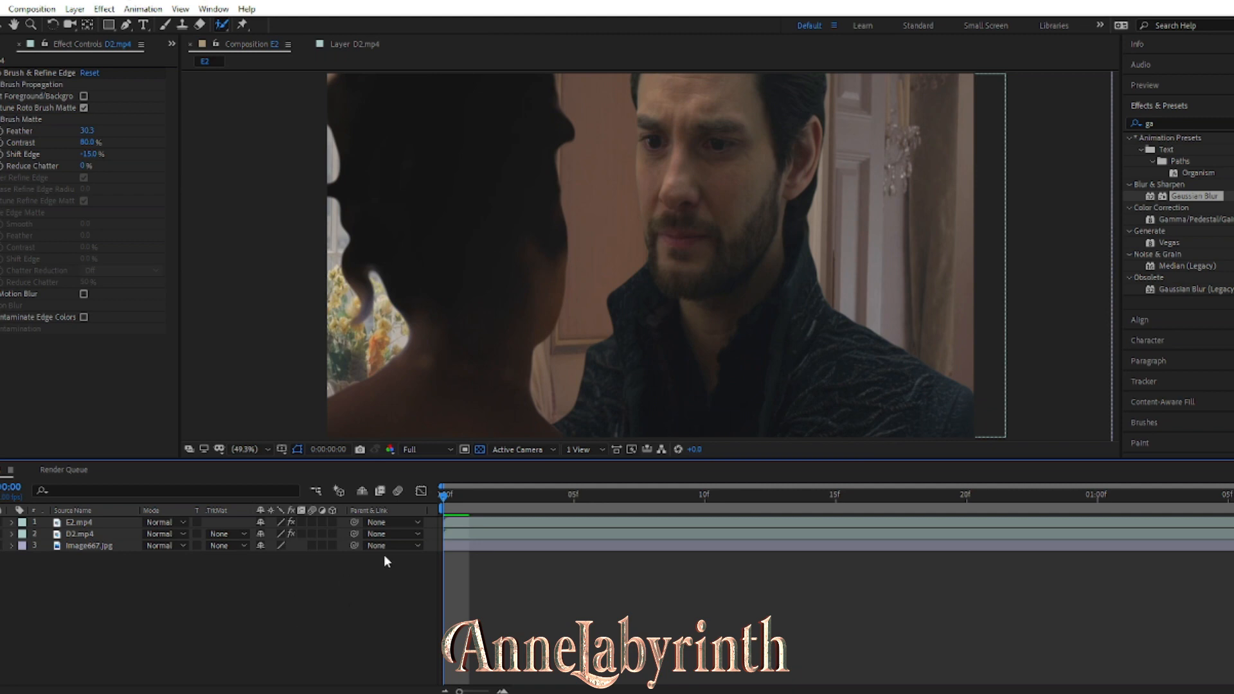
Step: Step through frames 1 to 3 of the composite to check both mattes, and return to the start
left_click(478, 506)
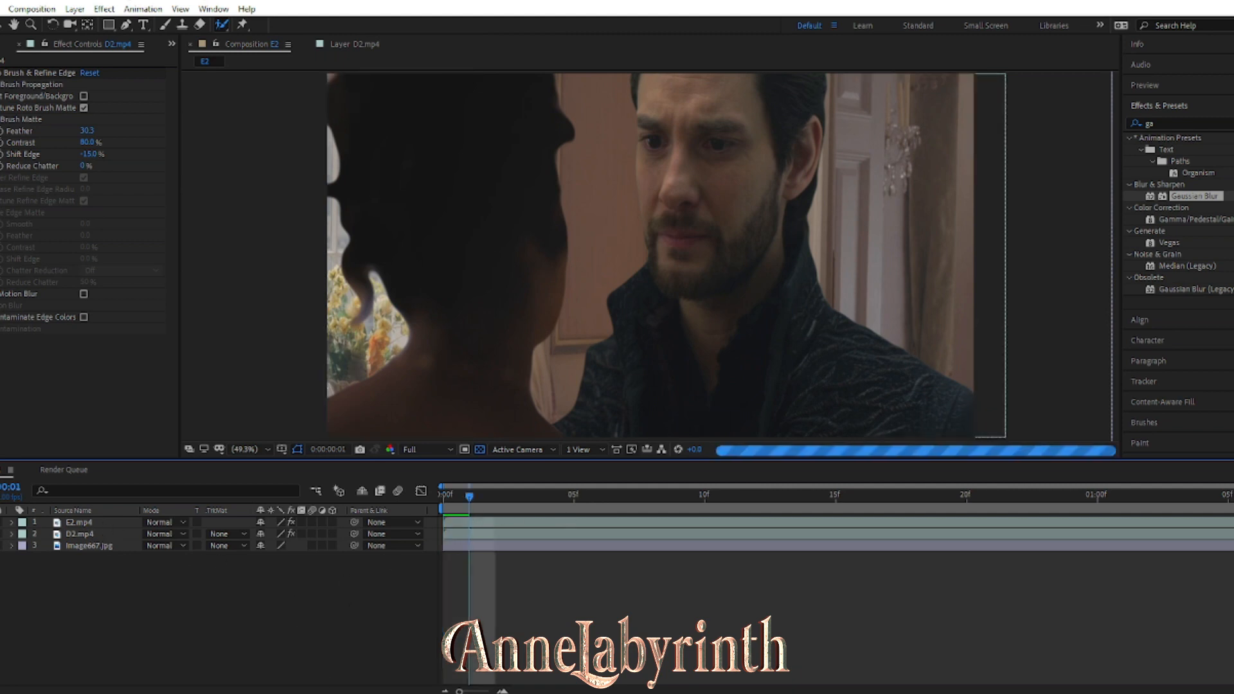
left_click(496, 507)
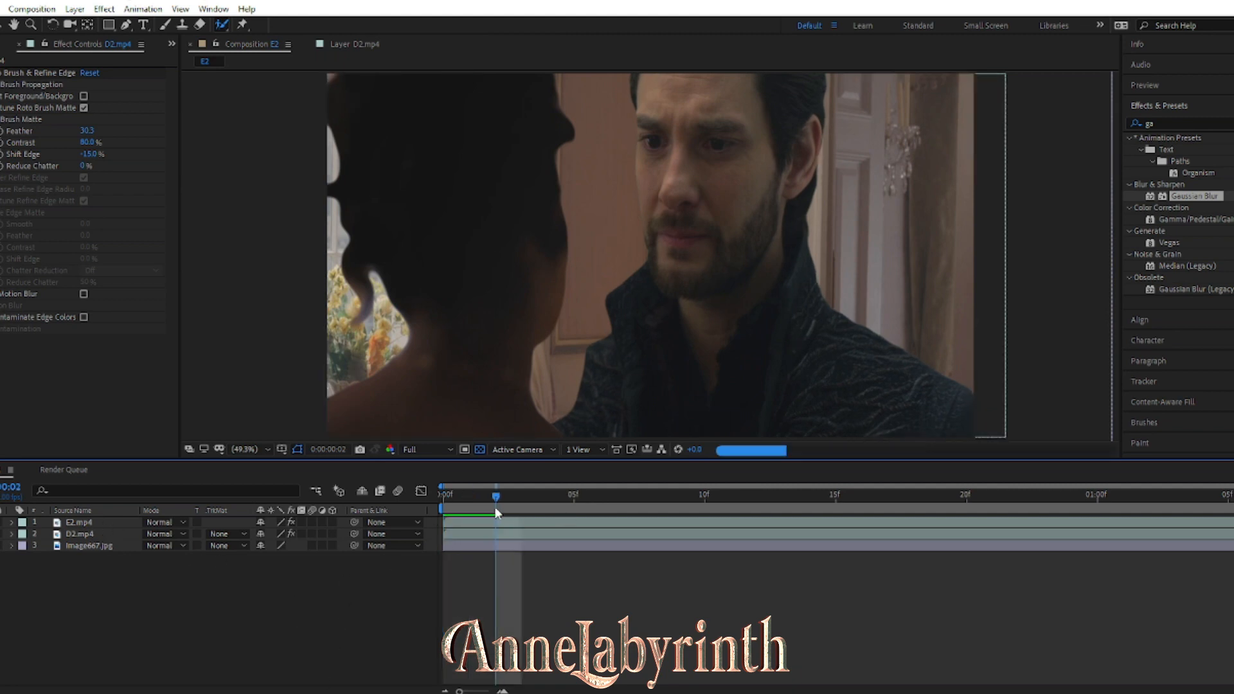
left_click(529, 504)
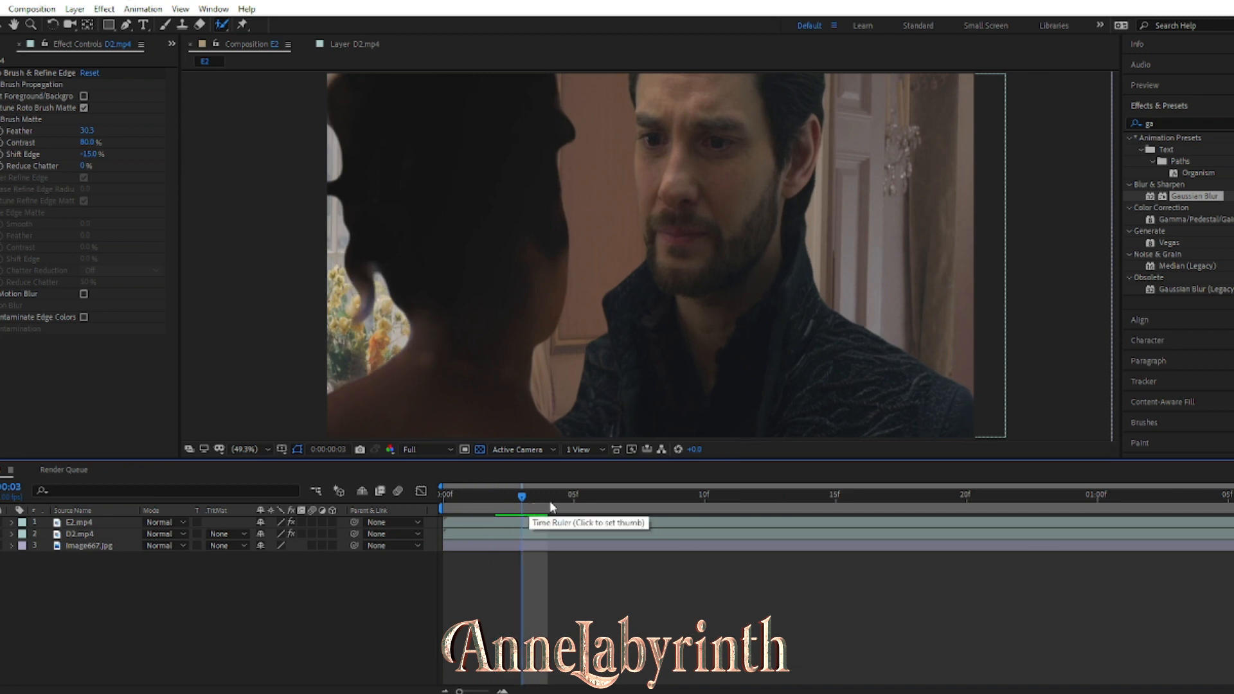
left_click(506, 506)
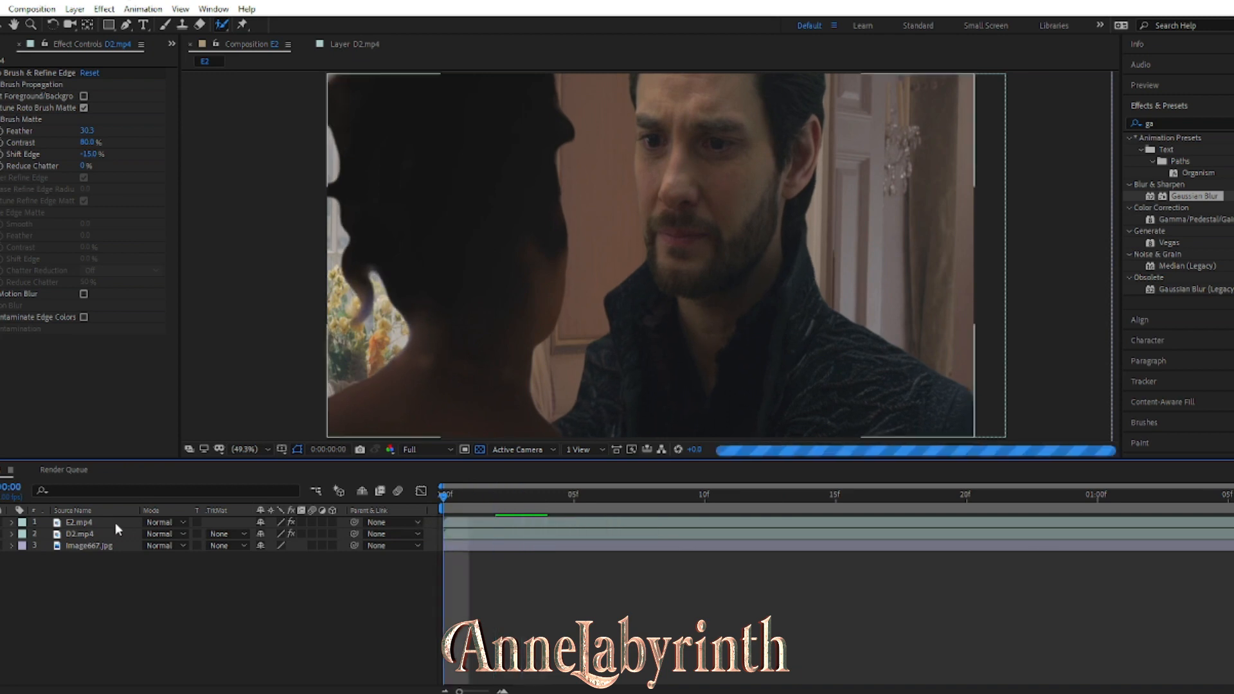
Step: Advance to frame 3 and compare E2.mp4's matte boundary in the layer view with the composite
double_click(506, 522)
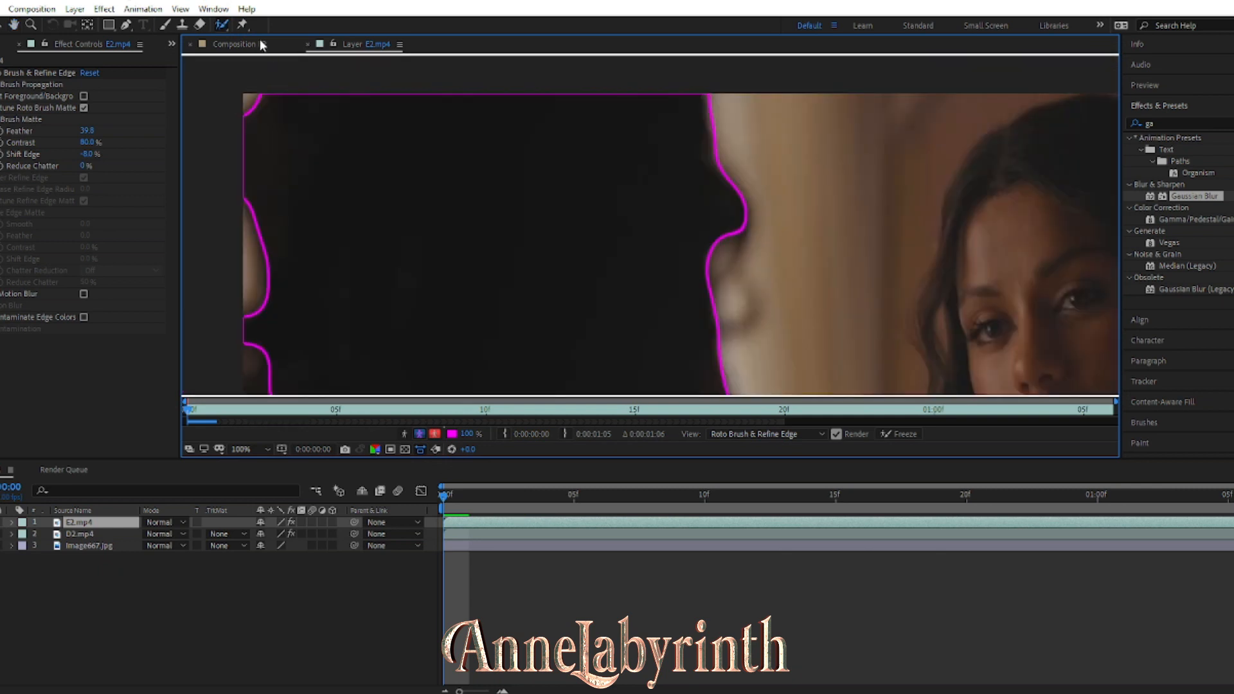
left_click(474, 503)
left_click(490, 506)
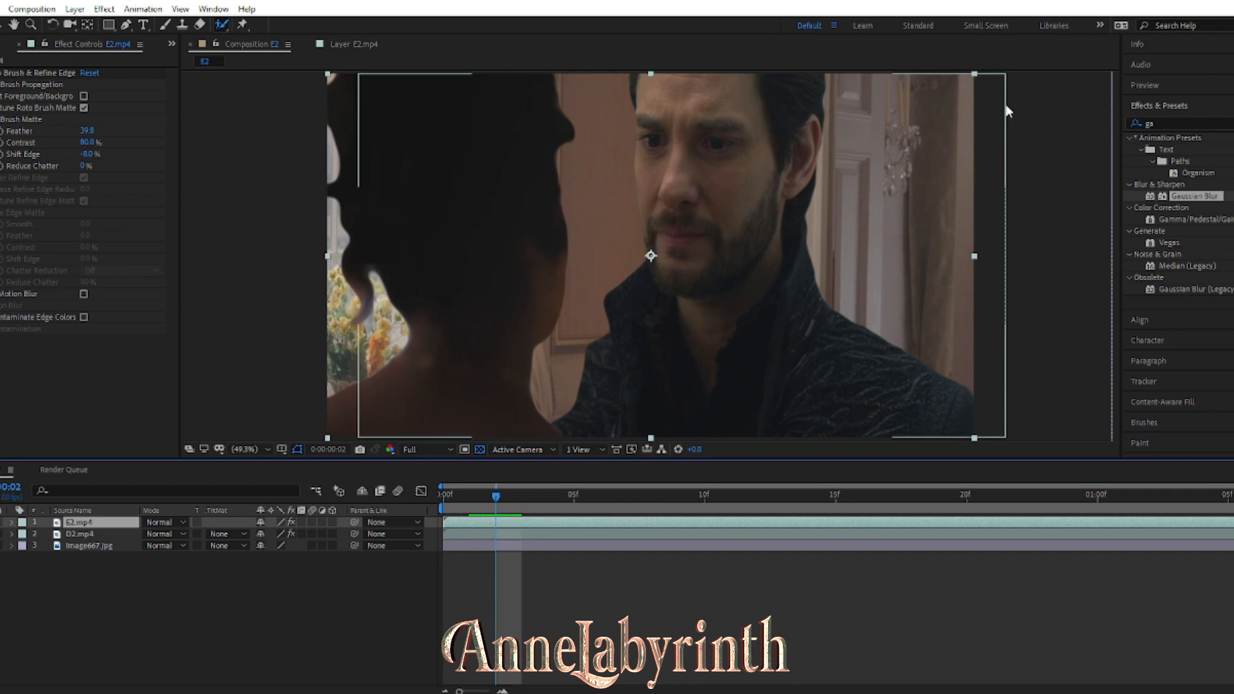
left_click(1145, 85)
left_click(1207, 105)
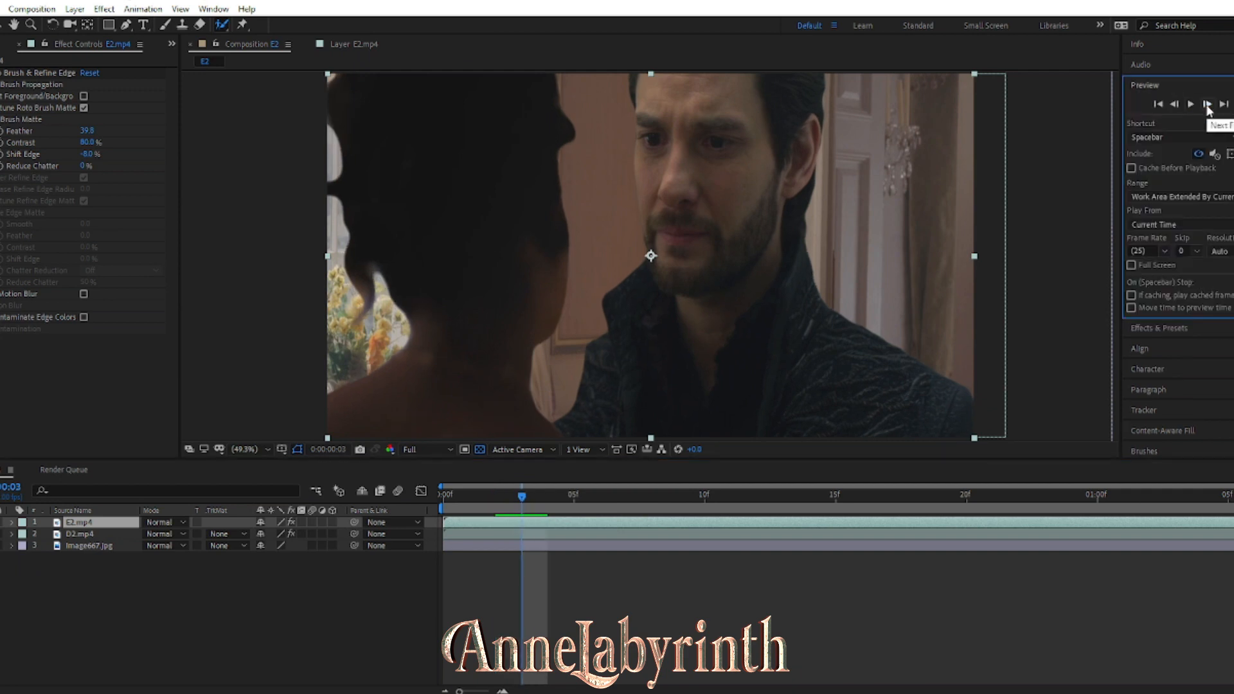
left_click(379, 45)
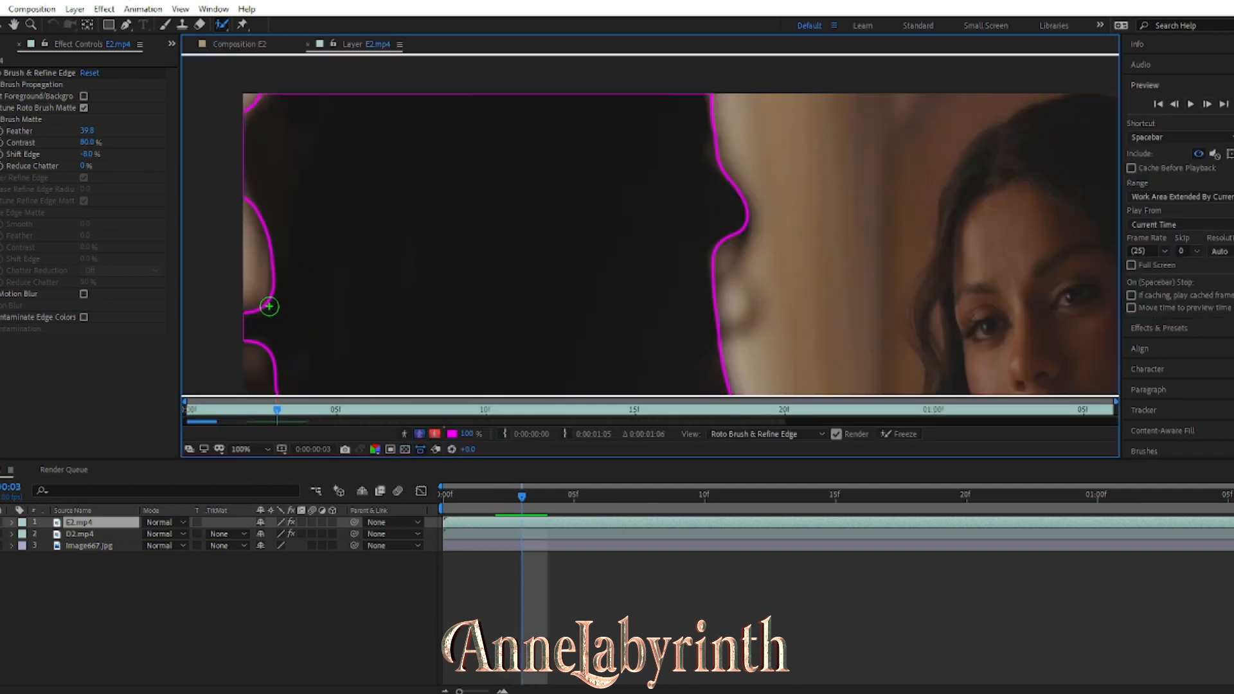
scroll(360, 258, "down", 1)
left_click_drag(444, 310, 487, 219)
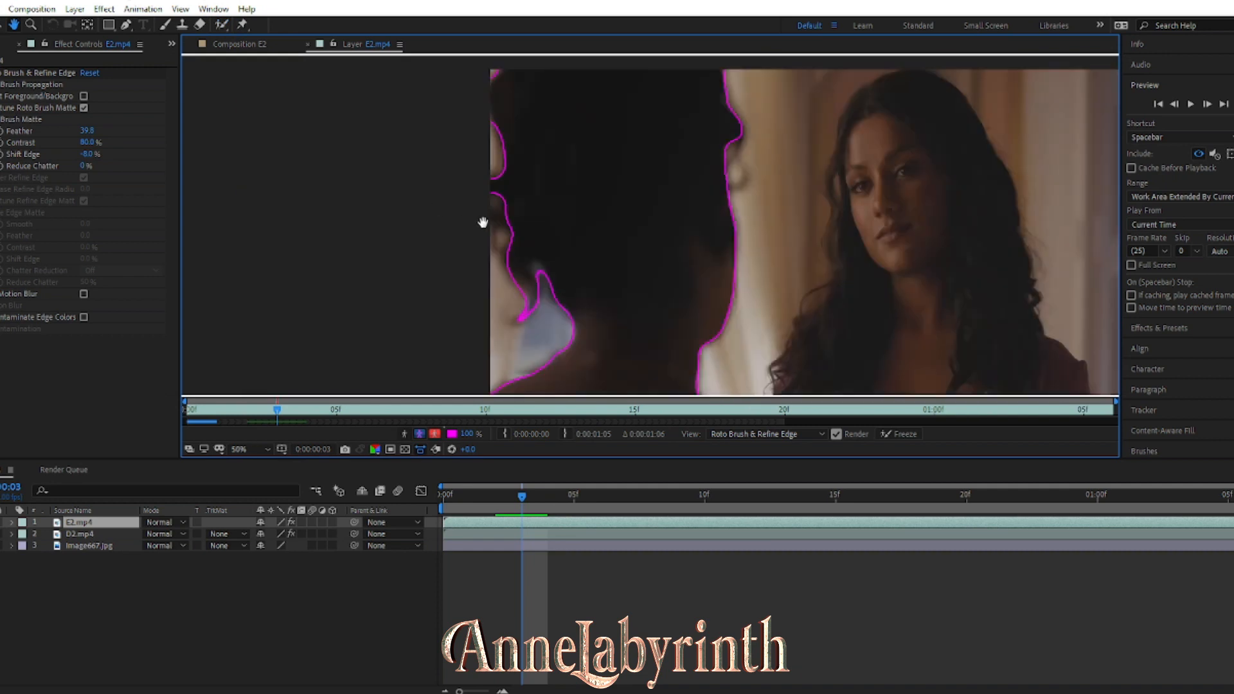
left_click(222, 44)
Step: At the first frame, subtract the strip between the silhouette's curls at E2.mp4's outer edge, and check frames 2 and 3
left_click_drag(522, 497, 441, 512)
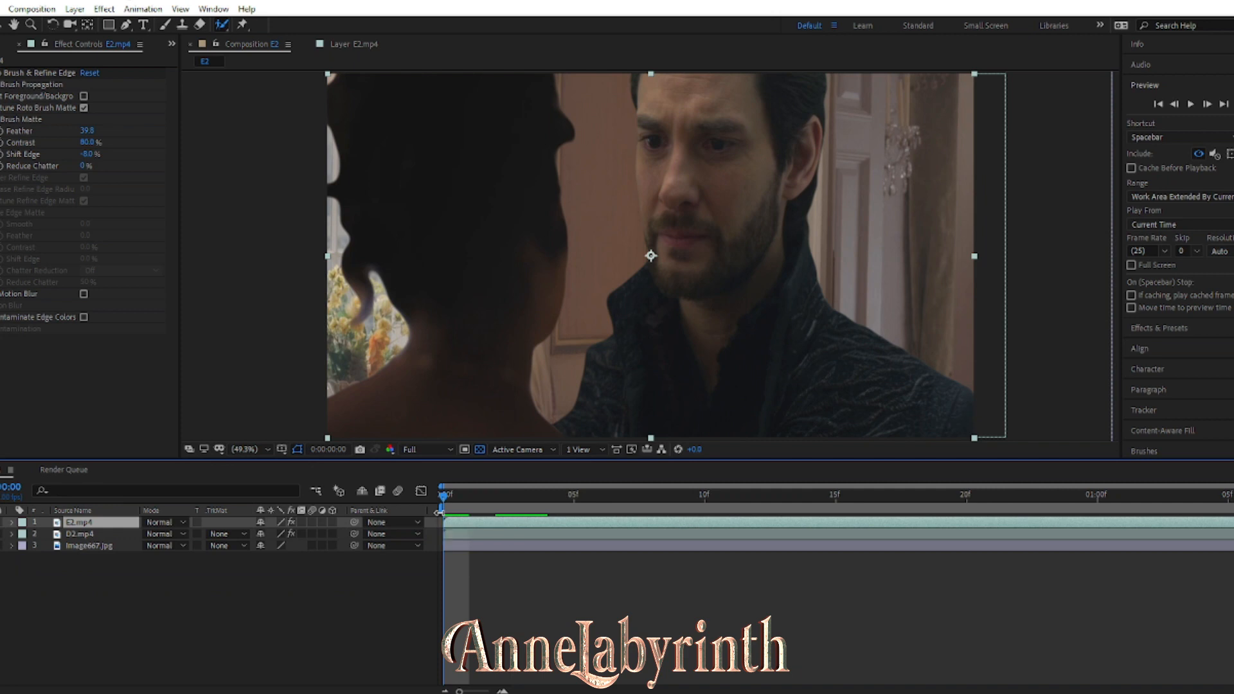
left_click(357, 43)
scroll(512, 213, "up", 1)
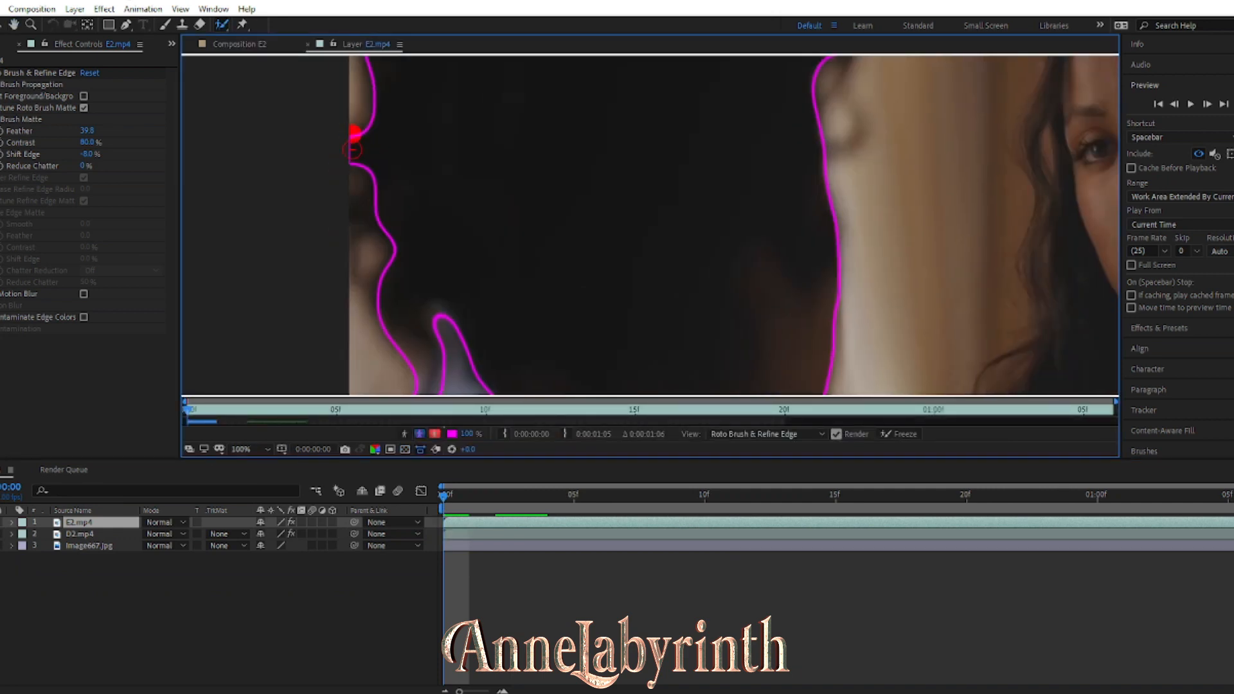
left_click(239, 44)
left_click(470, 500)
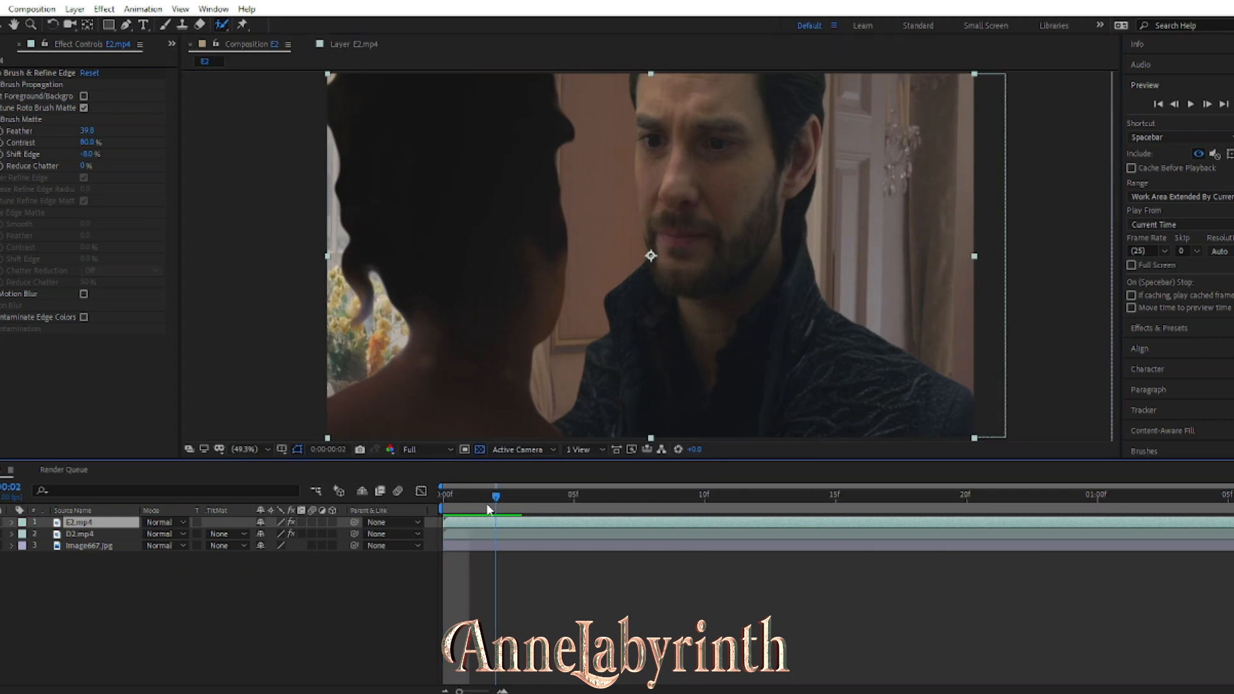
left_click_drag(499, 507, 510, 506)
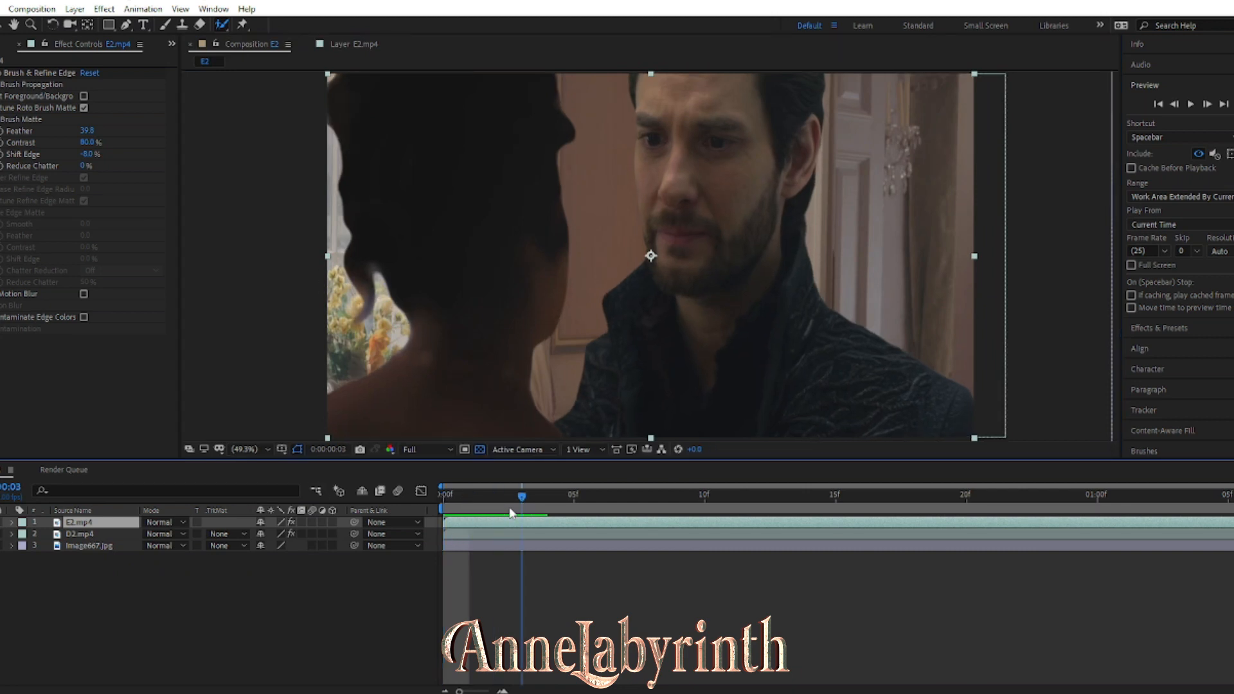
Step: At frame 3, subtract the remaining area beside the upper hair at E2.mp4's outer edge and review the composite
left_click(354, 44)
left_click_drag(437, 173, 490, 237)
scroll(490, 238, "down", 1)
scroll(490, 238, "up", 1)
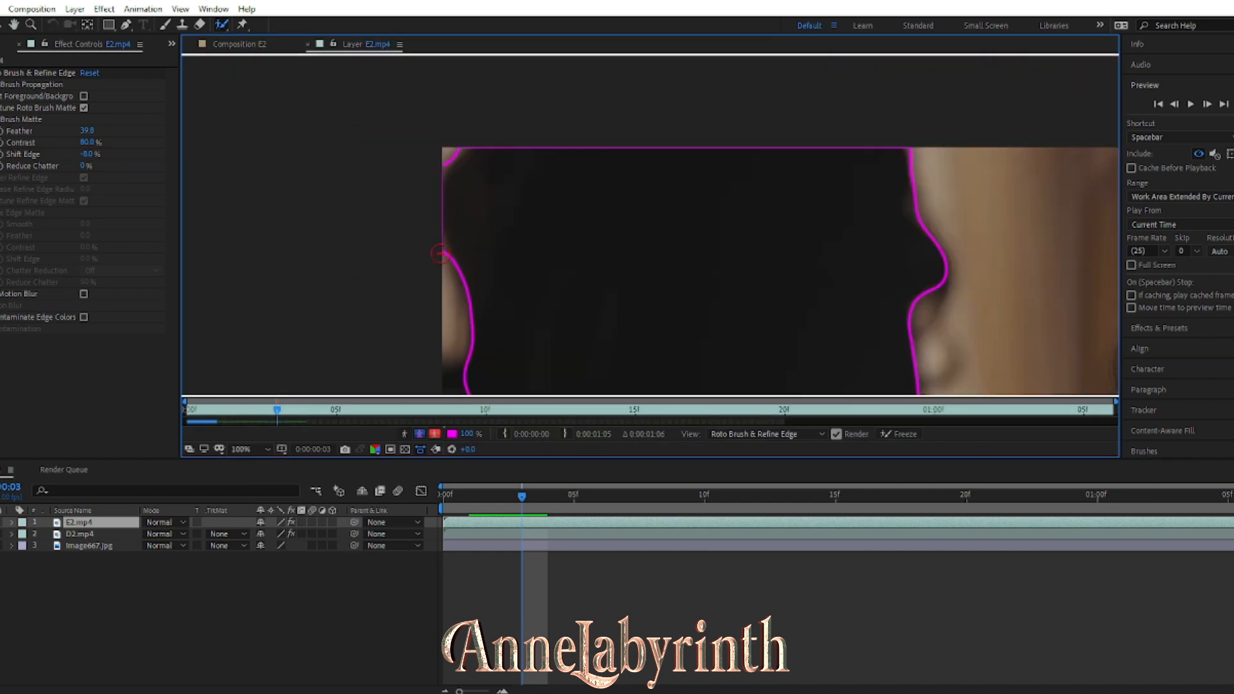
left_click_drag(467, 140, 469, 138)
left_click(275, 45)
left_click(419, 483)
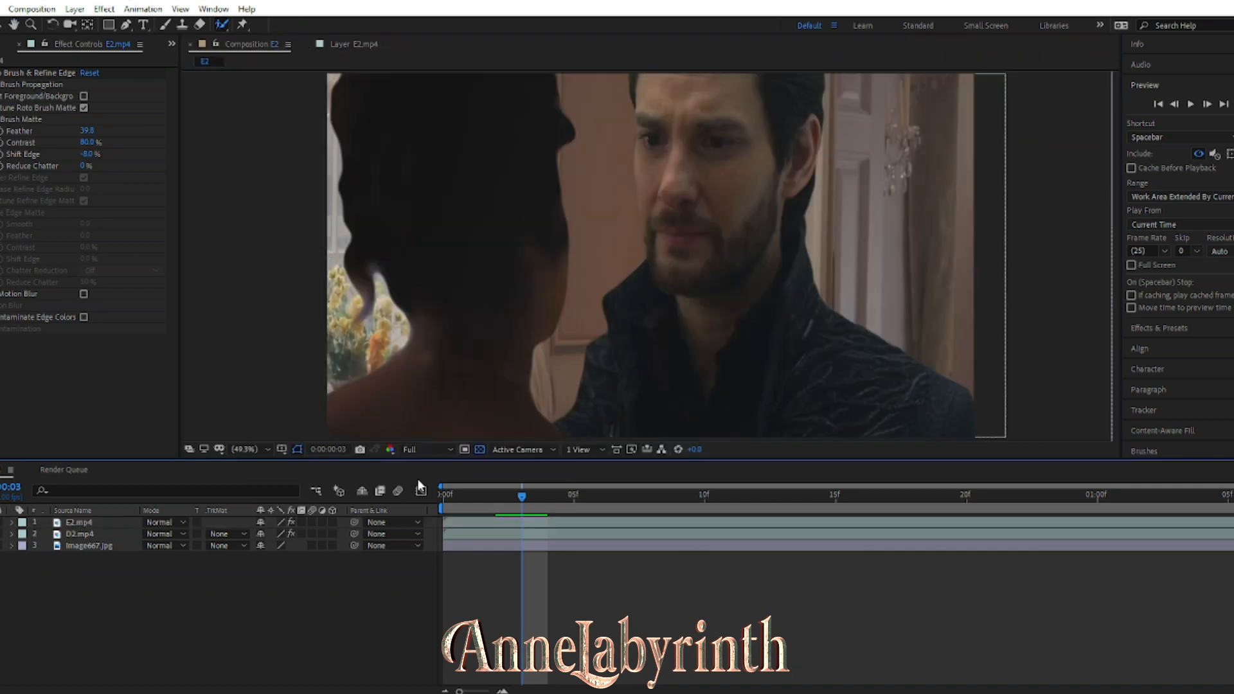
Step: Inspect E2.mp4's matte boundary at frame 3 in the layer view, and step the composite through frames 4 to 7
left_click(354, 44)
scroll(698, 299, "down", 1)
left_click_drag(644, 250, 616, 216)
left_click(275, 45)
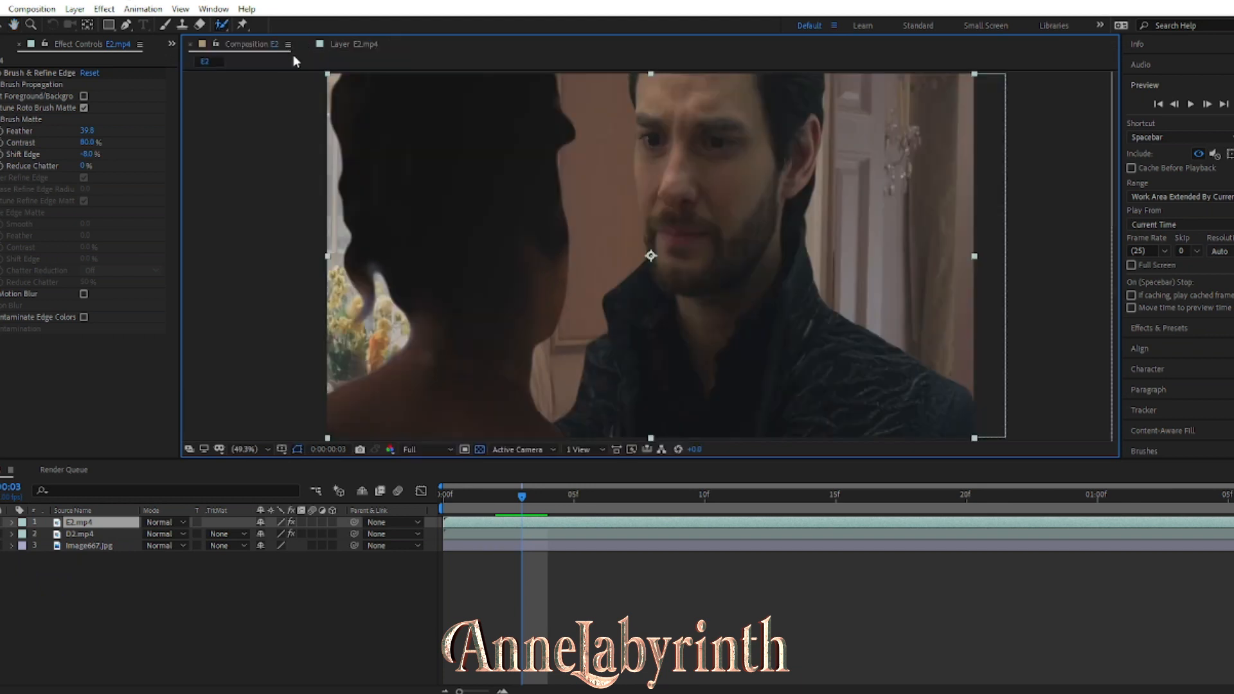
left_click(547, 510)
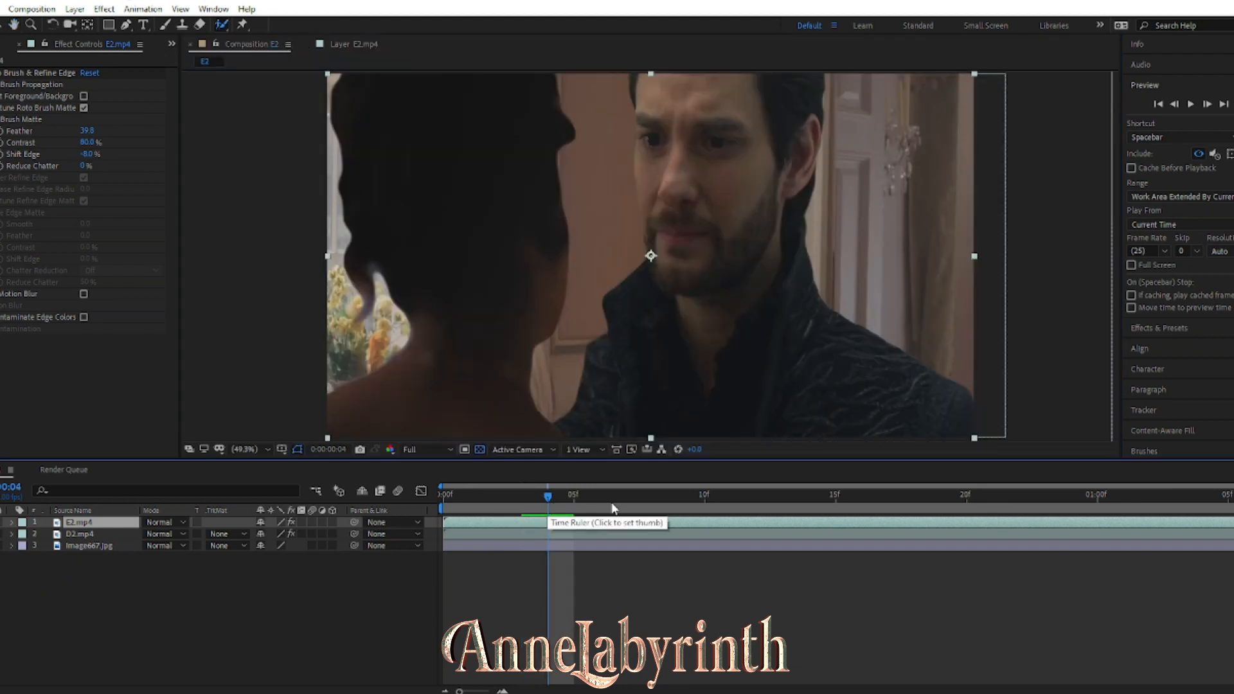
left_click(574, 509)
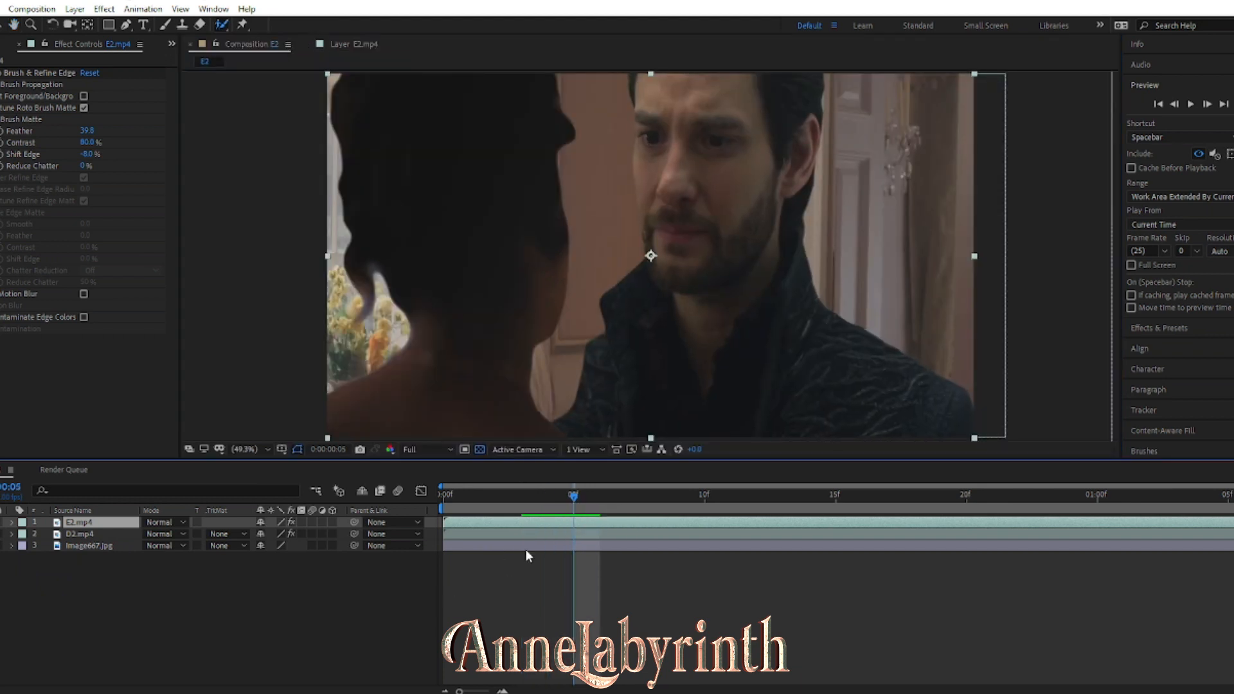
left_click(601, 504)
left_click(626, 507)
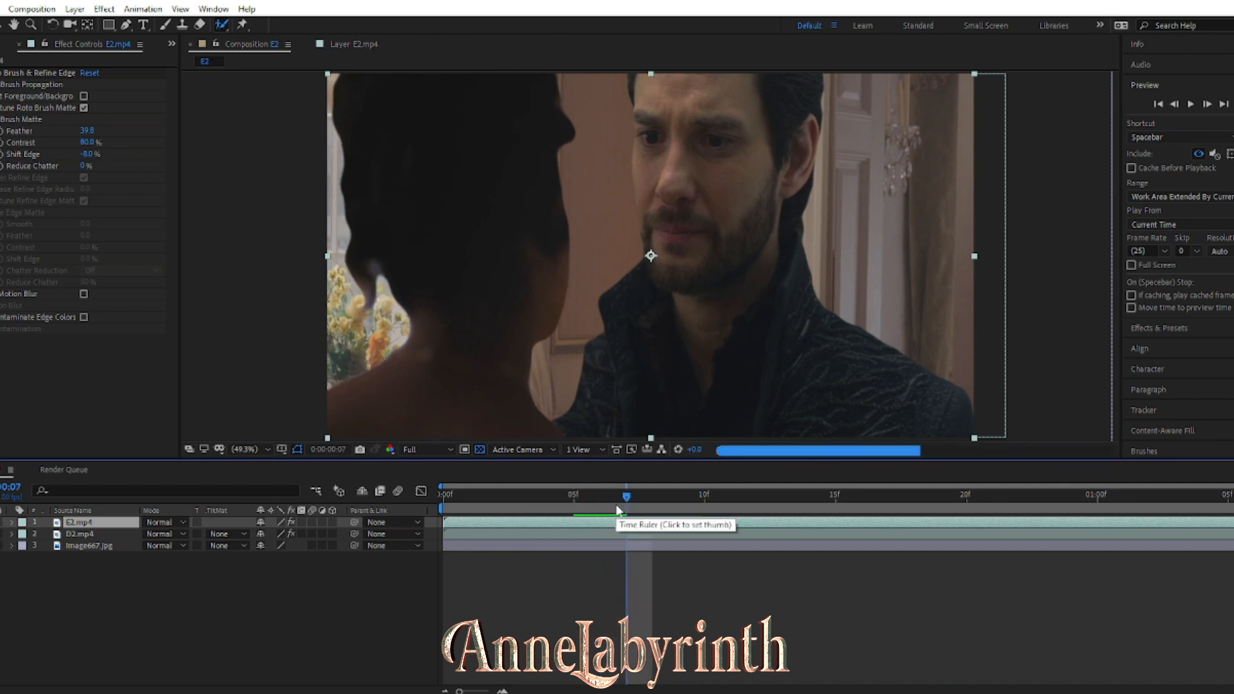
Step: At frame 7, subtract the gap between the lower curls at E2.mp4's outer edge
left_click(344, 42)
scroll(466, 283, "up", 1)
mouse_move(299, 292)
left_mouse_down()
mouse_move(361, 265)
mouse_move(334, 264)
mouse_move(350, 300)
left_mouse_up()
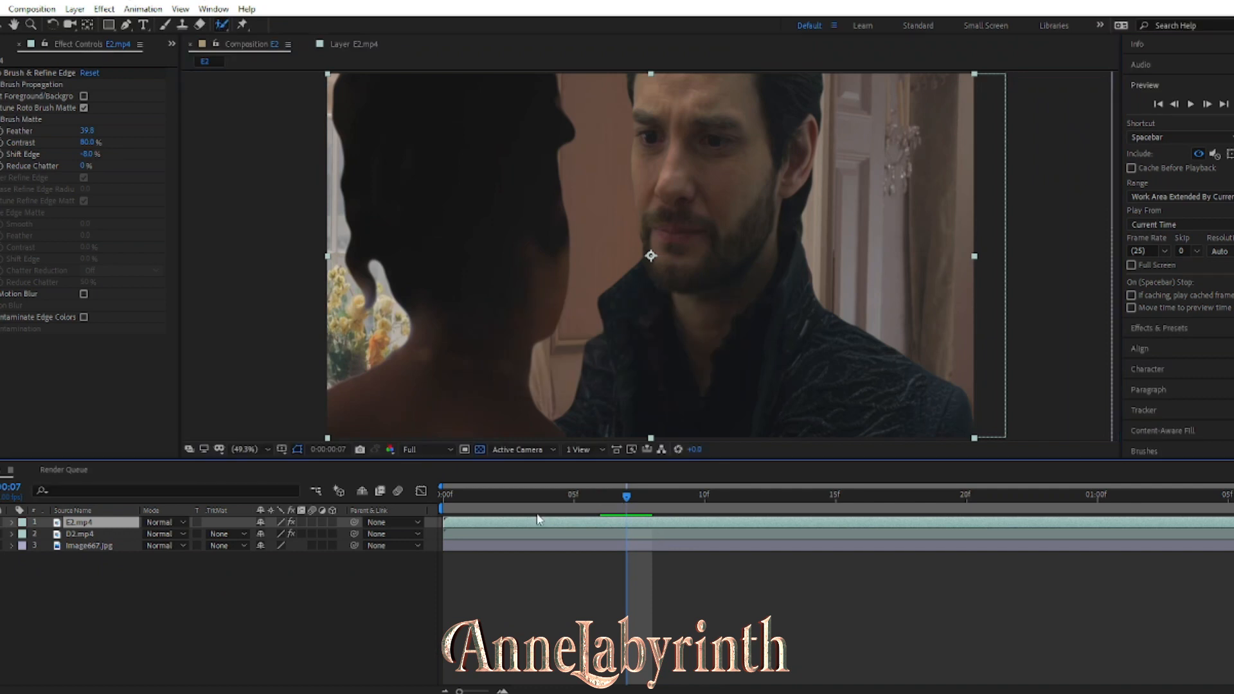
Step: Return to the first frame and step the composite through frames 1 to 7 to check the curl edge
left_click(350, 44)
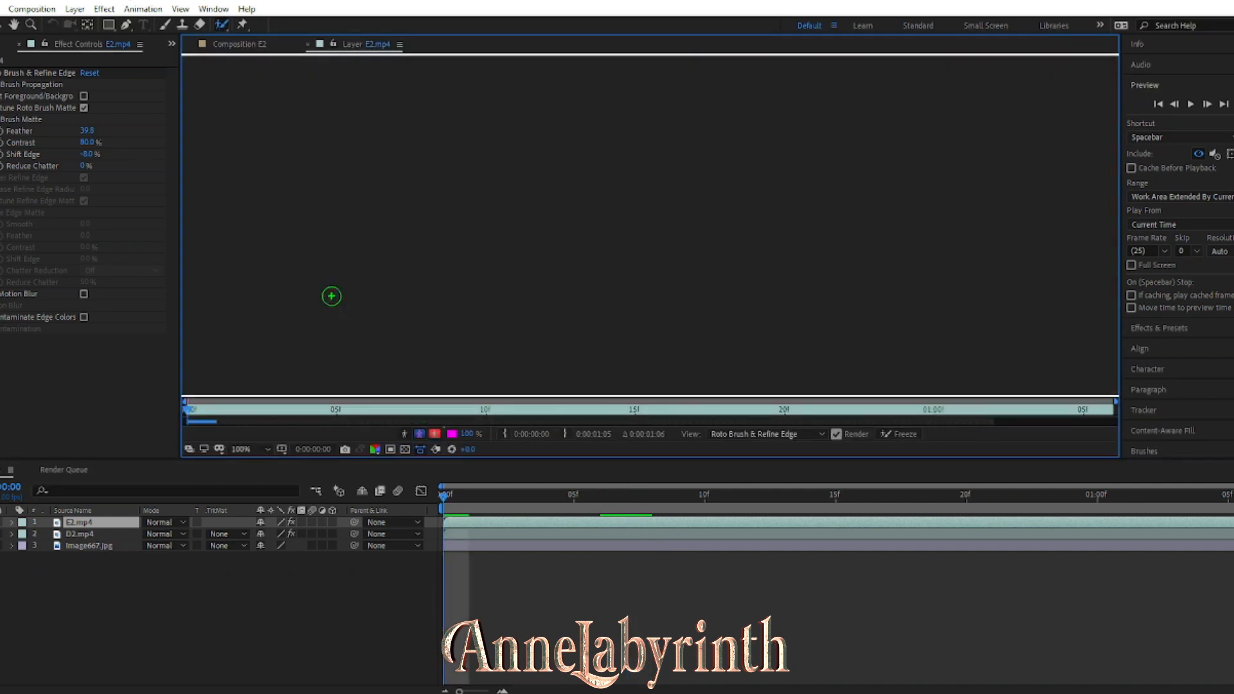
left_click(255, 45)
left_click(480, 511)
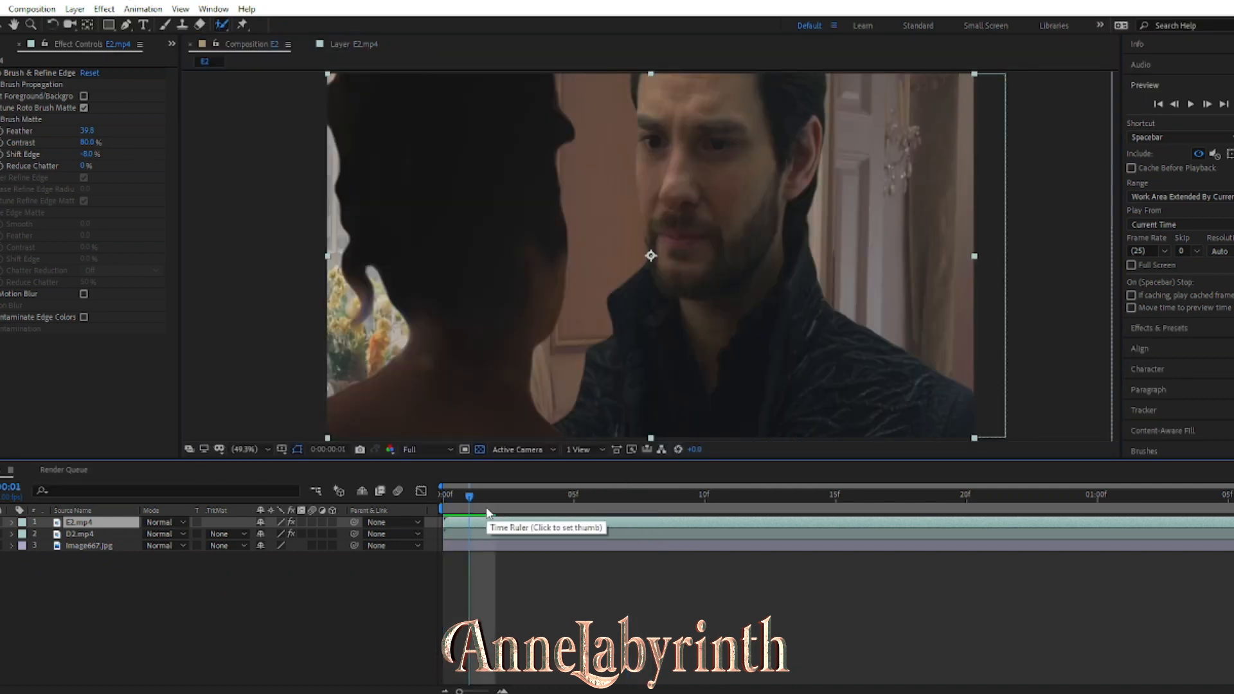
left_click(494, 510)
left_click(520, 512)
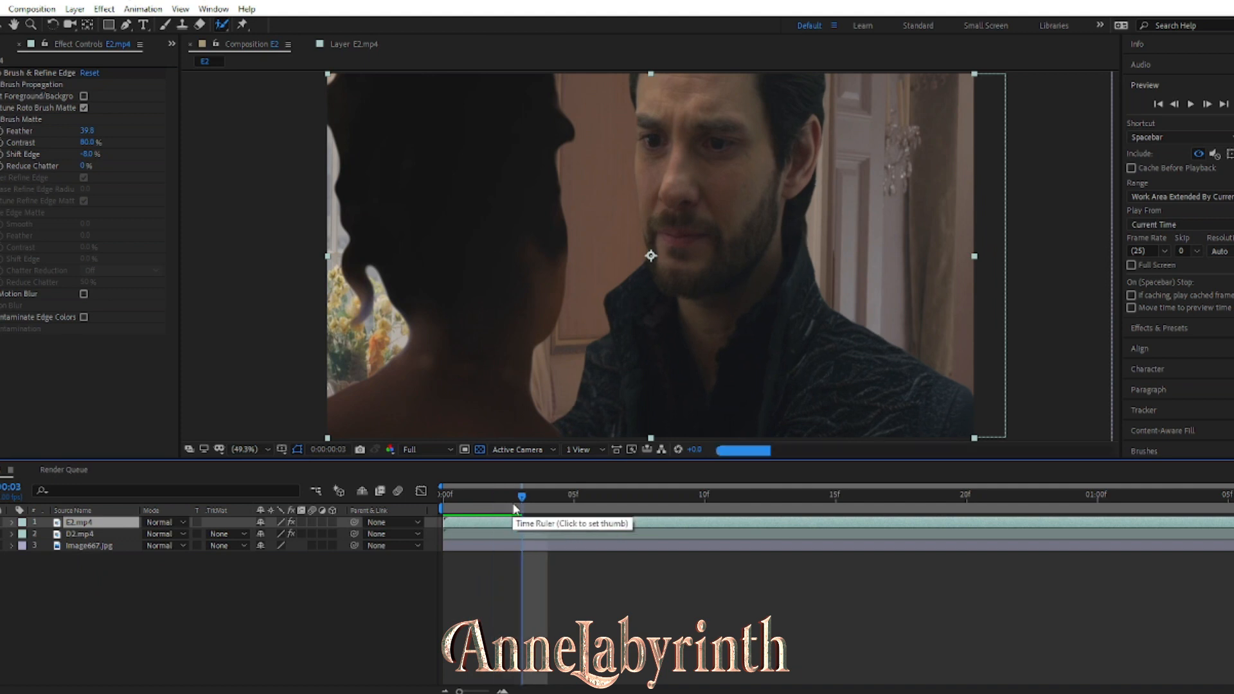
left_click(548, 512)
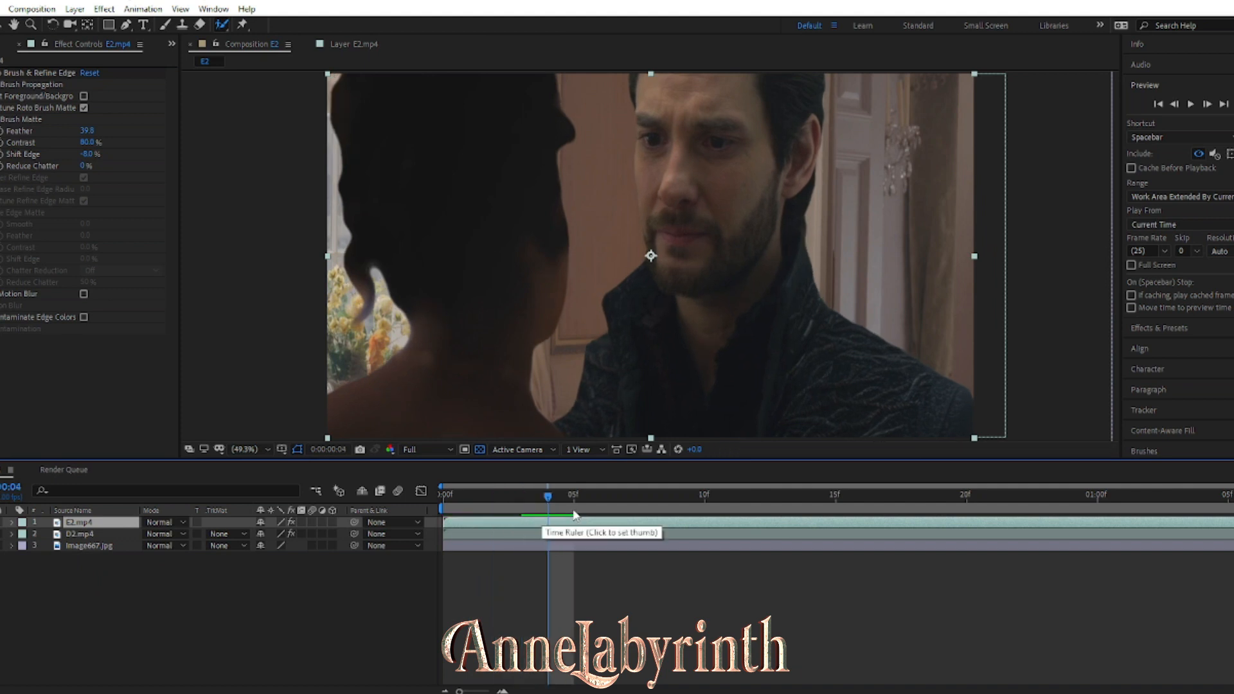
left_click(574, 512)
left_click(600, 511)
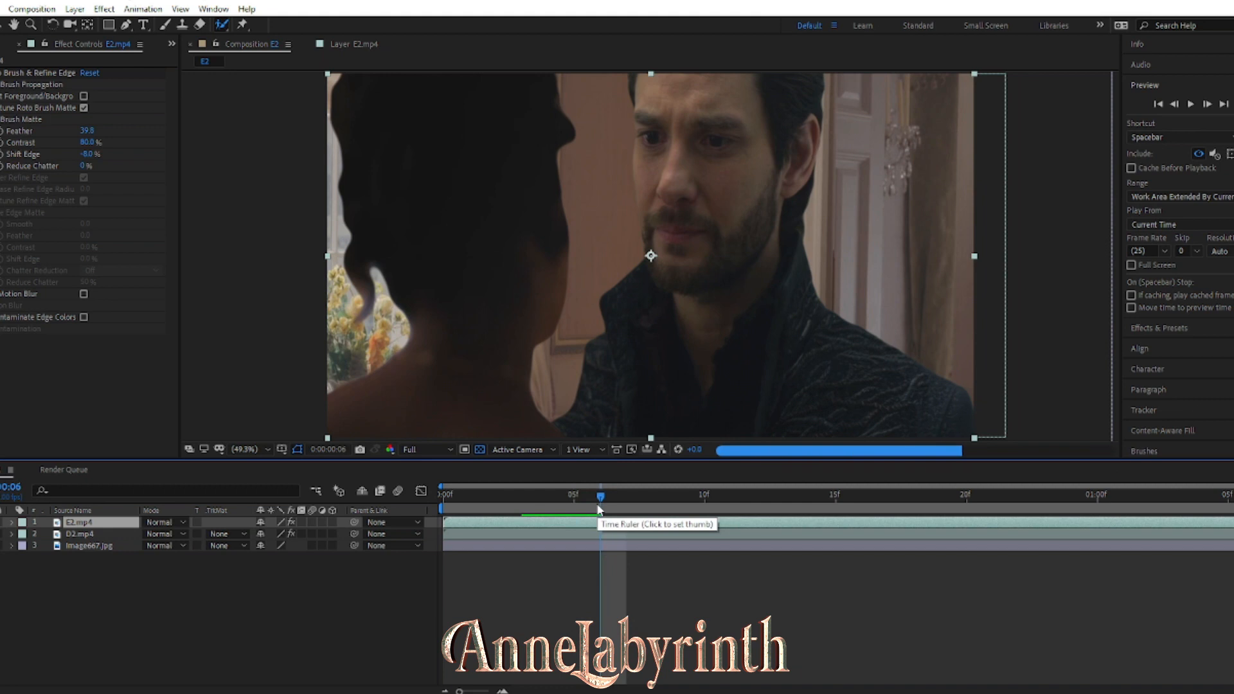
left_click(626, 511)
Step: Examine E2.mp4's matte boundary around the curls at frame 7 in the layer view
left_click(373, 50)
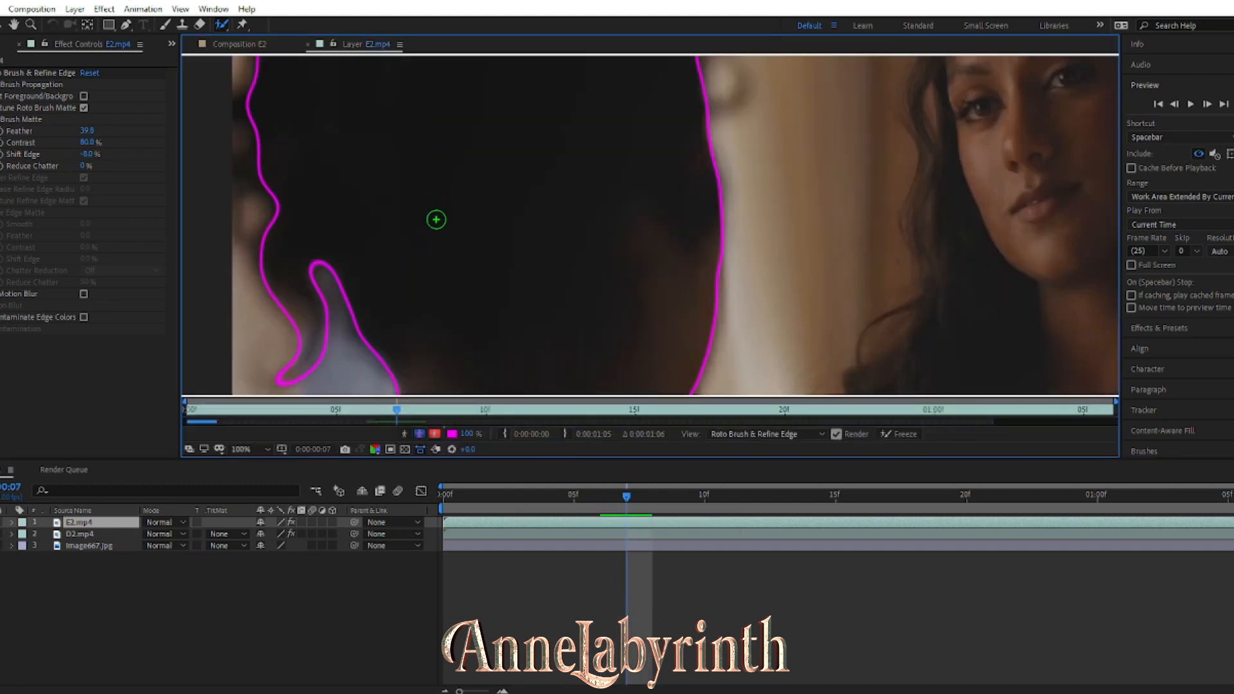
scroll(453, 231, "up", 1)
left_click_drag(369, 313, 474, 231)
left_click(241, 45)
Step: At frame 6, subtract the leftover area between the lower curls in E2.mp4's matte and return to the composite
left_click(607, 507)
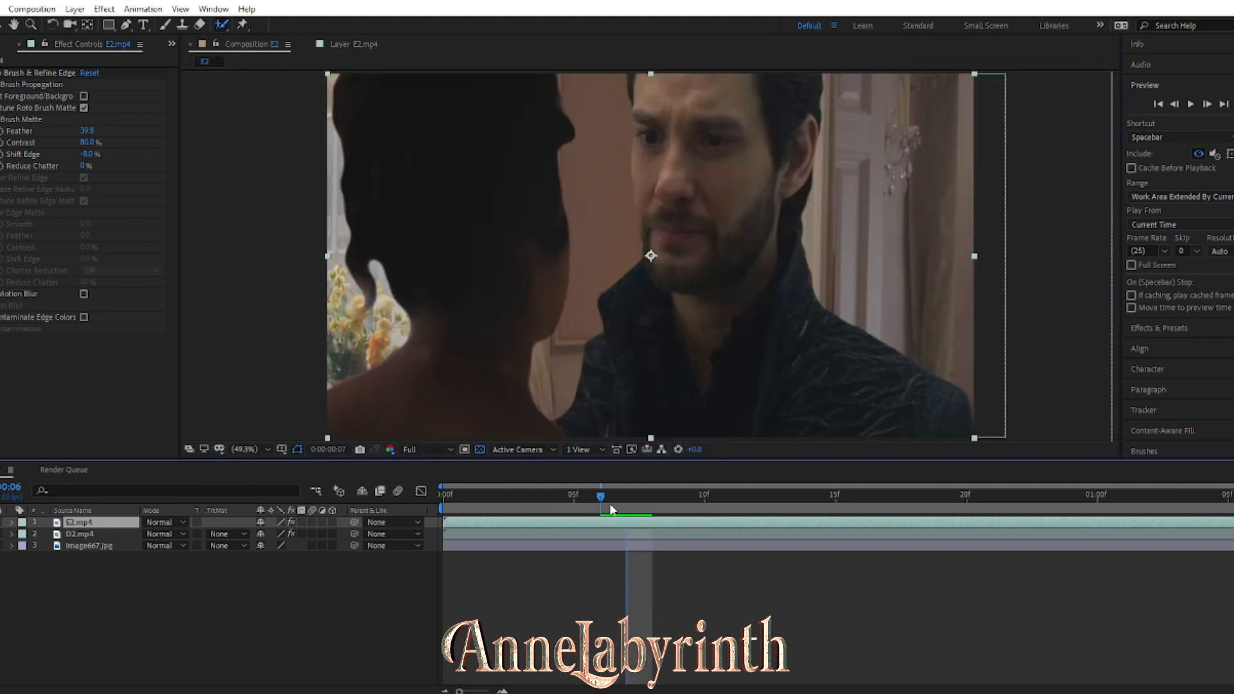
left_click(342, 45)
left_click(247, 43)
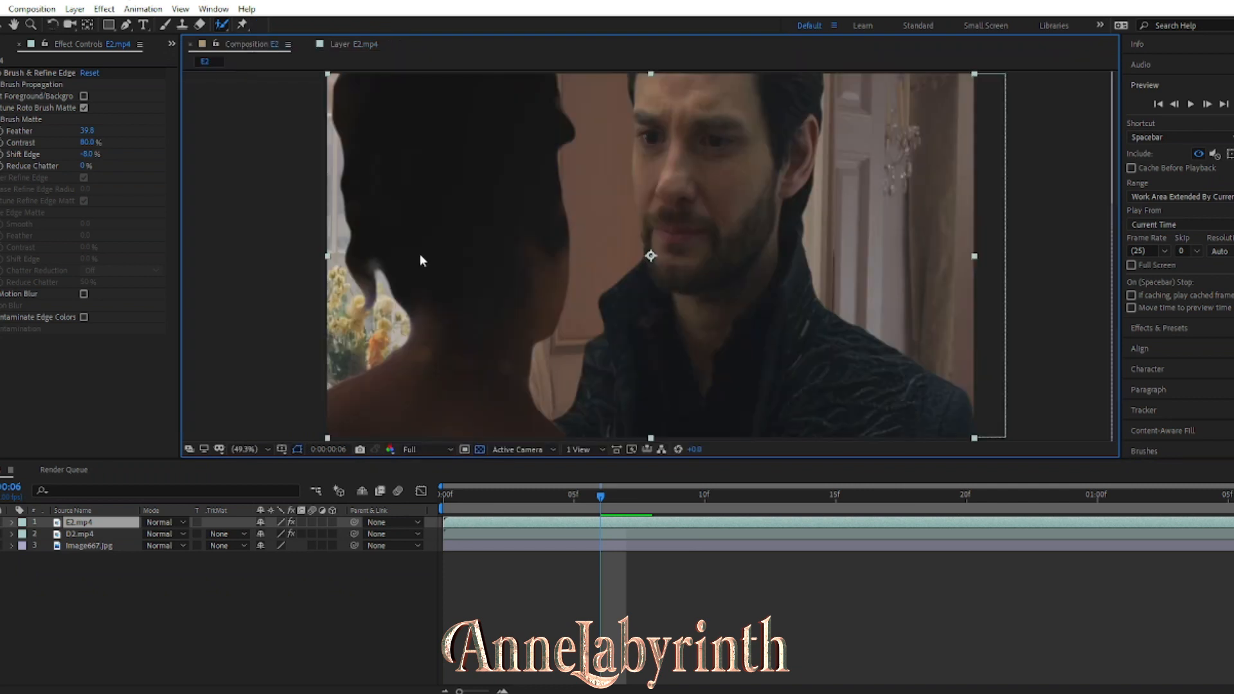
left_click(590, 569)
left_click(355, 45)
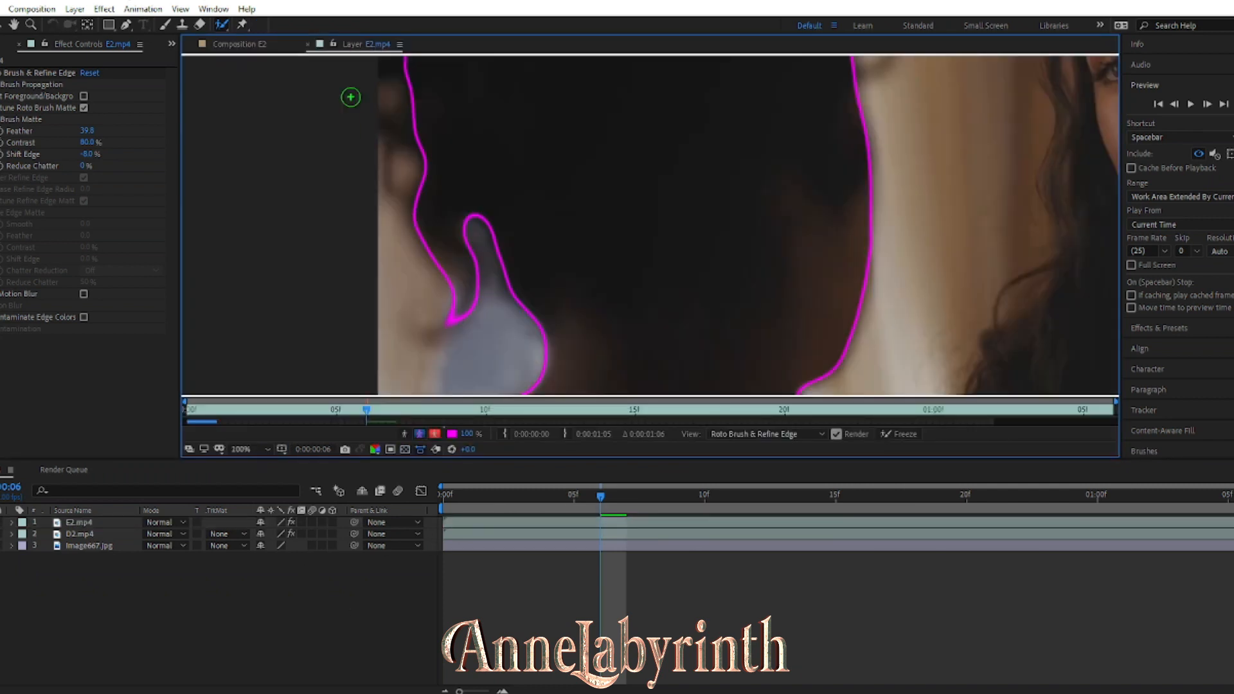
left_click(251, 45)
Step: Step the composite through frames 5 to 8 and inspect E2.mp4's matte boundary up close at frame 8
left_click(565, 498)
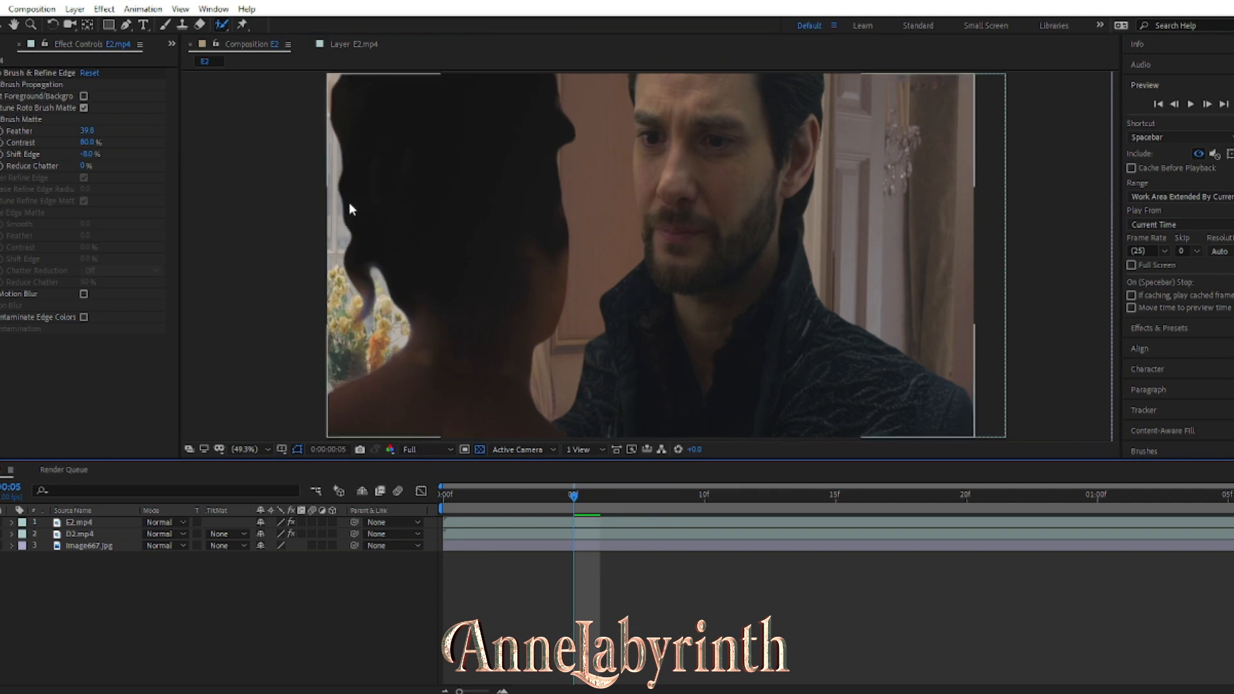
key("Page_Down")
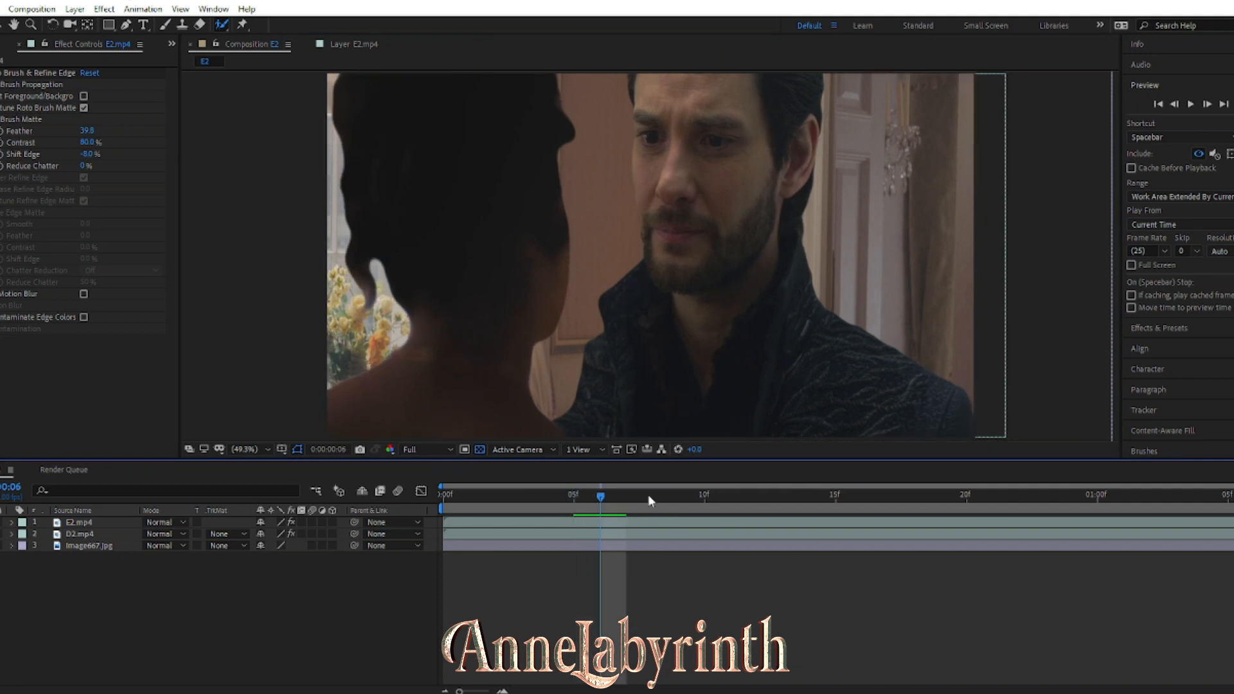
key("Page_Down")
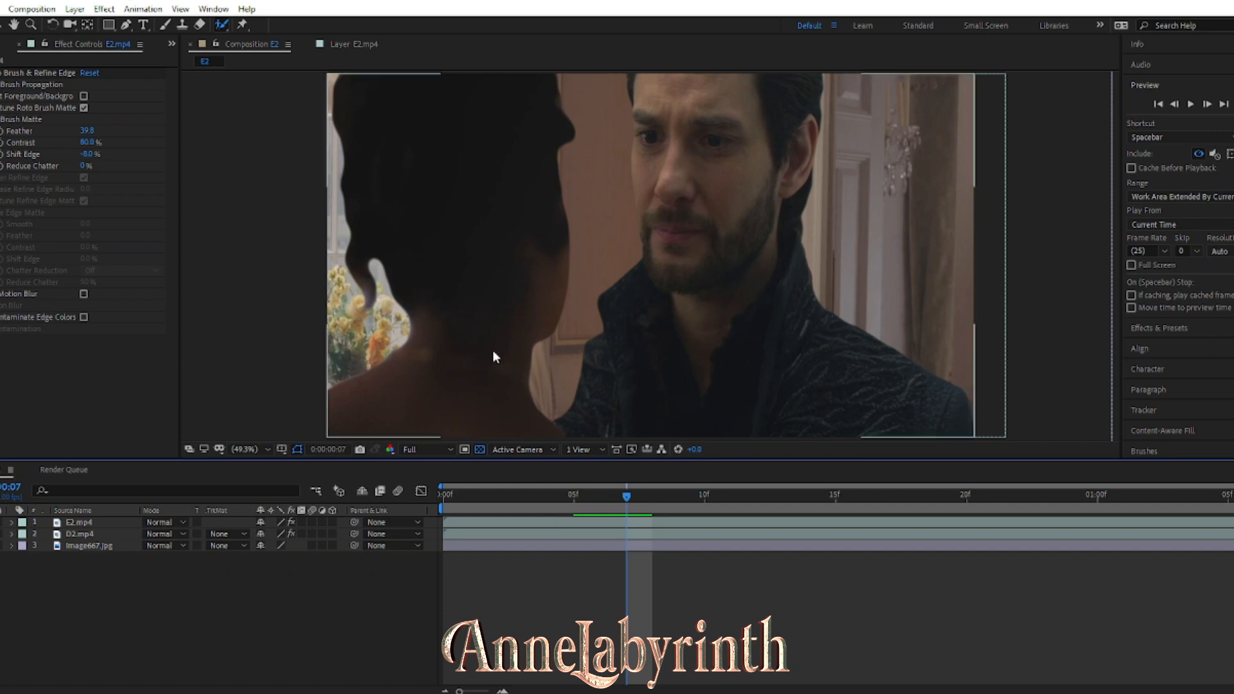
left_click(652, 504)
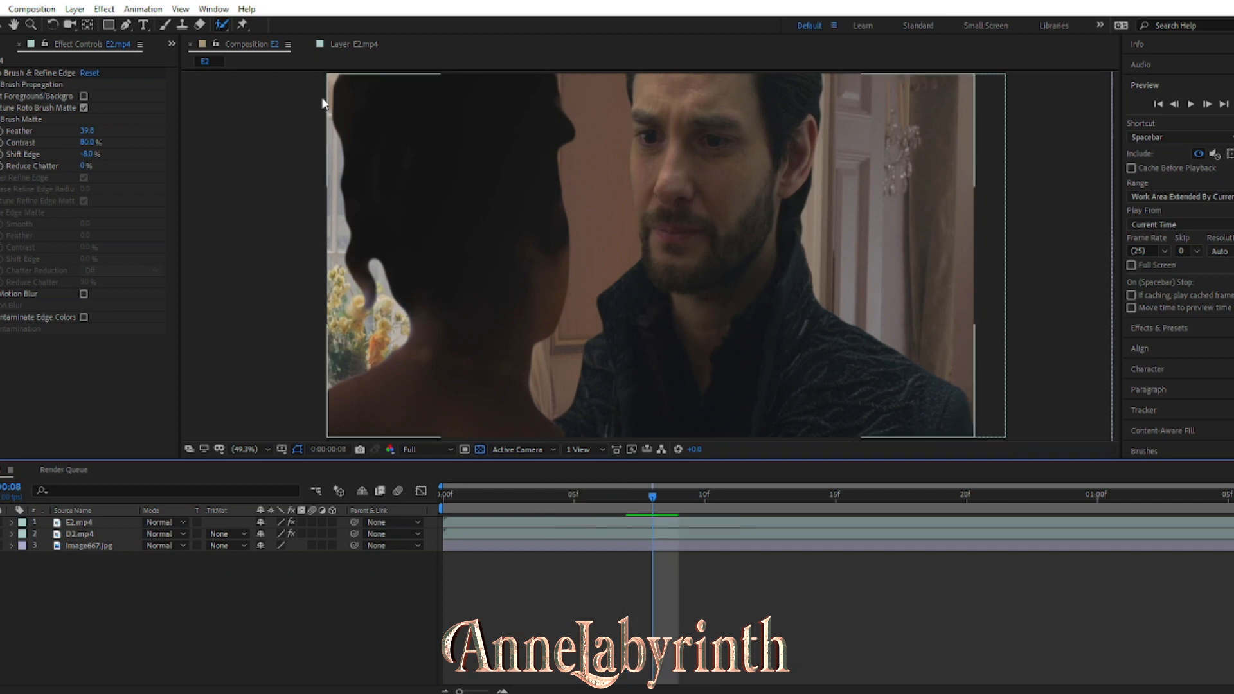
double_click(542, 300)
scroll(639, 256, "down", 1)
scroll(630, 263, "up", 2)
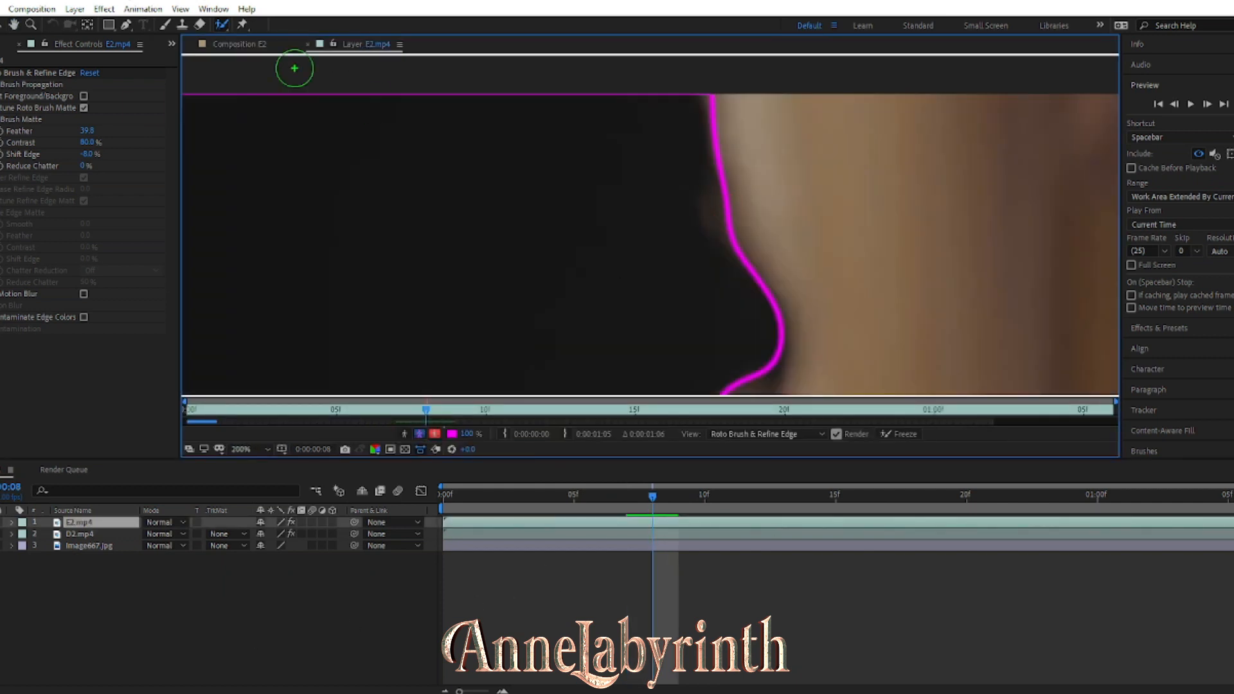
left_click(247, 44)
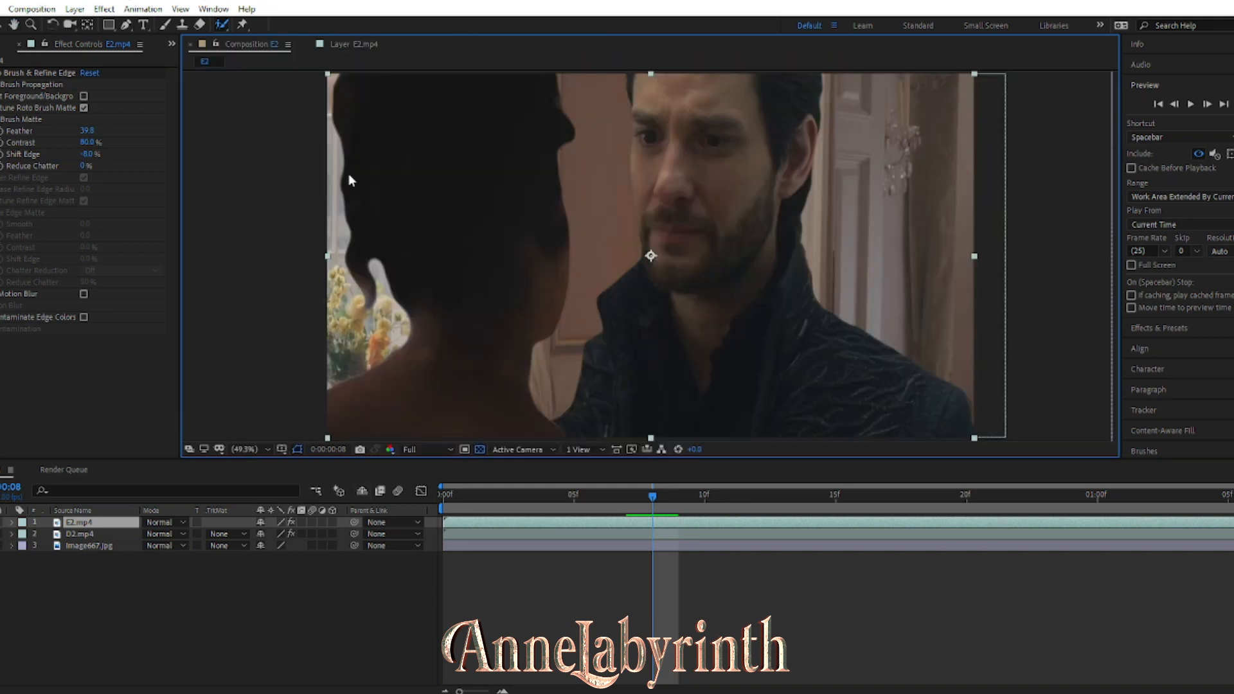
Step: Step the composite through frames 9 to 13 and check E2.mp4's matte boundary at frame 13 in the layer view
left_click(659, 512)
left_click(678, 503)
left_click(708, 511)
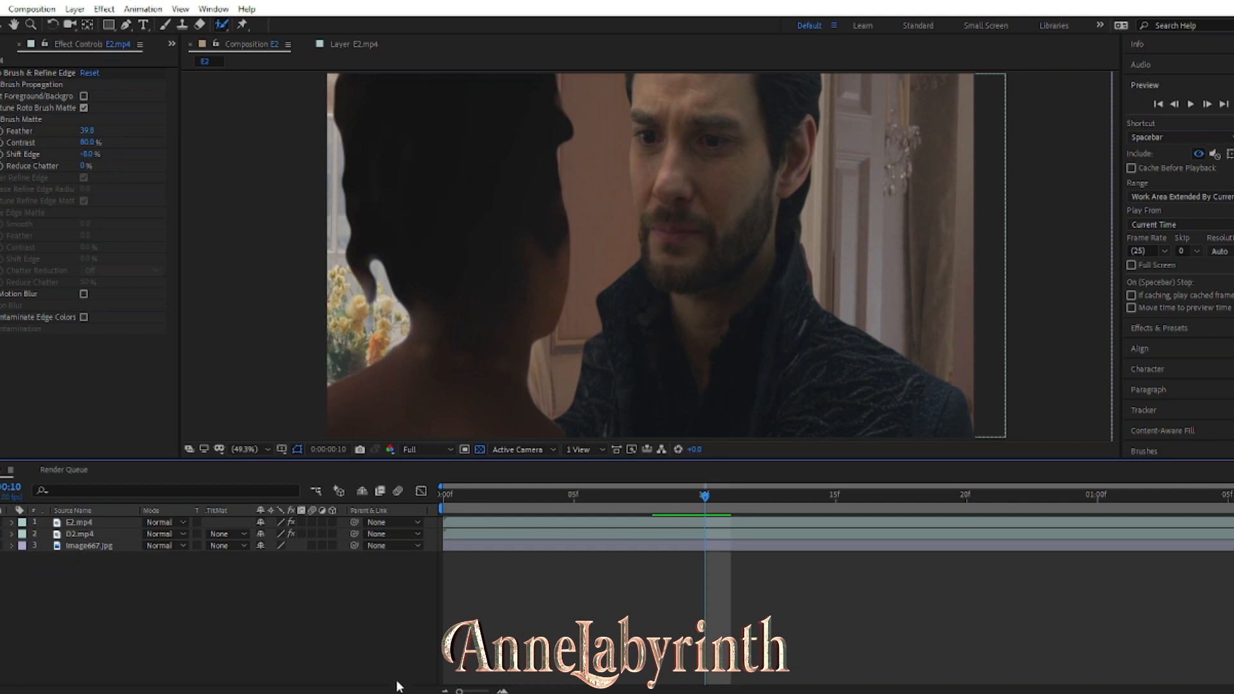
left_click(1207, 105)
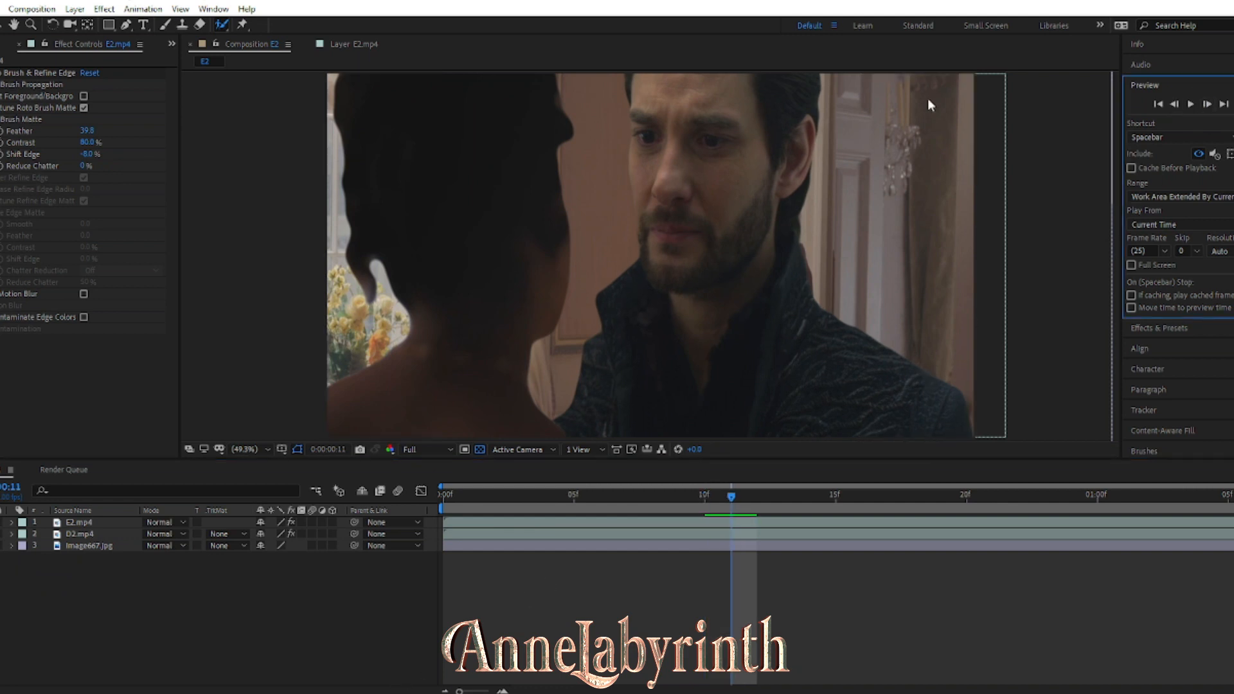
left_click(750, 503)
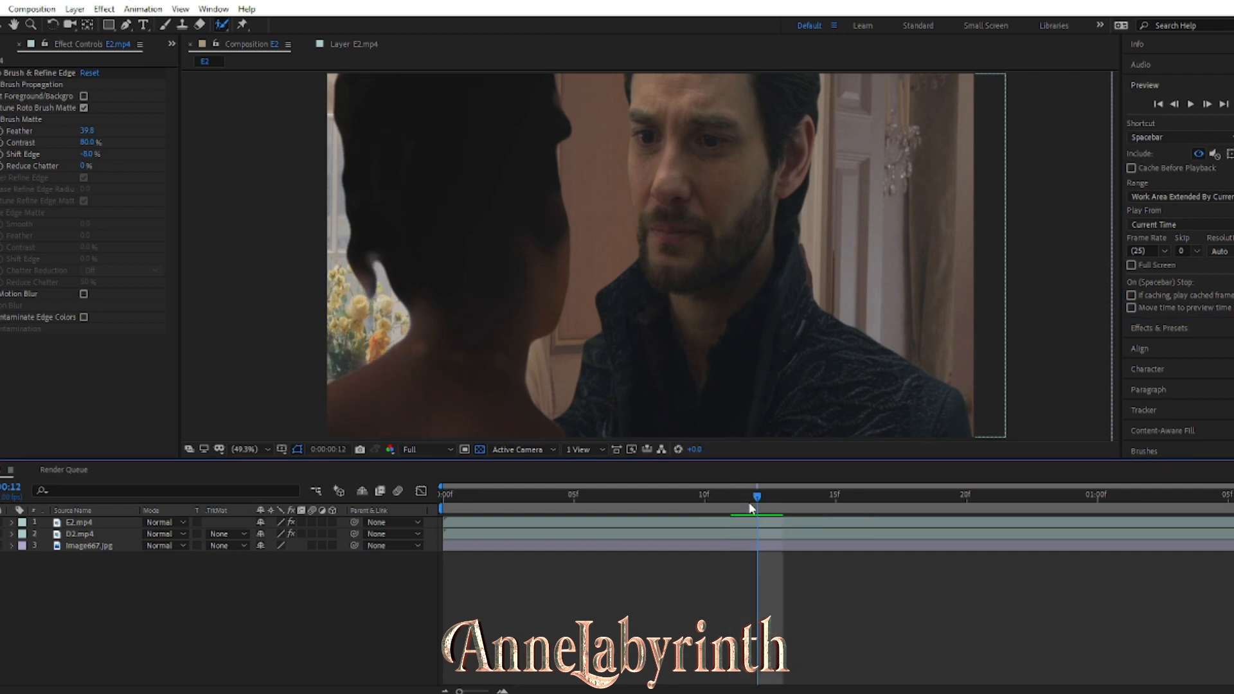
left_click(1206, 105)
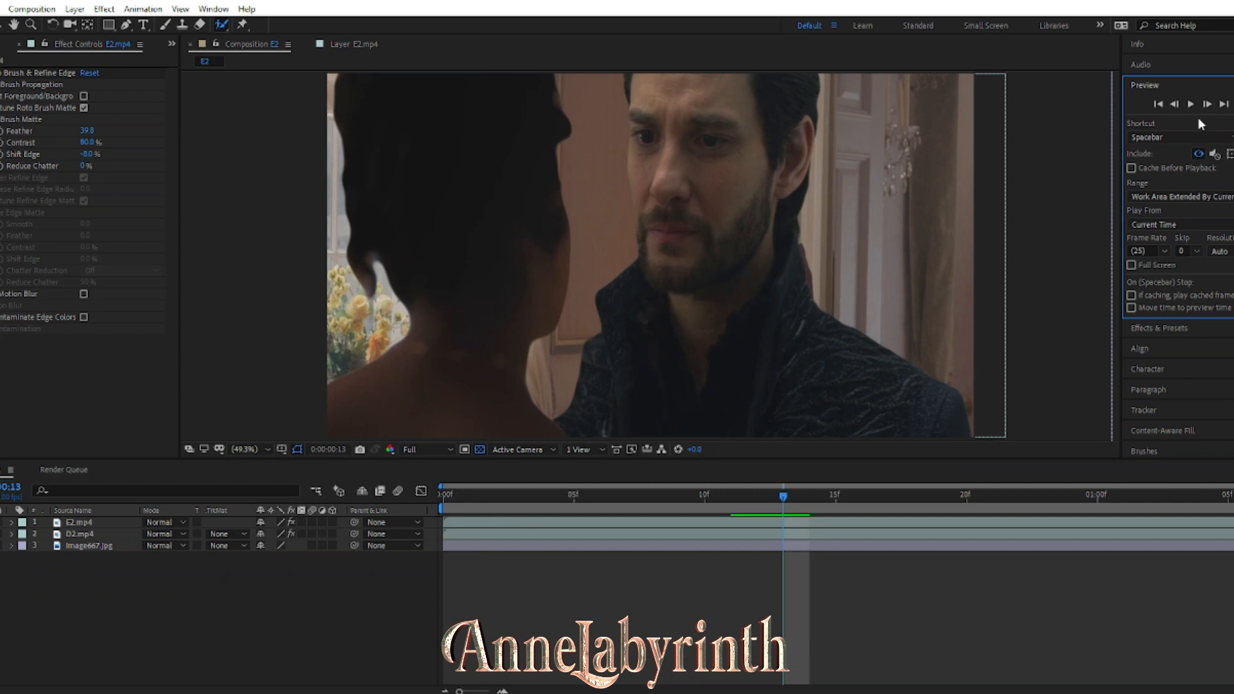
double_click(680, 212)
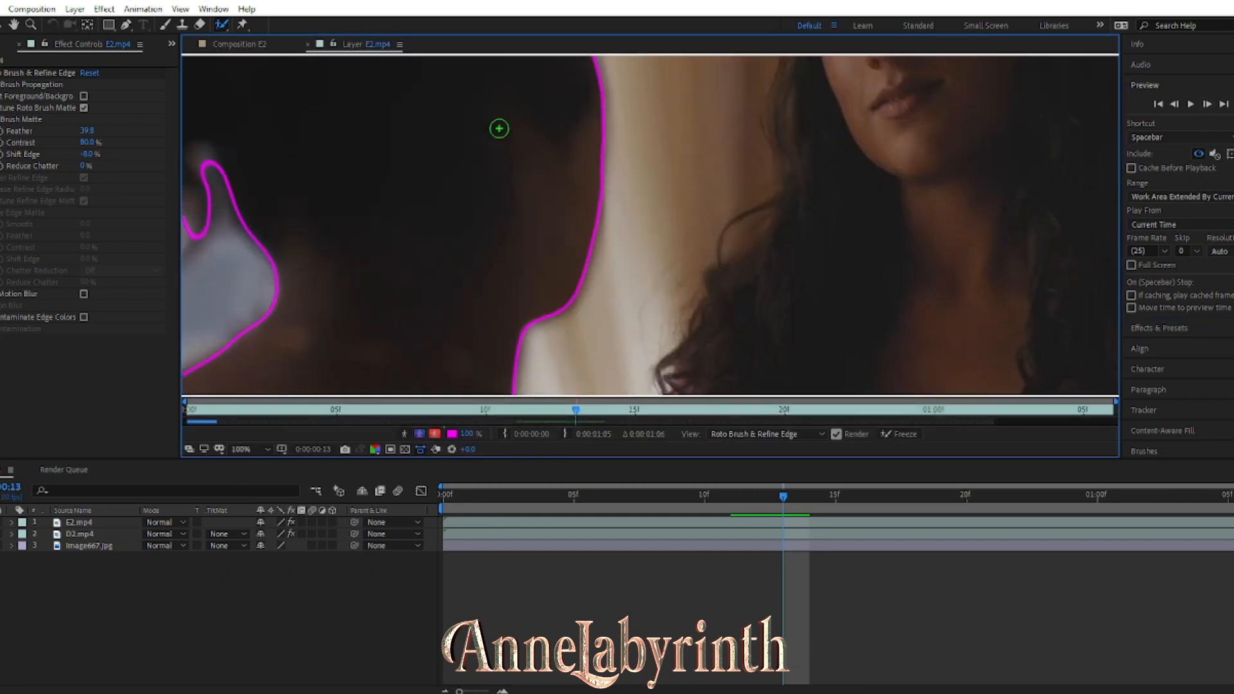
scroll(620, 267, "up", 5)
left_click(240, 44)
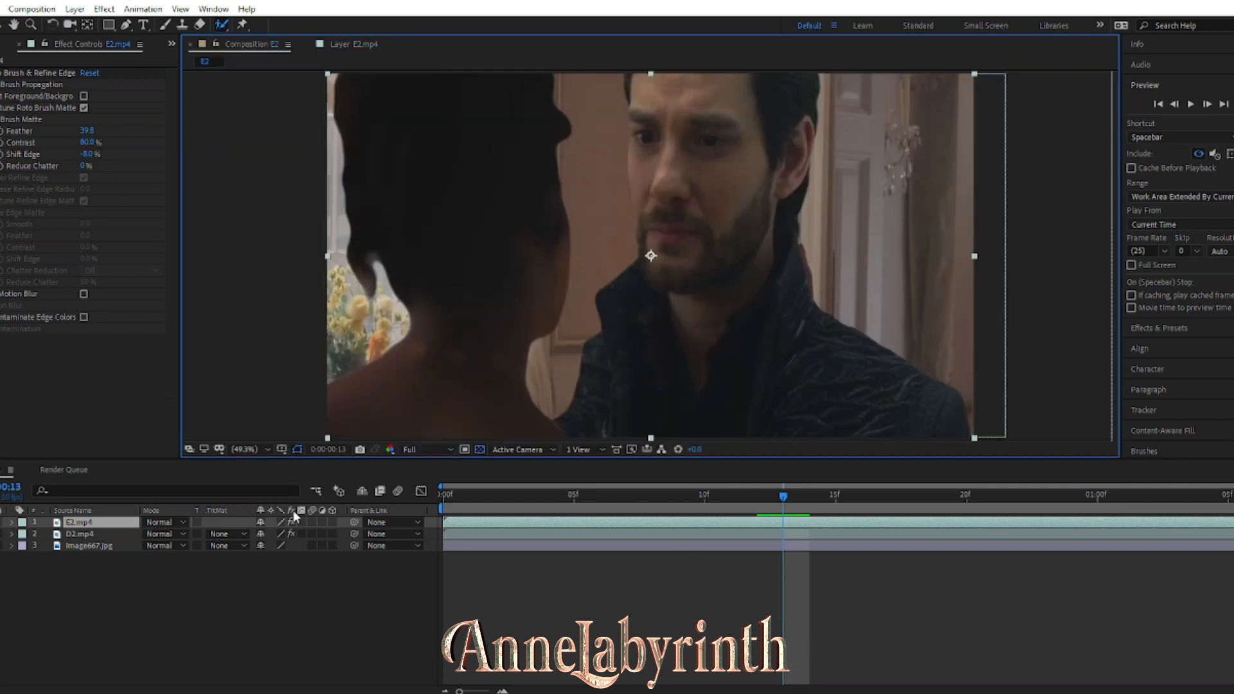
Step: At frame 12, subtract the gap between the lower curls in E2.mp4's matte and return to the composite
left_click(761, 497)
double_click(90, 522)
left_click_drag(602, 205, 599, 188)
left_click(261, 45)
double_click(418, 273)
scroll(499, 309, "down", 5)
scroll(444, 297, "up", 8)
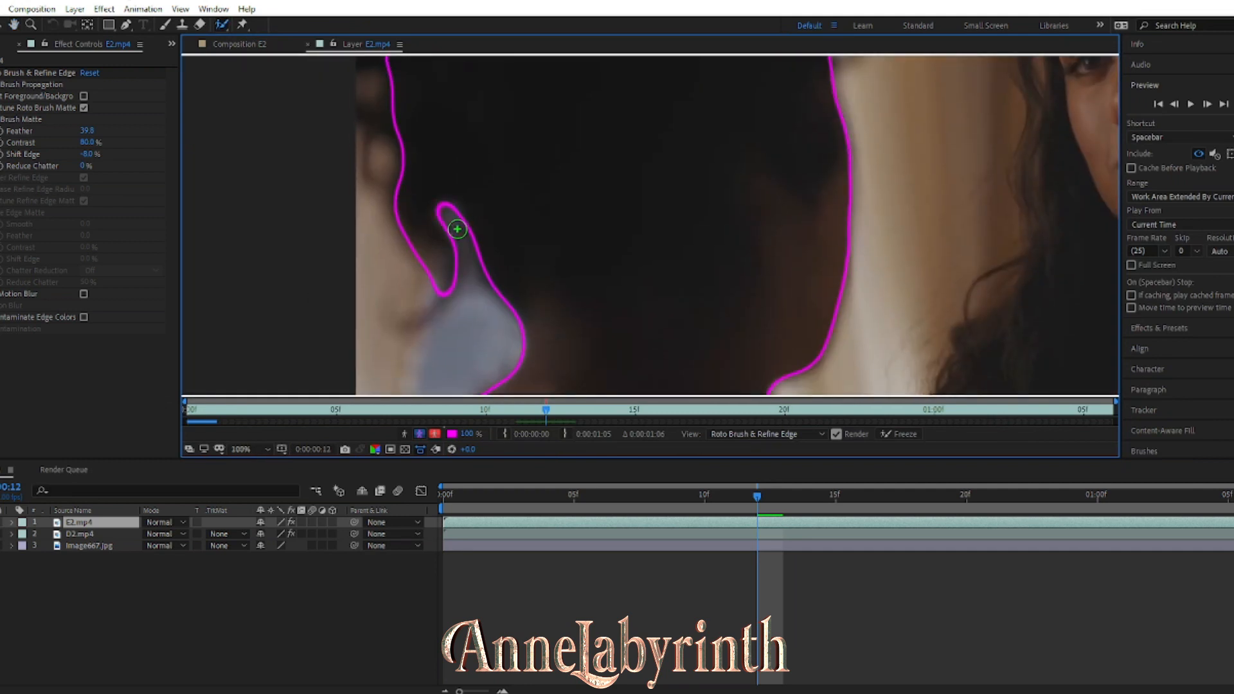
left_click(268, 49)
Step: Review the curl edge in the composite frame by frame from frame 11 to frame 17
left_click(737, 496)
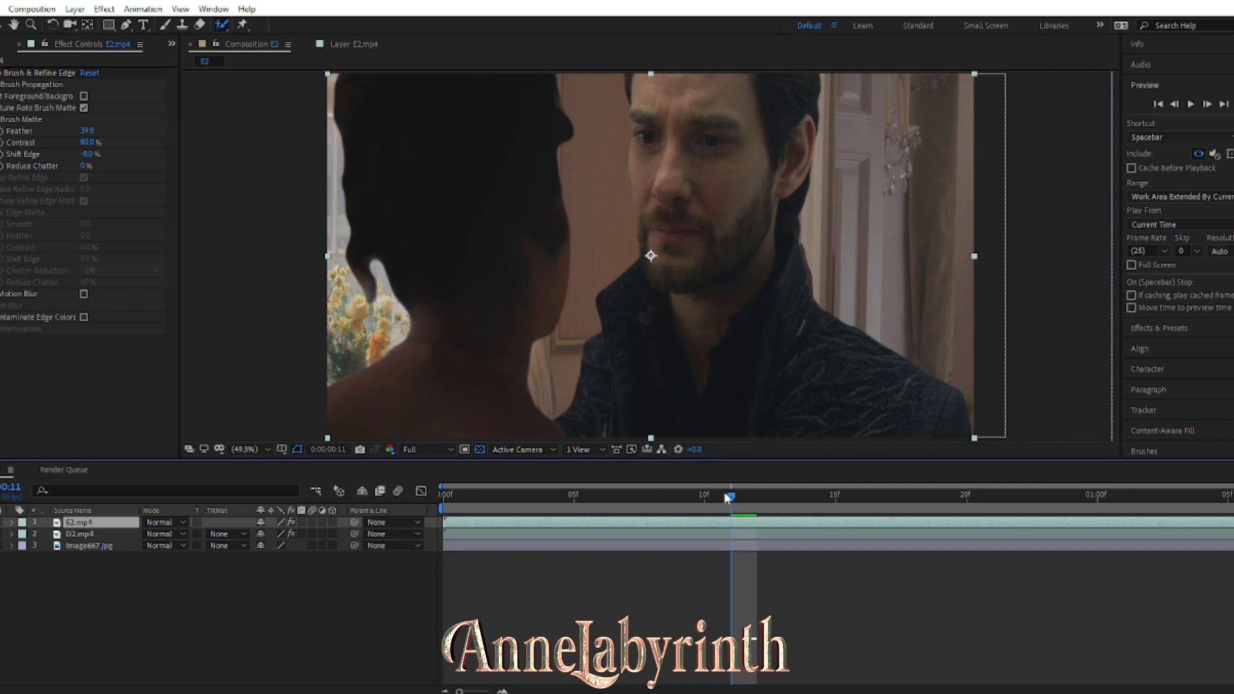
left_click(751, 496)
left_click(362, 605)
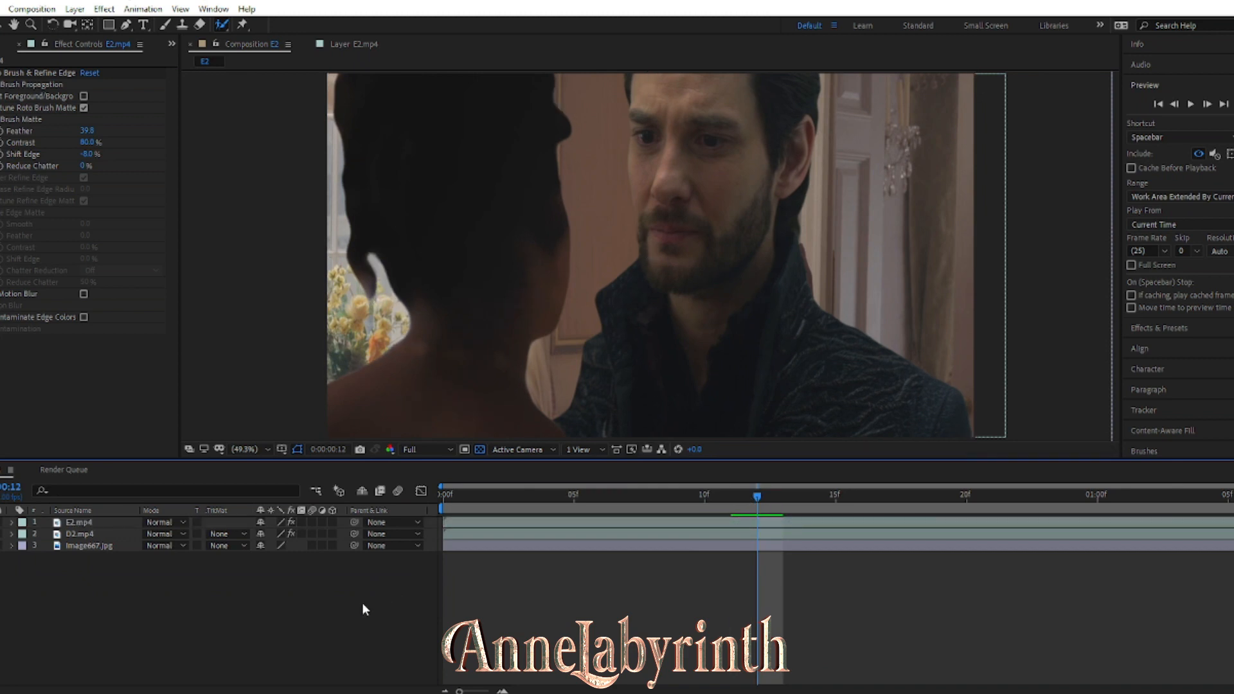
left_click(783, 496)
left_click(810, 497)
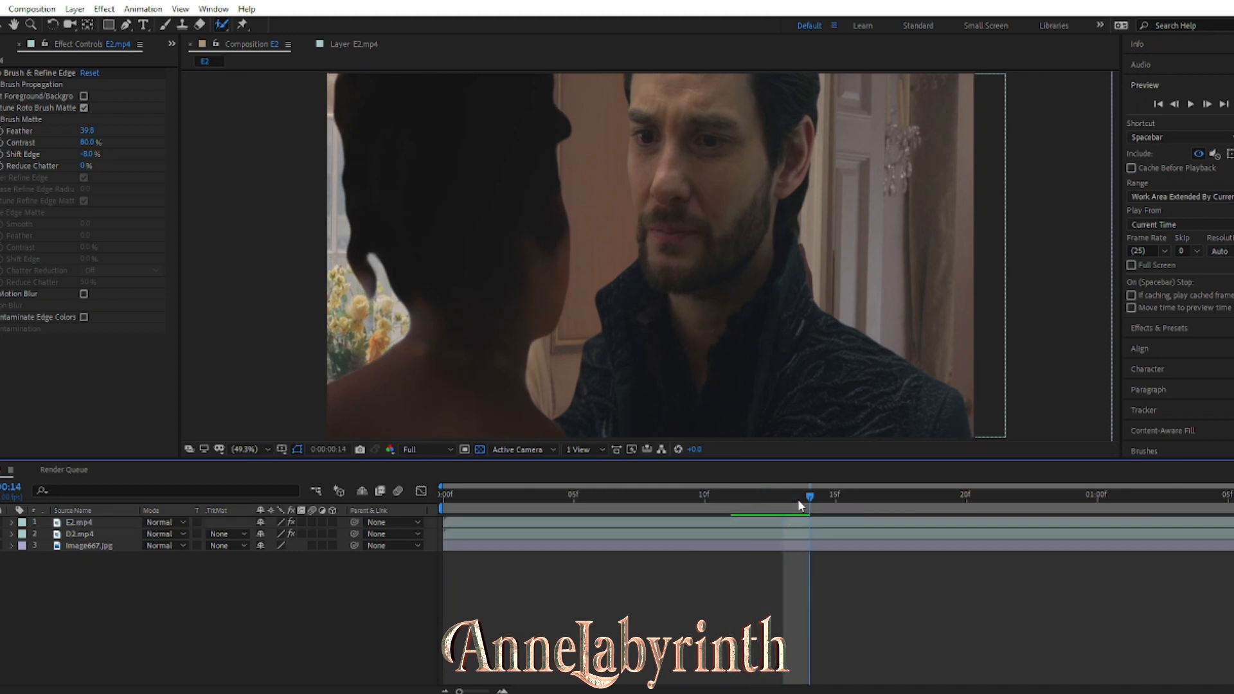
left_click(835, 505)
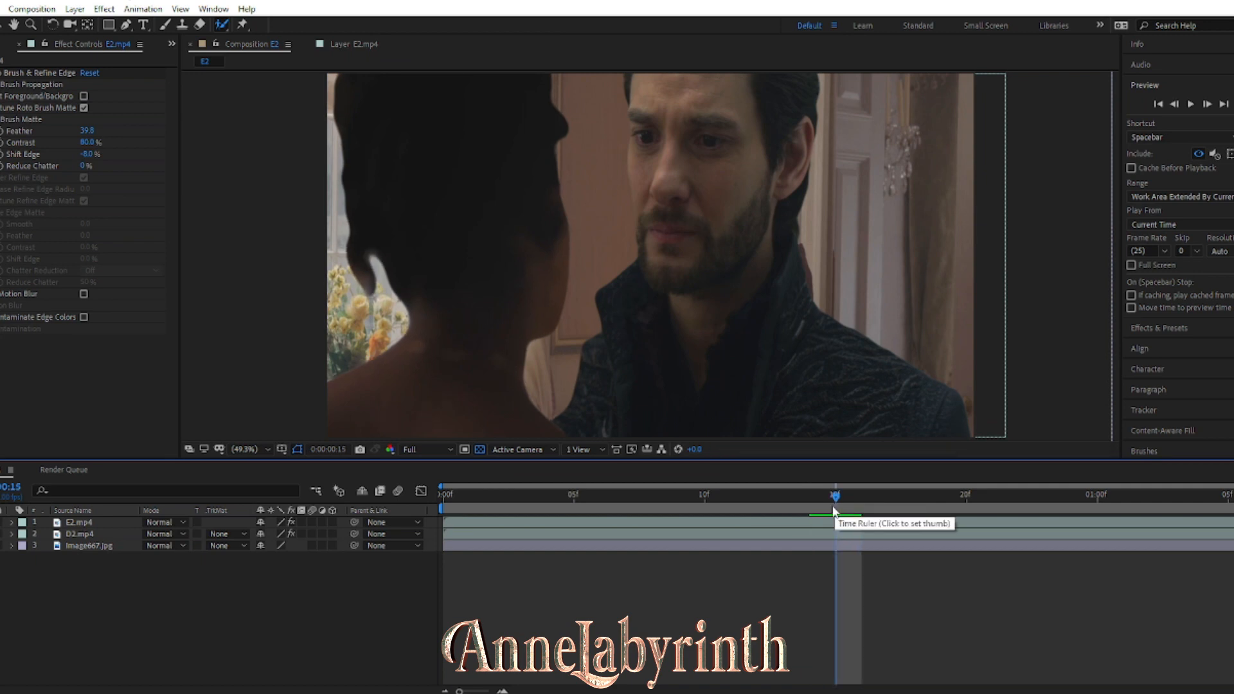
left_click(850, 504)
left_click(882, 508)
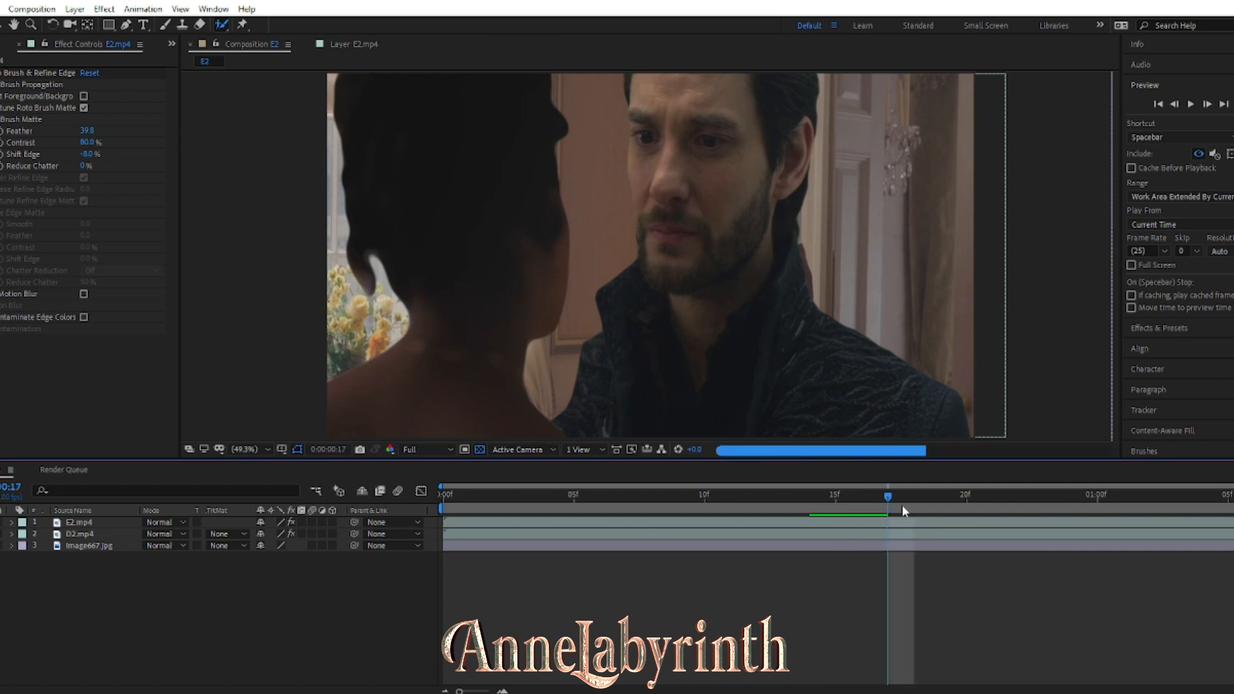
Step: Compare E2.mp4's matte boundary at frame 17 in the layer view with the composite
left_click(358, 47)
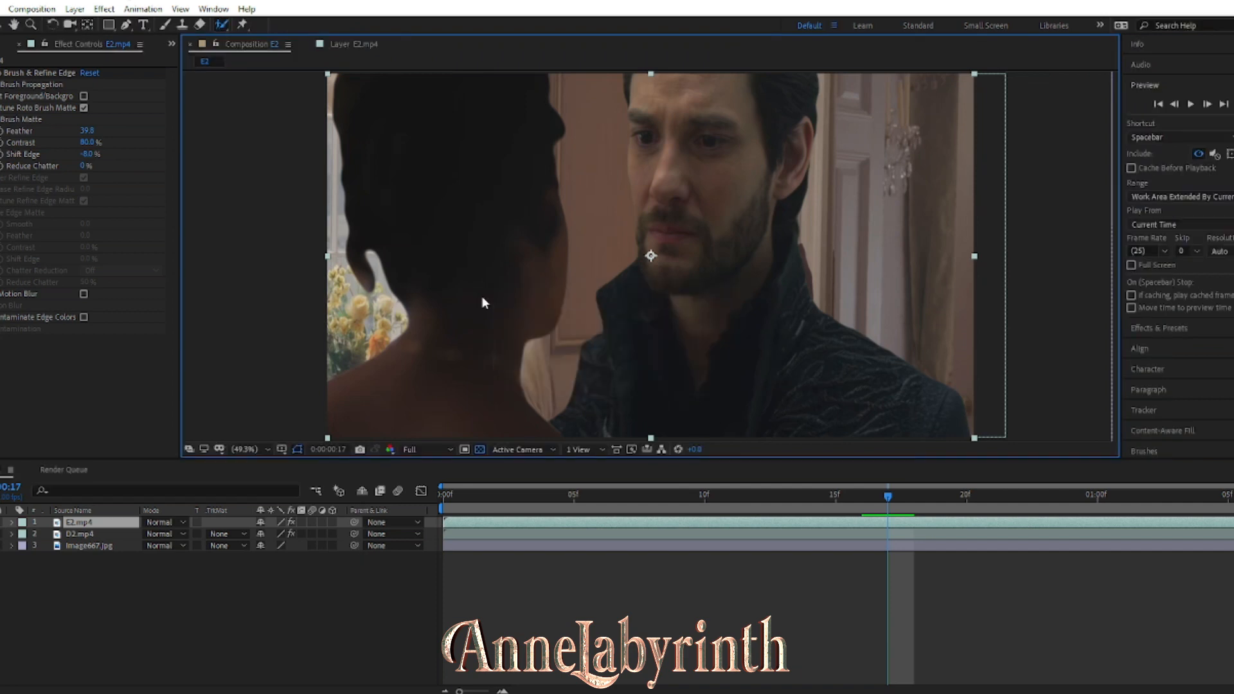
left_click(355, 45)
left_click_drag(688, 239, 671, 267)
left_click(275, 46)
Step: Step the composite through frames 18 to 20 to check both characters' mattes
left_click(915, 506)
left_click(942, 506)
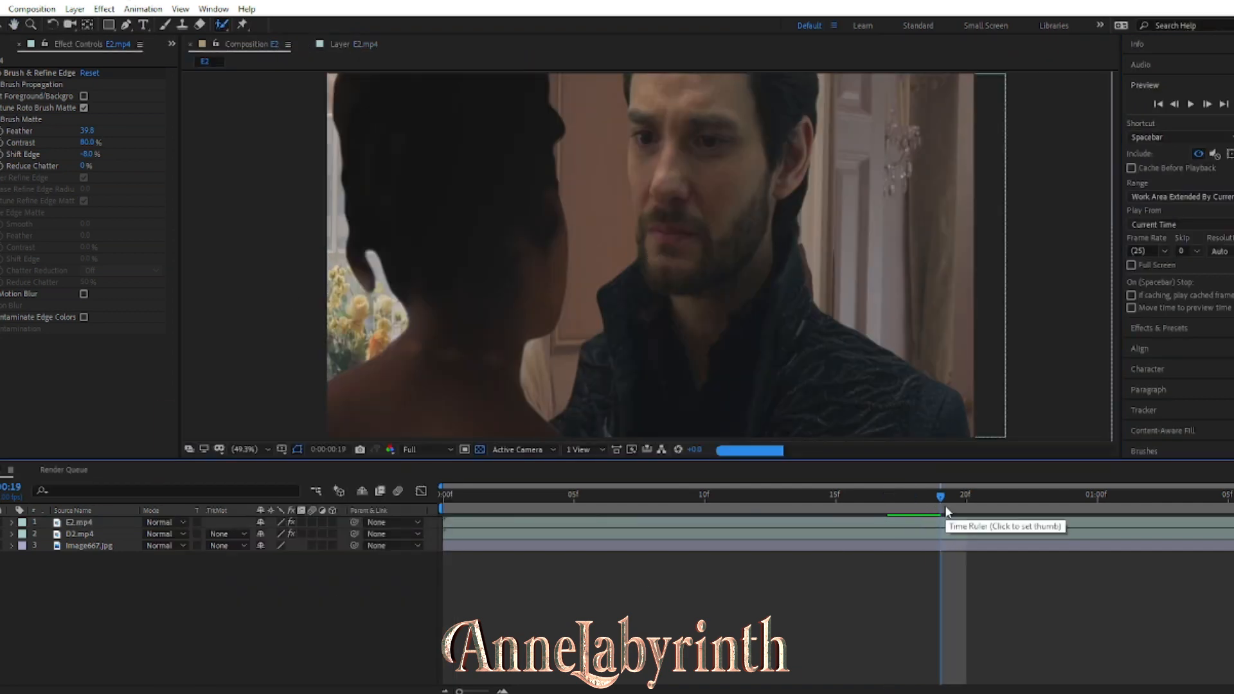
left_click(964, 505)
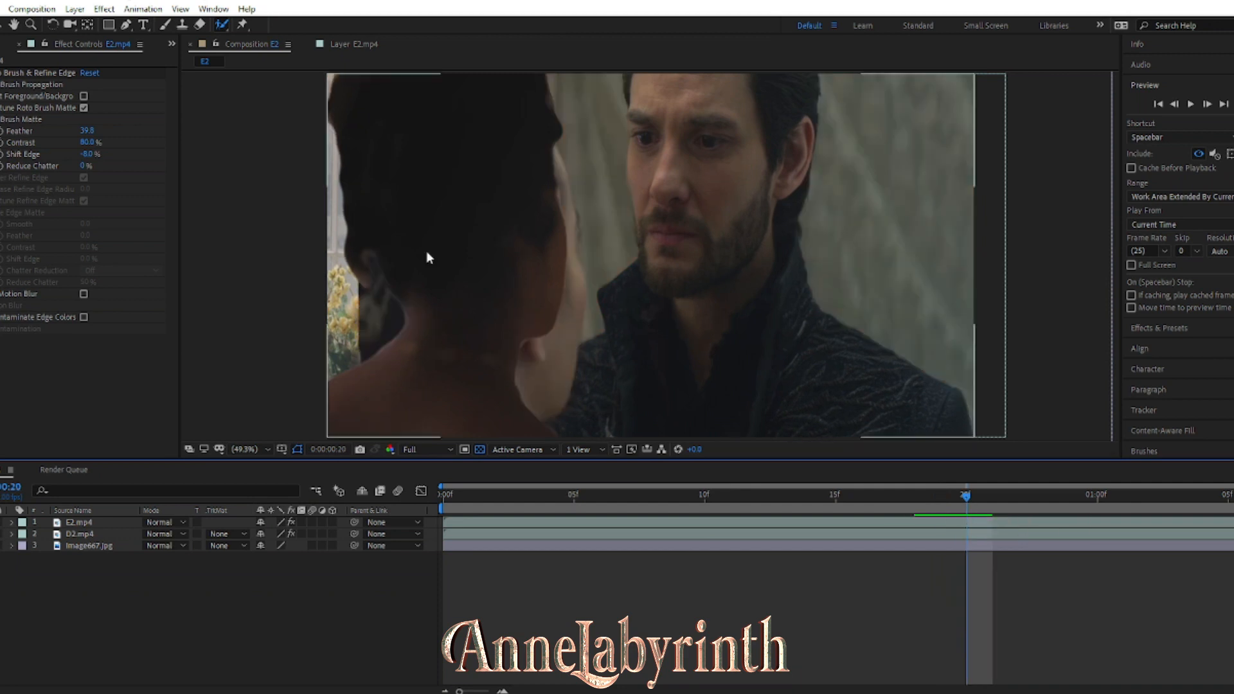
Step: Inspect D2.mp4's matte in the composite from frame 20 to frame 22 and return to frame 20 in the layer view
double_click(84, 535)
left_click(239, 44)
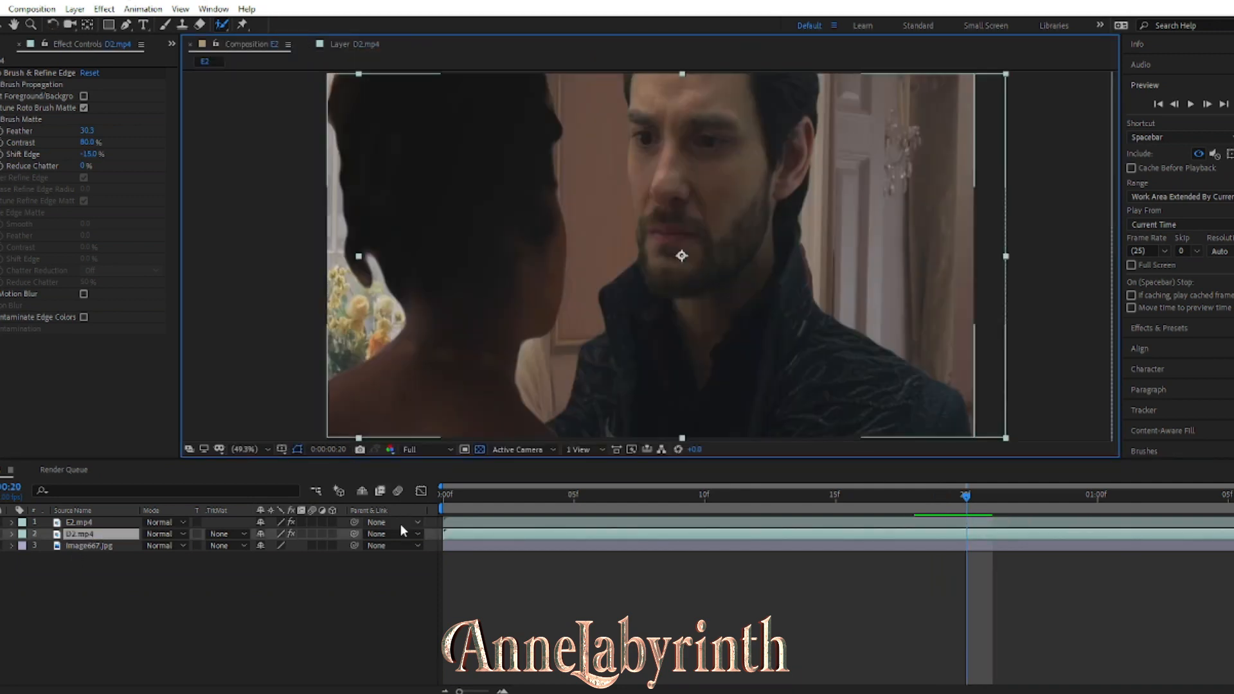
left_click(994, 506)
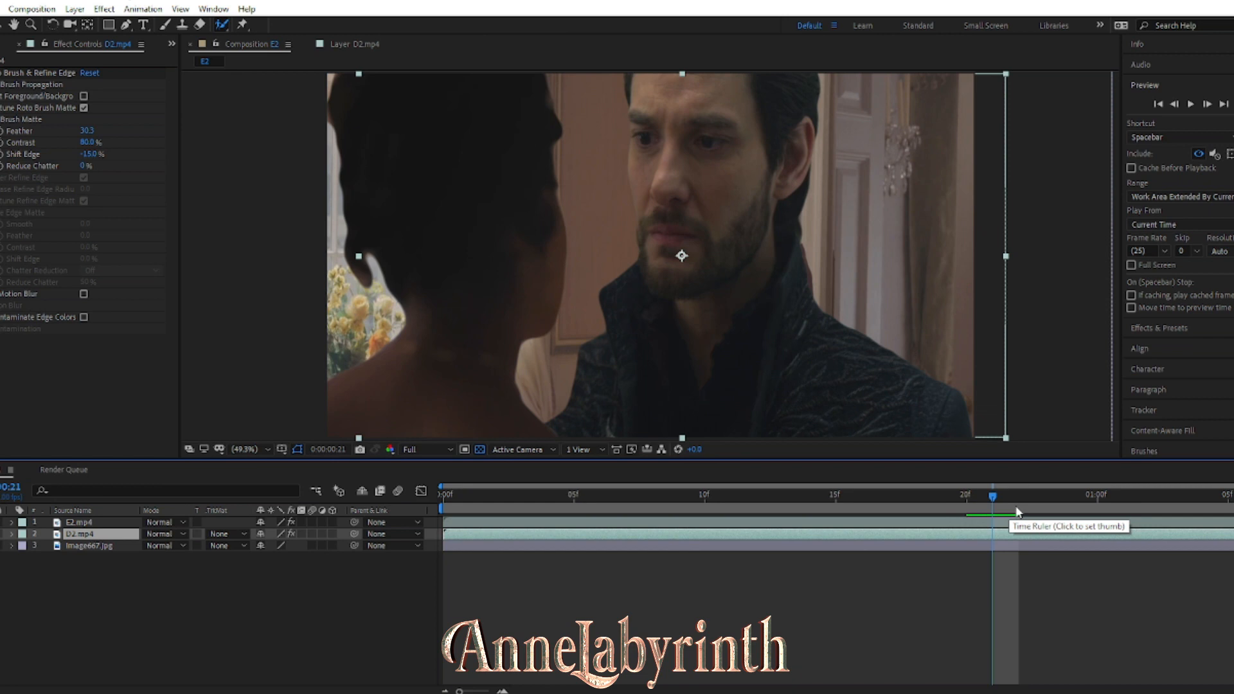
left_click(1017, 509)
left_click(407, 599)
left_click_drag(1018, 500, 966, 500)
left_click(357, 45)
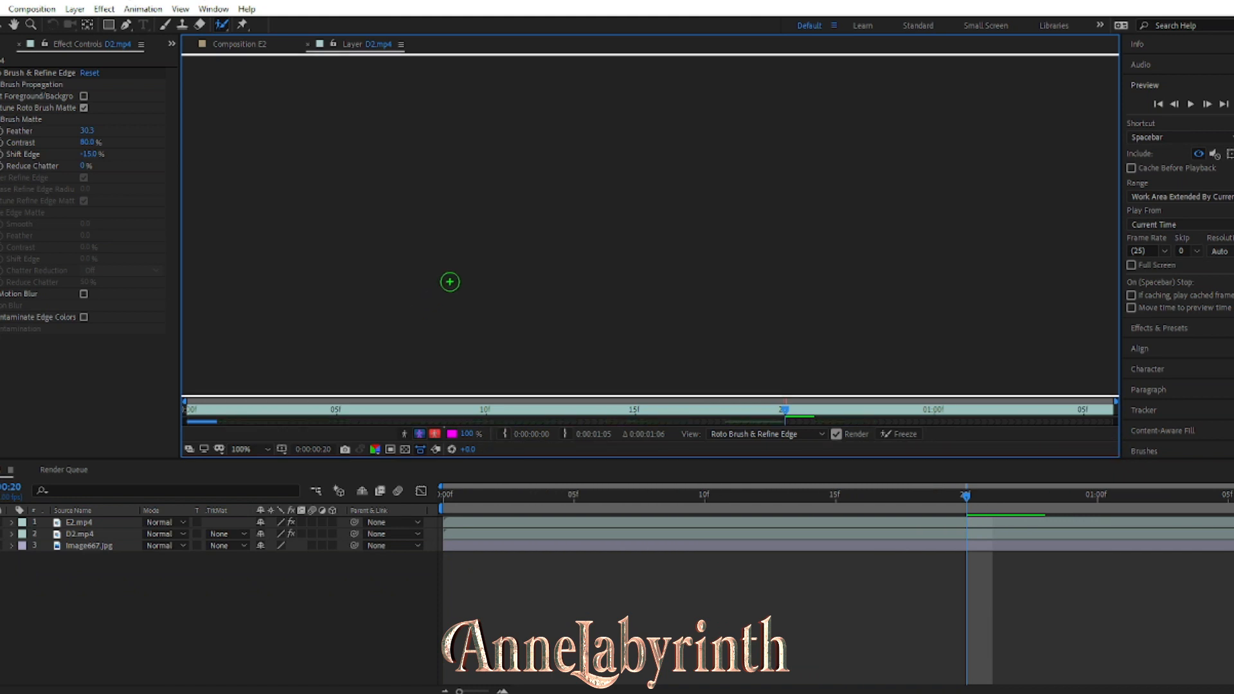
Step: Compare E2.mp4's matte boundary at frame 20 with the composite and save the project
double_click(110, 524)
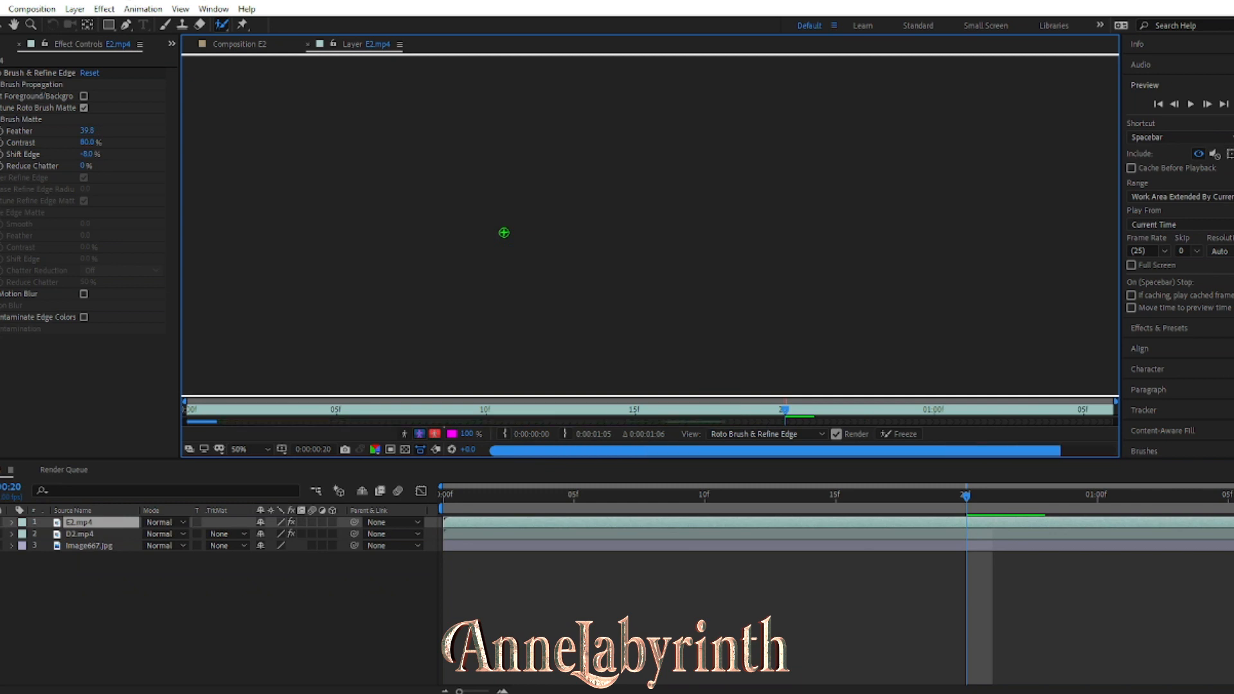
scroll(577, 248, "up", 2)
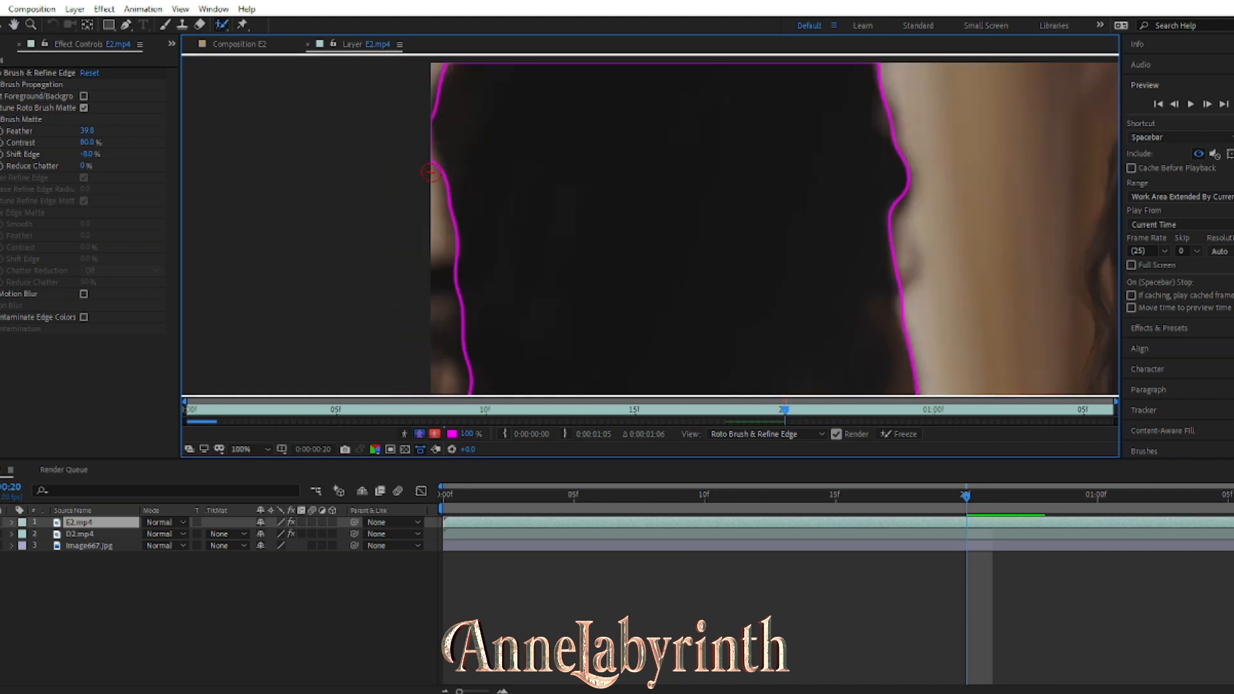
scroll(675, 278, "down", 2)
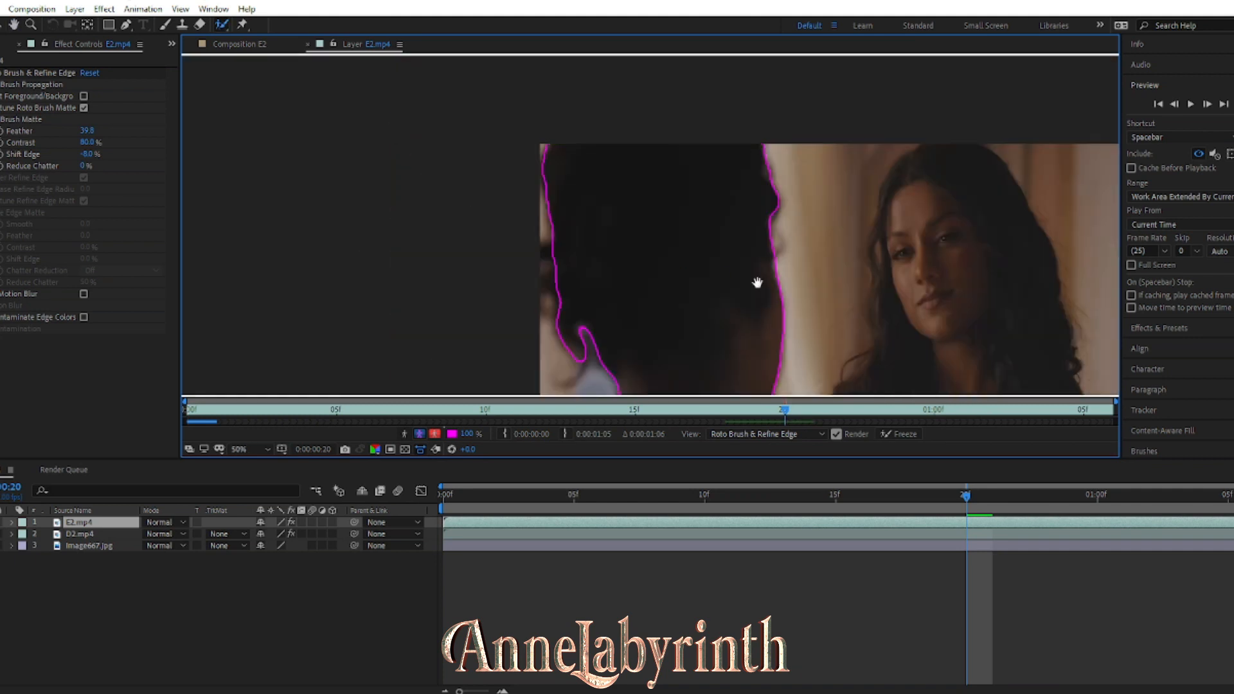
left_click(248, 47)
key("ctrl+s")
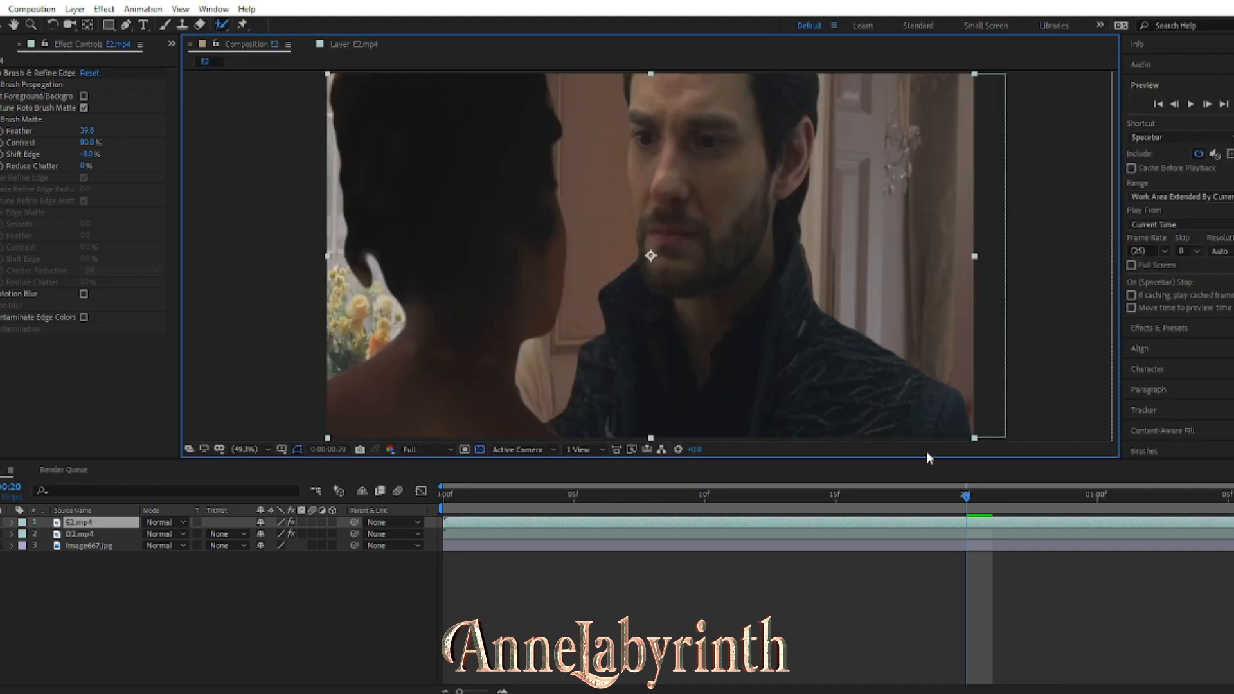
left_click(354, 44)
scroll(581, 278, "up", 2)
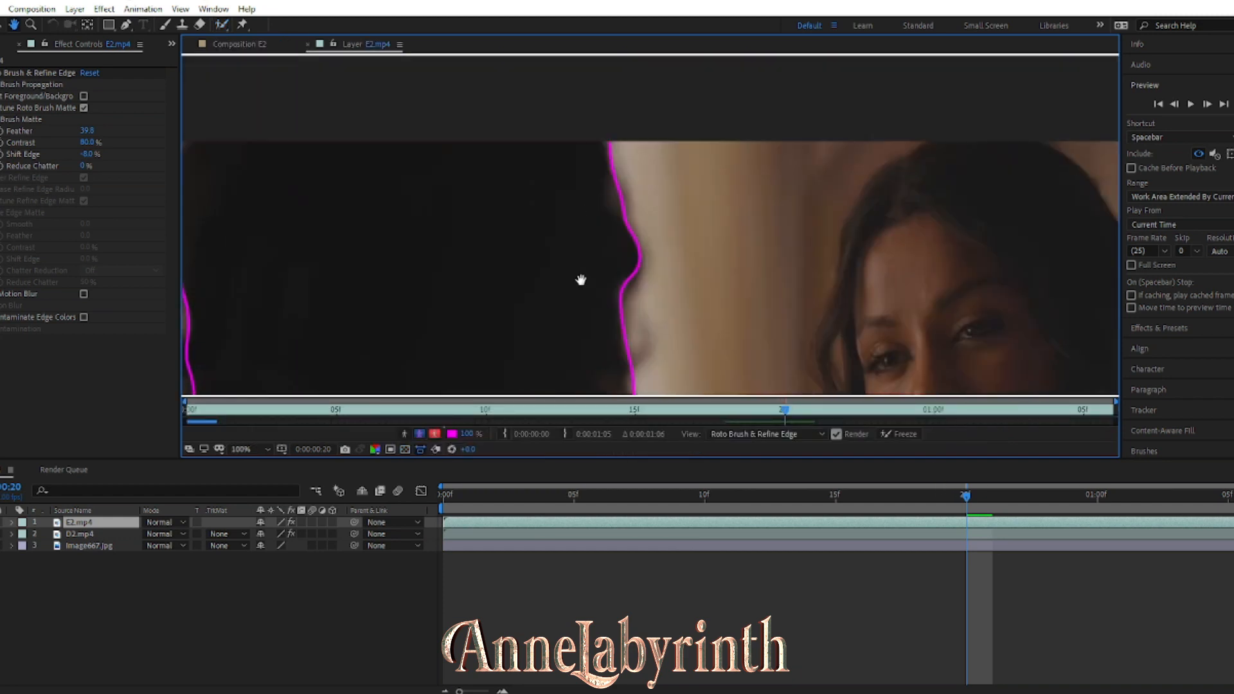
left_click(241, 44)
Step: Advance to frame 23 and subtract the background slivers along the outer back edge of the hair in E2.mp4's matte
left_click(997, 508)
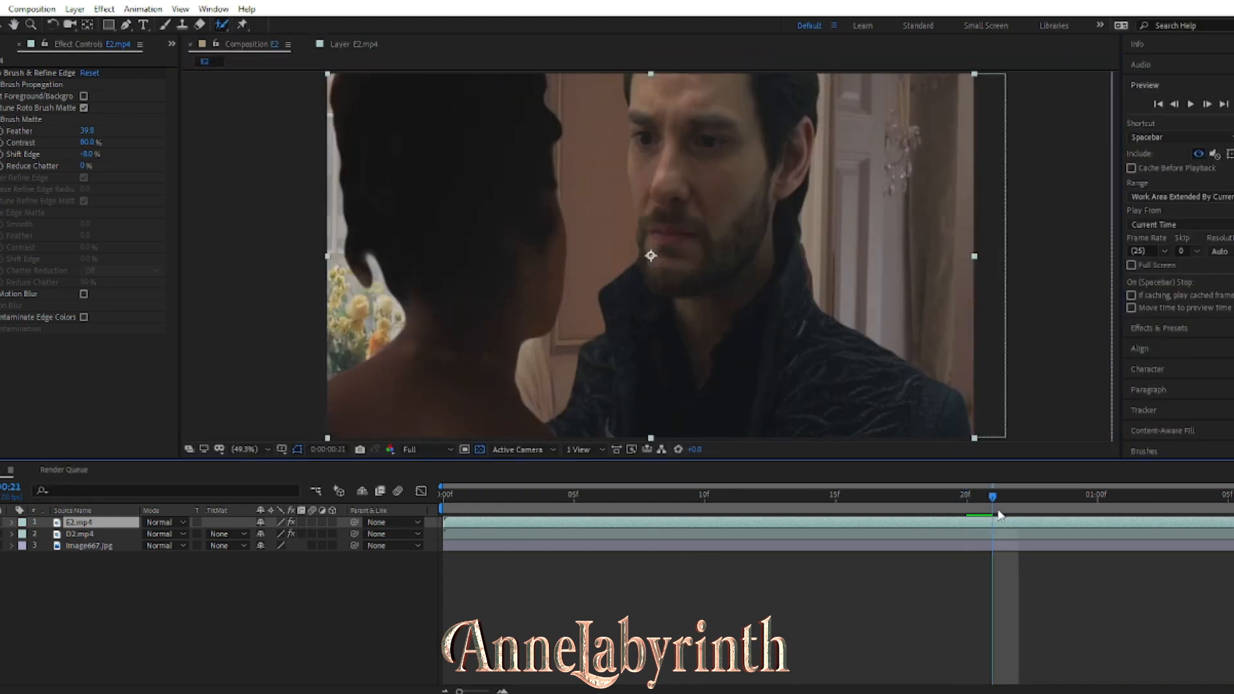
left_click(1017, 505)
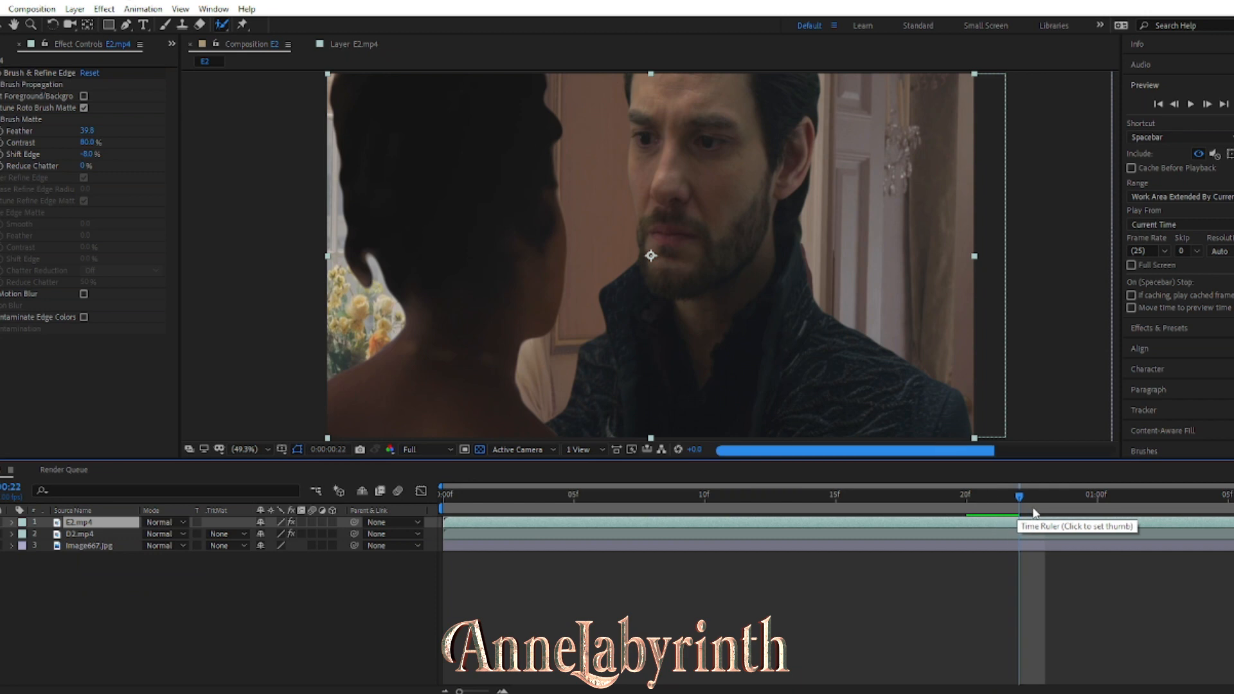
left_click(1043, 512)
left_click(354, 44)
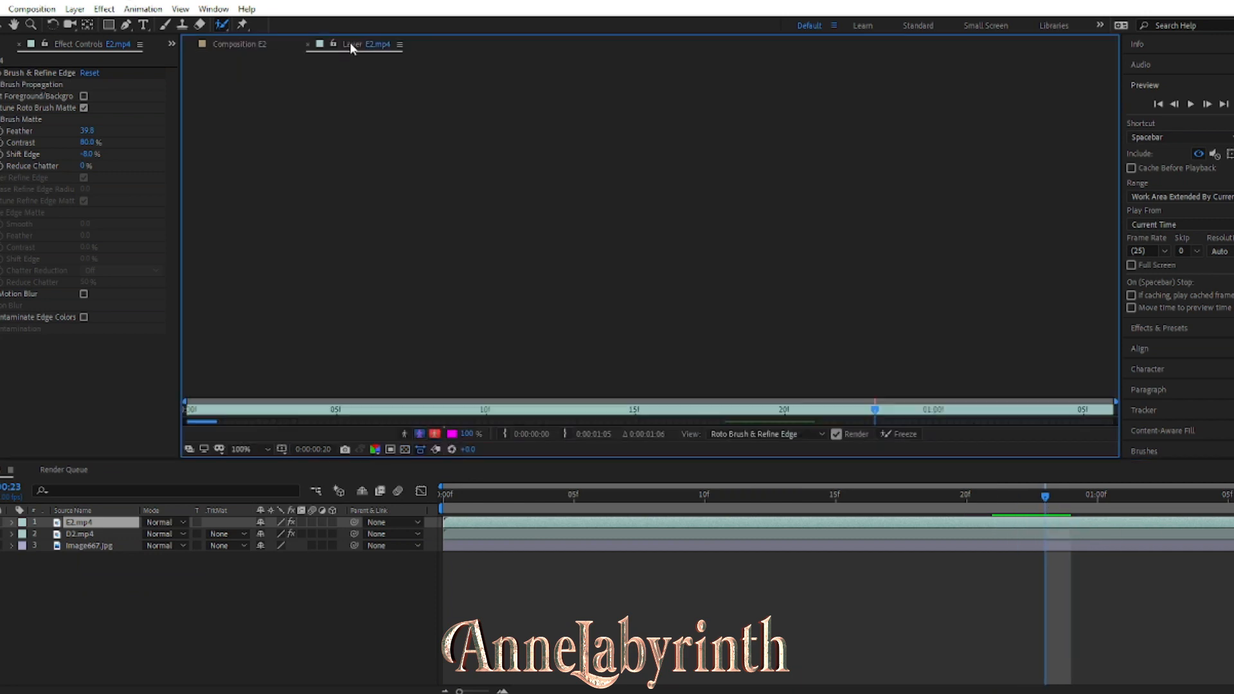
left_click_drag(573, 251, 573, 221)
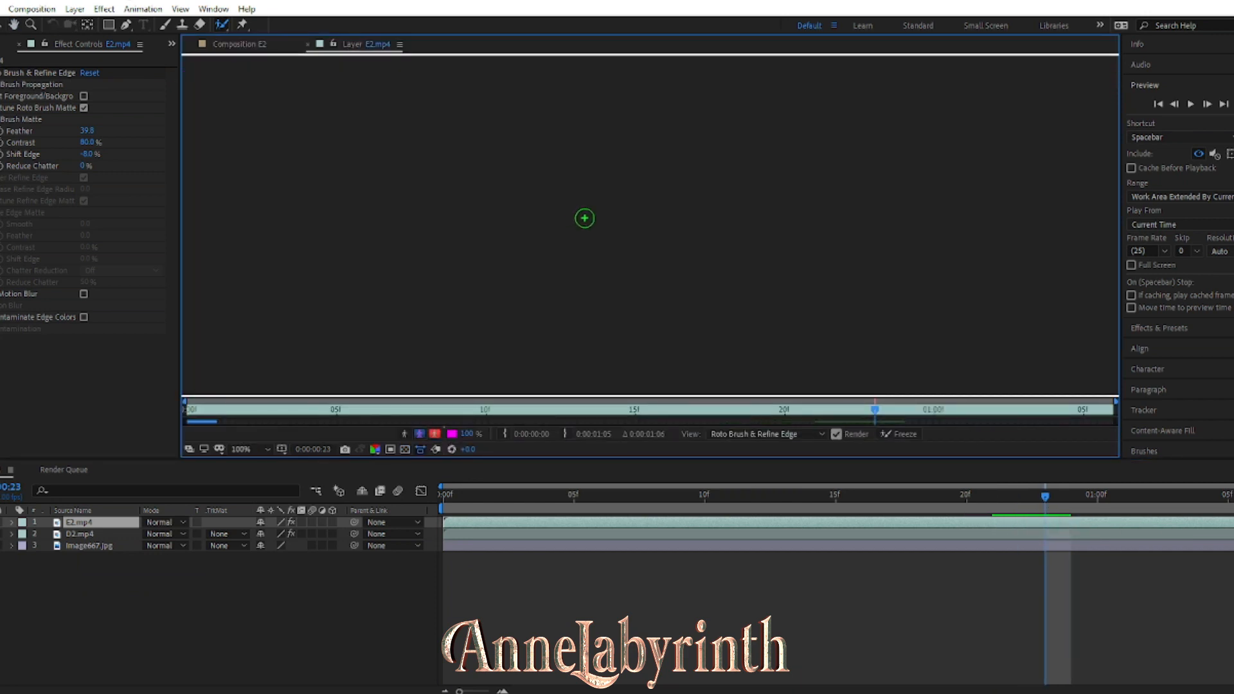
left_click_drag(735, 262, 1013, 258)
scroll(565, 281, "down", 1)
scroll(565, 281, "up", 1)
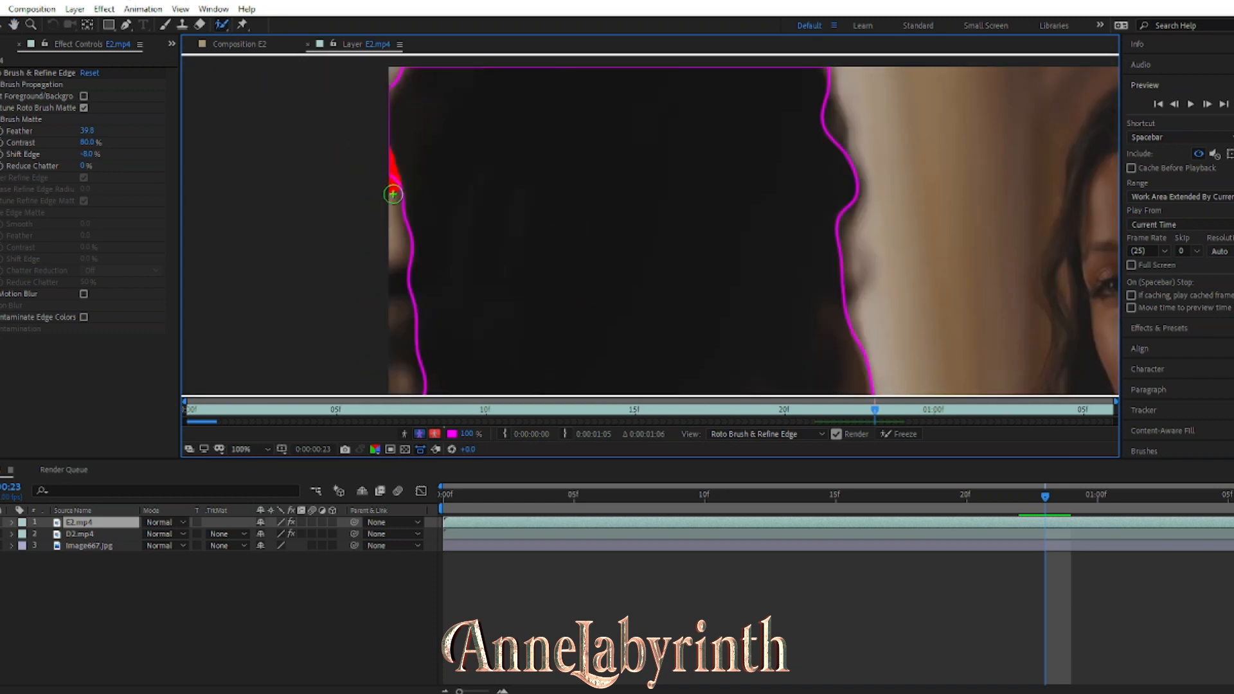
left_click(390, 88)
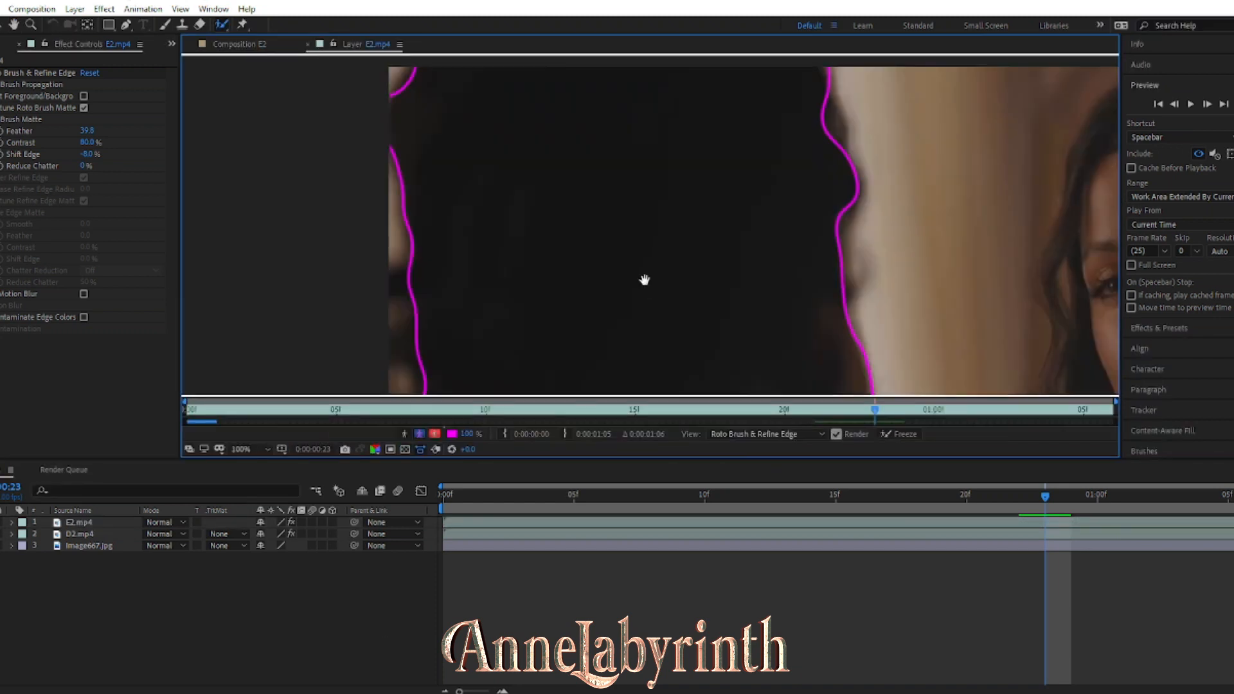
Step: At frame 23, subtract the light fringe along the neck edge in E2.mp4's matte and return to the composite
mouse_move(645, 280)
left_mouse_down()
mouse_move(595, 255)
mouse_move(554, 256)
left_mouse_up()
scroll(553, 256, "up", 1)
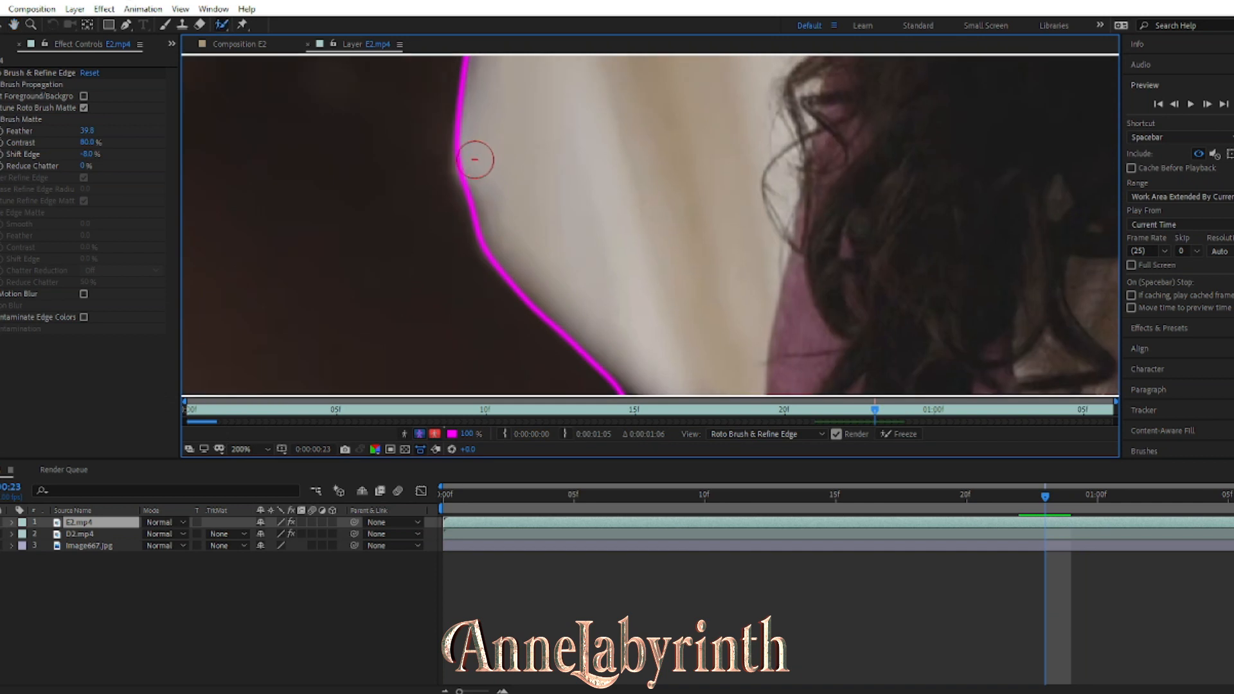
left_click_drag(474, 160, 500, 239)
left_click(219, 43)
Step: Advance to 0:00:01:01 and refine E2.mp4's matte edge along the neck and lower curls
left_click(1071, 505)
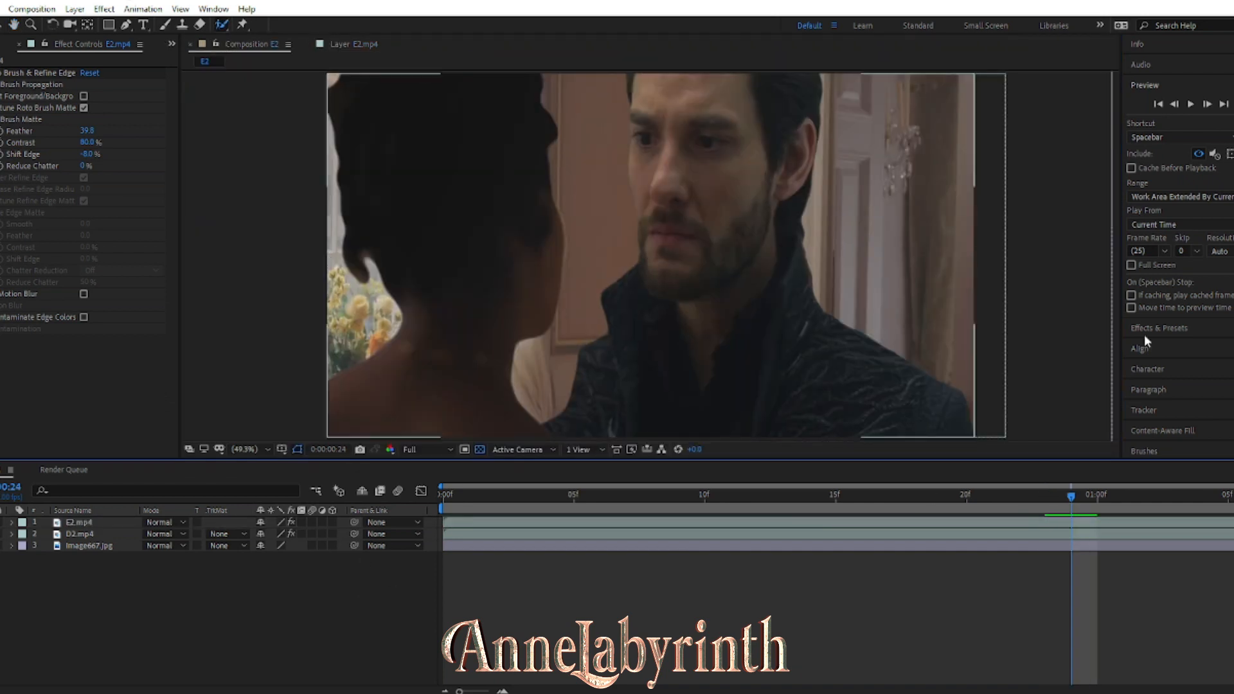
left_click(1114, 504)
left_click(1127, 503)
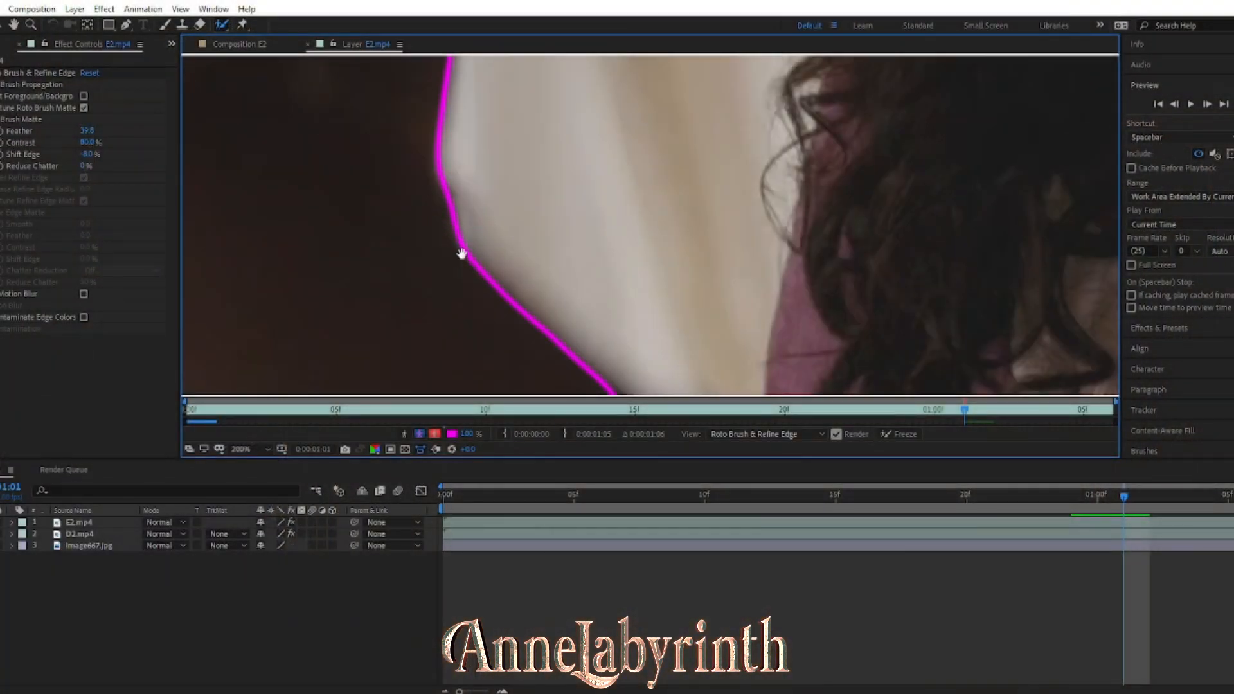
mouse_move(460, 254)
left_mouse_down()
mouse_move(450, 207)
mouse_move(492, 311)
left_mouse_up()
scroll(463, 304, "up", 1)
left_click_drag(311, 386, 545, 377)
left_click_drag(336, 237, 380, 308)
mouse_move(395, 362)
left_mouse_down()
mouse_move(390, 307)
mouse_move(416, 371)
left_mouse_up()
mouse_move(378, 216)
left_mouse_down()
mouse_move(418, 368)
mouse_move(396, 308)
left_mouse_up()
left_click_drag(298, 139, 315, 273)
left_click_drag(335, 88, 342, 246)
scroll(407, 227, "down", 1)
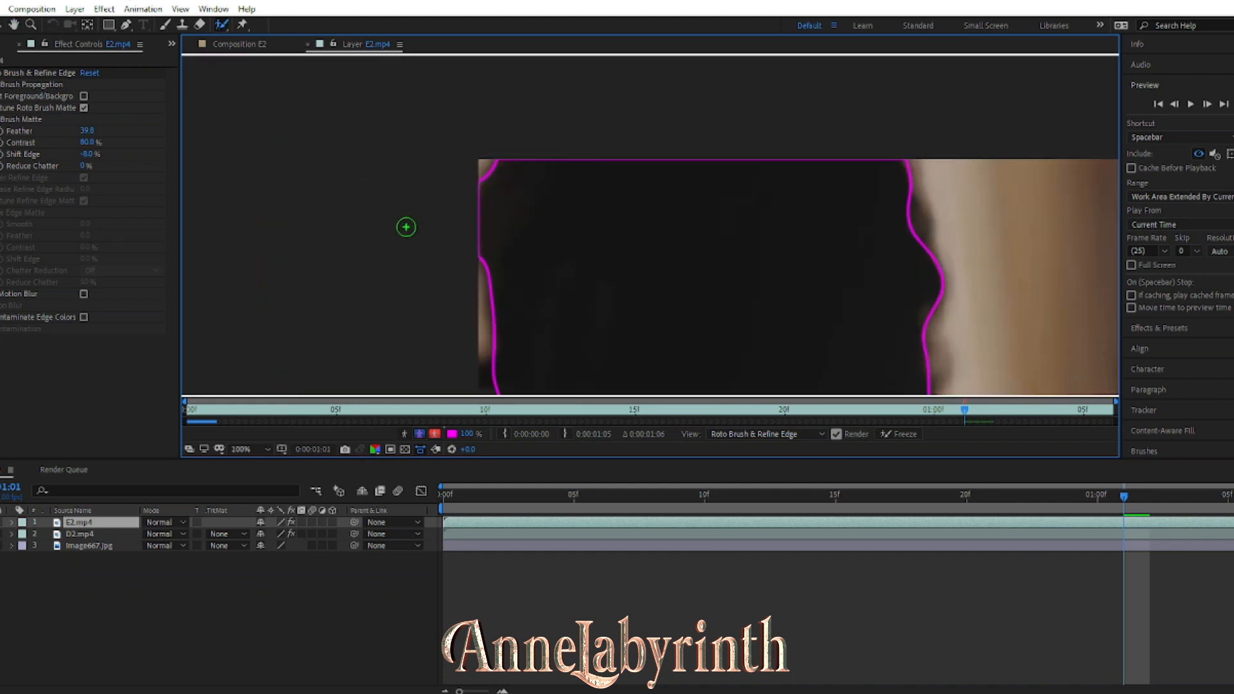
Step: Compare E2.mp4's refined matte at 0:00:01:01 in the composite and the layer view
left_click(240, 44)
left_click(347, 664)
left_click(371, 44)
left_click_drag(891, 350, 647, 257)
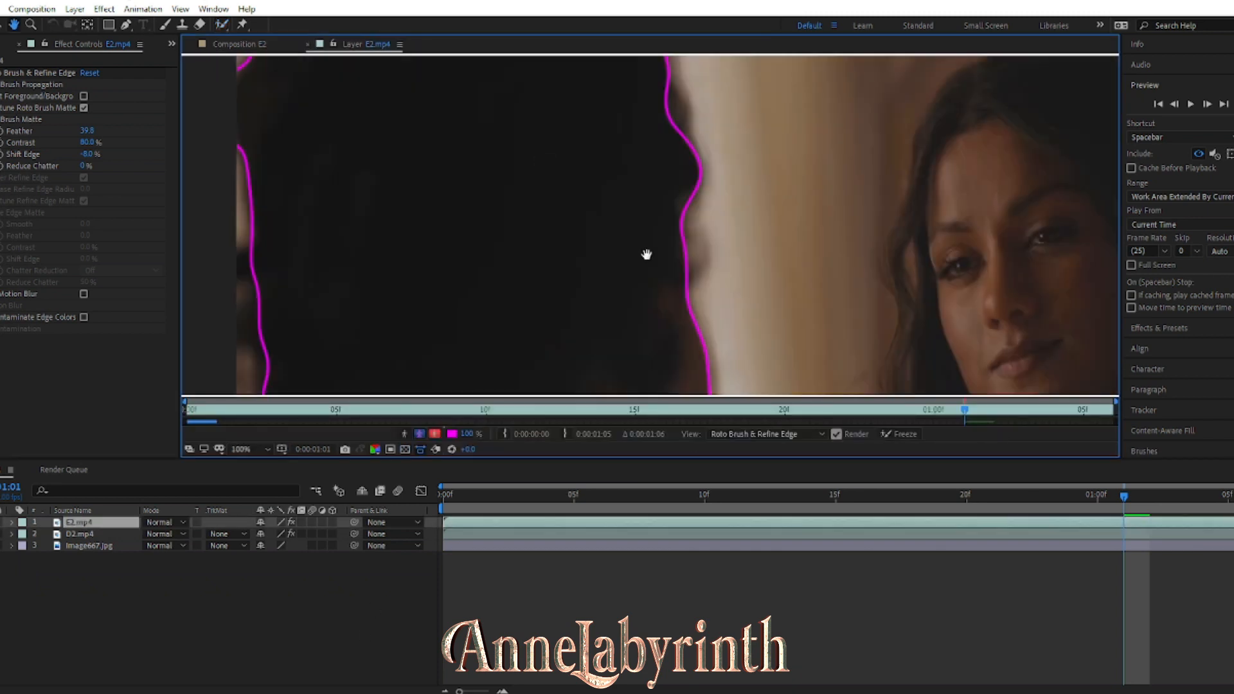
scroll(647, 257, "up", 1)
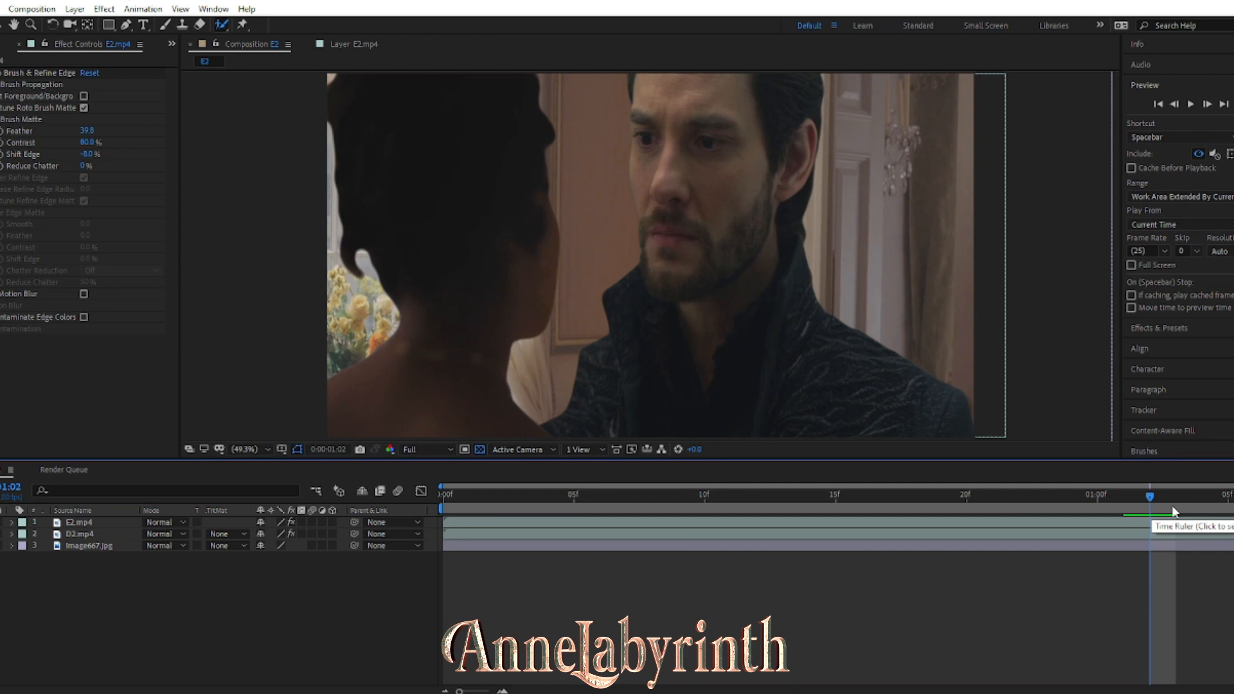
Step: Review both mattes in the composite from 0:00:01:03 to 0:00:01:05, checking E2.mp4's boundary at 0:00:01:04, and return to the first frame
left_click(1174, 505)
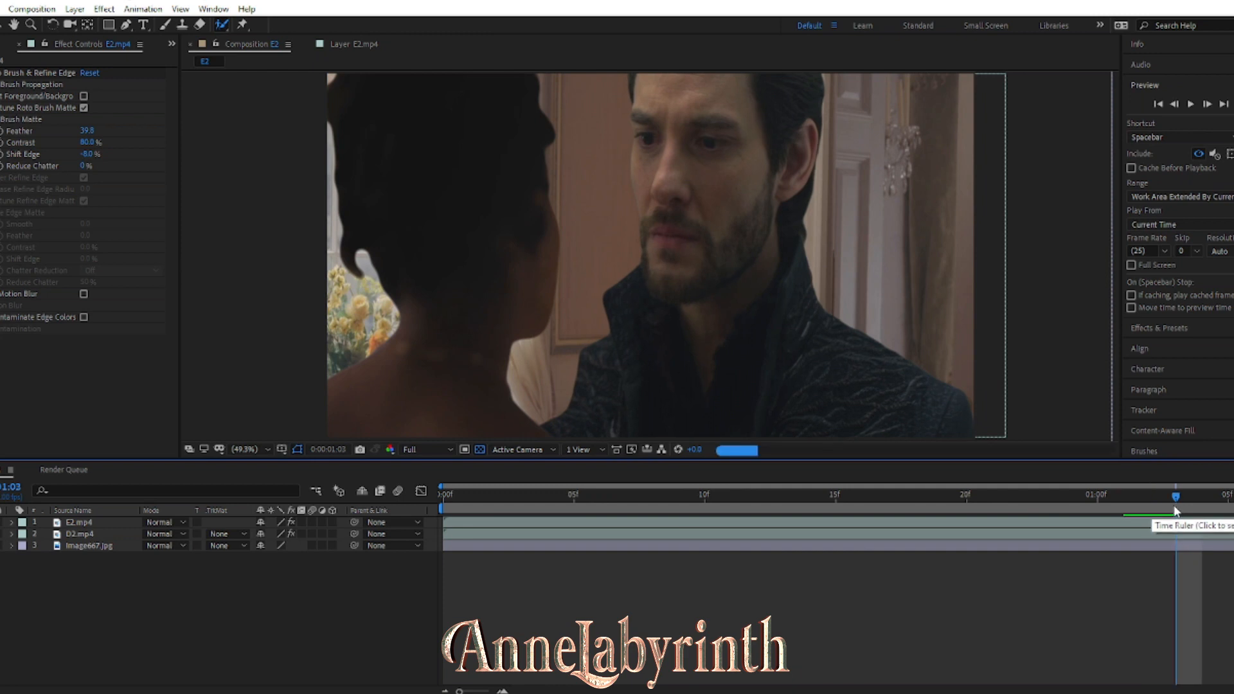
left_click(1202, 509)
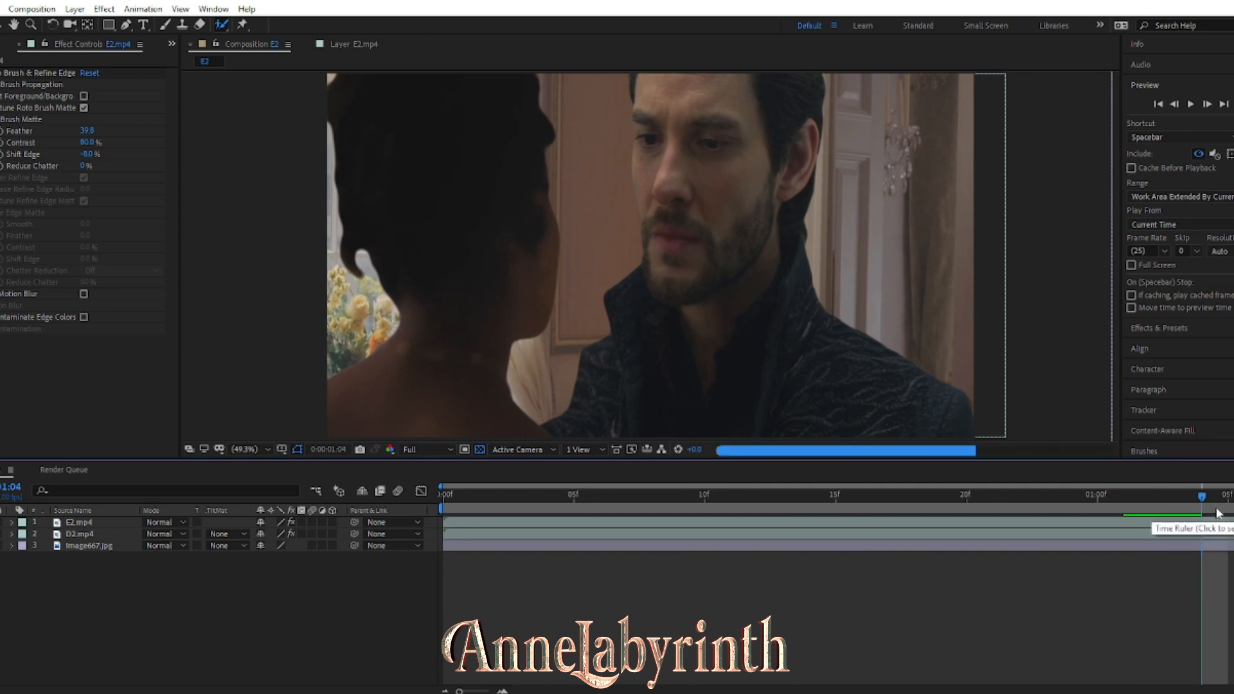
left_click(1227, 509)
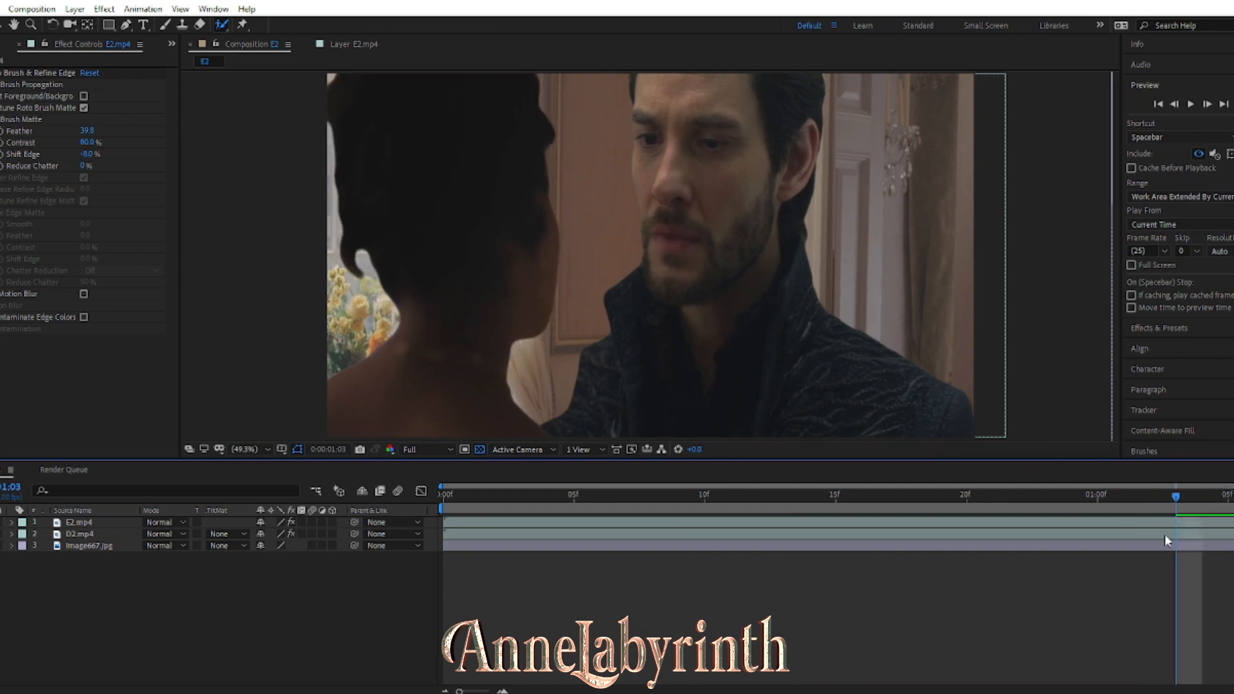
key("Page_Down")
left_click(372, 47)
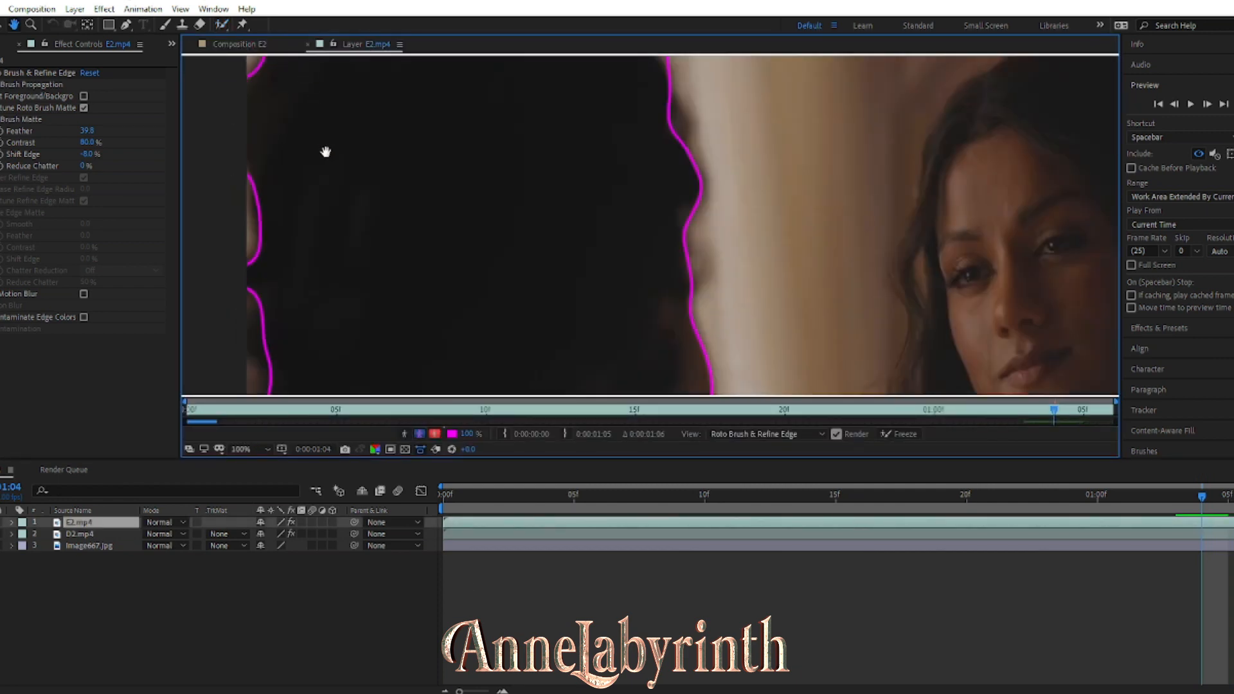
left_click(221, 44)
left_click(1226, 512)
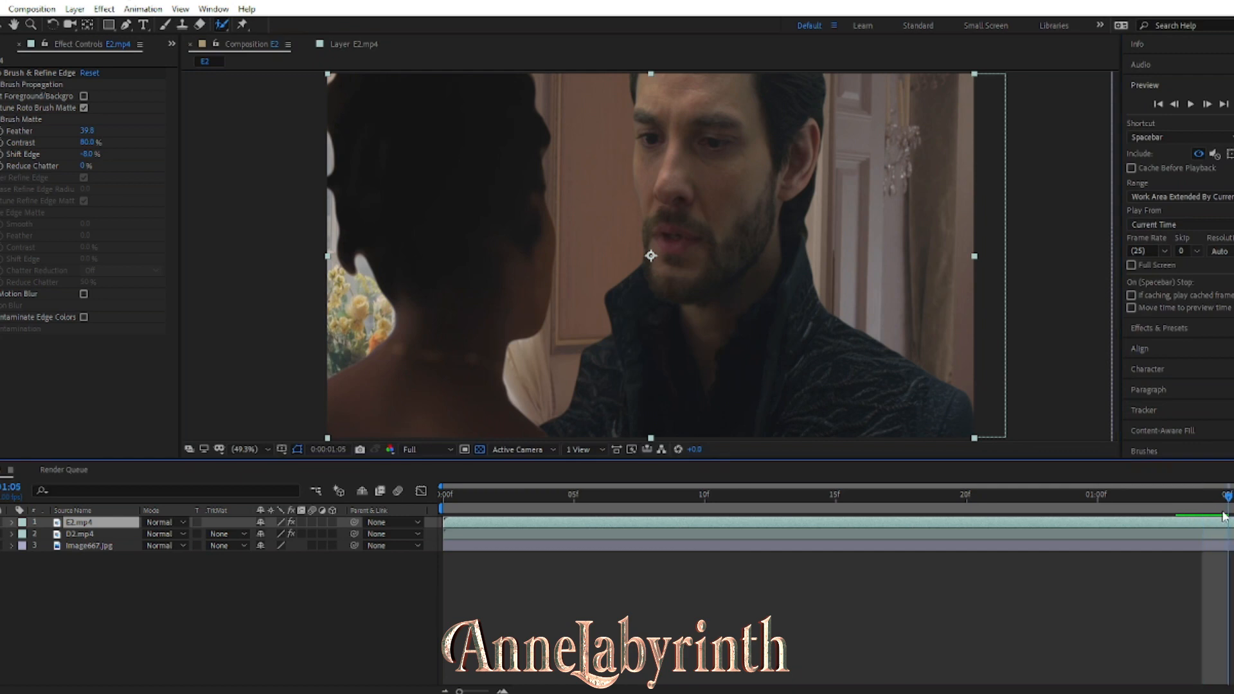
key("Home")
left_click(370, 608)
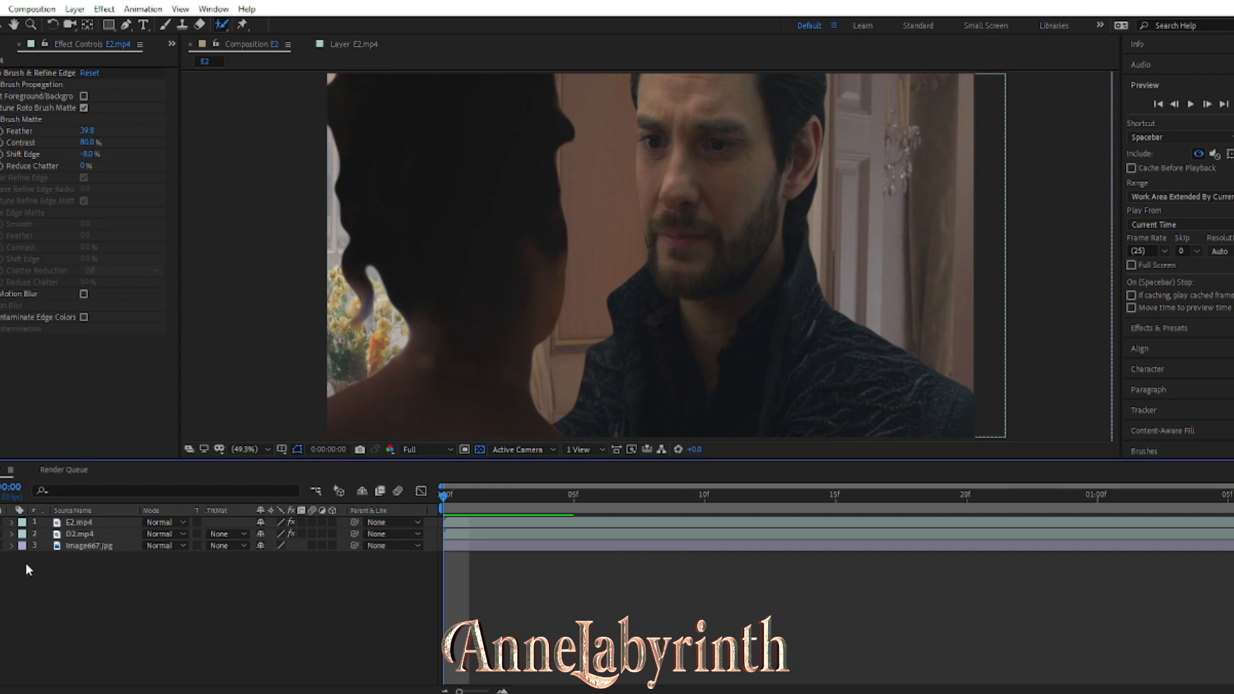
Step: Add a second D2.mp4 layer directly beneath E2.mp4 and flip it horizontally
left_click(69, 535)
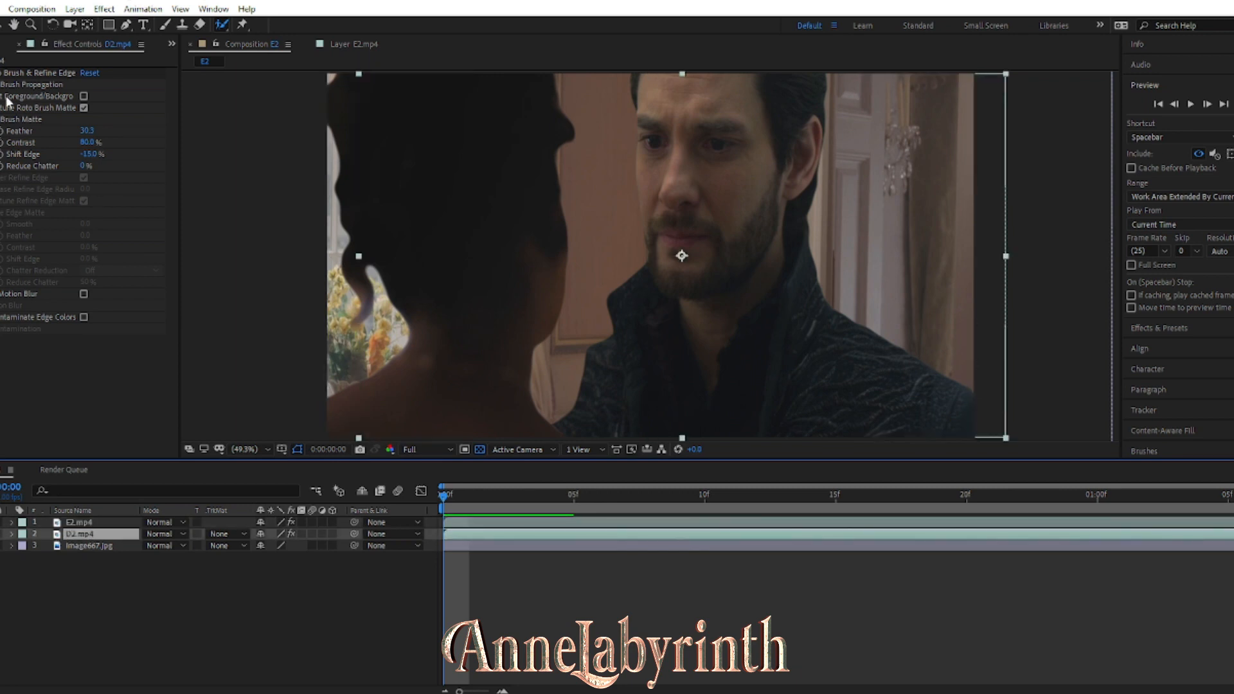
left_click(1, 45)
left_click_drag(25, 168, 64, 543)
right_click(700, 360)
mouse_move(749, 378)
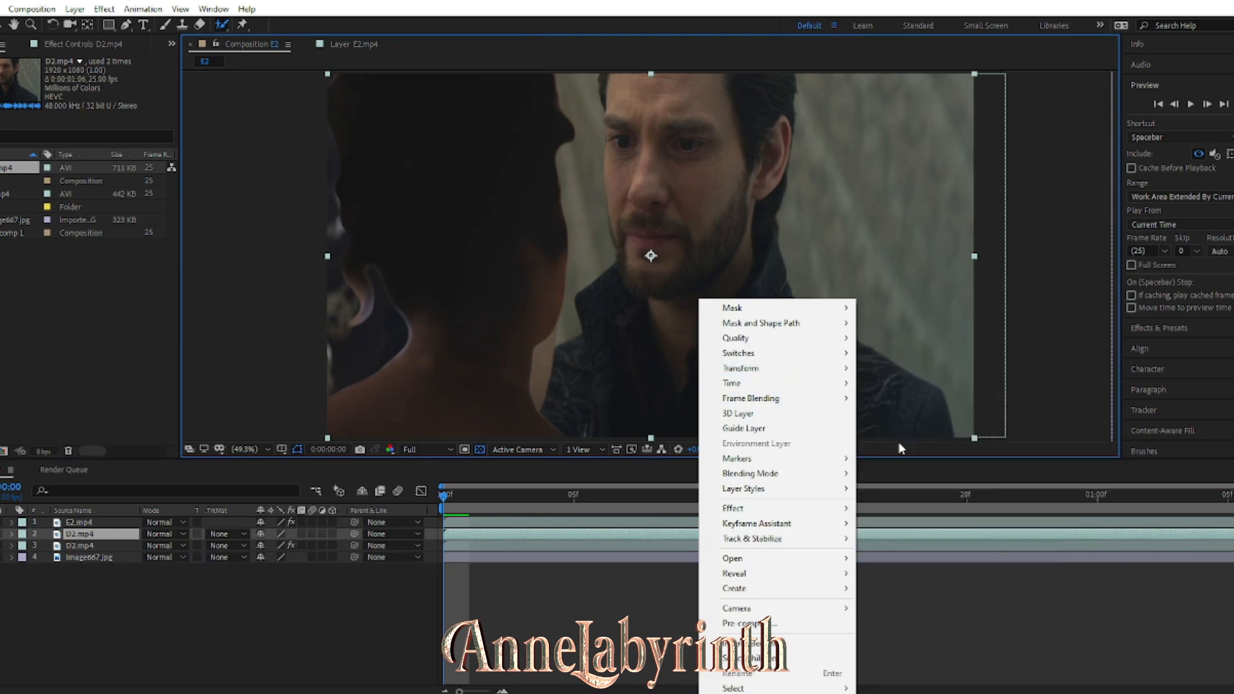
left_click(900, 483)
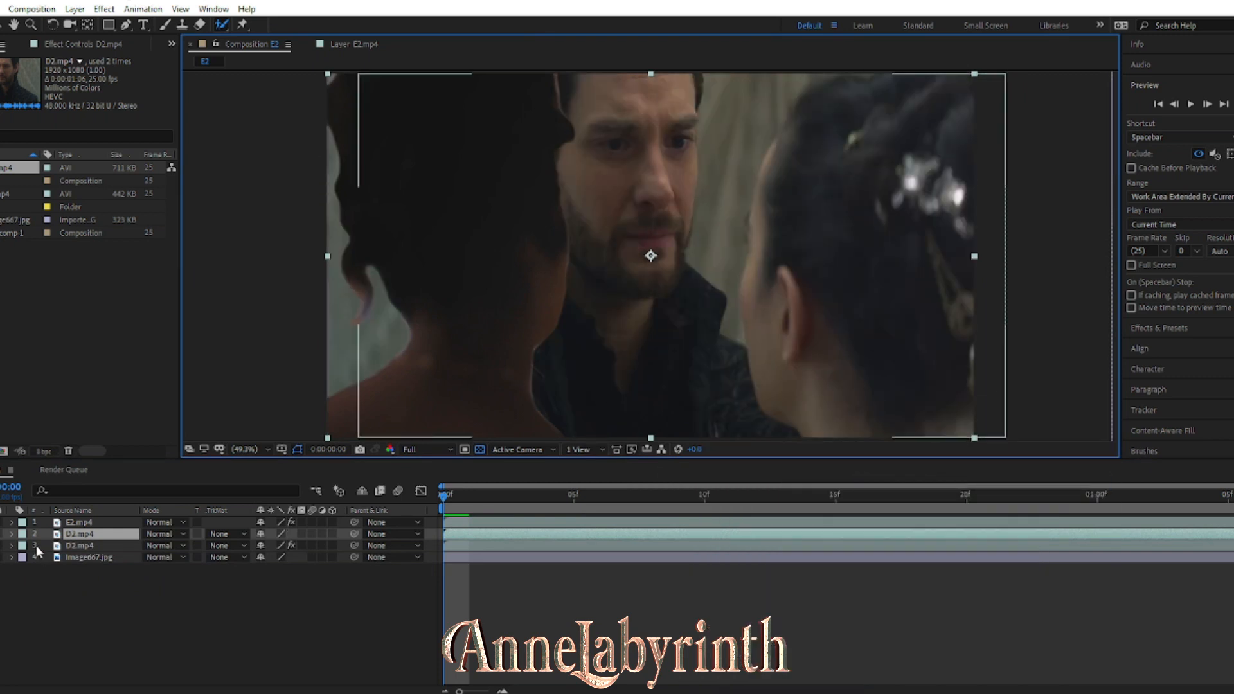
Step: Hide E2.mp4 and the background image, and set the flipped D2.mp4 layer's opacity to 90%
left_click(12, 534)
left_click(24, 546)
left_click_drag(259, 607, 220, 608)
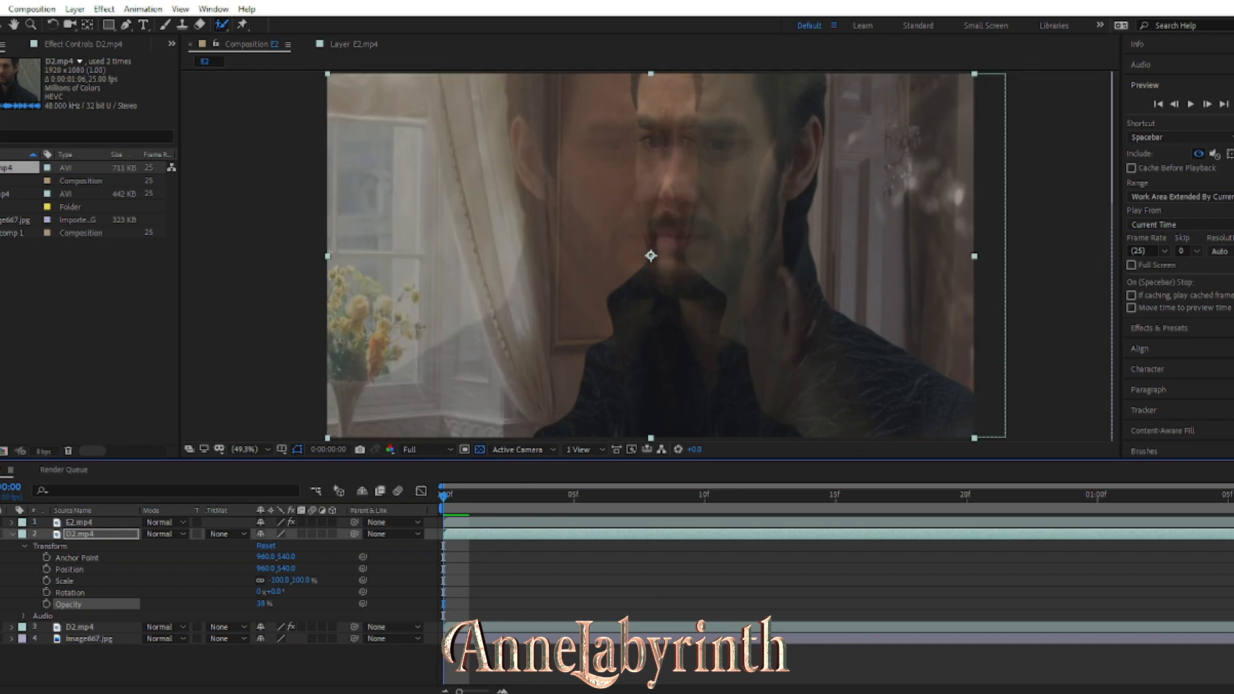
left_click(1, 639)
left_click_drag(300, 604, 301, 605)
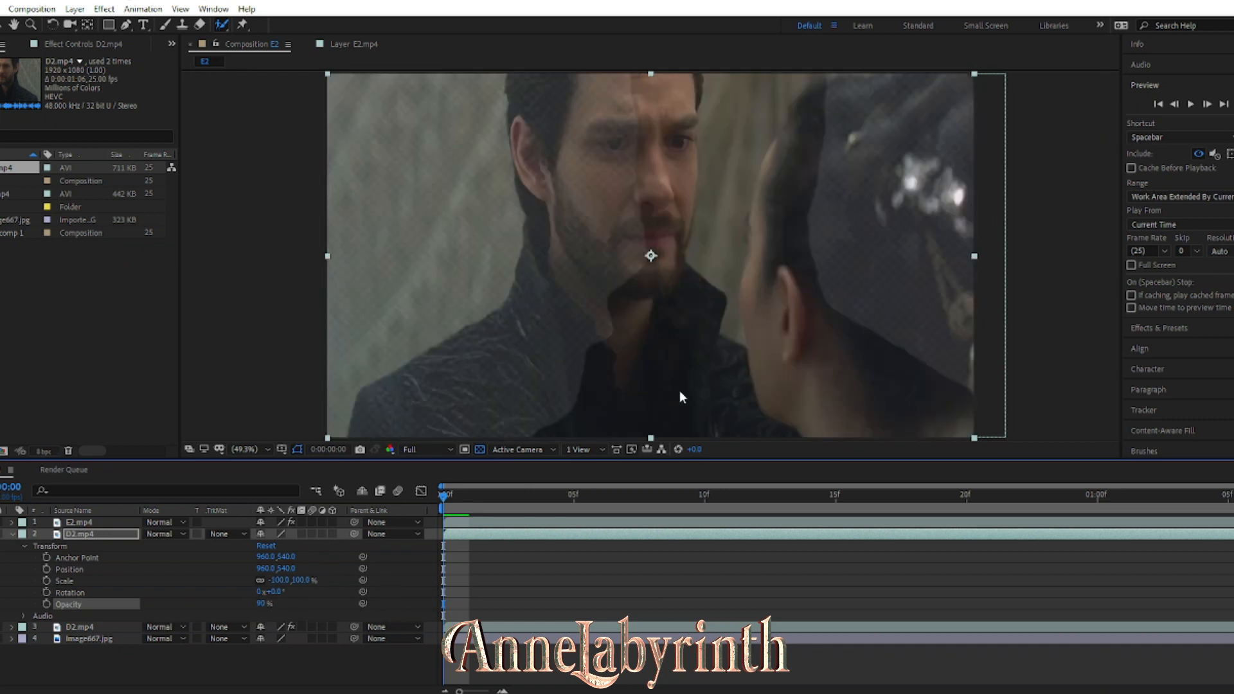
Step: Move the flipped D2.mp4 layer to position 1228, 654 so its shoulder covers the missing part of the man's coat
scroll(620, 399, "up", 1)
key("space")
scroll(630, 377, "up", 1)
left_click_drag(629, 377, 630, 312)
scroll(629, 312, "down", 2)
left_click_drag(540, 289, 630, 321)
Step: Draw a closed Pen mask around the flipped D2.mp4 layer's shoulder and set the layer's opacity to 100%
left_click(126, 25)
left_click(595, 231)
left_click(528, 269)
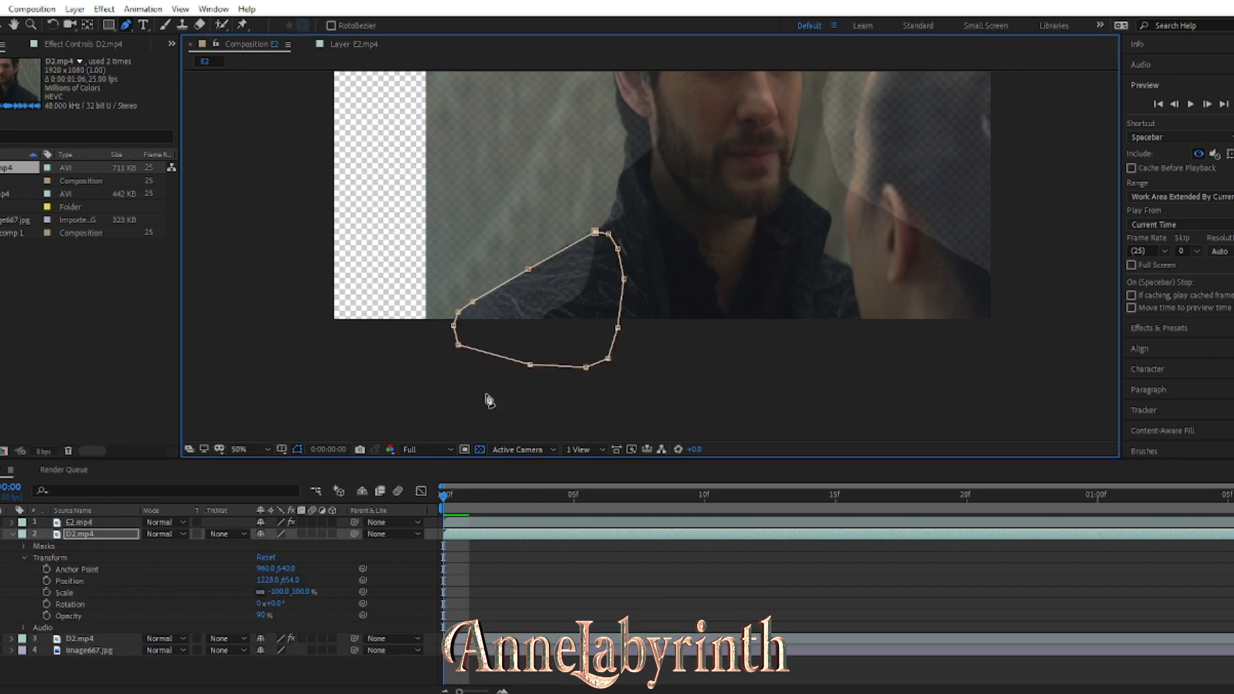
left_click_drag(262, 617, 391, 610)
left_click(268, 449)
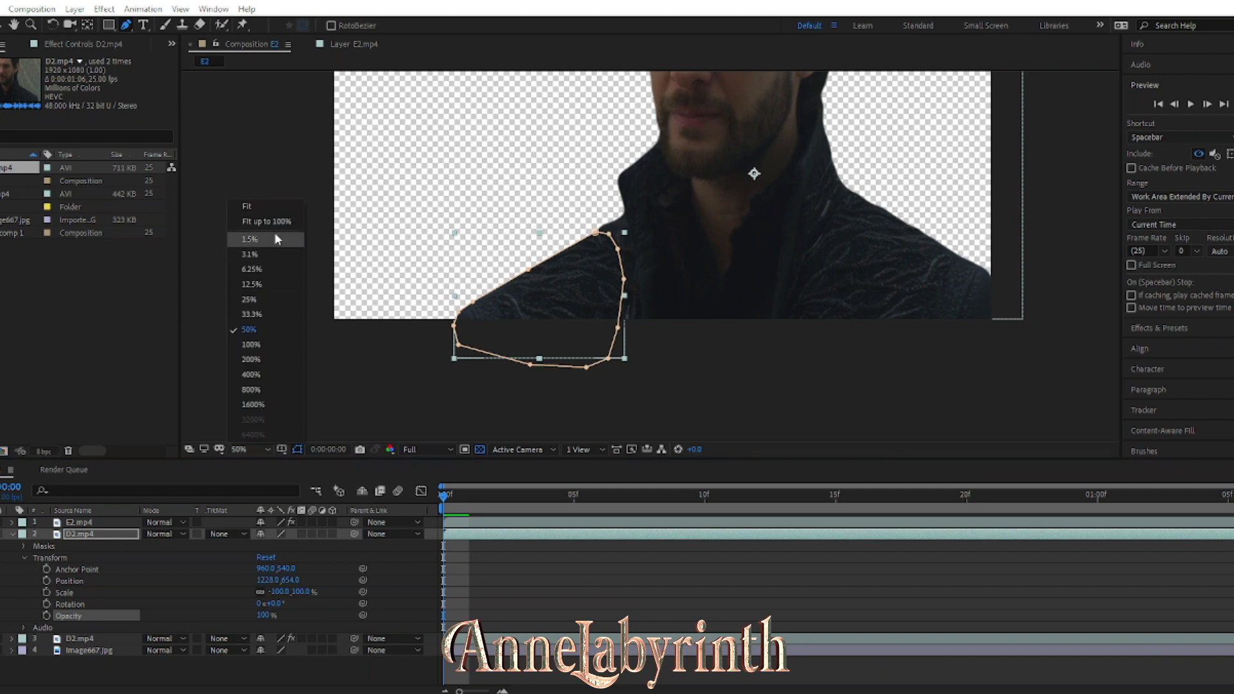
left_click(264, 220)
Step: Nudge the masked shoulder layer to position 1226, 644 to align it with the man's coat
key("v")
left_click(303, 363)
left_click(549, 421)
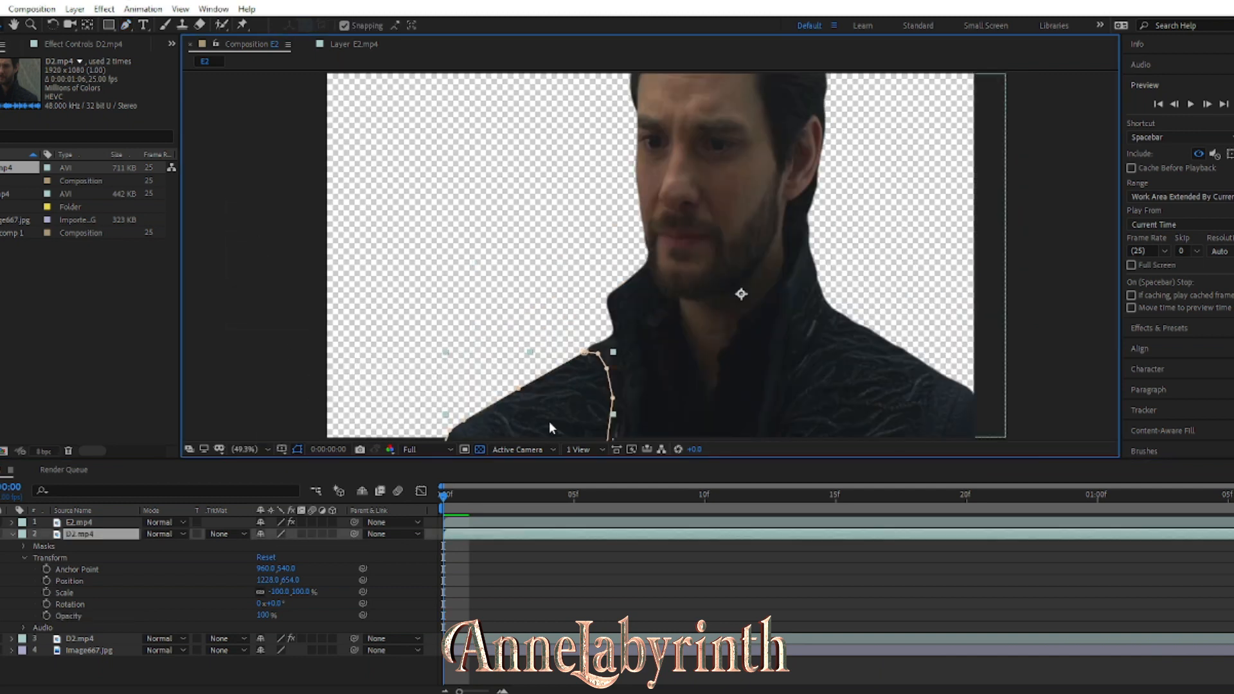
key("shift+Up")
key("Left")
key("Left")
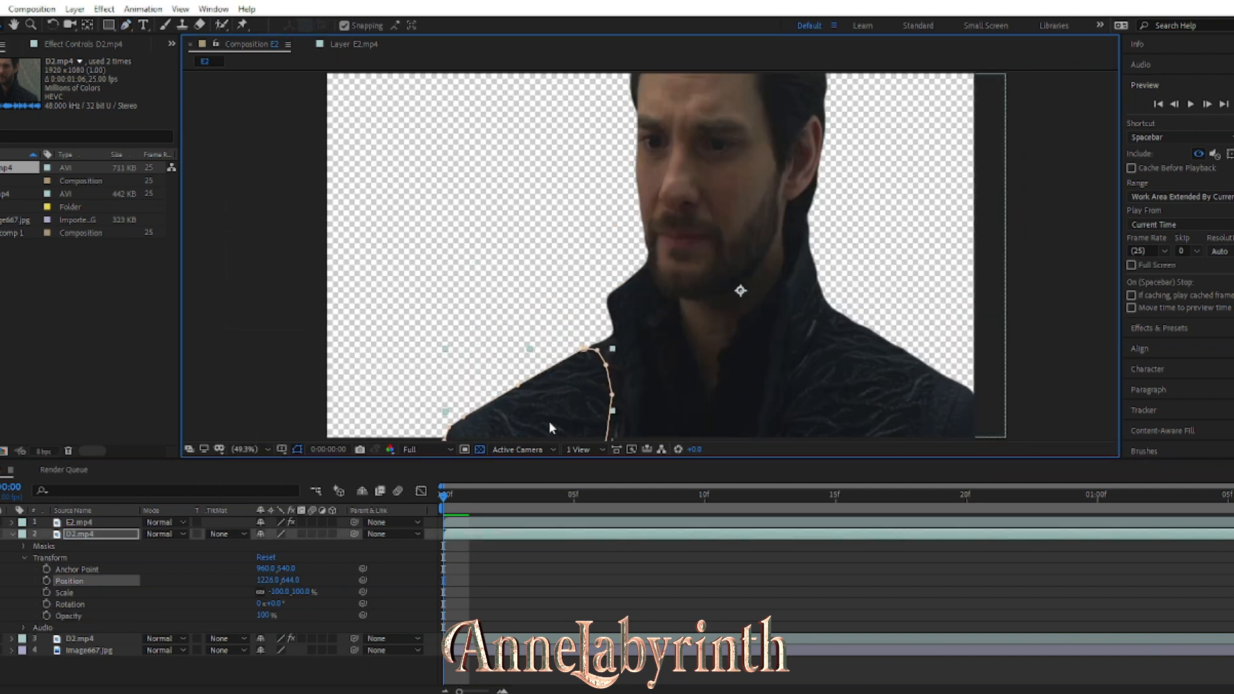
Step: Make the masked shoulder layer 3D, set its Y Rotation to 13°, and shift it to position 1192, 648.2
left_click(333, 534)
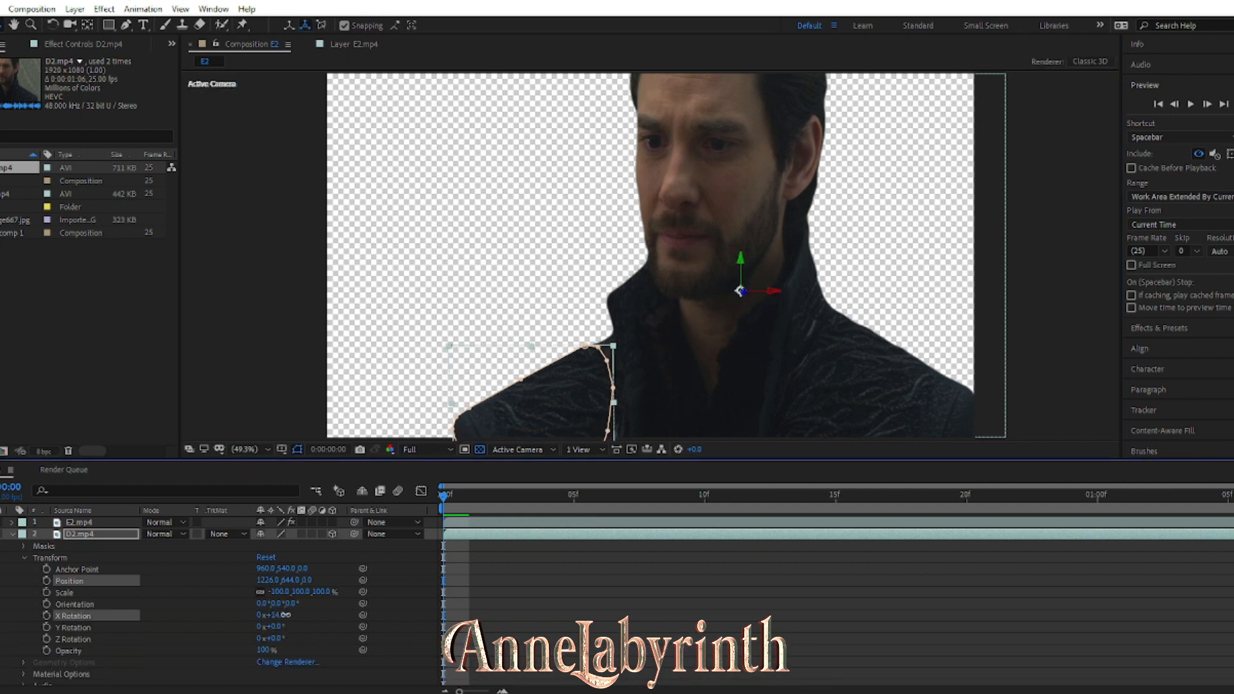
left_click_drag(280, 632, 287, 627)
mouse_move(565, 419)
left_mouse_down()
mouse_move(540, 419)
mouse_move(555, 419)
left_mouse_up()
left_click(322, 390)
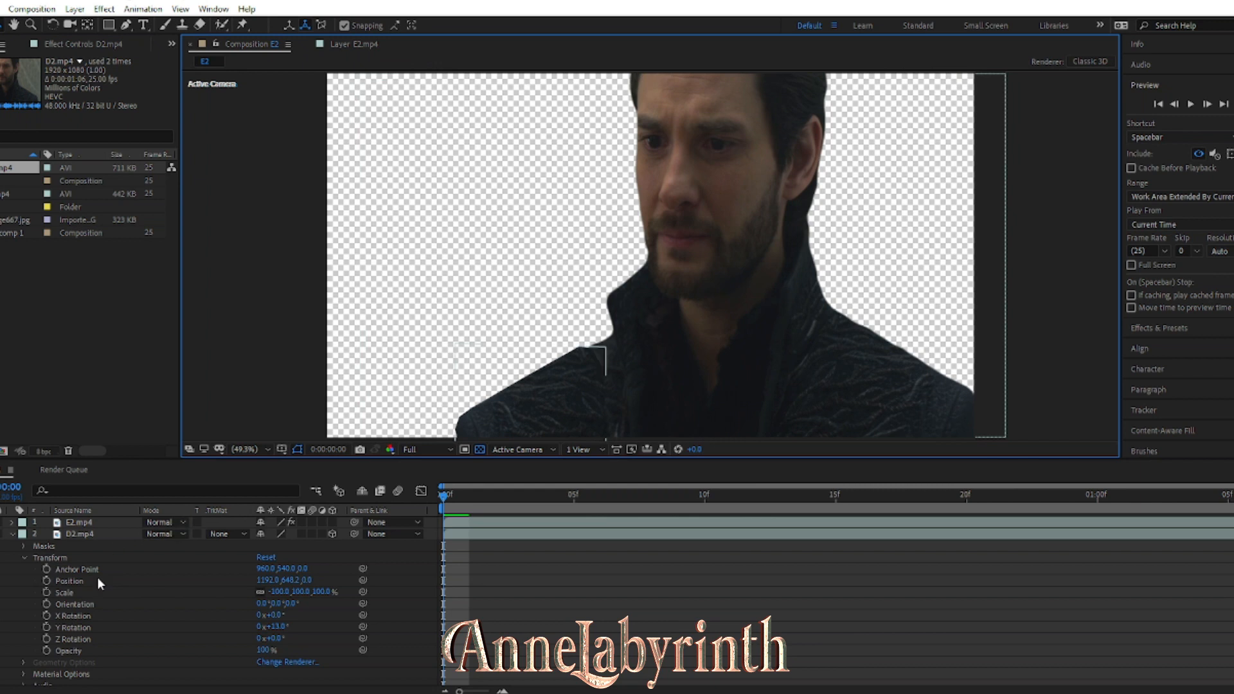
Step: Feather the shoulder layer's mask by 16 pixels and realign the layer with the coat at position 1200, 654.2
left_click(23, 547)
left_click_drag(273, 581, 287, 581)
left_click(276, 346)
left_click(574, 397)
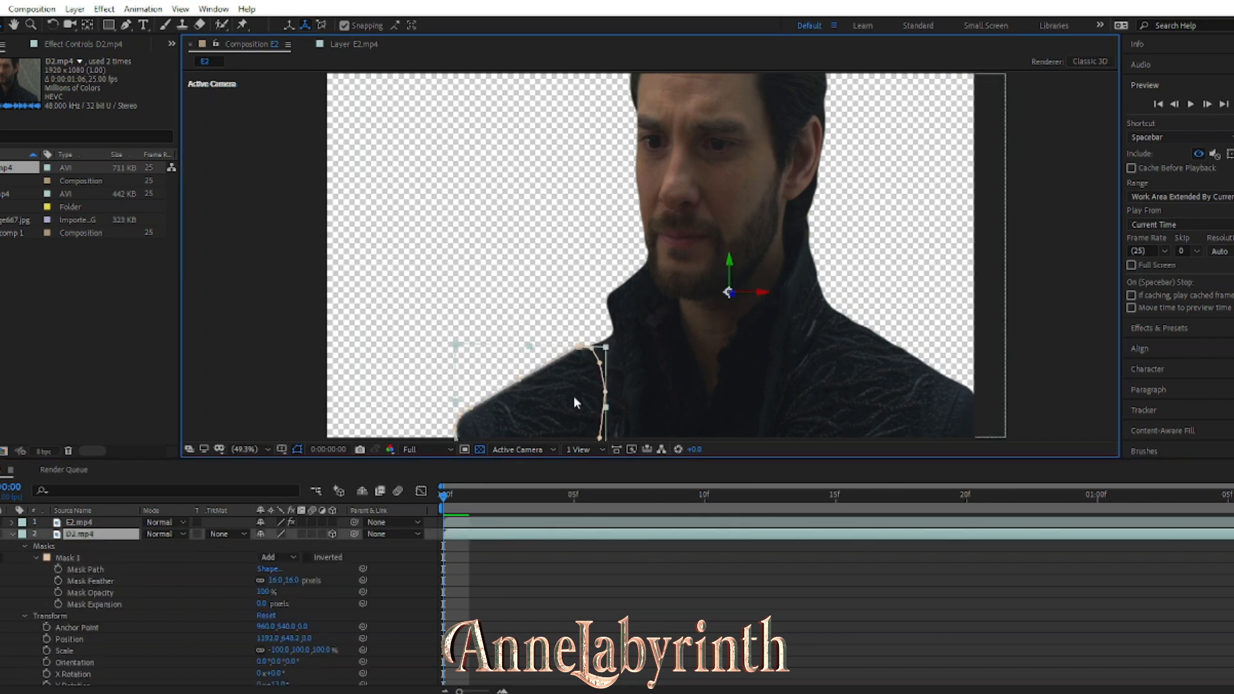
left_click(291, 334)
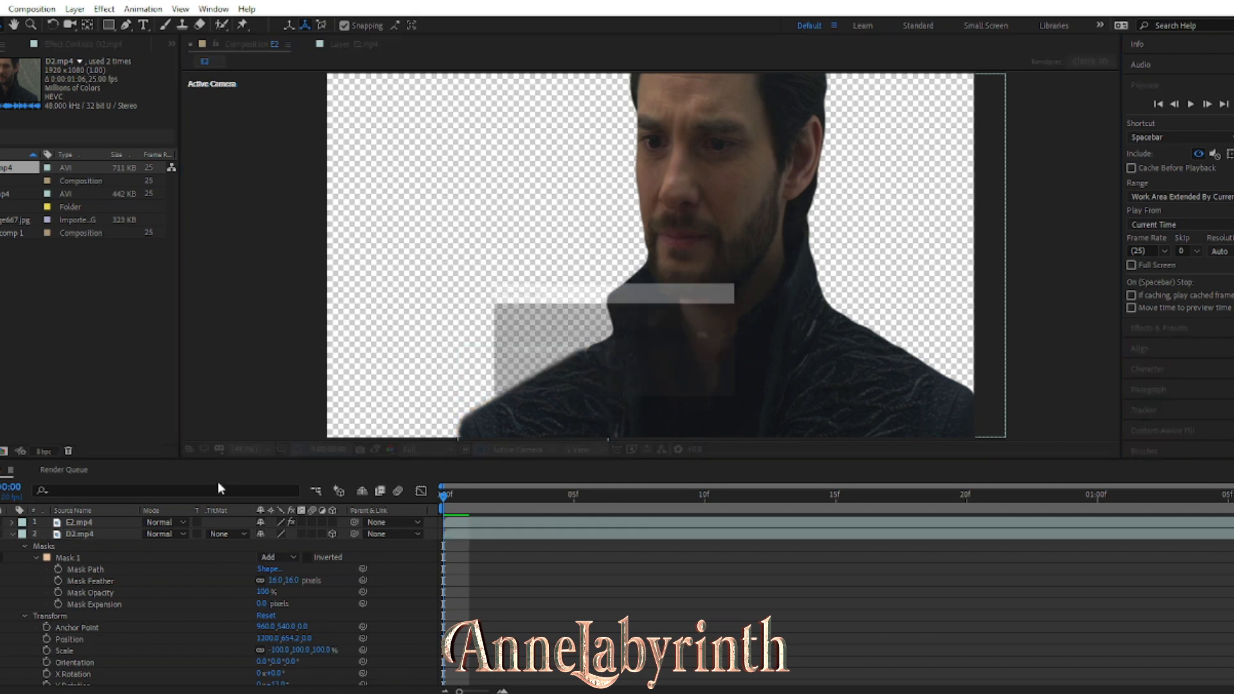
left_click(12, 534)
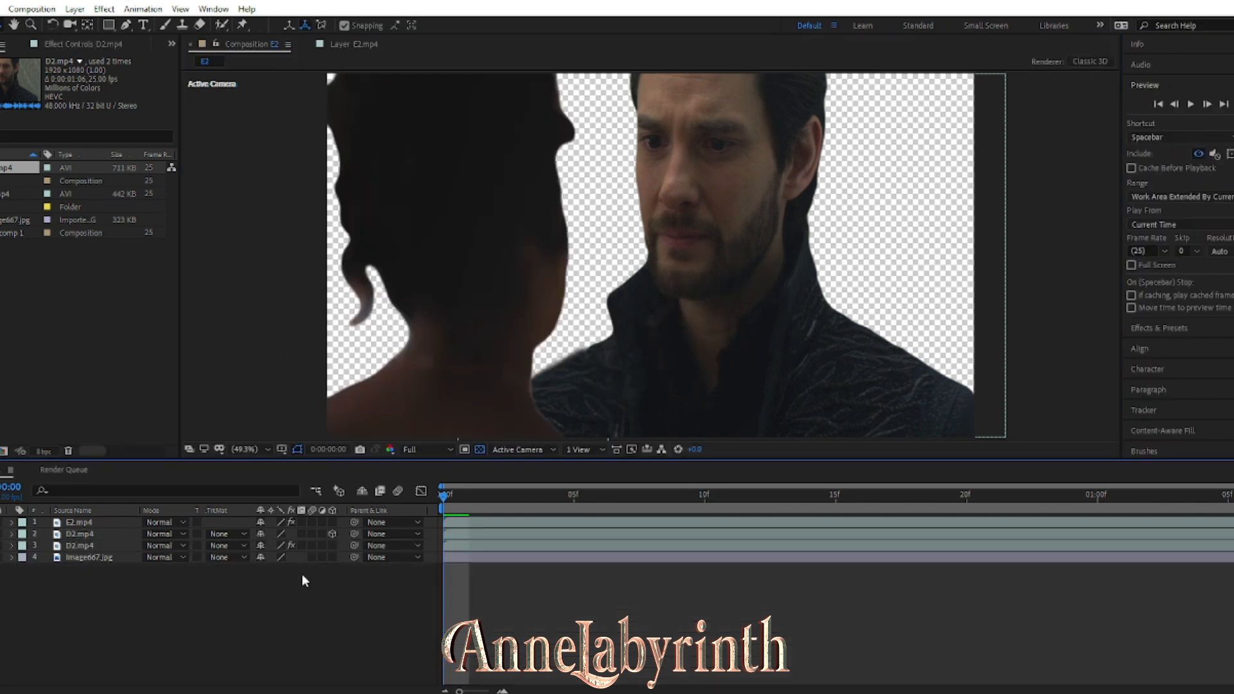
Step: Keyframe the shoulder layer's Mask Path at the first frame and adjust the path at 0:00:01:05 to follow the coat
key("space")
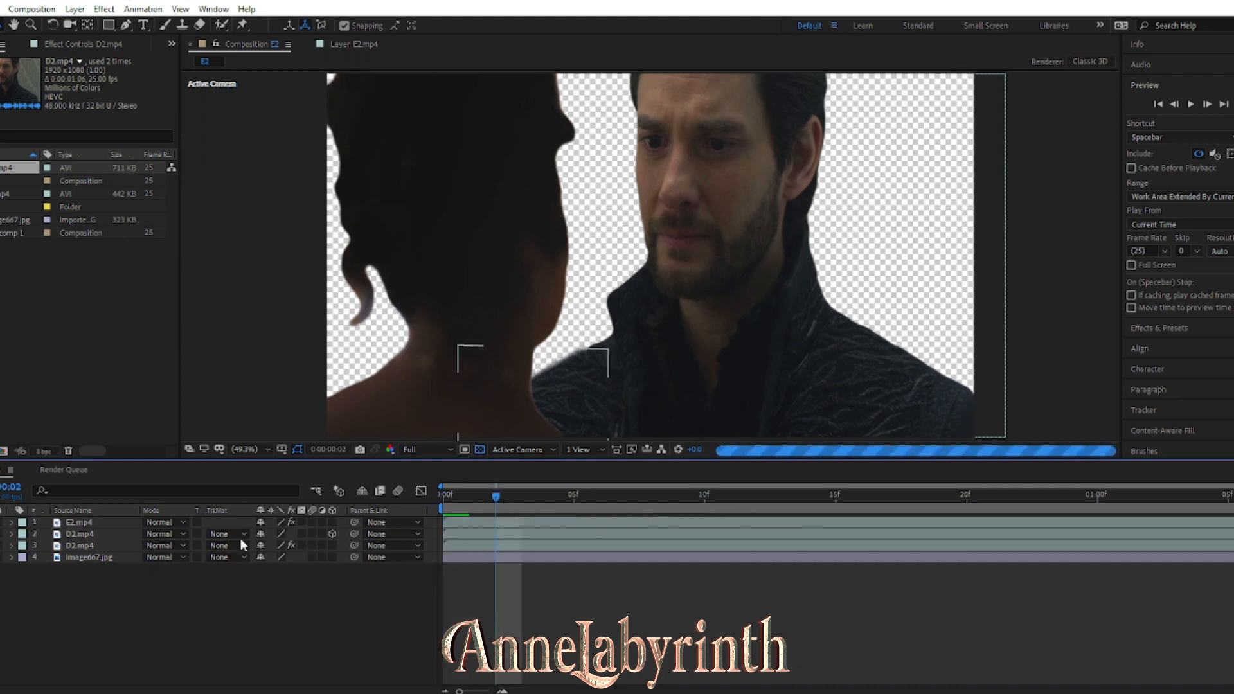
left_click(1113, 511)
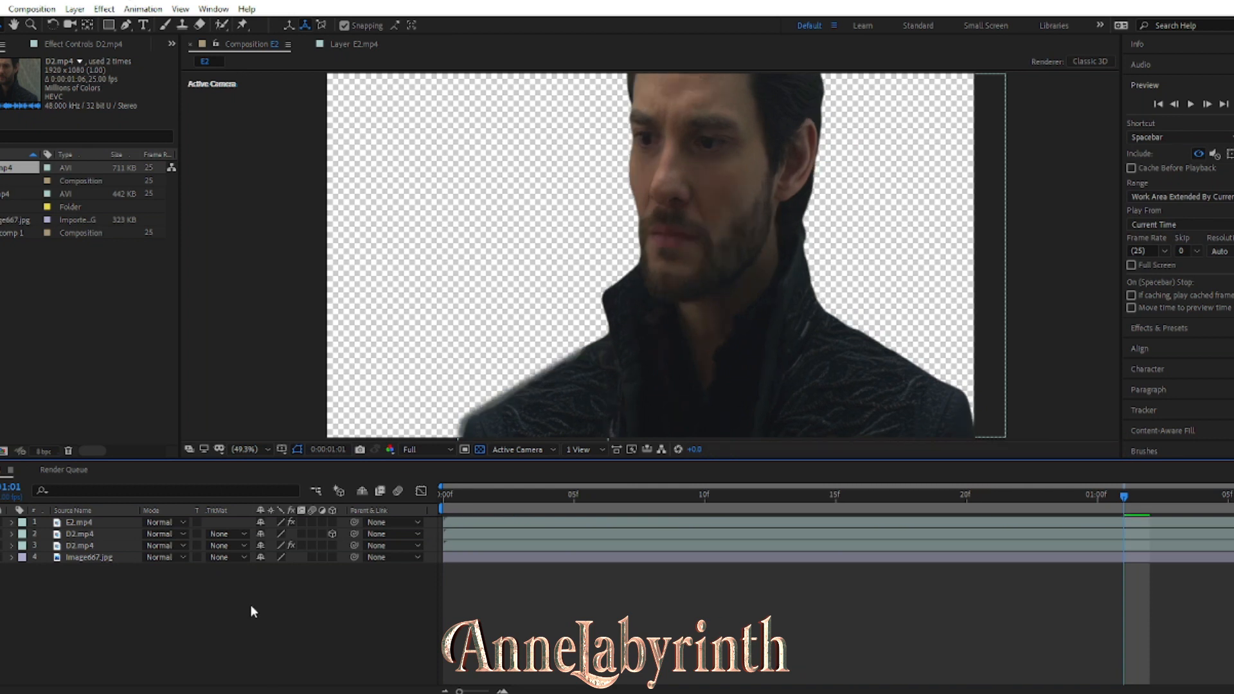
left_click(11, 534)
left_click_drag(1124, 496, 1229, 524)
left_click(58, 558)
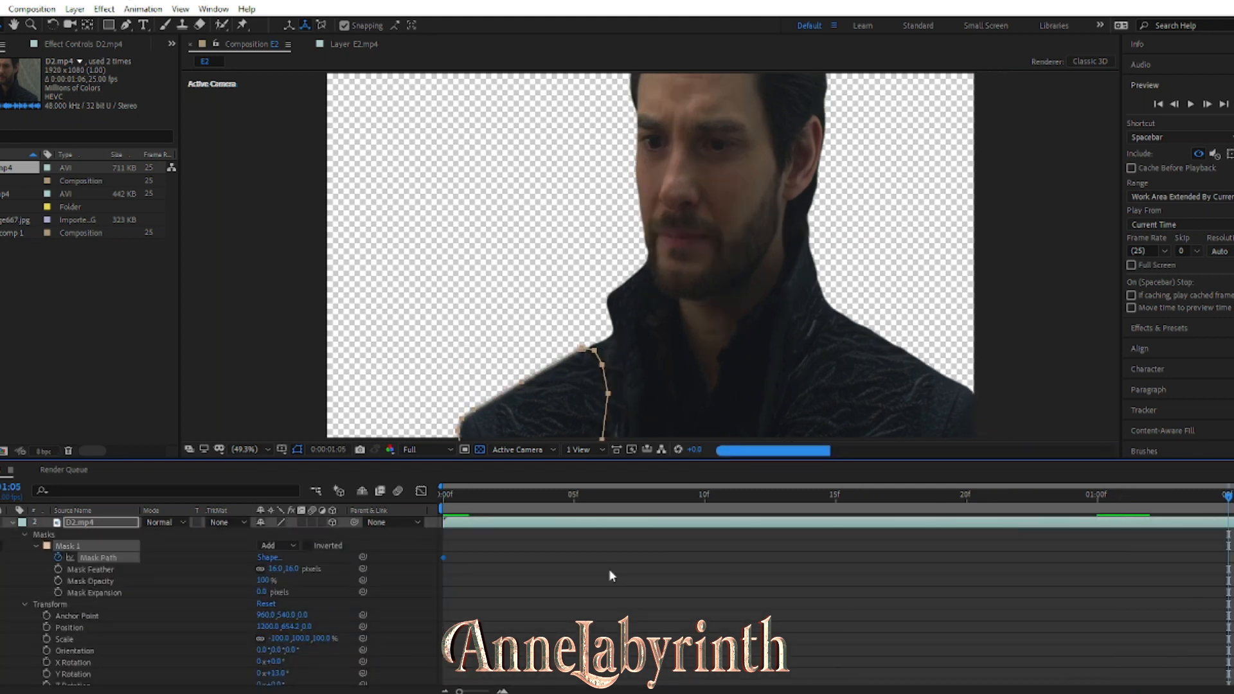
double_click(522, 387)
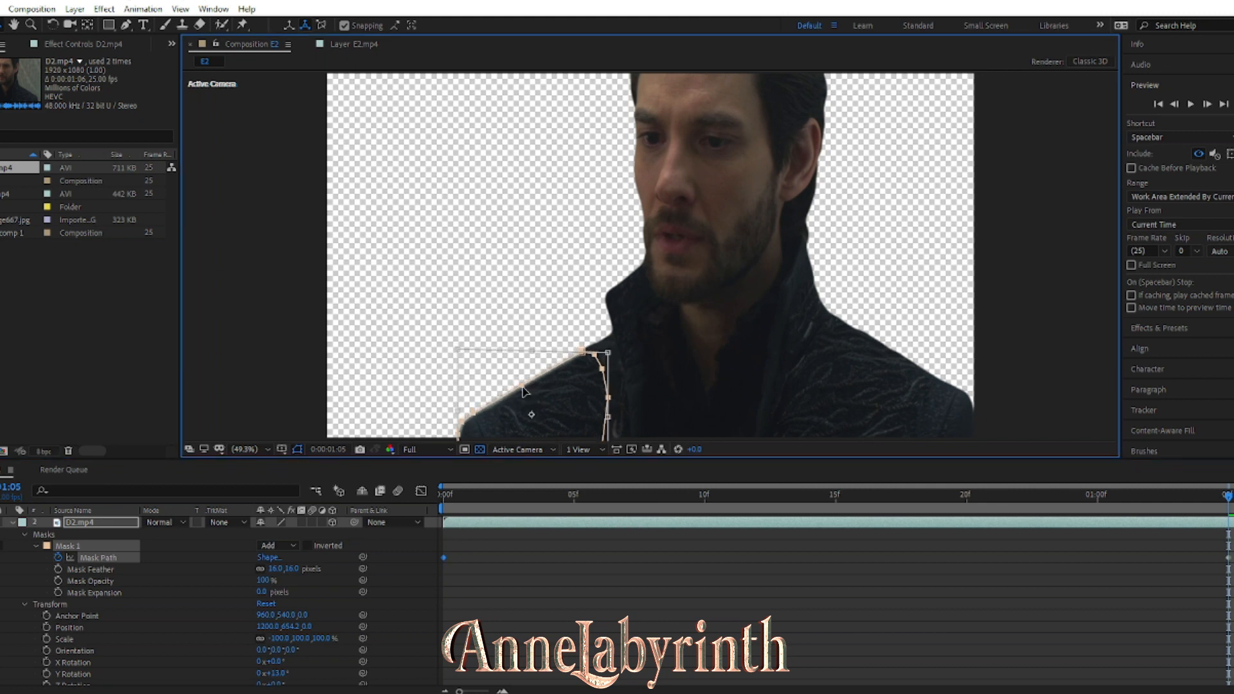
left_click(13, 523)
left_click(101, 610)
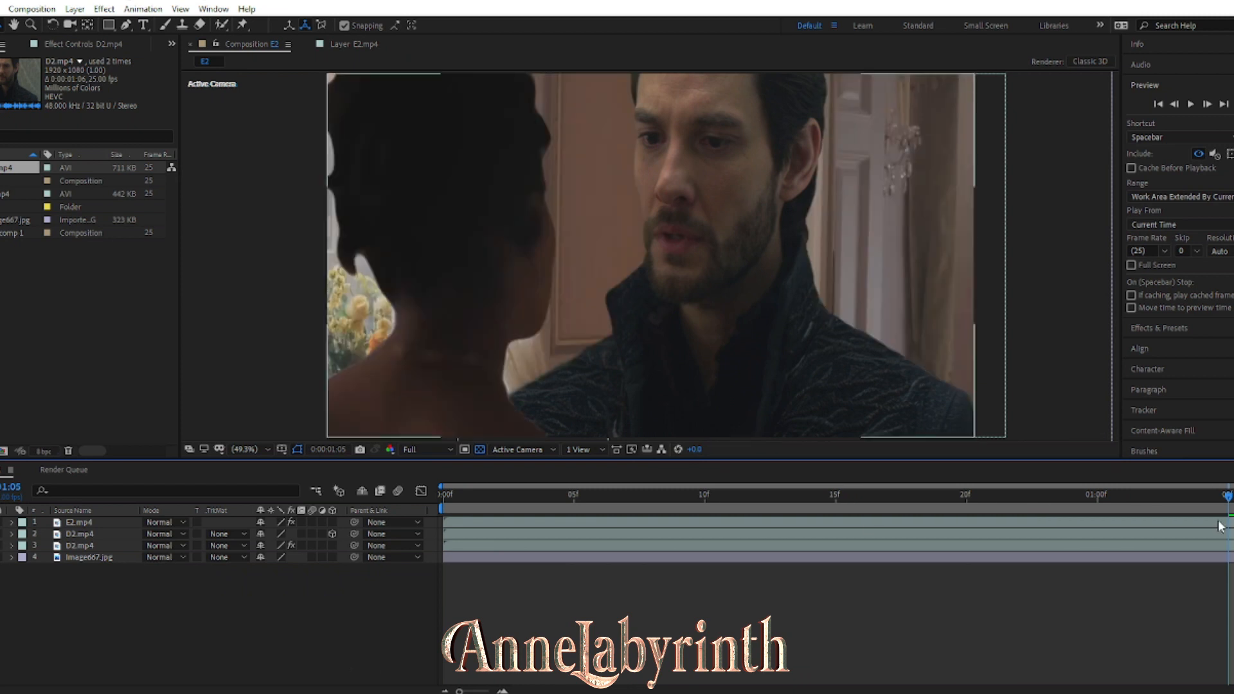
Step: Save the project and preview the full composite from the first frame to 0:00:01:05
key("space")
key("ctrl+s")
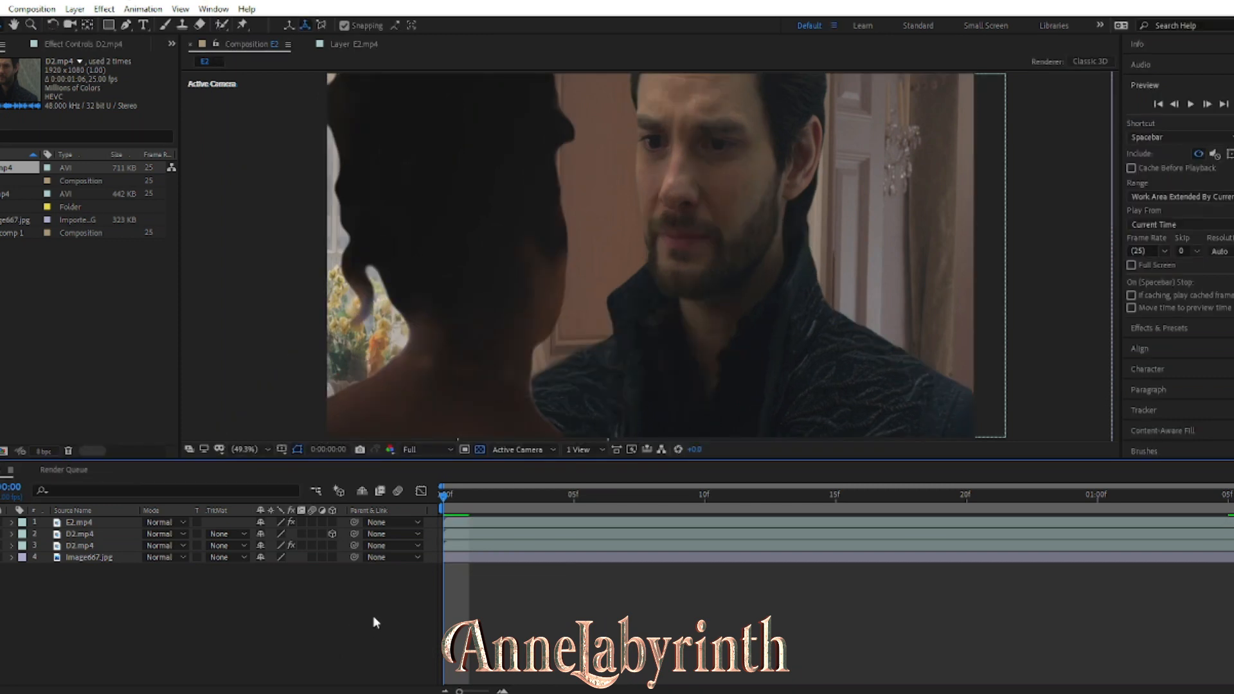
left_click_drag(468, 504, 1228, 511)
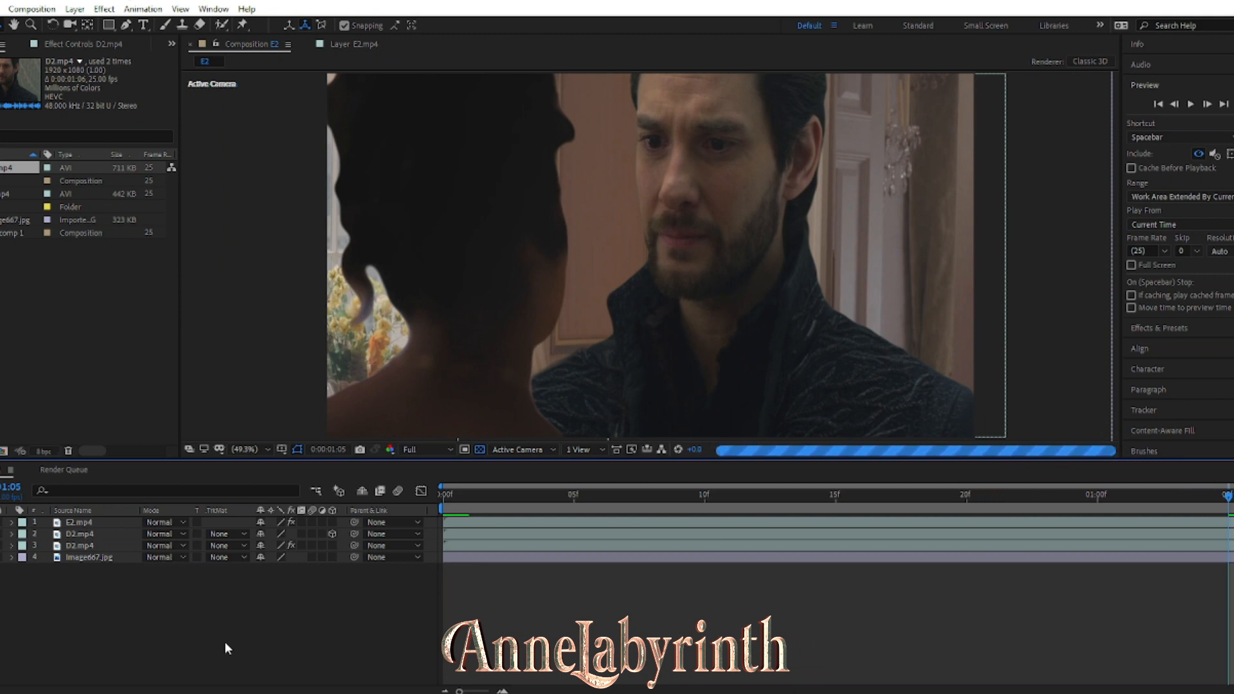
left_click_drag(1229, 496, 365, 611)
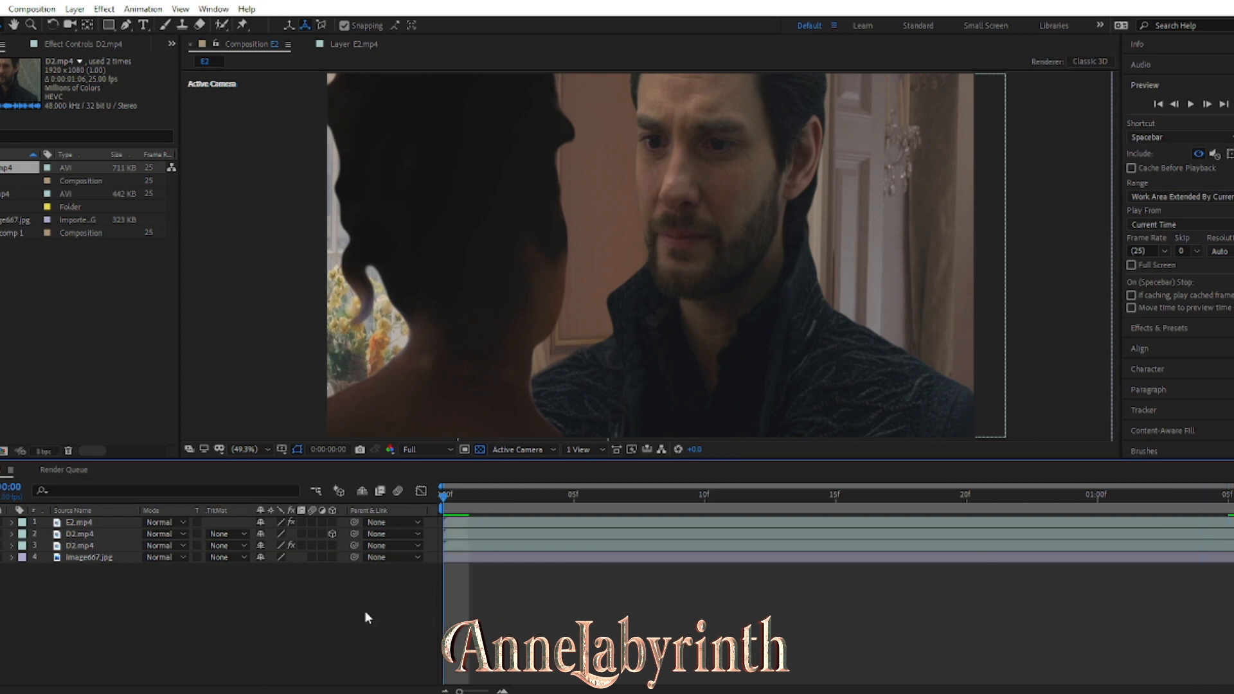
Step: Add the E2 composition to the render queue and confirm a custom AVI output module
left_click(0, 9)
left_click(239, 242)
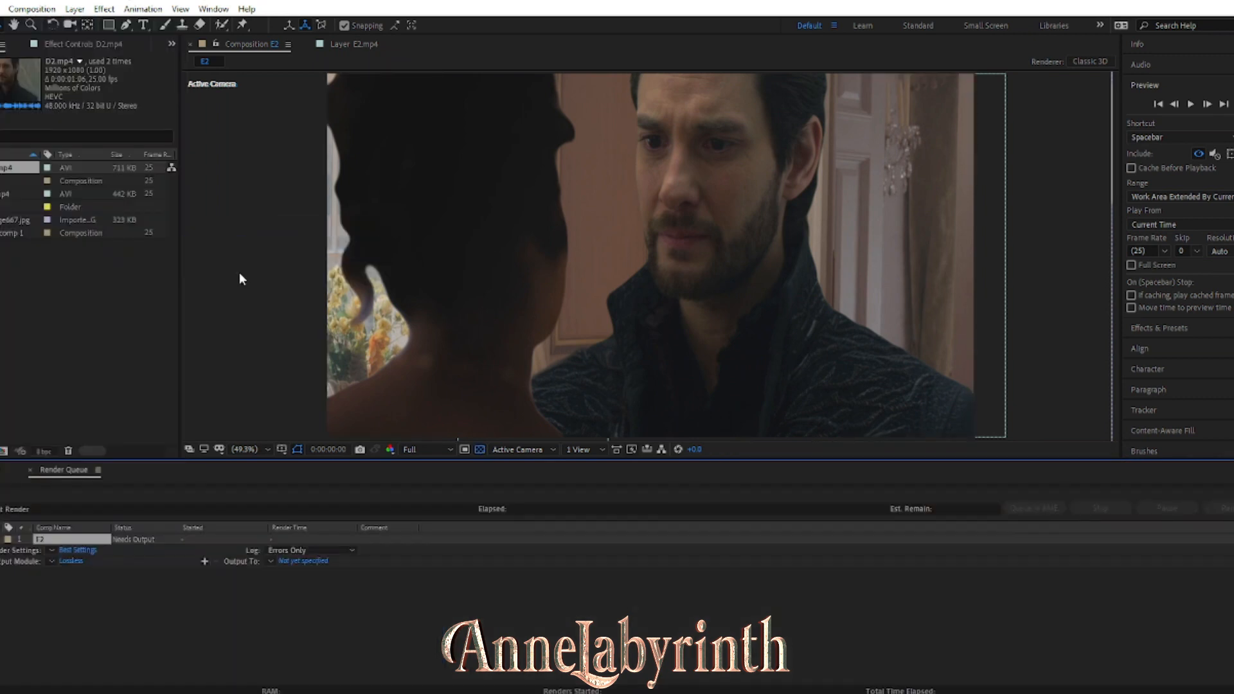
left_click(72, 561)
left_click(707, 561)
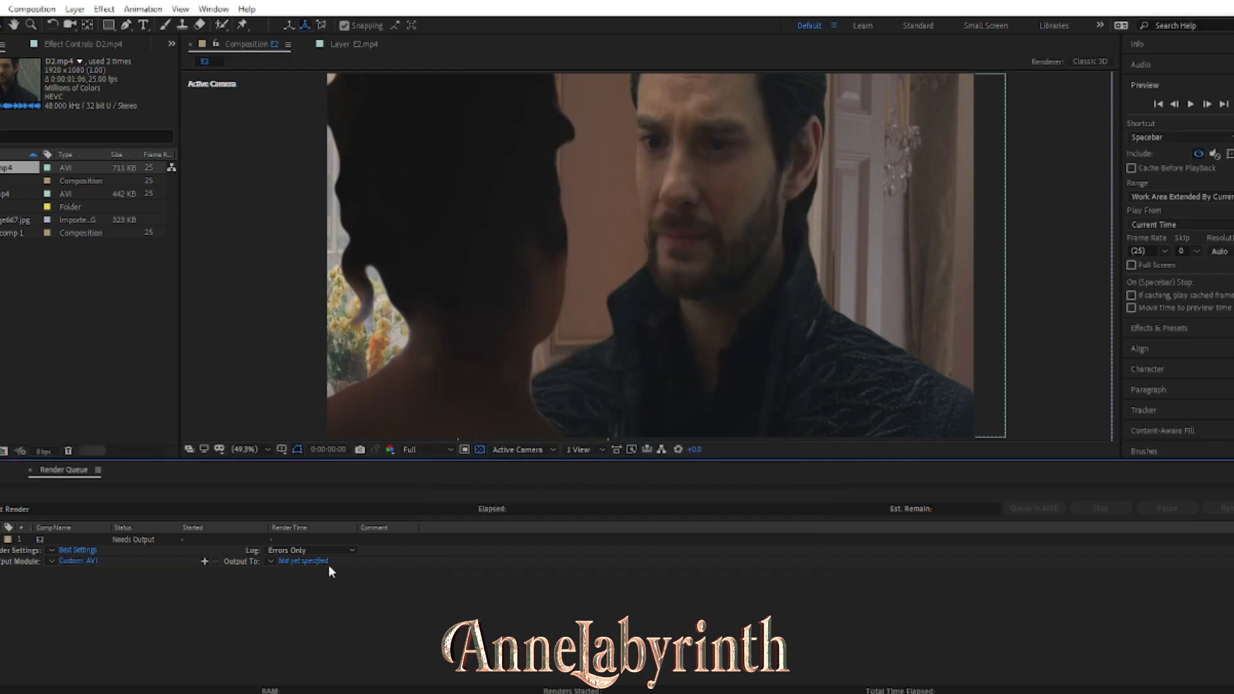
Step: Set the output file name to Clip 2 and start the render
left_click(322, 563)
type("Clip 2")
key("Return")
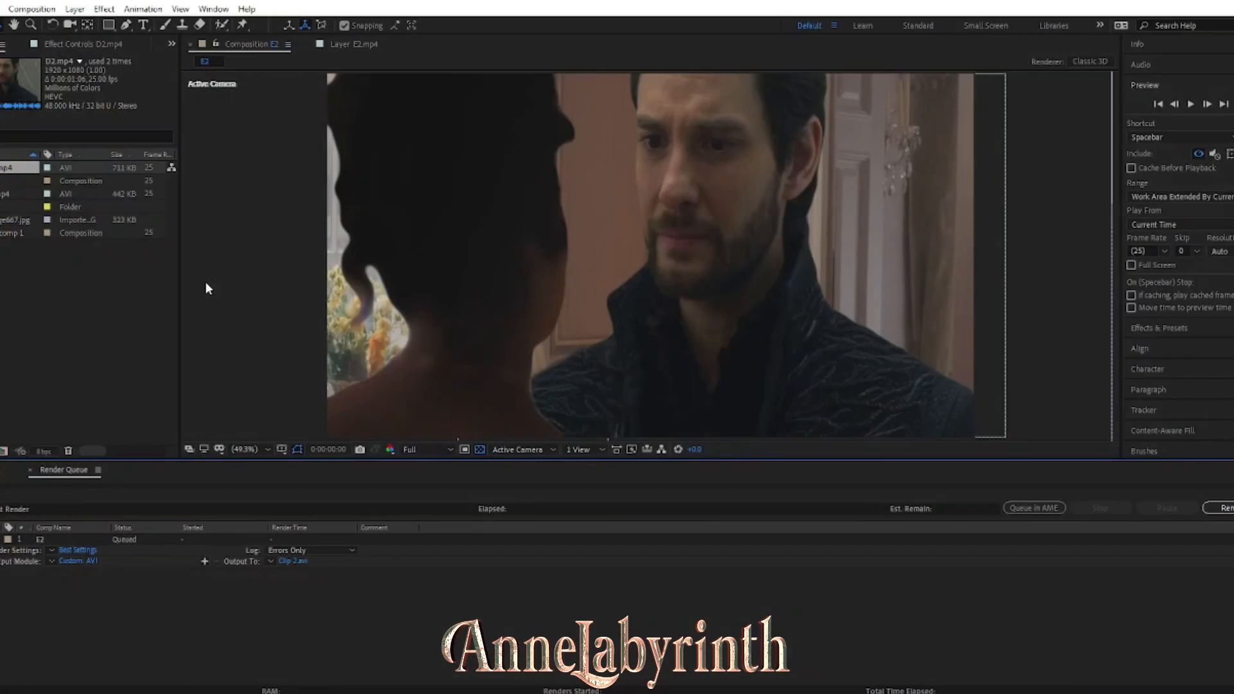
left_click(1217, 508)
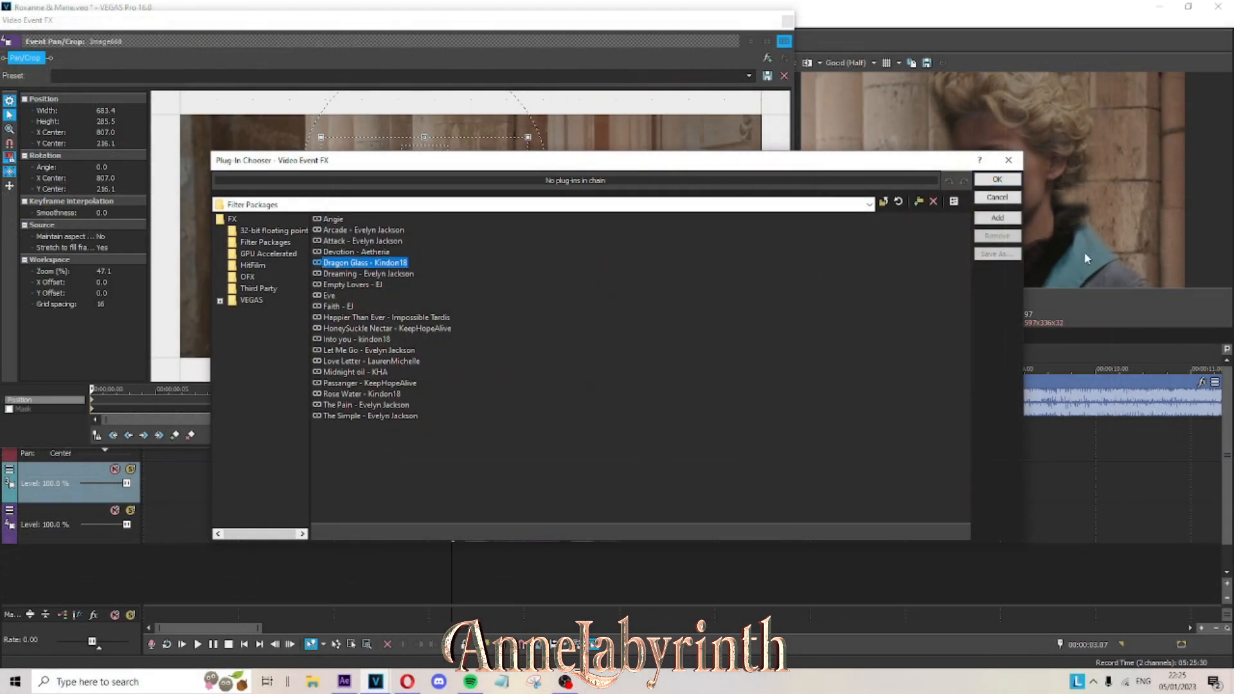
Step: In VEGAS Pro, apply the Dragon Glass - Kindon18 filter package to the background image event
left_click(997, 218)
left_click(997, 179)
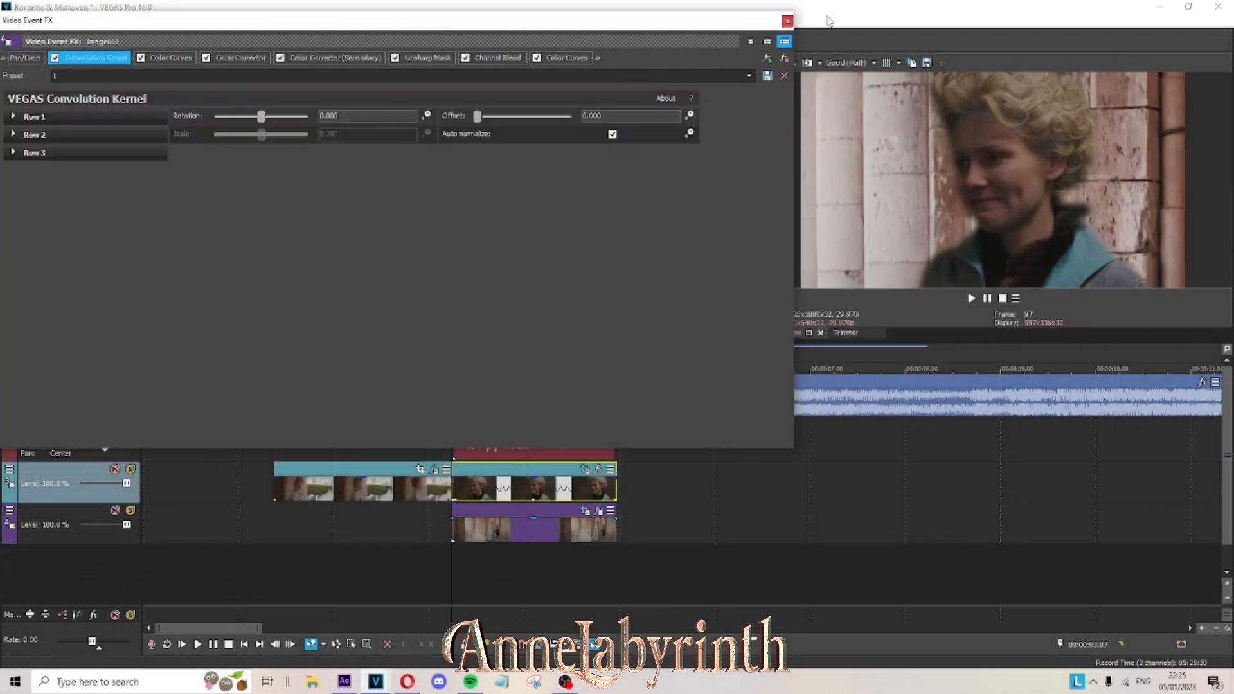
left_click(786, 22)
Step: Apply the Dragon Glass - Kindon18 package to the 6797218 clip and place Pan/Crop last in its effect chain
left_click(596, 471)
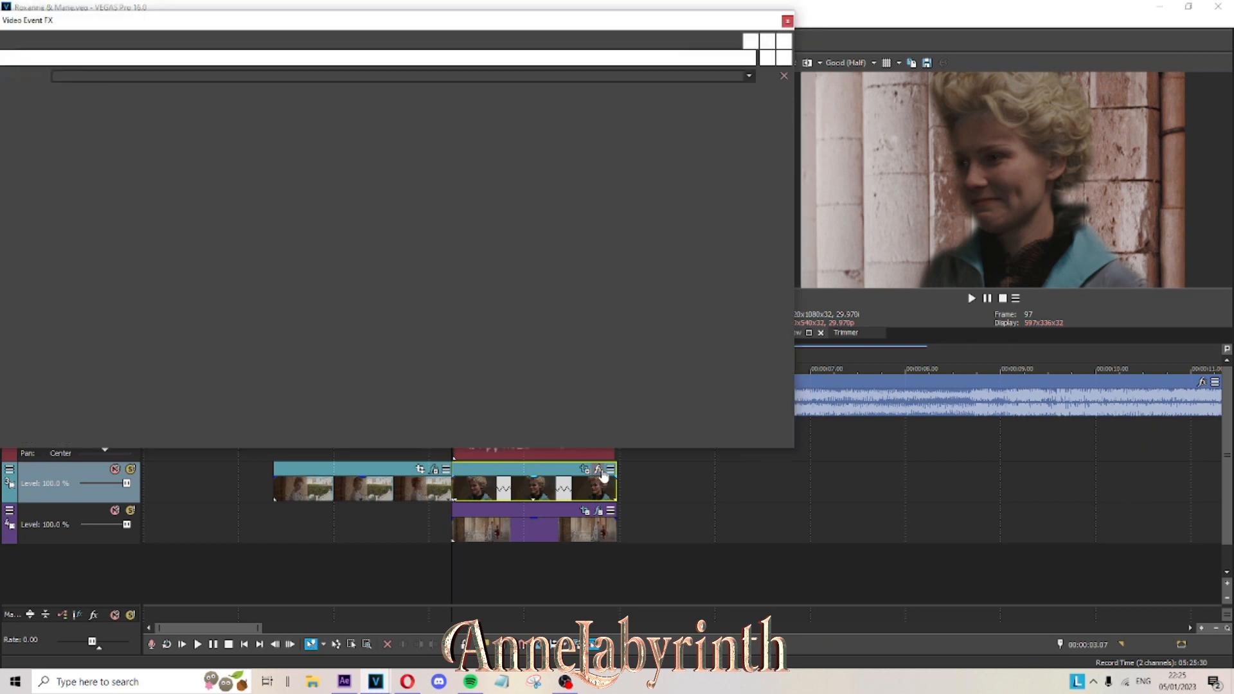
left_click(368, 263)
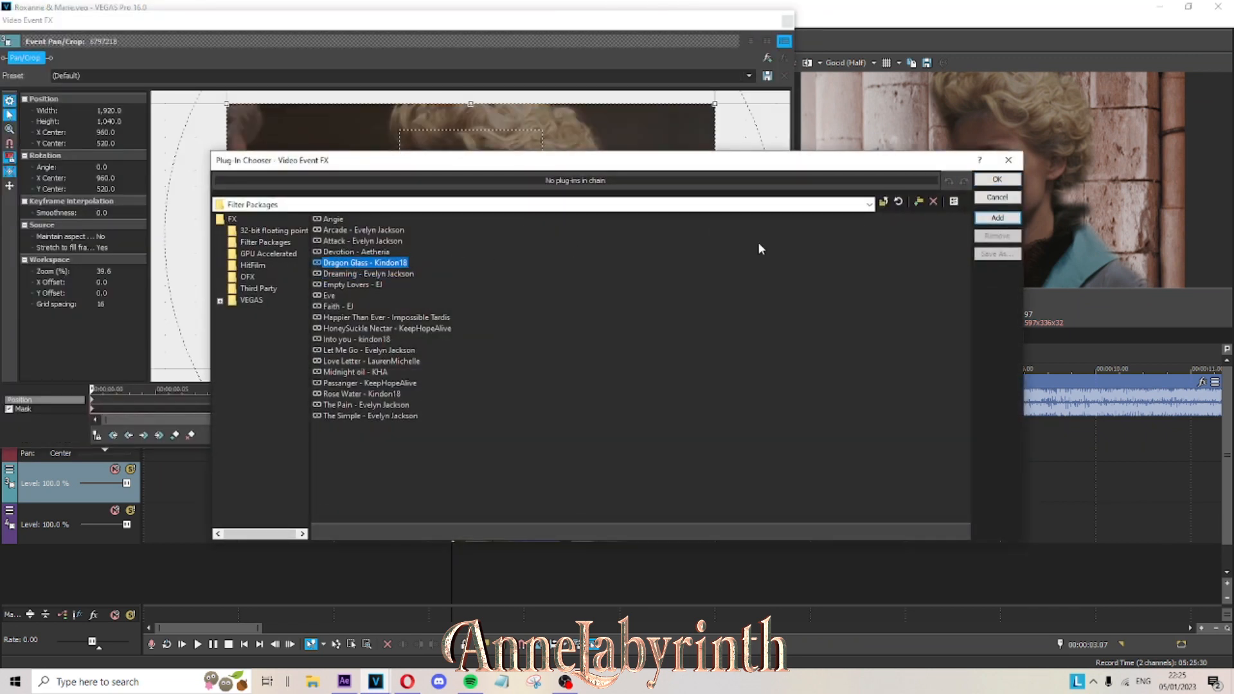
left_click(997, 218)
left_click(997, 180)
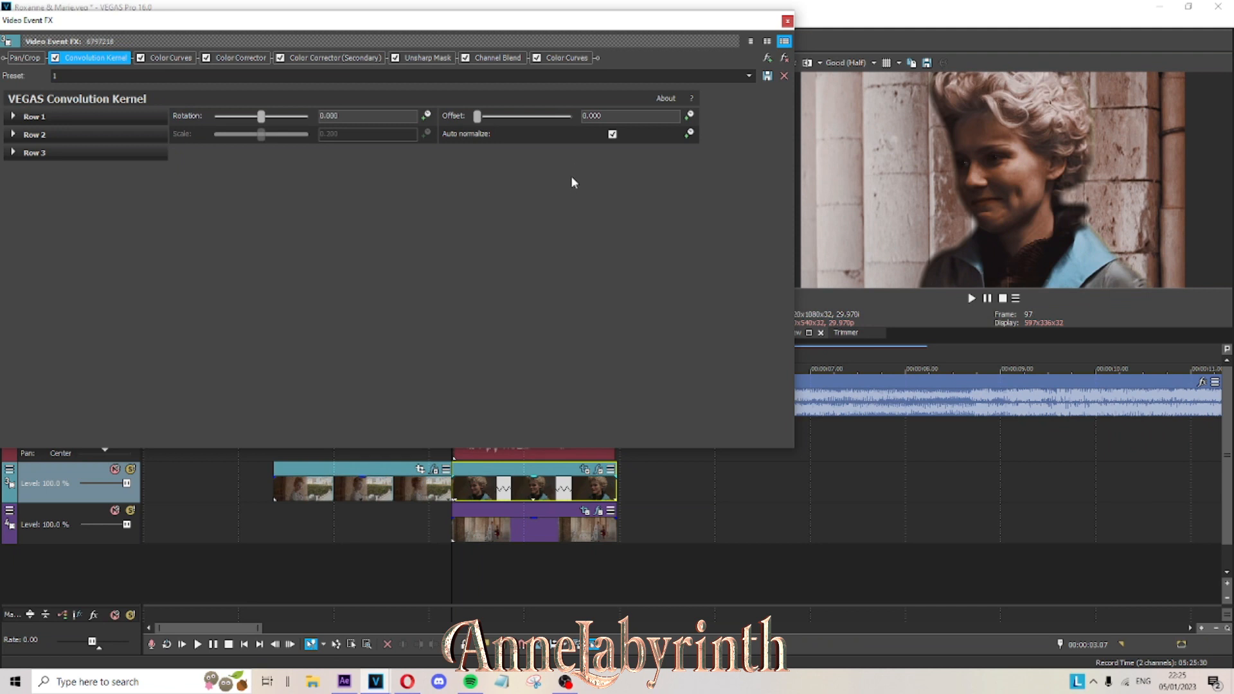
left_click_drag(592, 75, 594, 75)
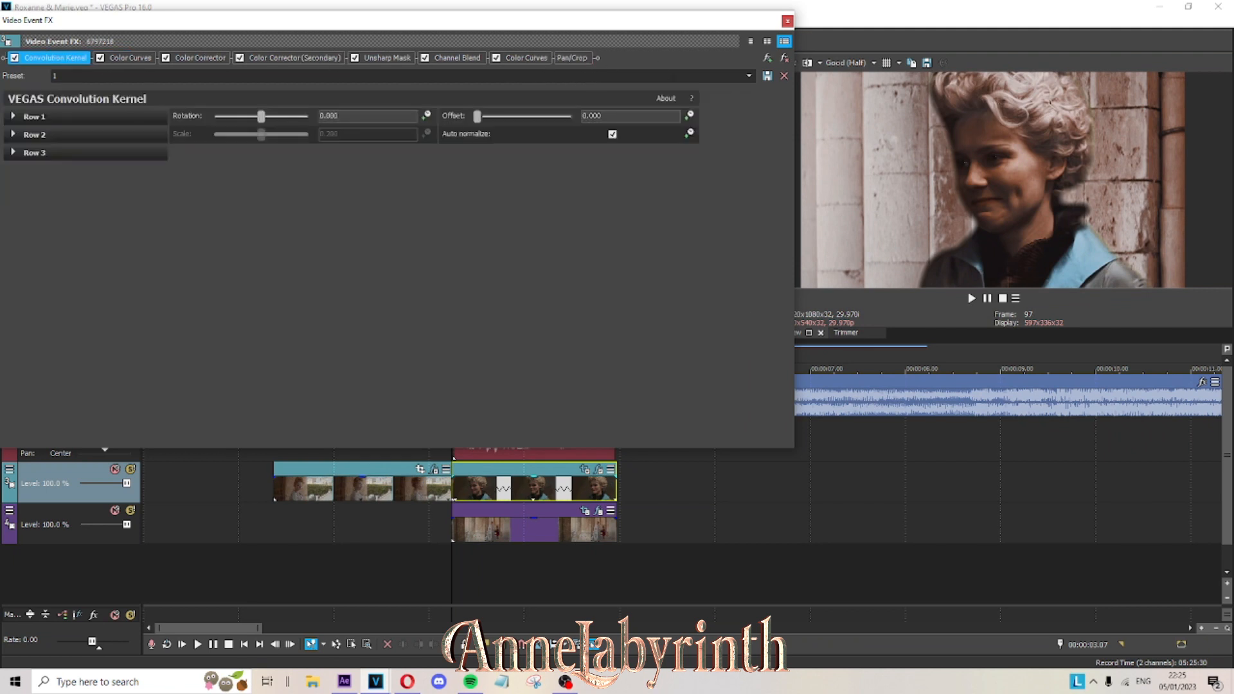
left_click(787, 20)
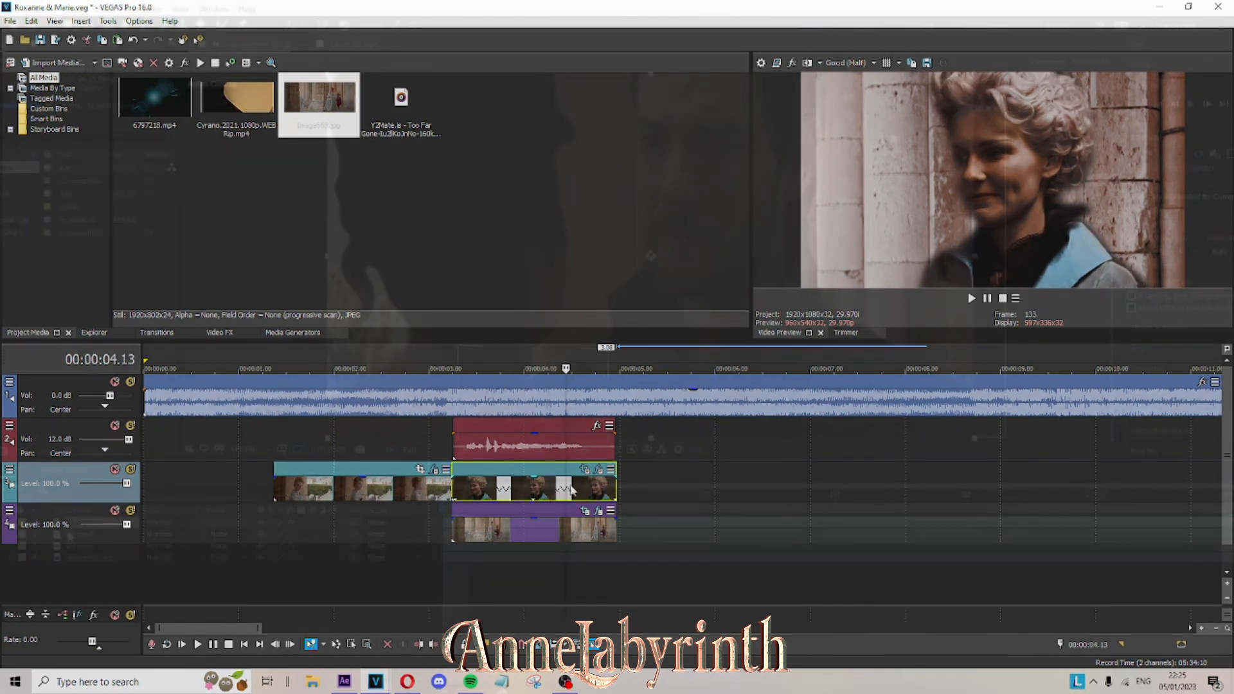
Step: Switch to After Effects and hide the E2.mp4 and D2.mp4 layers to examine the full Image667.jpg background
left_click(103, 536)
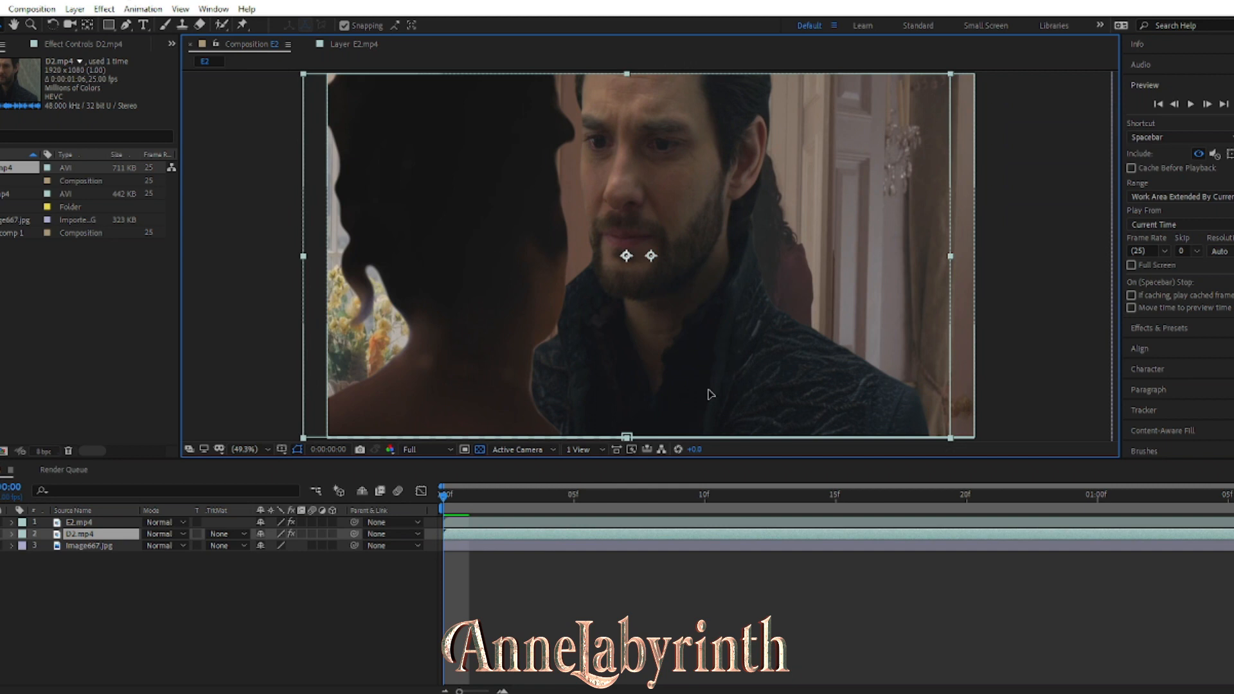
left_click(296, 630)
left_click(192, 522)
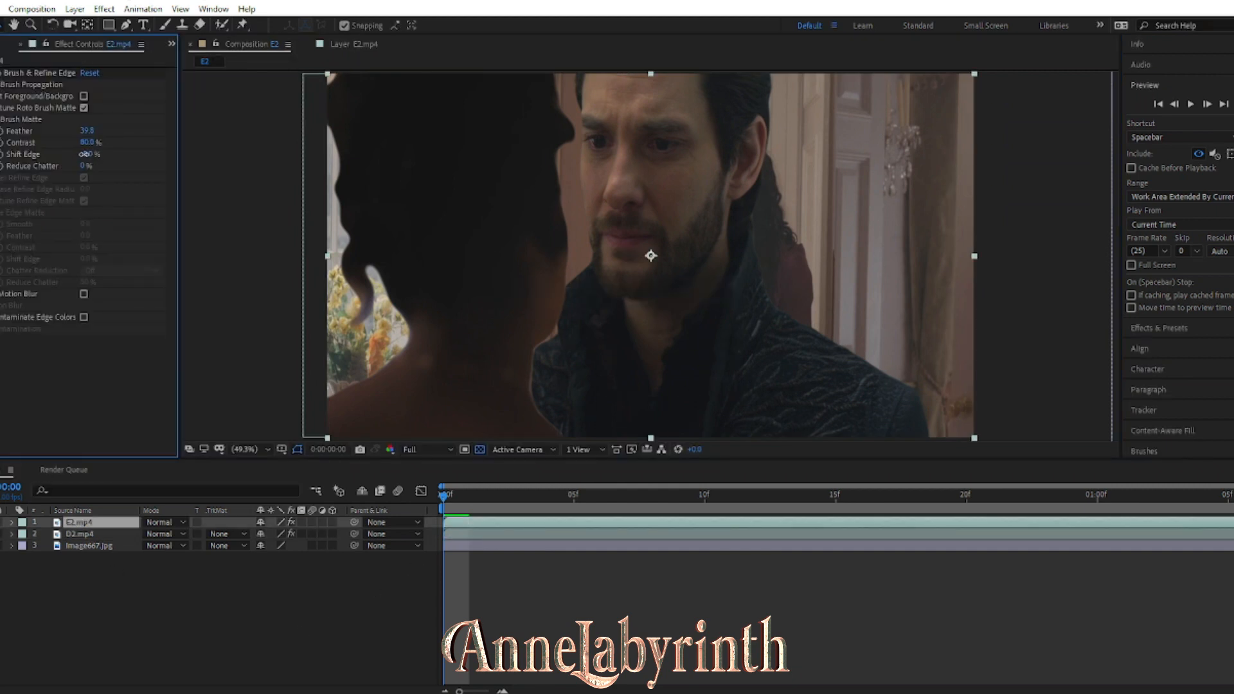
left_click(334, 592)
left_click(103, 546)
left_click(1, 534)
left_click(2, 523)
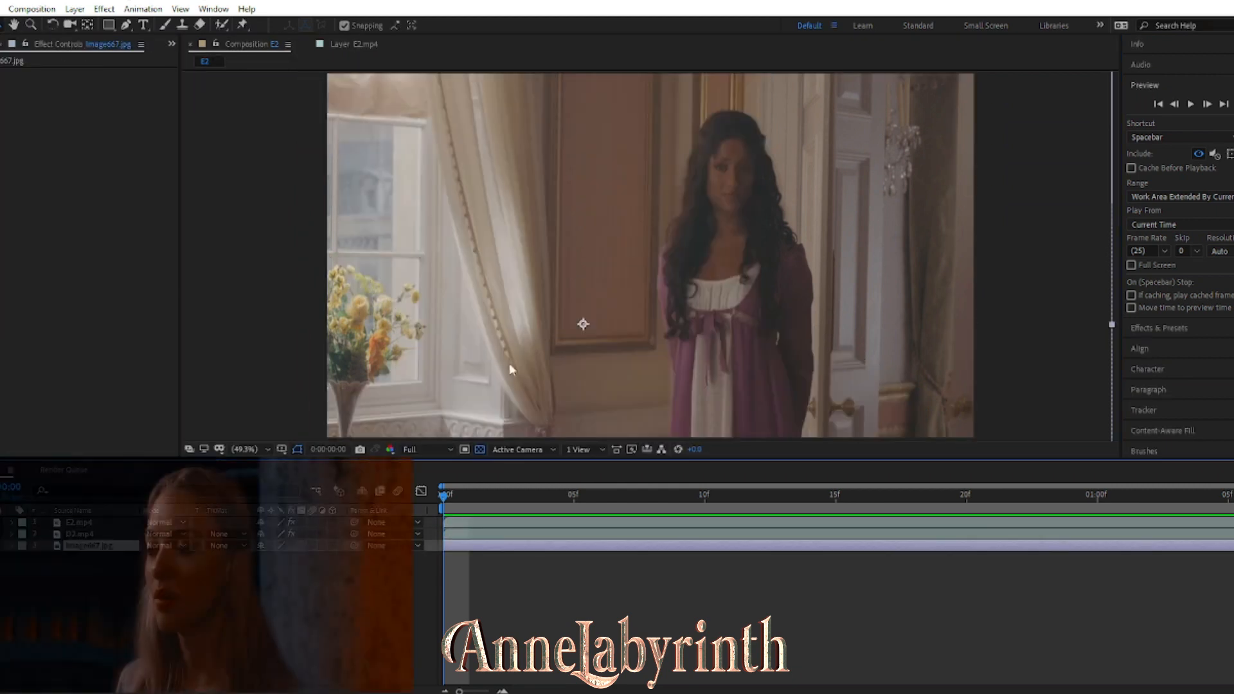
Step: Show D2.mp4 and draw a closed Pen mask on Image667.jpg around the background woman visible behind the man's neck
left_click(2, 534)
left_click(1154, 90)
left_click(126, 25)
left_click(771, 141)
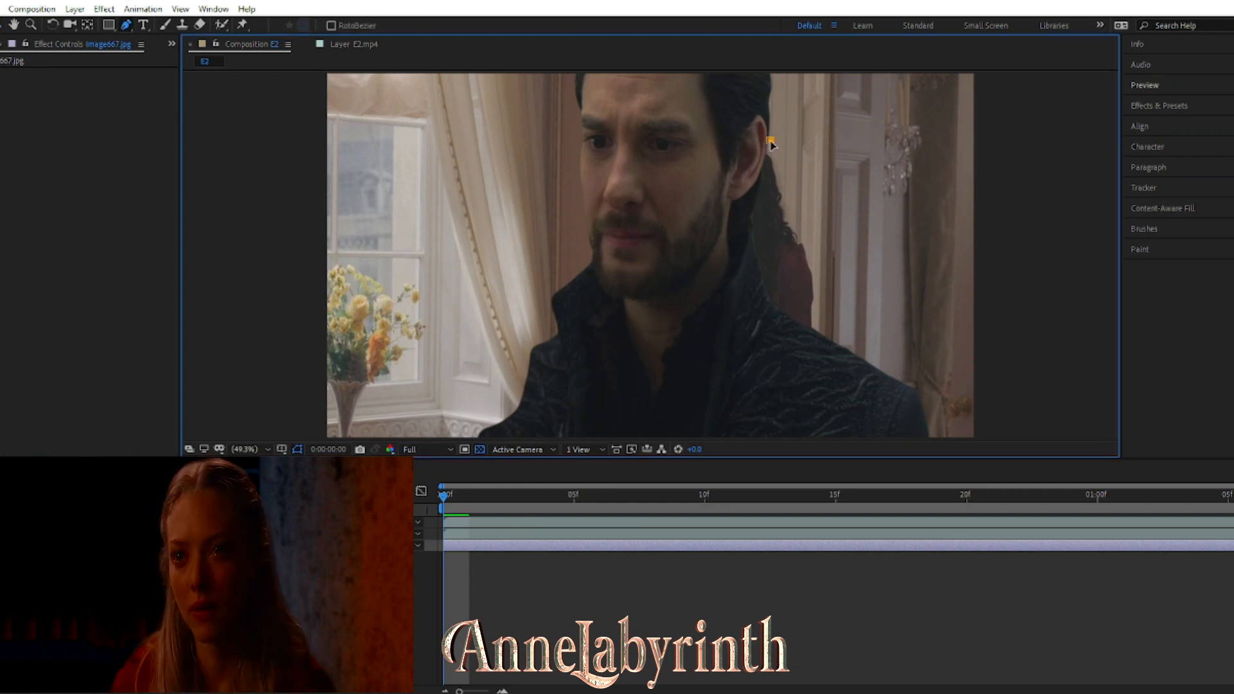
left_click(749, 268)
left_click(755, 299)
left_click(764, 314)
left_click(779, 329)
left_click(795, 333)
left_click(807, 334)
left_click(819, 326)
left_click(817, 293)
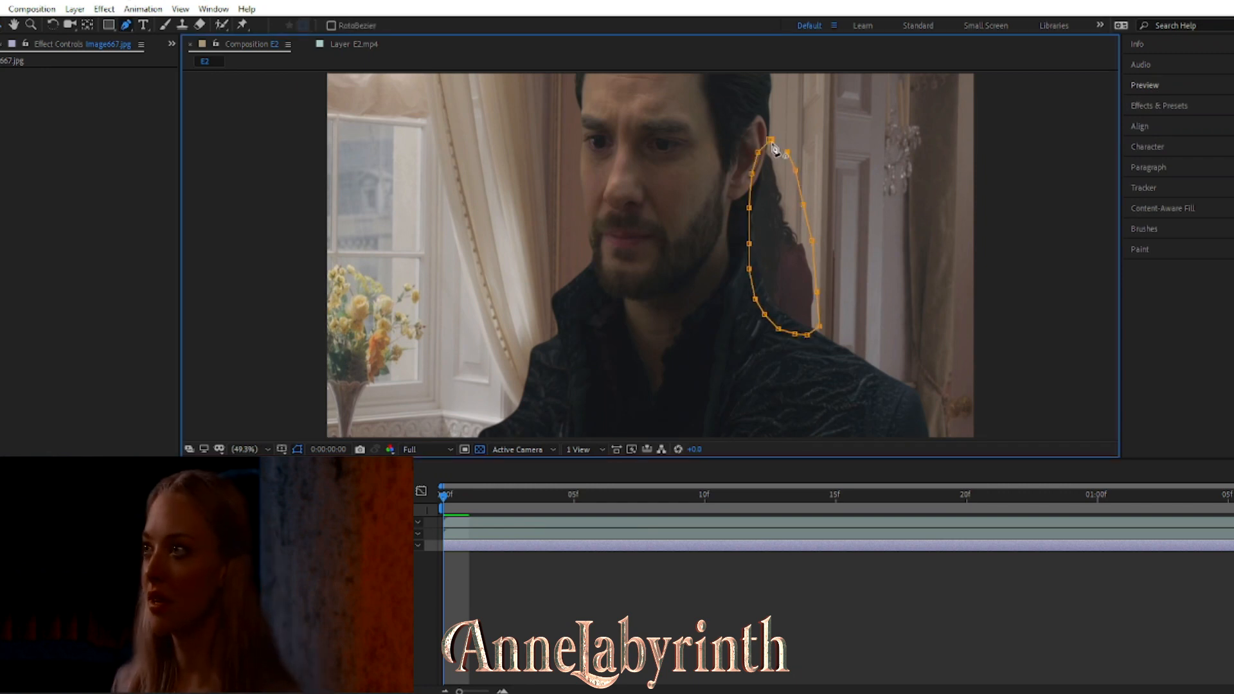
Step: Set the background mask to Subtract and generate a Content-Aware Fill layer with the Surface method over the work area
left_click(2, 522)
left_click(2, 523)
left_click(1, 534)
left_click(53, 545)
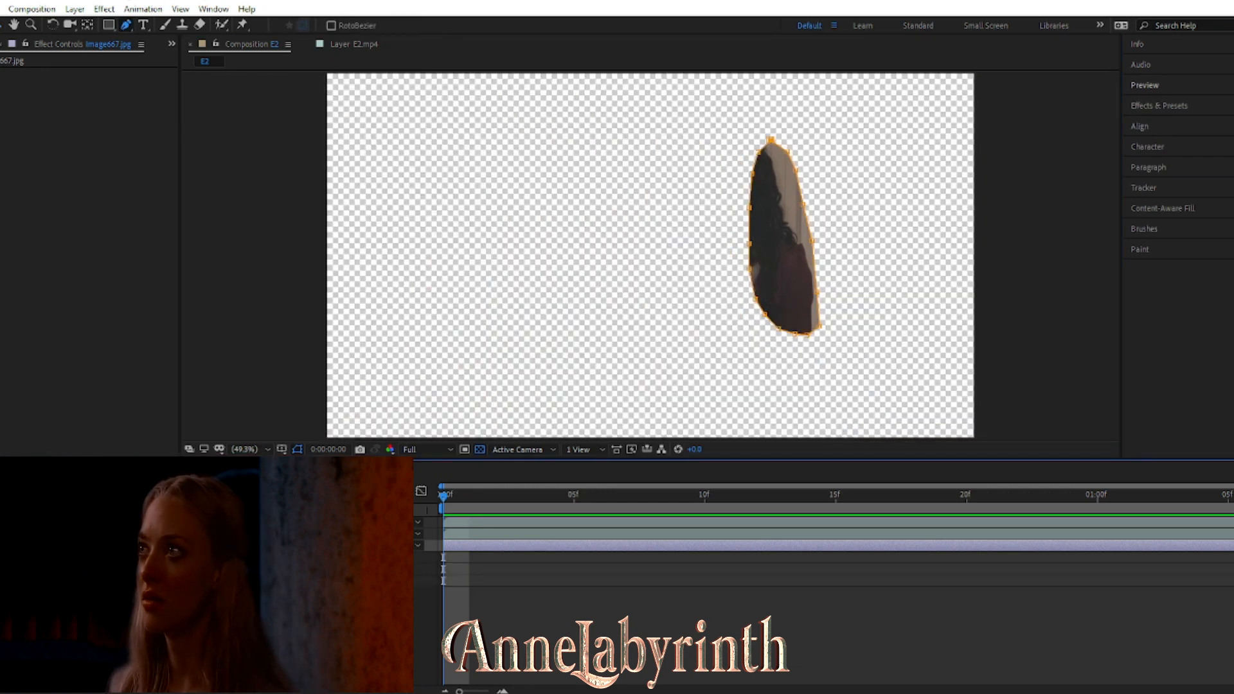
key("ctrl+shift+i")
left_click(1163, 207)
left_click(1193, 421)
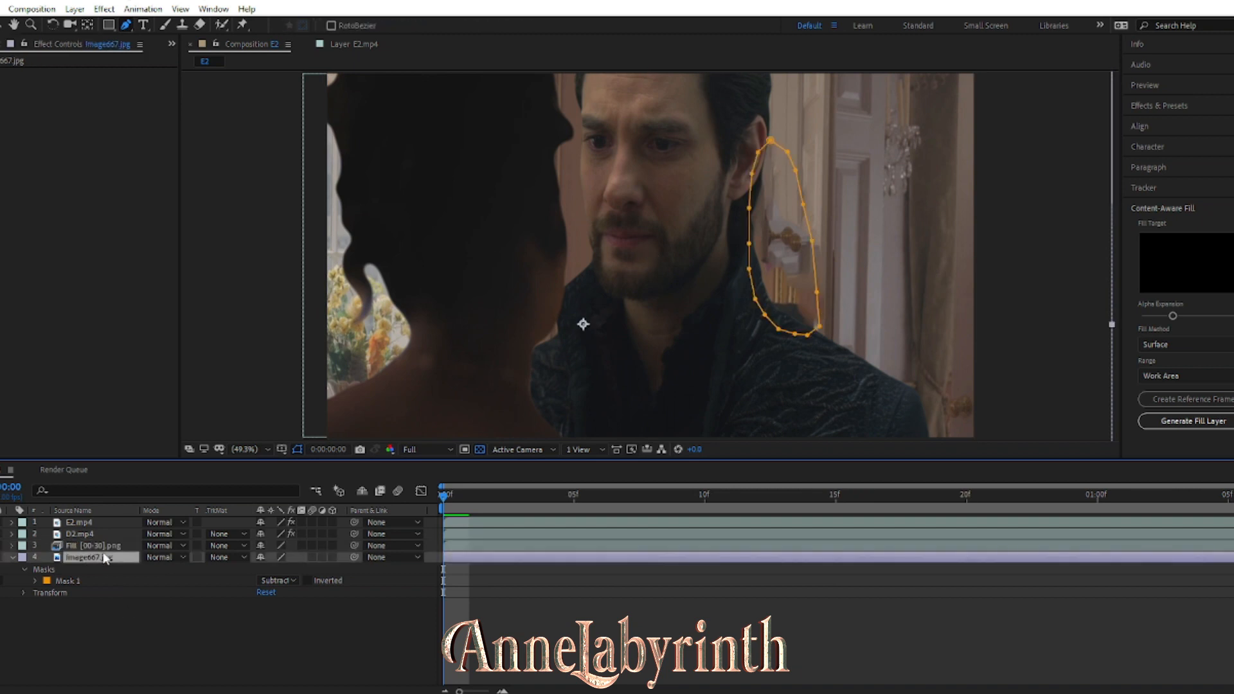
Step: Remove the generated fill layer and delete the mask from Image667.jpg
left_click(129, 558)
left_click(76, 556)
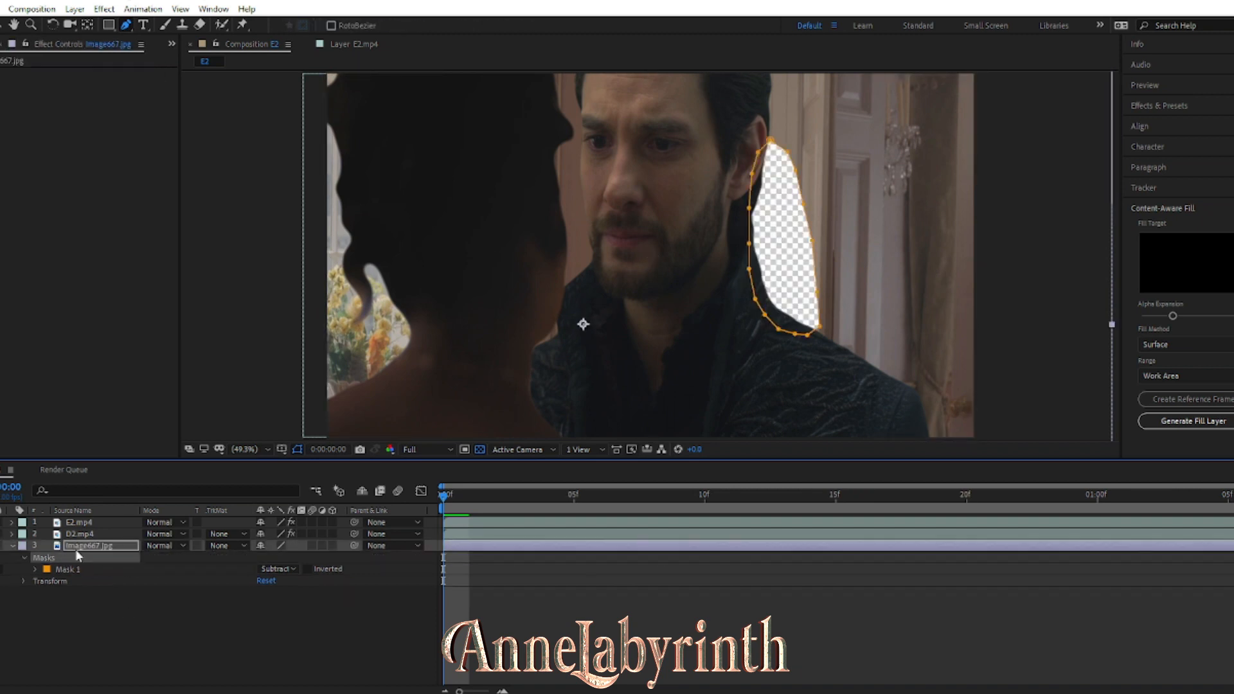
key("Delete")
Step: Move the Image667.jpg background left until the man hides the background woman, and check the composite's last frame
scroll(671, 398, "down", 2)
left_click(766, 370)
left_click(2, 25)
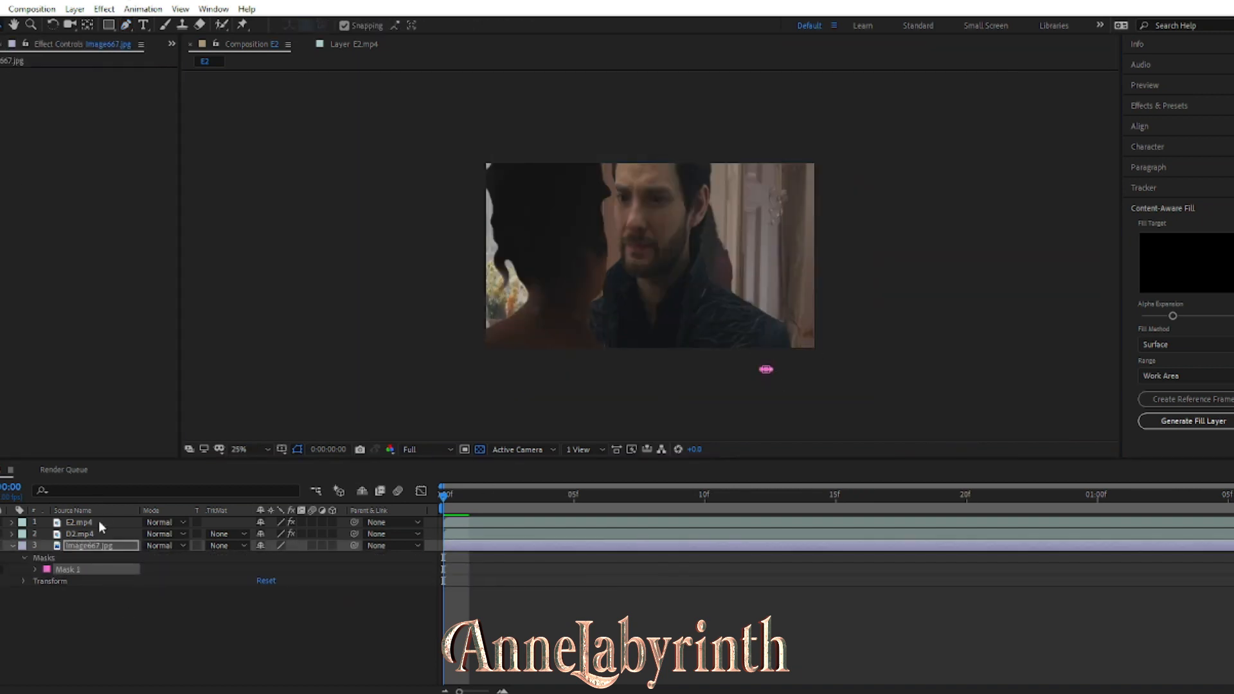
left_click(90, 545)
left_click_drag(804, 318, 769, 319)
left_click(251, 449)
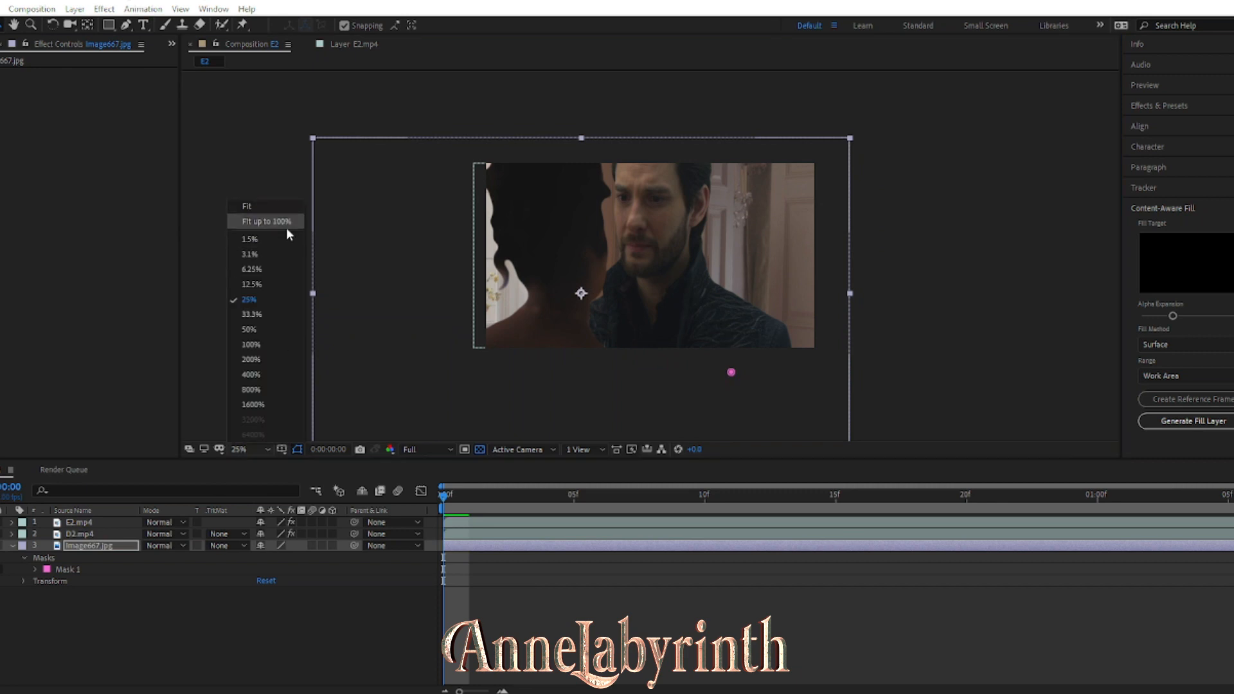
left_click(285, 222)
left_click(457, 539)
key("End")
left_click(1145, 85)
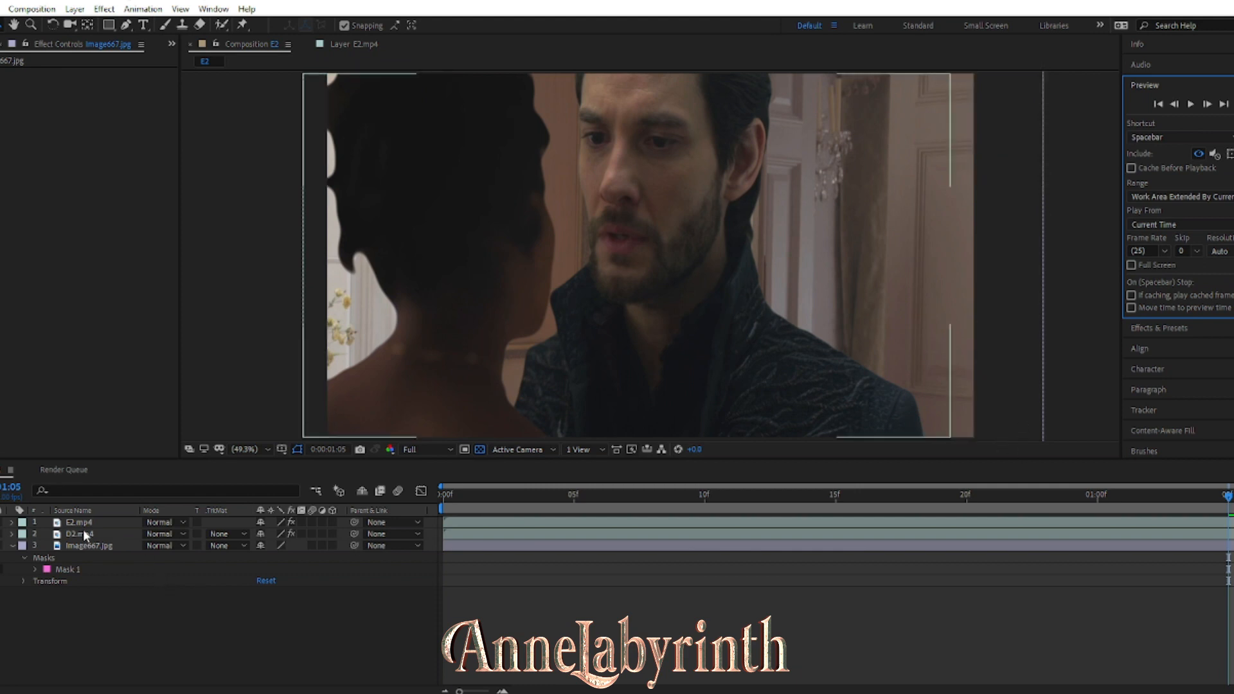
Step: Return to the first frame and queue the revised E2 composition for rendering, confirming its output module settings
left_click_drag(1228, 496, 442, 508)
left_click(0, 9)
mouse_move(73, 232)
left_click(234, 244)
left_click(71, 627)
left_click(707, 561)
Step: Set the render output file to Clip 2 as AVI in the TFG - Darkling & Edwina folder, overwriting the existing file
left_click(289, 628)
left_click(110, 186)
left_click(1156, 675)
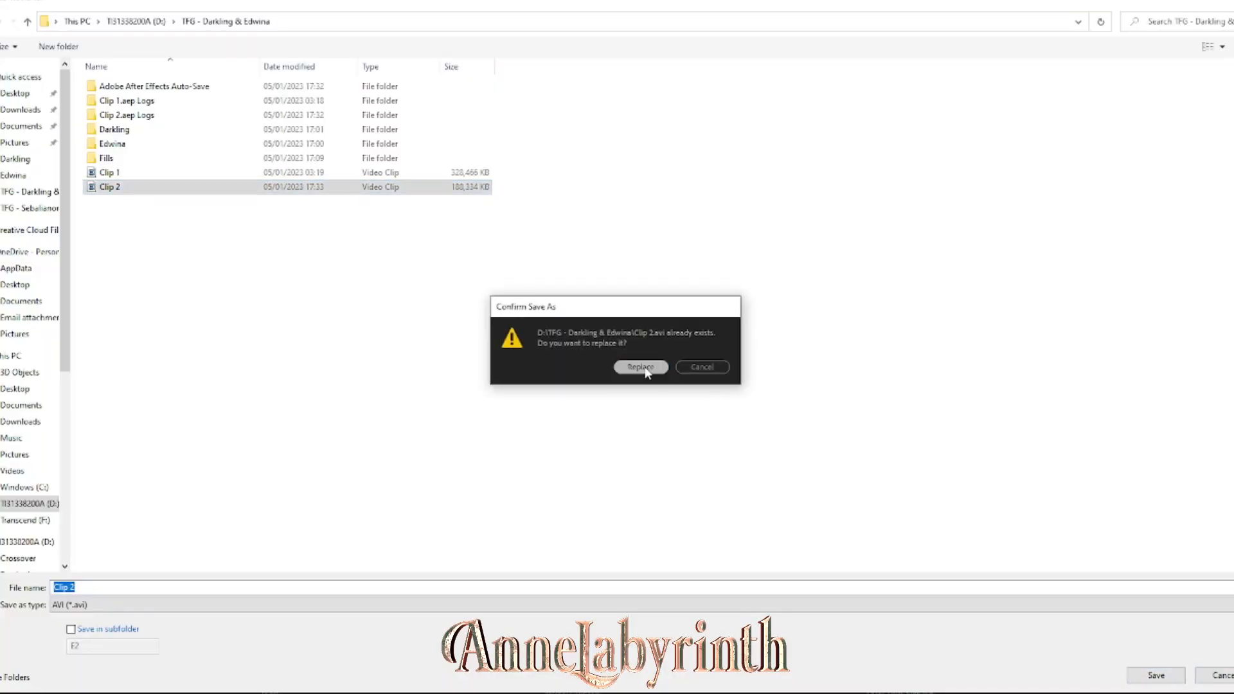
left_click(640, 367)
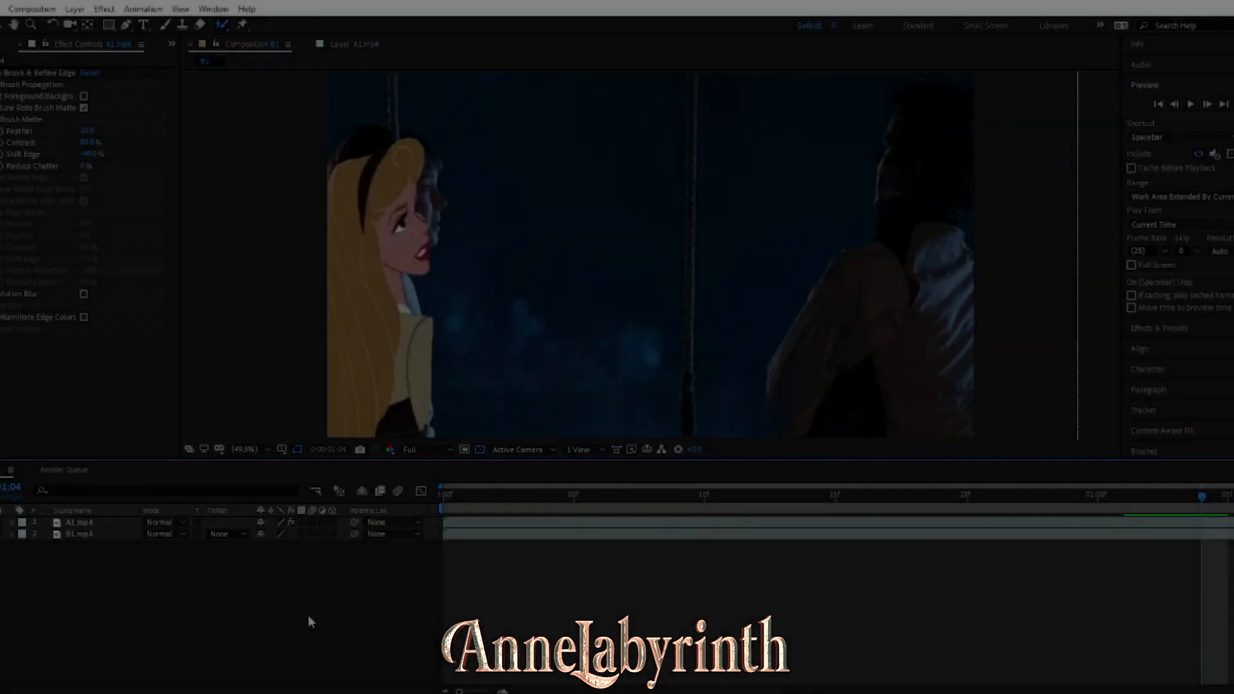
Step: Try the Twixtor effect on A1.mp4, placed above Roto Brush & Refine Edge, and preview the B1 composition
key("space")
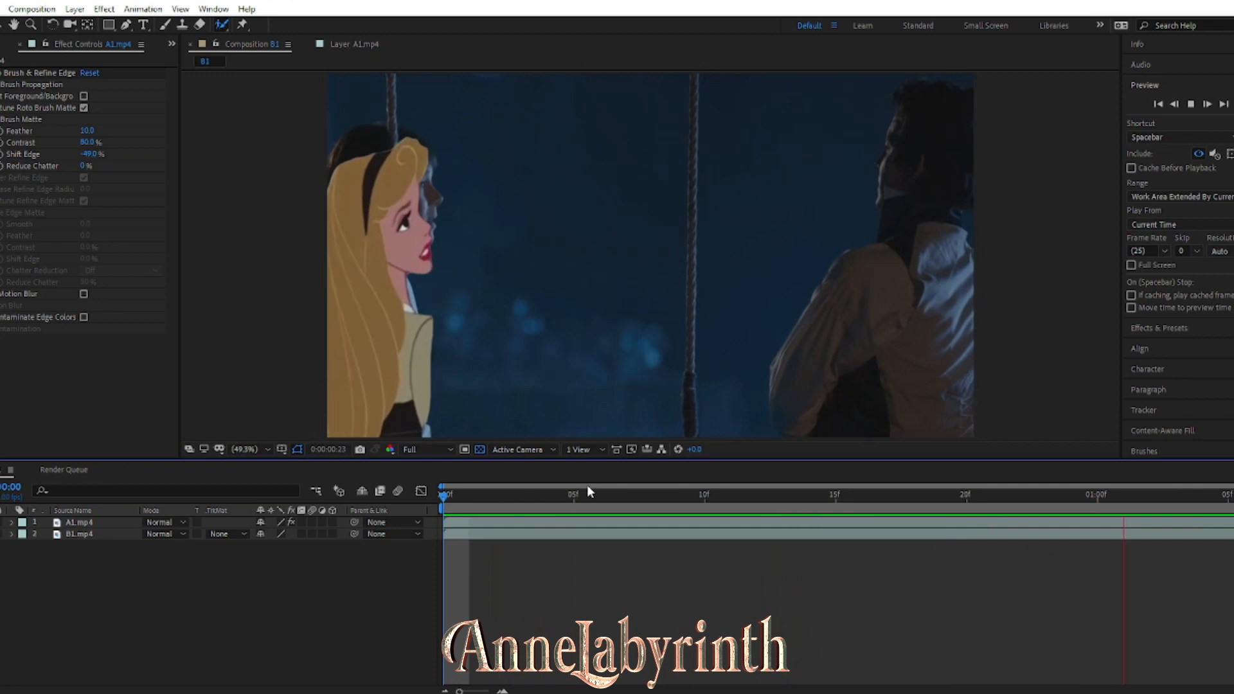
key("space")
left_click(76, 511)
left_click(80, 522)
left_click(1159, 329)
type("twix")
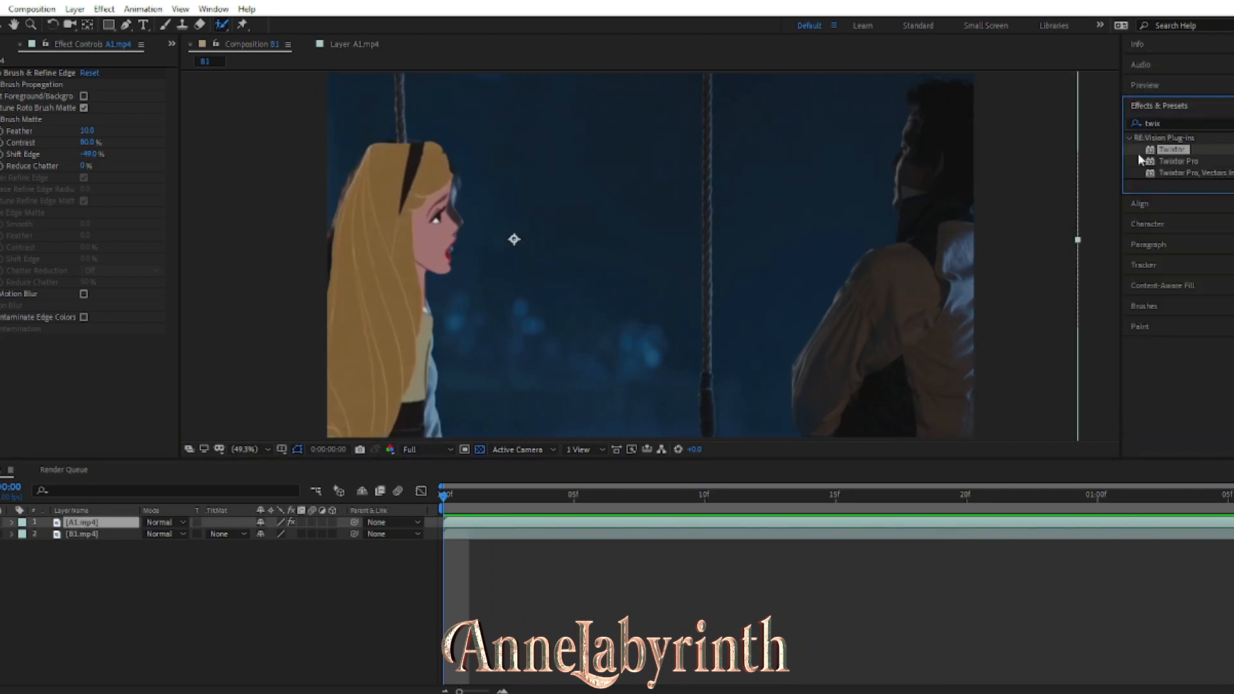
left_click_drag(1138, 153, 59, 396)
left_click_drag(40, 73, 29, 437)
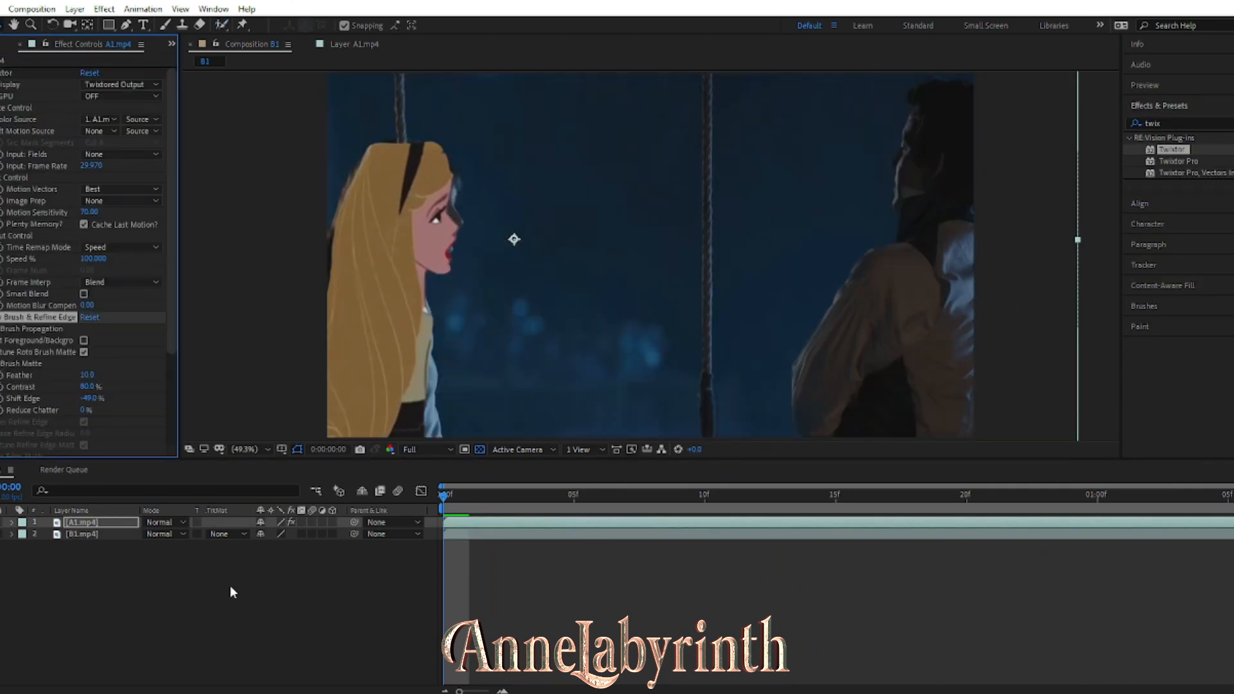
left_click(241, 612)
key("space")
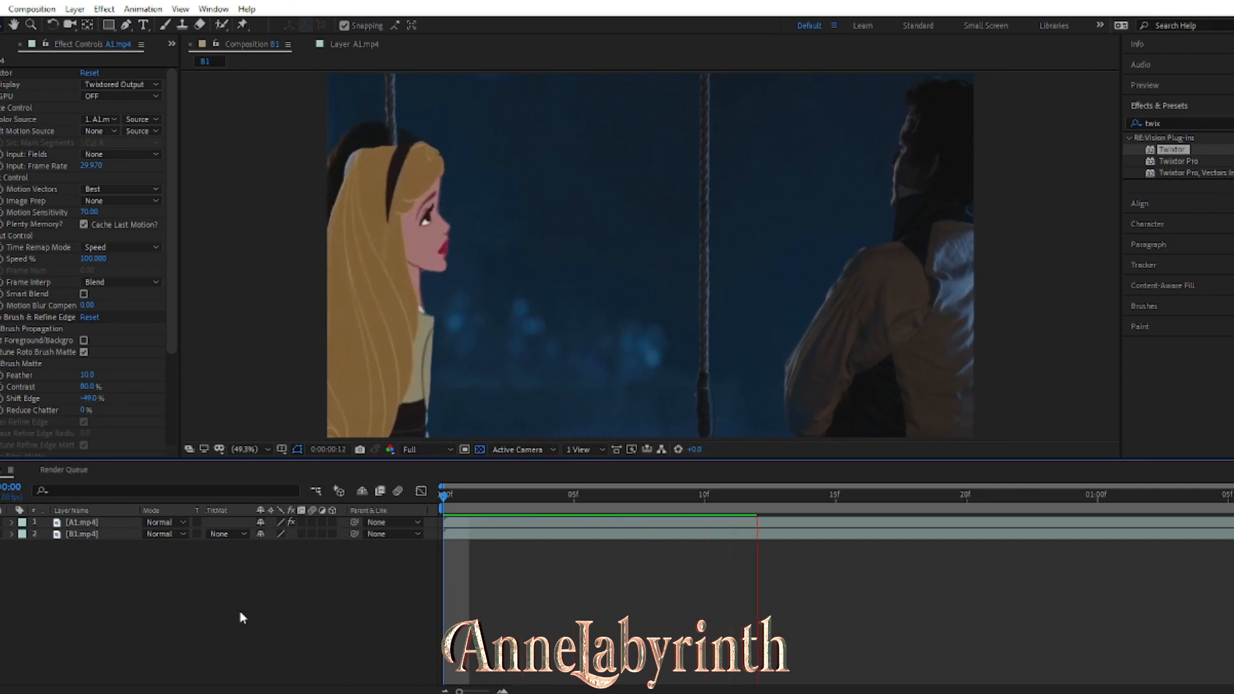
Step: Stop the preview and remove Twixtor from A1.mp4
key("space")
left_click(4, 73)
key("Delete")
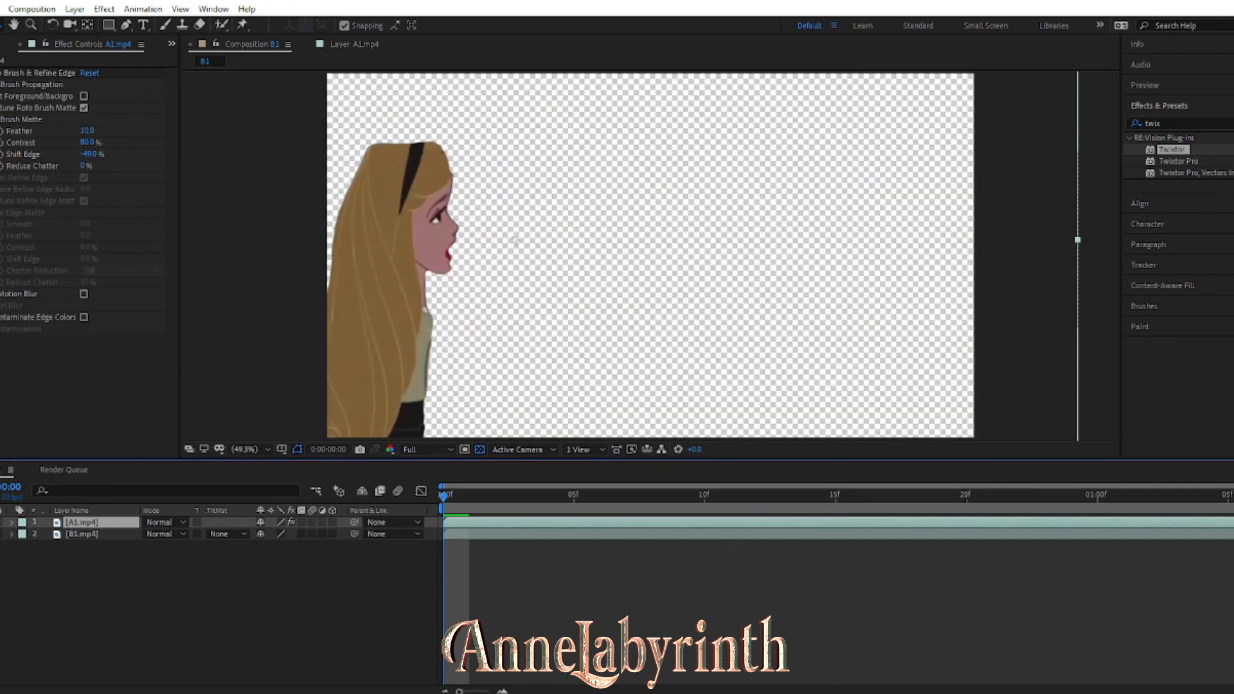
left_click(90, 576)
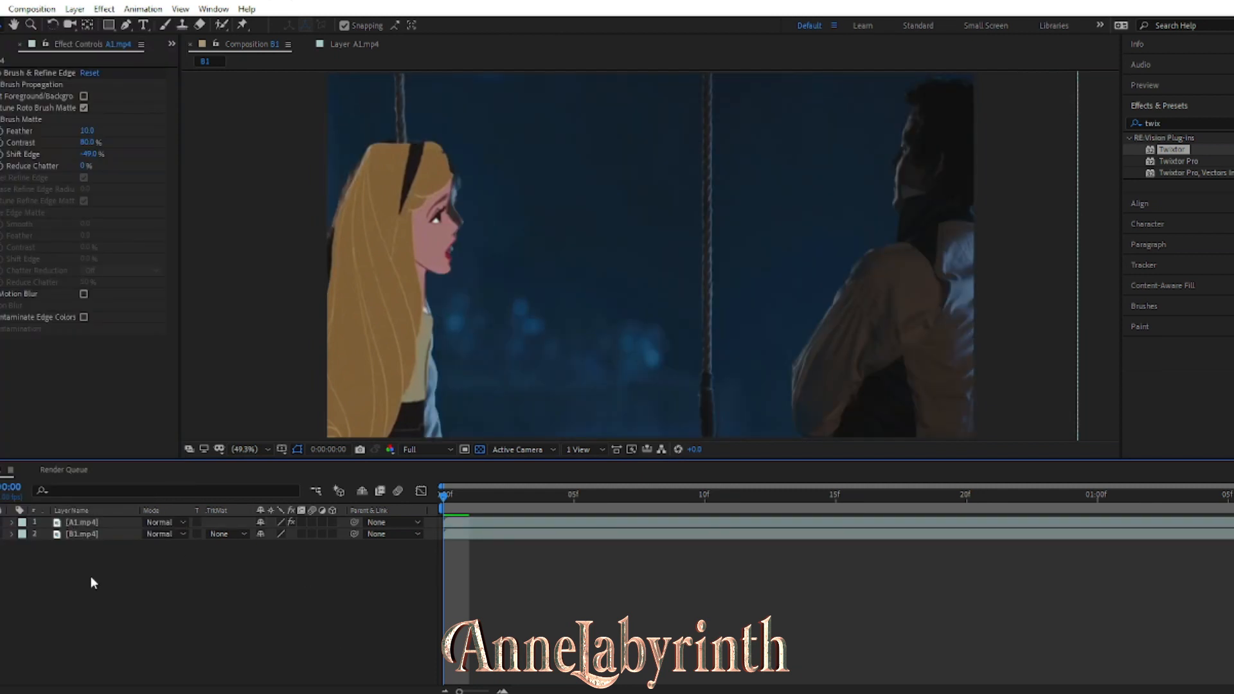
Step: Draw a closed Pen mask on B1.mp4 around the background woman, extending beyond the frame's left side
left_click(87, 533)
left_click(127, 26)
left_click(317, 243)
left_click(337, 191)
left_click(349, 158)
left_click(367, 137)
left_click(381, 131)
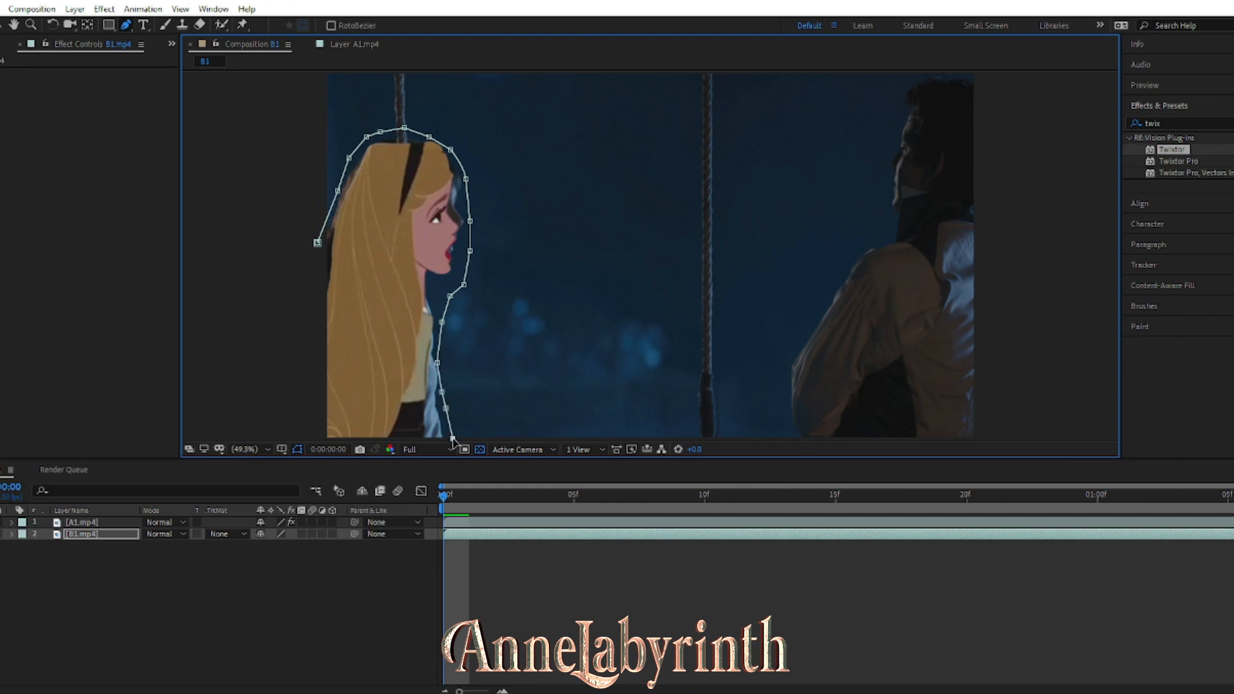
scroll(453, 440, "down", 3)
left_click(596, 364)
left_click(536, 310)
left_click(566, 252)
left_click(259, 449)
left_click(247, 207)
Step: Set the B1.mp4 mask mode to None and enable Mask Path keyframing at the first frame
left_click(12, 534)
left_click(286, 558)
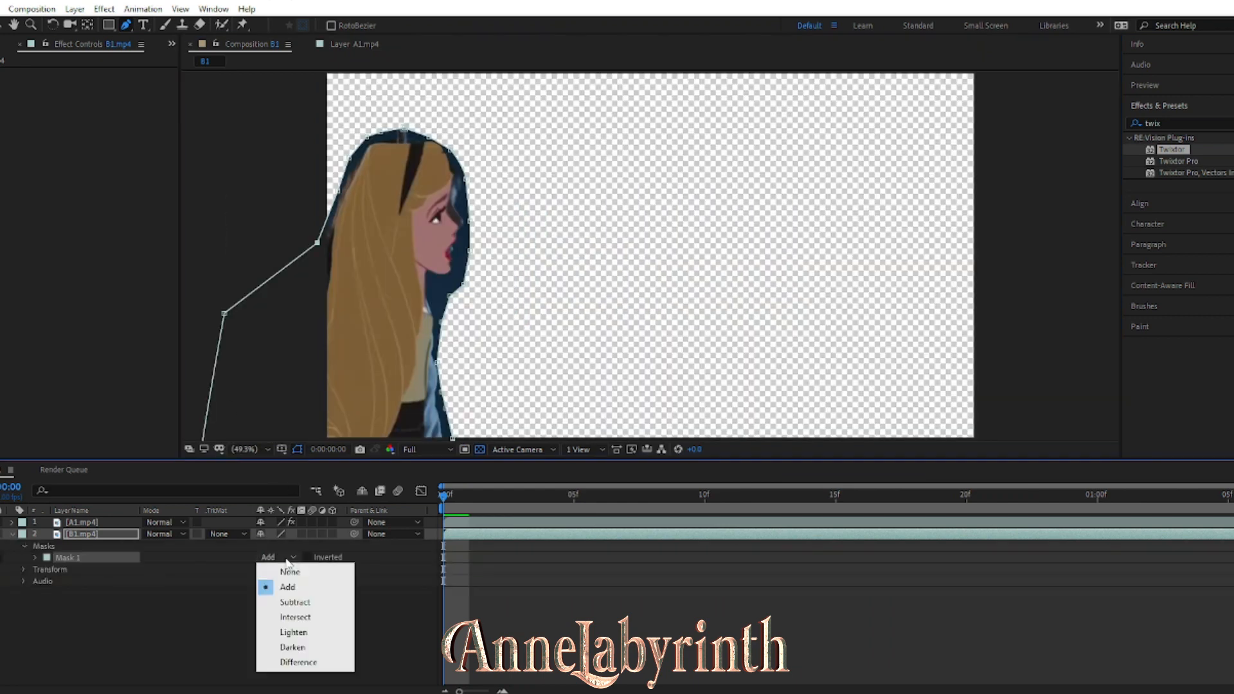
left_click(290, 572)
left_click(35, 558)
left_click(58, 570)
Step: Shift and reshape the mask at 0:00:00:05 so its outline fits around the background woman's head
left_click_drag(443, 497, 574, 503)
left_click(267, 245)
key("v")
key("ctrl+z")
left_click_drag(316, 242, 302, 231)
key("ctrl+z")
left_click_drag(348, 159, 344, 155)
double_click(330, 182)
left_click_drag(237, 266, 251, 229)
left_click_drag(311, 188, 294, 187)
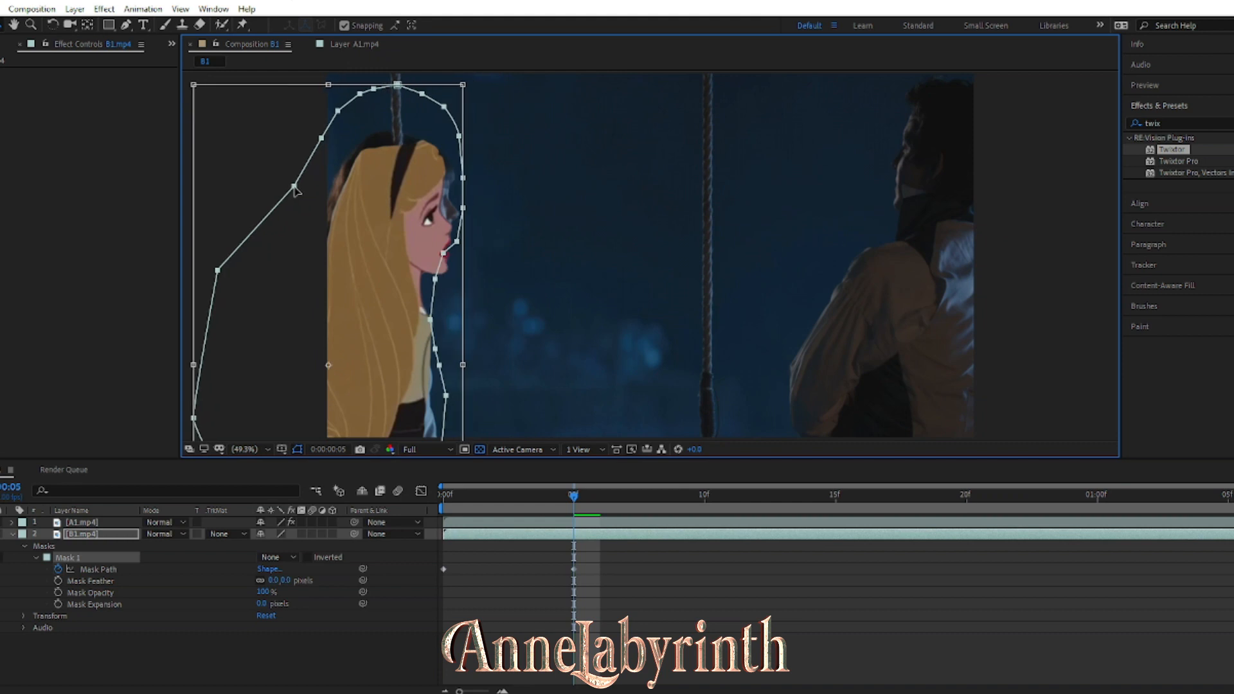
key("Return")
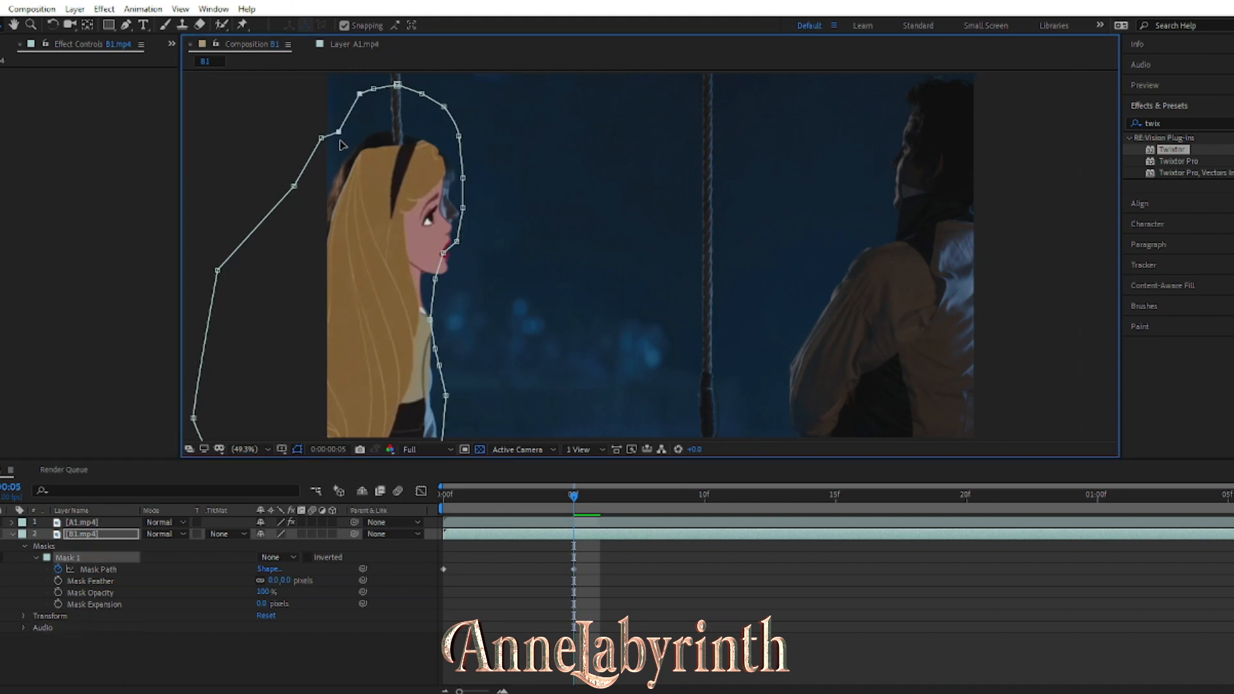
left_click_drag(421, 94, 425, 133)
left_click_drag(444, 107, 445, 143)
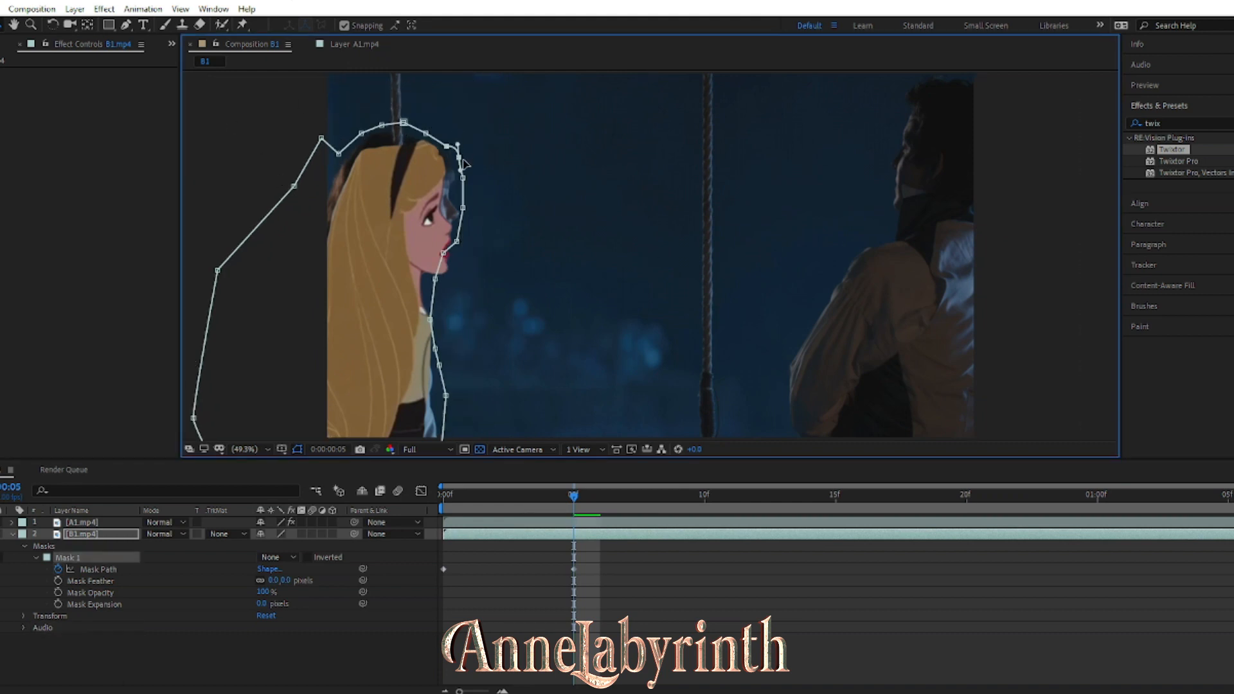
Step: Move the whole mask left to follow the woman at 0:00:00:09, and adjust its upper outline at 0:00:00:16
left_click_drag(577, 507, 678, 532)
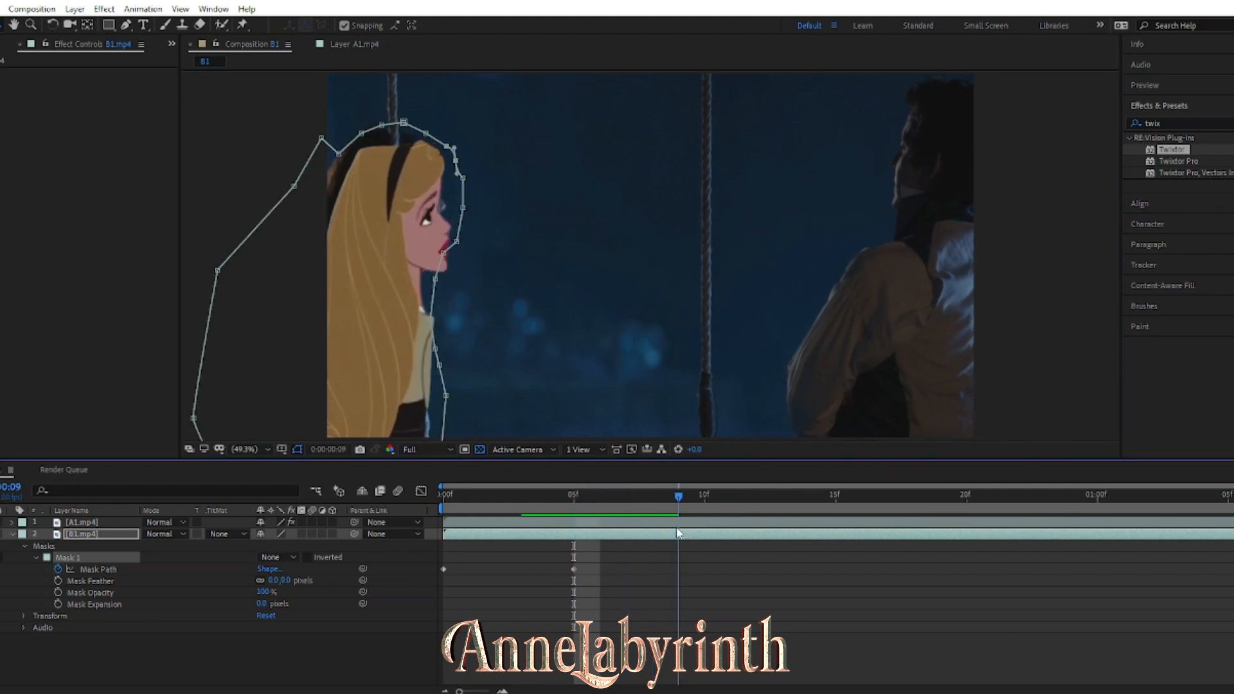
double_click(309, 161)
left_click_drag(376, 210, 361, 206)
key("Return")
left_click_drag(691, 512, 857, 550)
left_click_drag(345, 130, 336, 121)
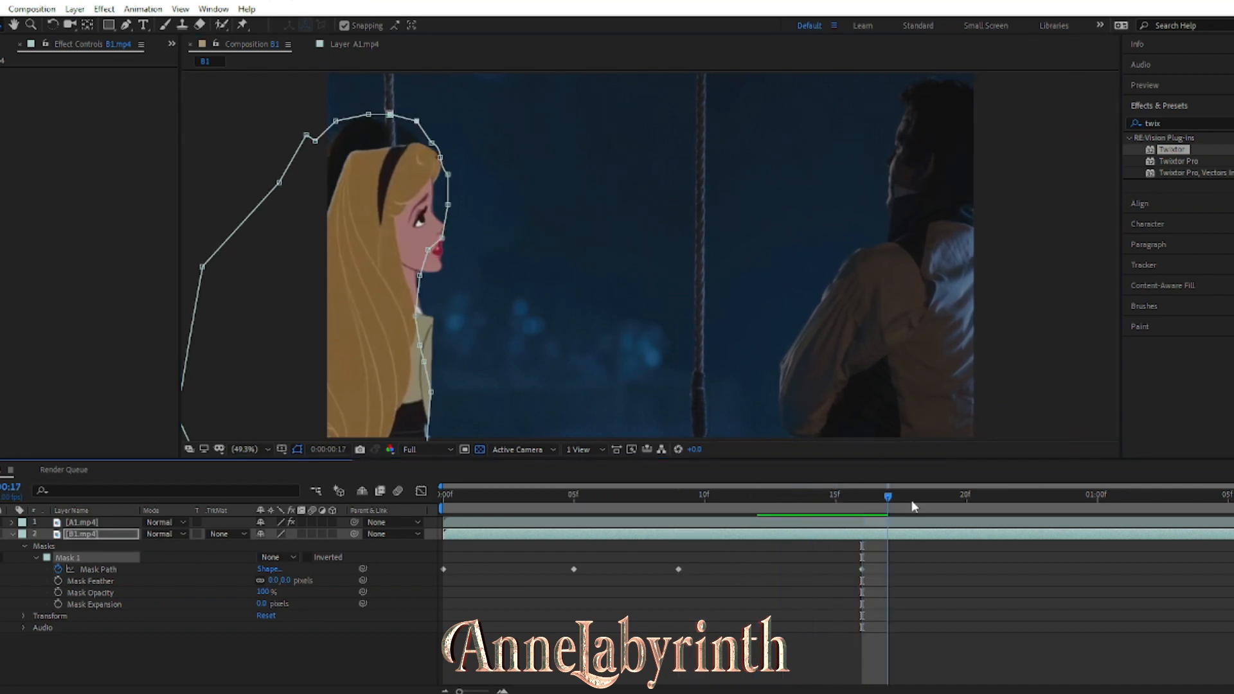
Step: Adjust the mask path around the woman's lower body at 0:00:01:01 and 0:00:01:04
left_click(1007, 500)
left_click_drag(1007, 500, 1121, 518)
left_click_drag(432, 392, 434, 391)
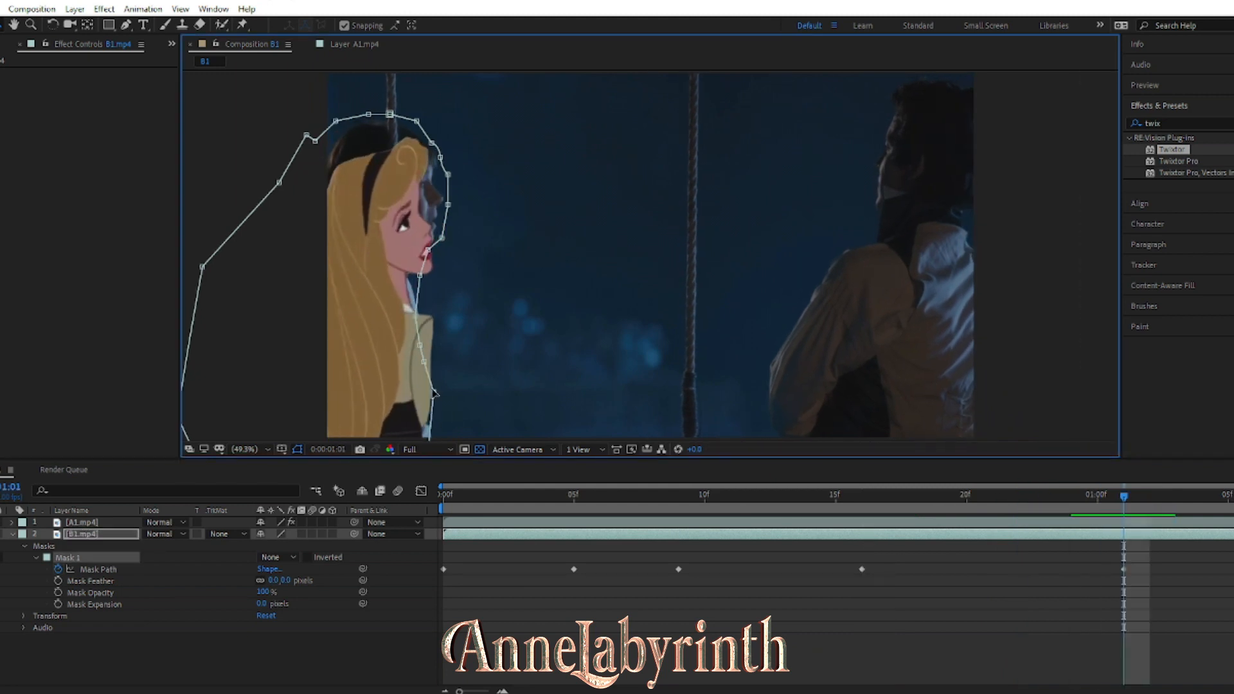
left_click_drag(1174, 506, 1215, 511)
left_click_drag(458, 405, 437, 370)
Step: Hide A1.mp4, set the B1.mp4 mask to Subtract, and generate a Surface Content-Aware Fill over the work area from the first frame
left_click_drag(1205, 510, 218, 529)
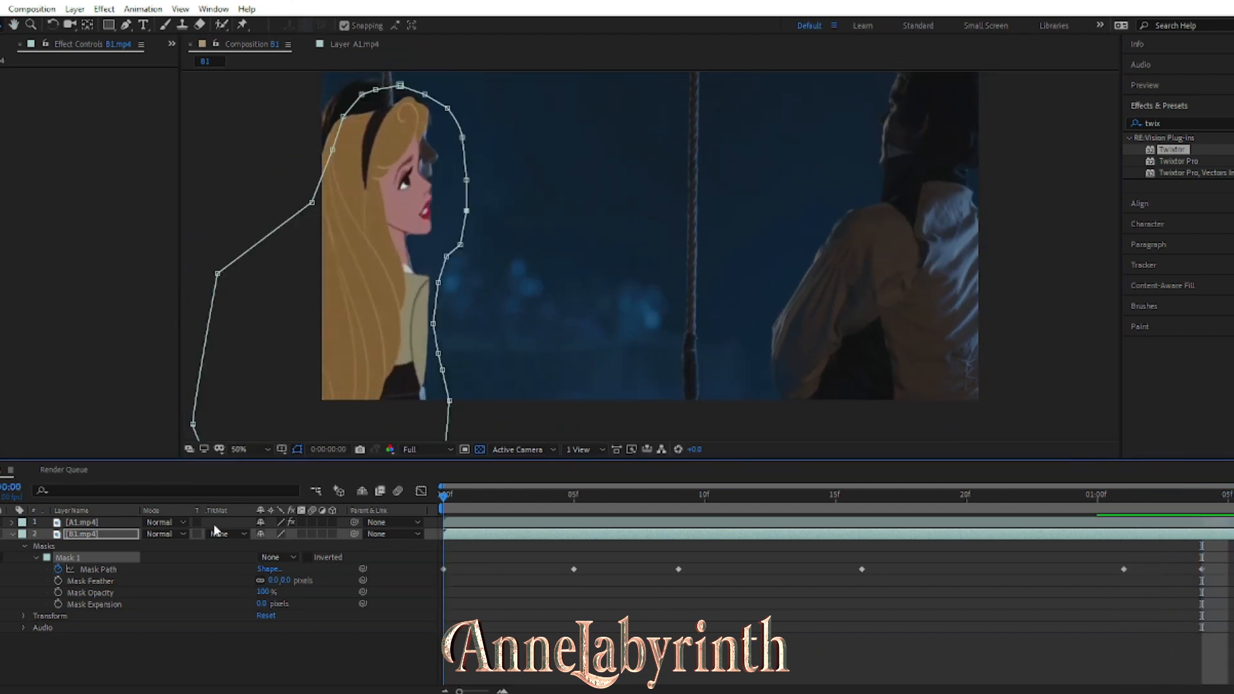
left_click(1, 523)
left_click(279, 557)
left_click(287, 603)
left_click(1161, 106)
left_click(1162, 209)
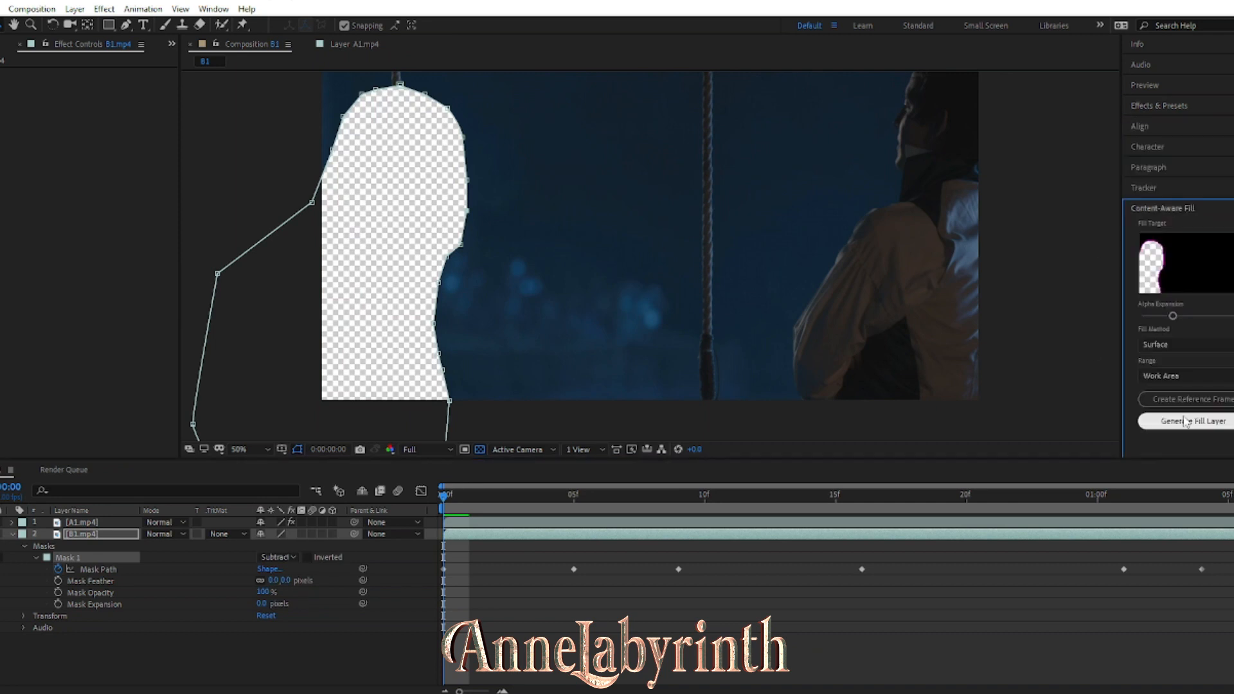
left_click(1183, 420)
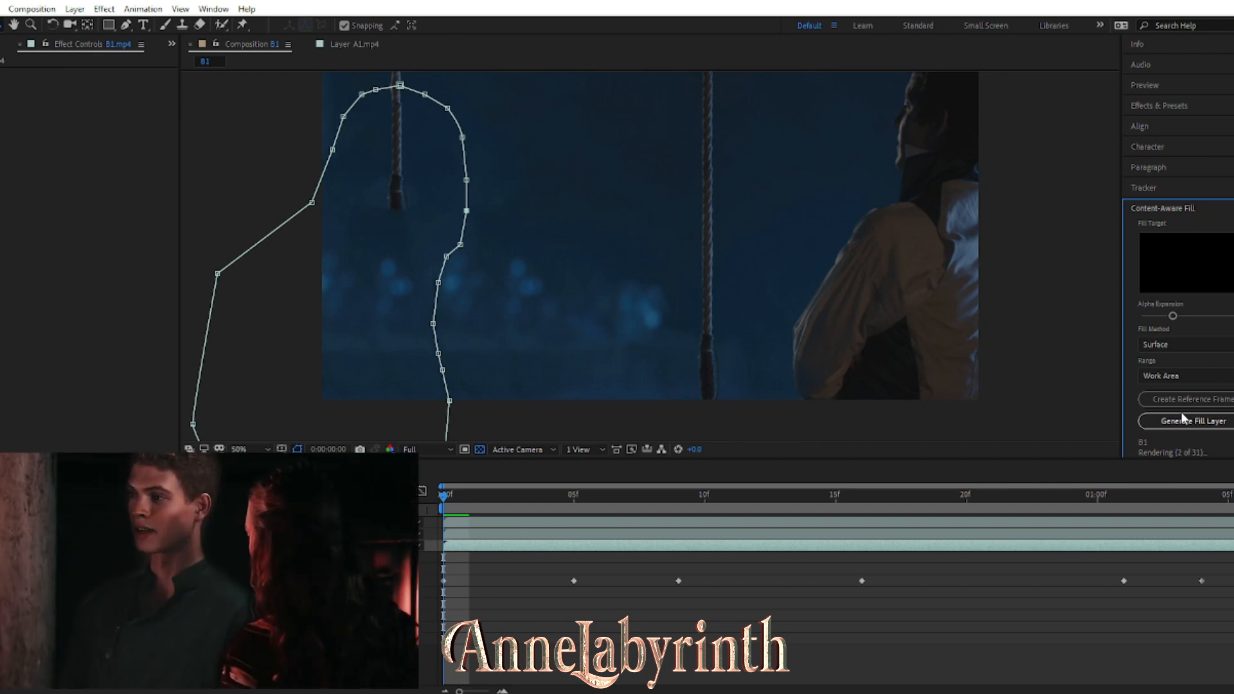
Step: Place the fill layer beneath A1.mp4, and add a second B1.mp4 layer above all others
left_click_drag(93, 522, 93, 541)
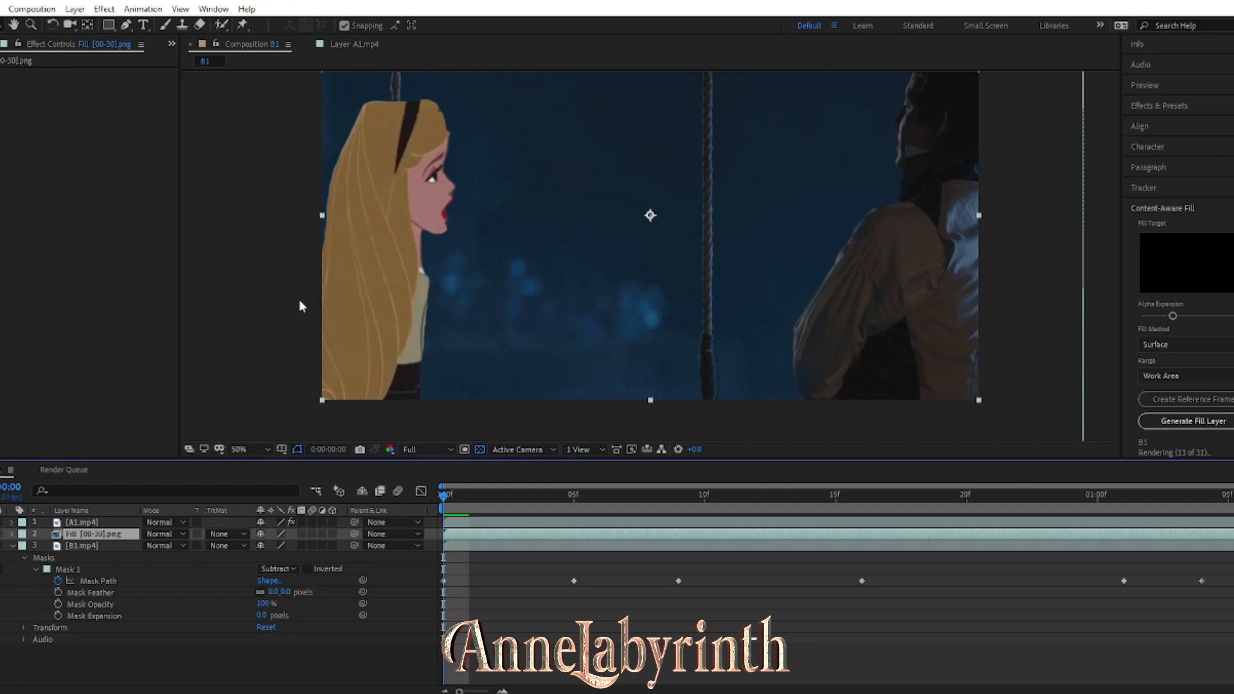
left_click(84, 521)
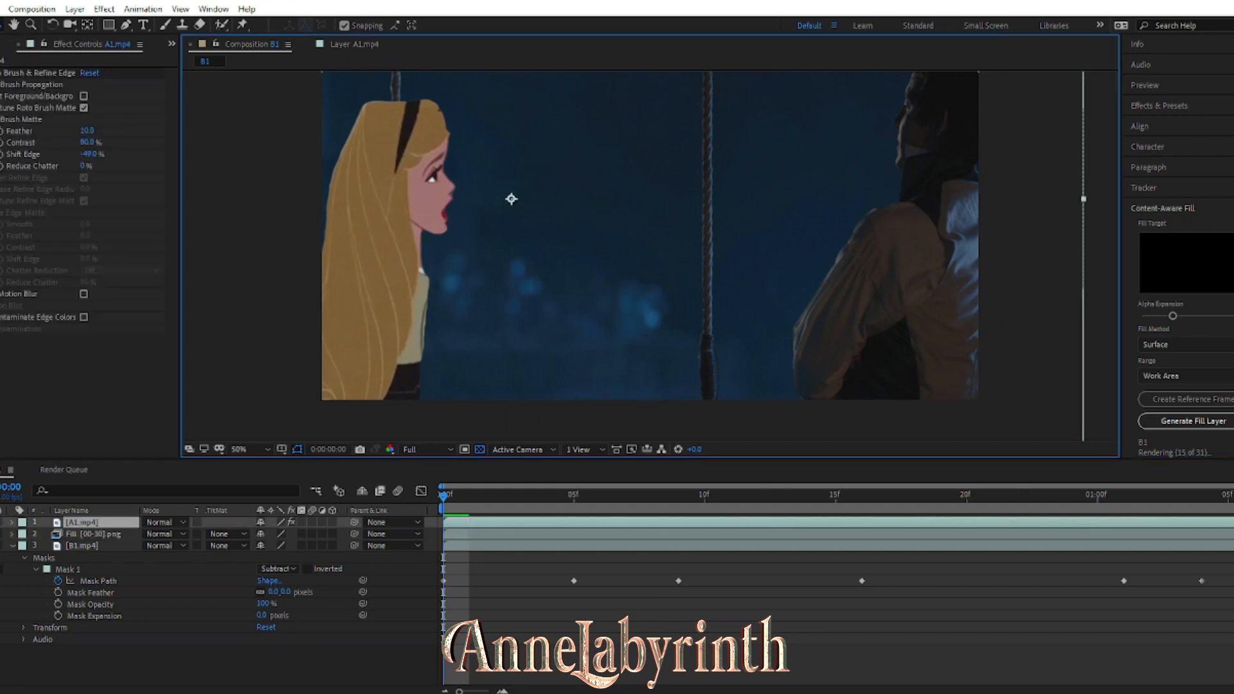
left_click_drag(86, 516, 93, 522)
Step: Draw a Pen mask tightly around the middle rope on the topmost B1.mp4 layer, including its thicker lower end
key("g")
scroll(707, 135, "up", 1)
left_click_drag(707, 135, 592, 270)
scroll(592, 270, "down", 1)
key("g")
left_click(644, 100)
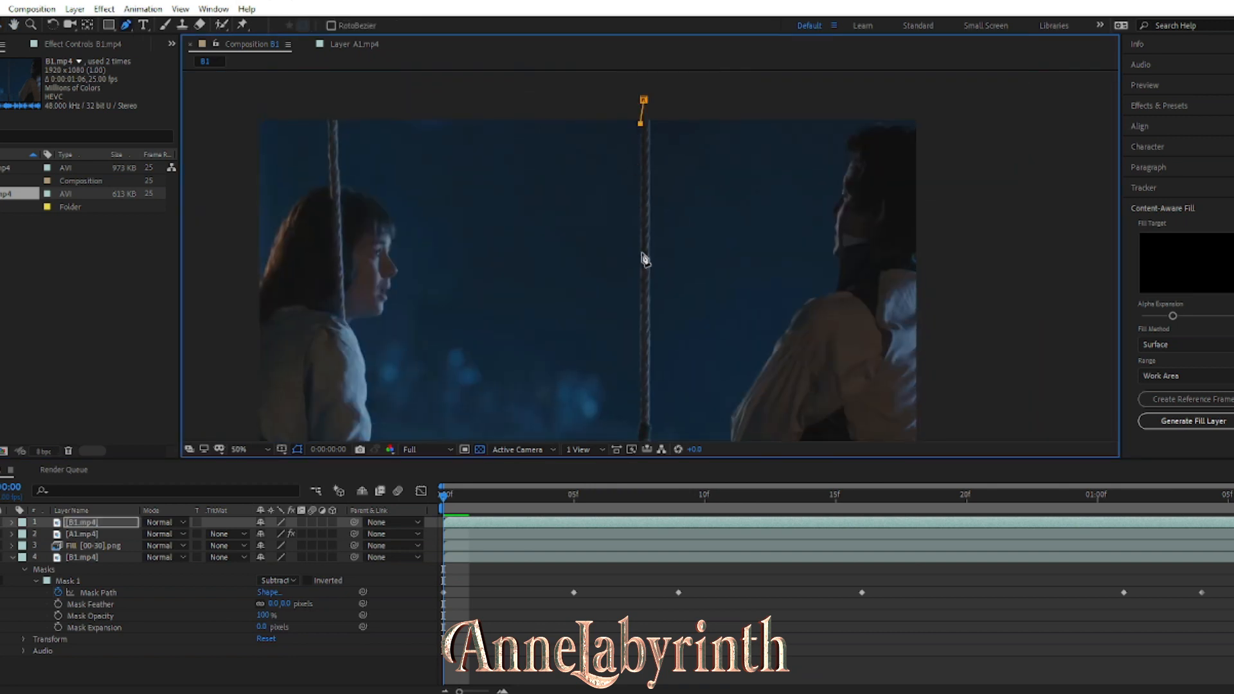
scroll(641, 426, "up", 1)
left_click_drag(641, 426, 546, 223)
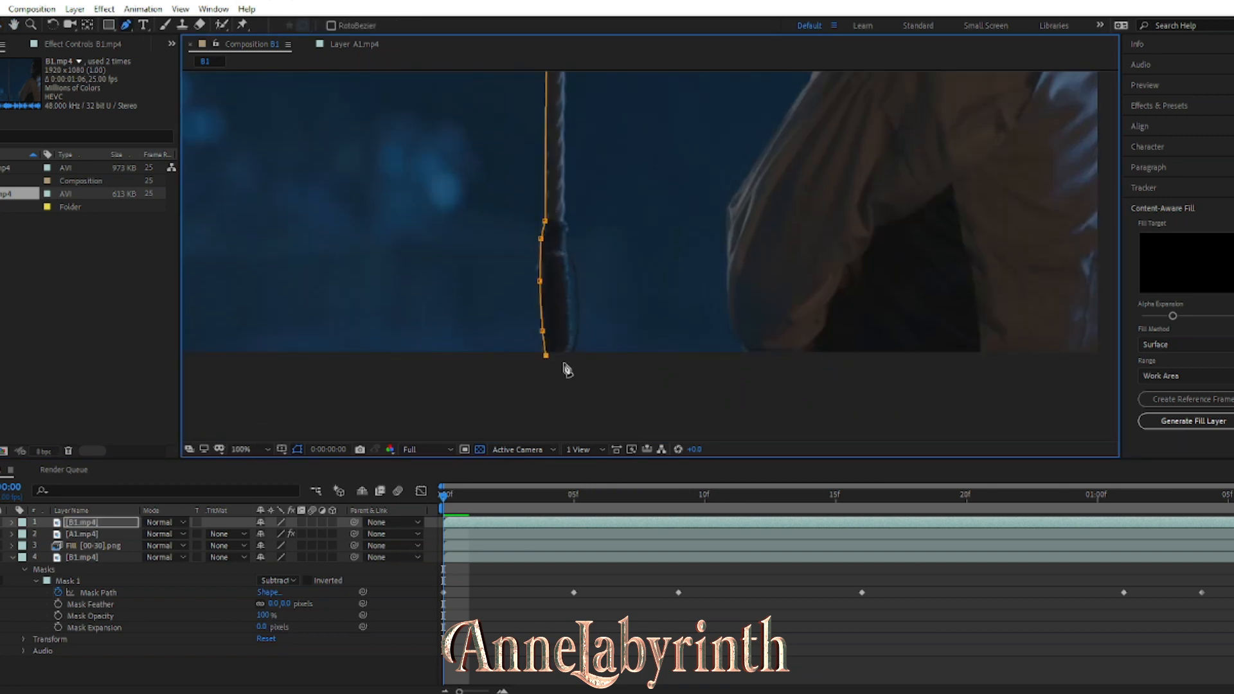
scroll(558, 128, "up", 8)
left_click(556, 179)
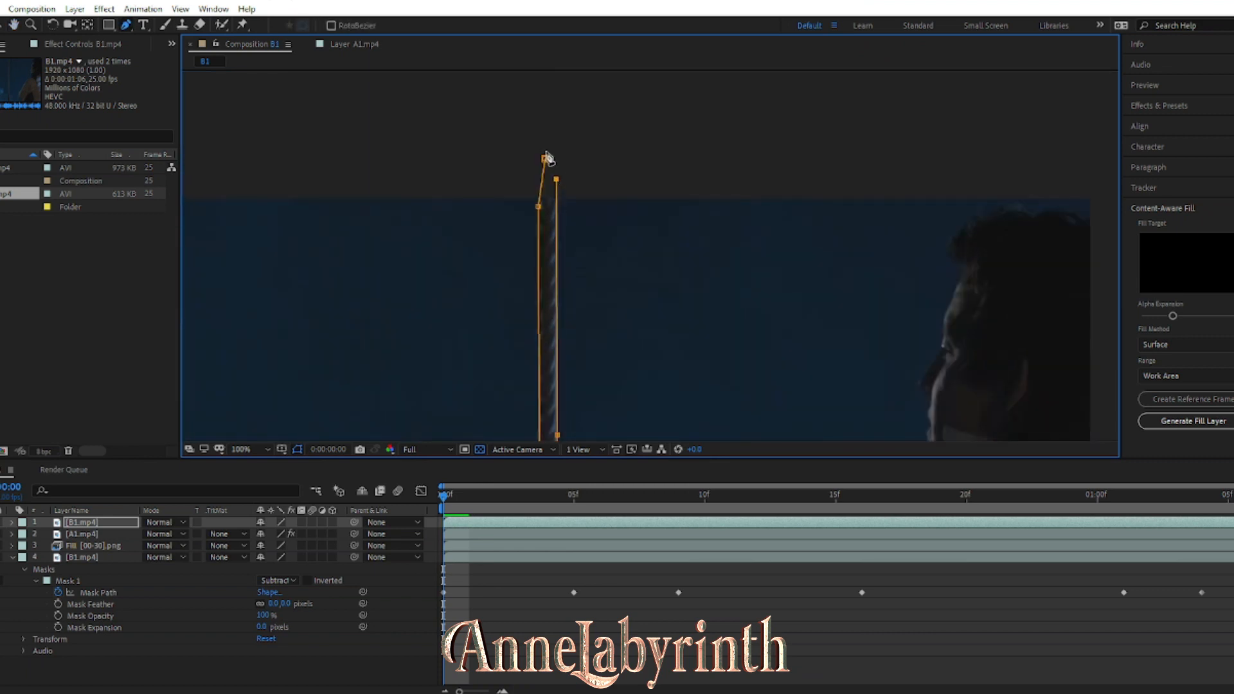
Step: Try to move the rope's mask path across toward the blonde woman
left_click(3, 26)
scroll(569, 249, "down", 3)
double_click(624, 257)
scroll(625, 283, "up", 3)
left_click_drag(626, 294, 308, 296)
scroll(662, 225, "down", 1)
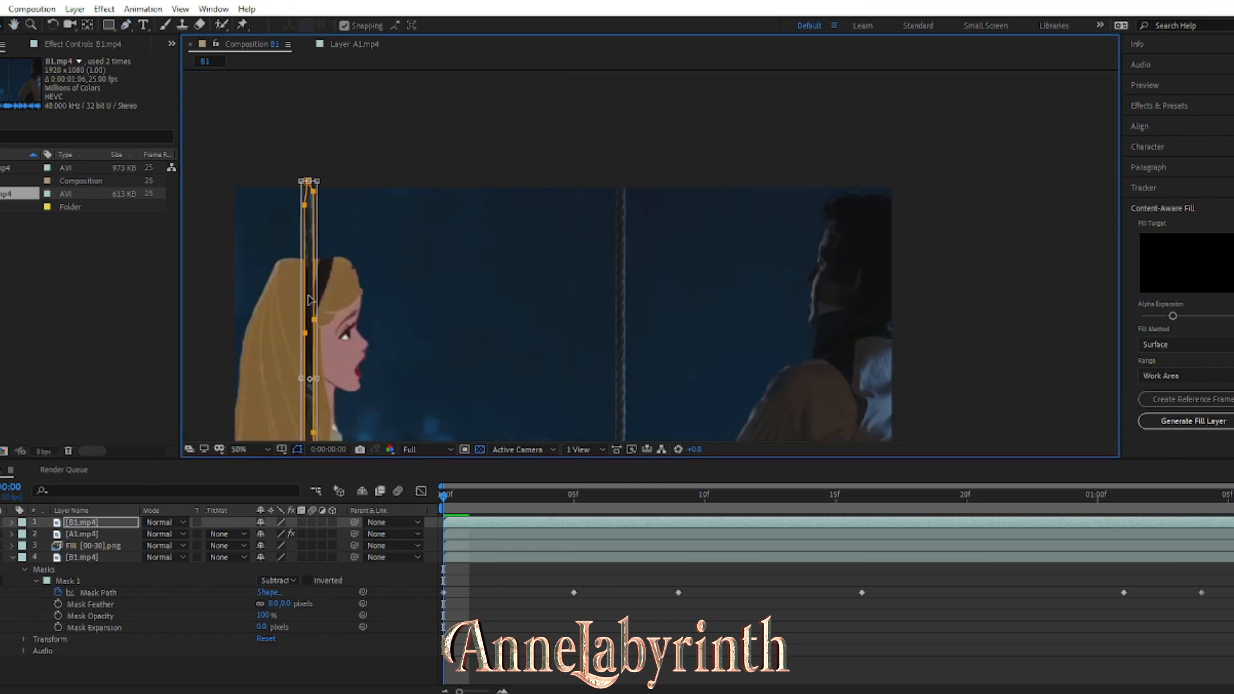
key("ctrl+z")
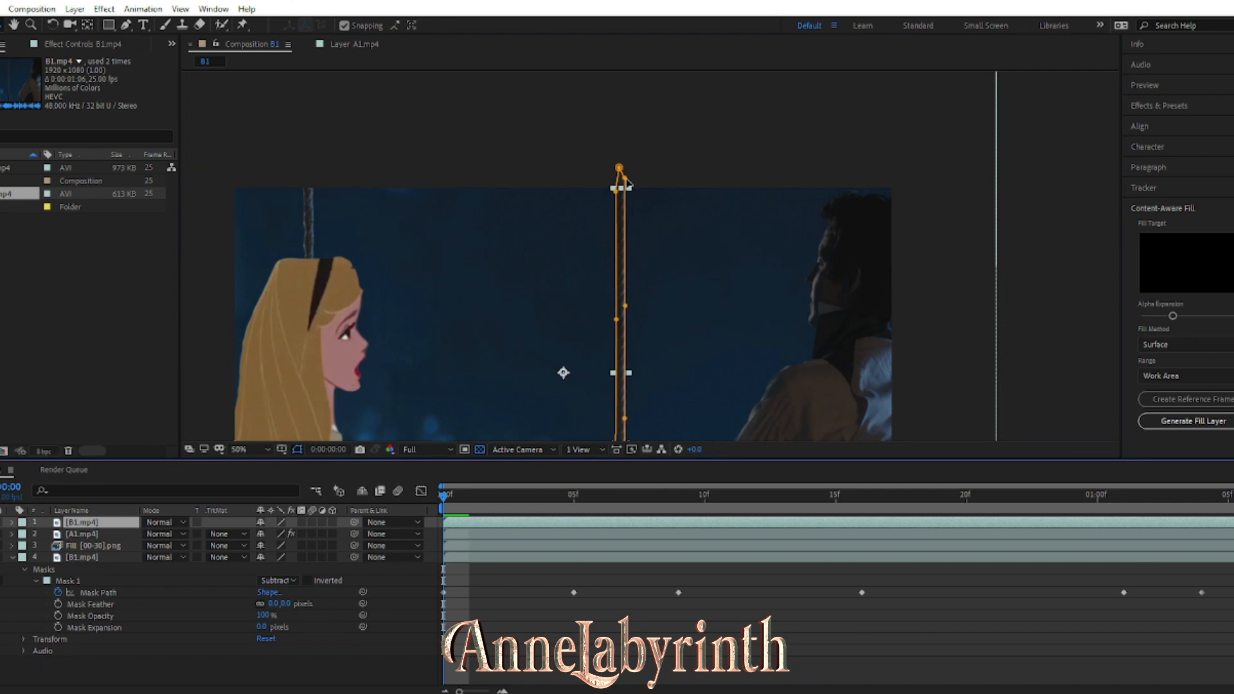
double_click(400, 412)
left_click(616, 320)
left_click_drag(620, 205, 575, 205)
key("ctrl+z")
Step: Nudge the masked rope layer left until it hangs in front of the blonde woman, aligned with the original rope
left_click(108, 523)
key("Left")
key("Left")
key("Left")
key("Left")
key("Left")
key("Left")
key("Left")
key("Left")
key("Left")
key("Left")
key("Left")
key("Left")
key("Left")
key("Left")
key("Left")
key("Left")
key("Left")
key("Left")
key("shift+Left")
key("shift+Left")
key("shift+Left")
key("shift+Left")
key("shift+Left")
key("shift+Left")
key("shift+Left")
key("shift+Left")
key("shift+Left")
key("shift+Left")
key("shift+Left")
key("shift+Left")
key("shift+Left")
key("shift+Left")
key("shift+Left")
key("shift+Left")
left_click_drag(527, 345, 333, 306)
key("ctrl+z")
scroll(334, 309, "down", 2)
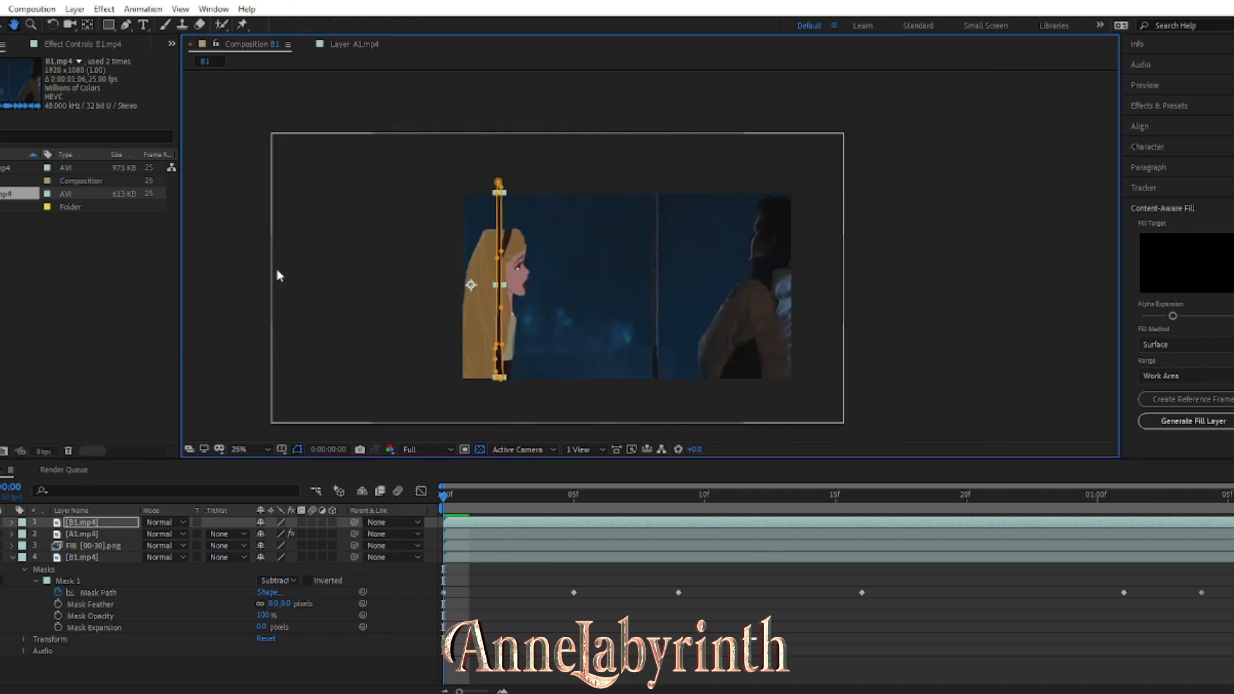
left_click(278, 275)
left_click(249, 450)
left_click(279, 224)
Step: Set the rope mask's feather to 3 pixels
left_click(81, 524)
left_click(12, 522)
left_click(24, 535)
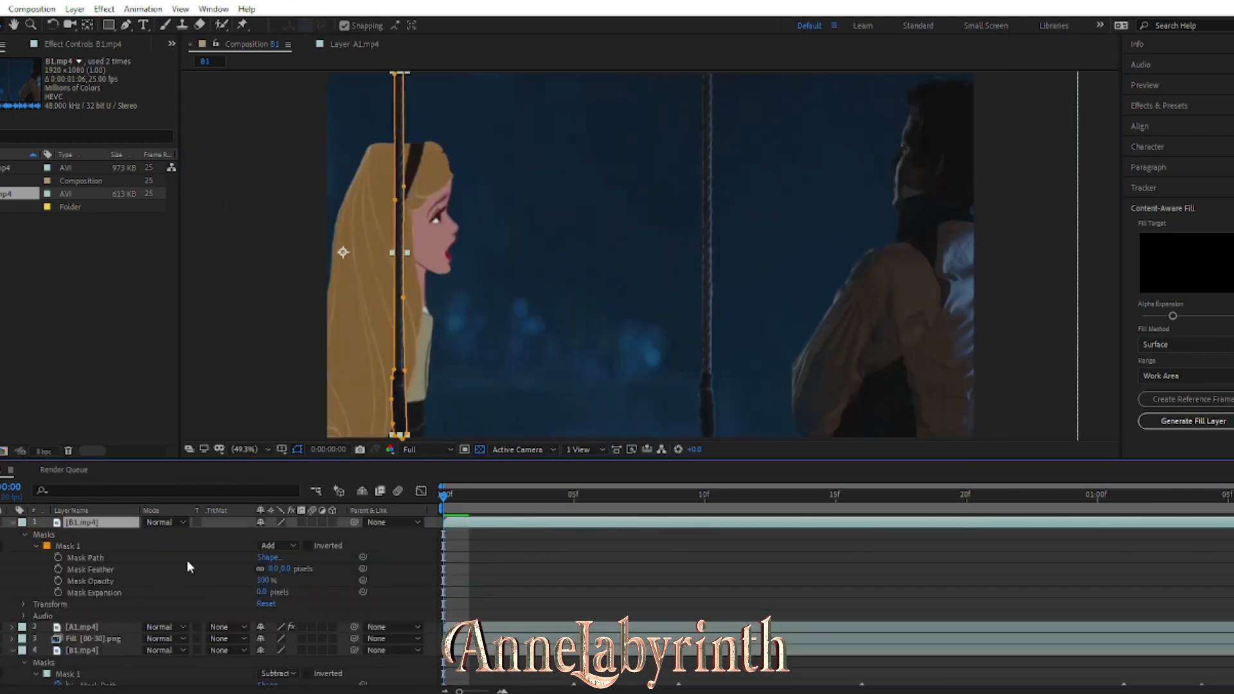
type("3")
key("Return")
left_click(400, 406)
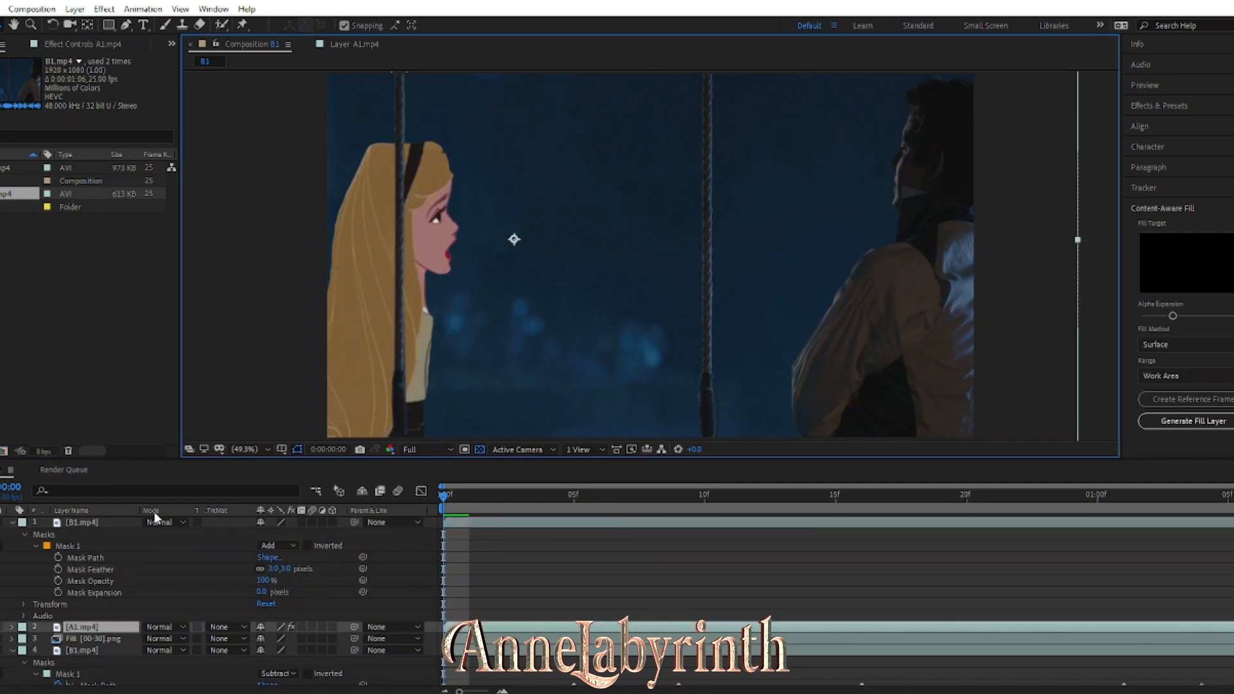
Step: Make A1.mp4 a 3D layer and add a parallel light with light blue colour 77AFDA
left_click(13, 522)
left_click(333, 534)
right_click(292, 674)
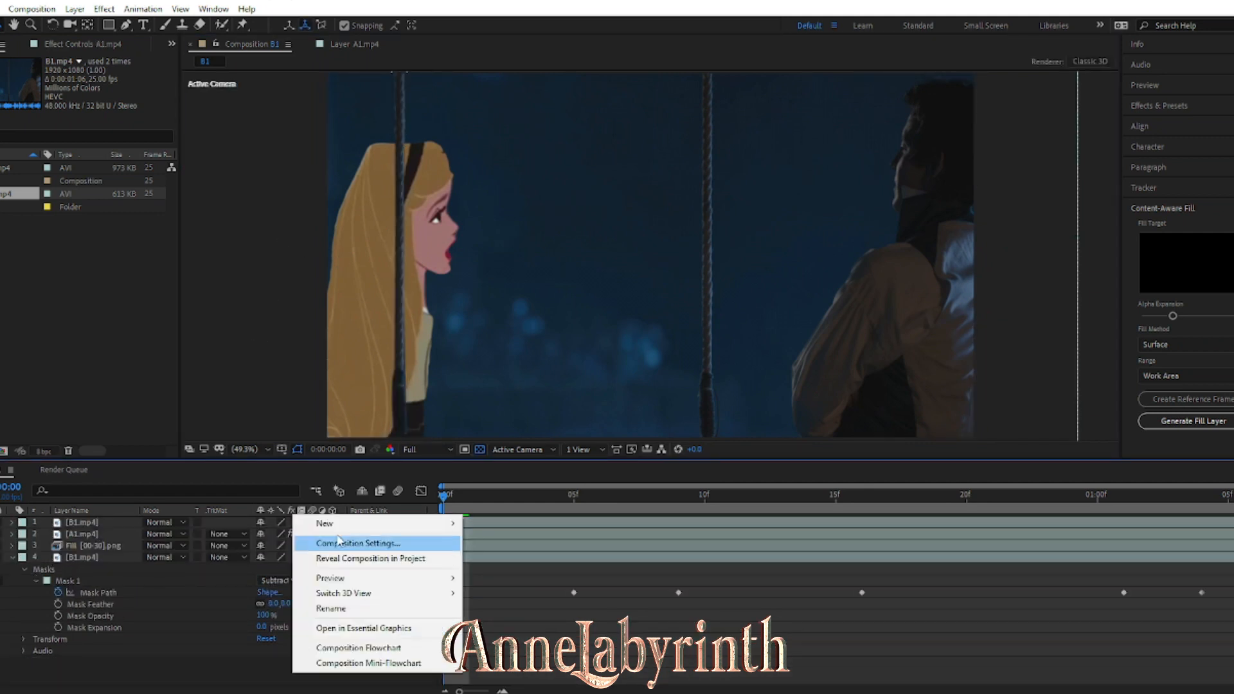
mouse_move(324, 523)
left_click(492, 572)
left_click(265, 185)
left_click(98, 254)
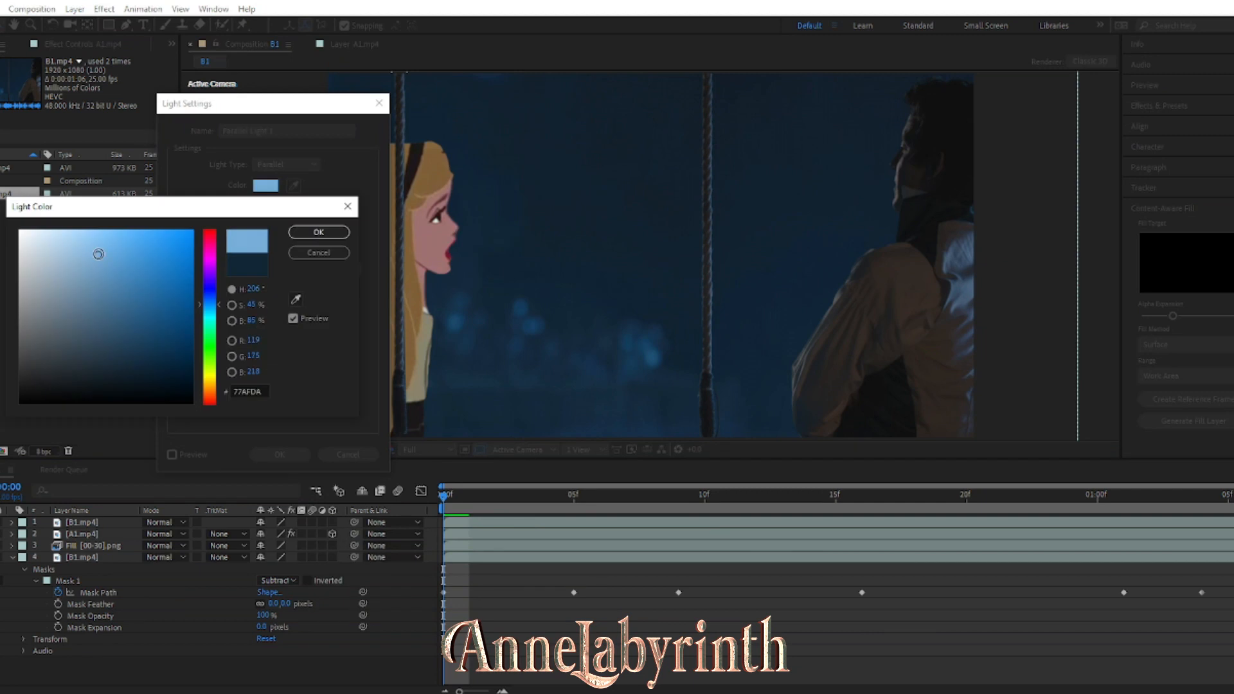
left_click(296, 253)
left_click(278, 454)
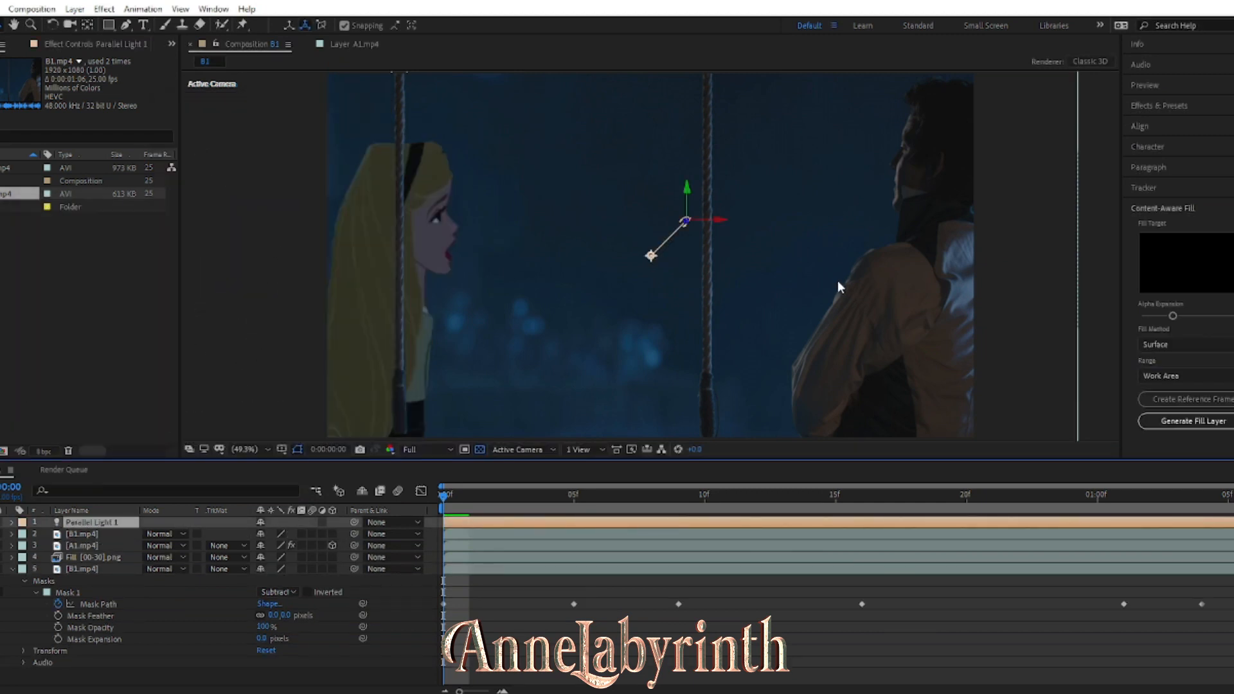
Step: Apply CC Light Sweep to A1.mp4 with a width of 1263
left_click(1157, 105)
left_click_drag(1165, 123, 1108, 133)
type("light swe")
left_click_drag(1186, 149, 553, 546)
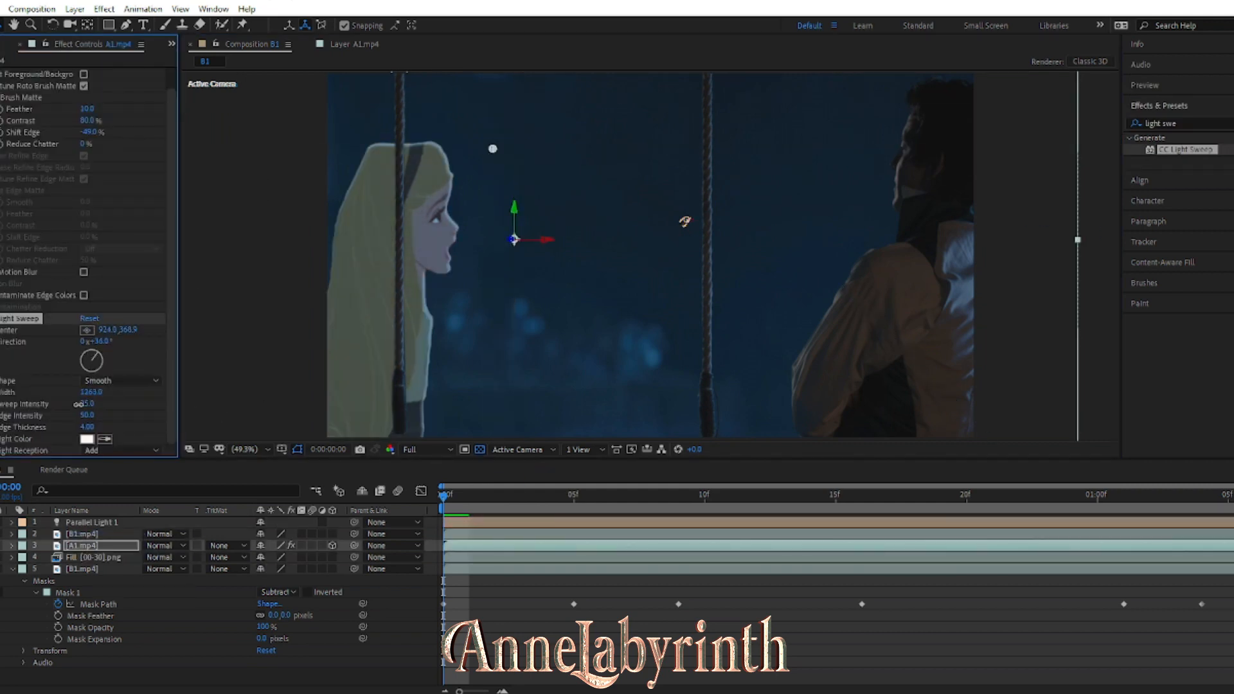
Step: Set the light sweep's Sweep Intensity to 0, Edge Intensity to 14 and Edge Thickness to 6.30
left_click_drag(79, 404, 65, 404)
left_click_drag(86, 415, 65, 419)
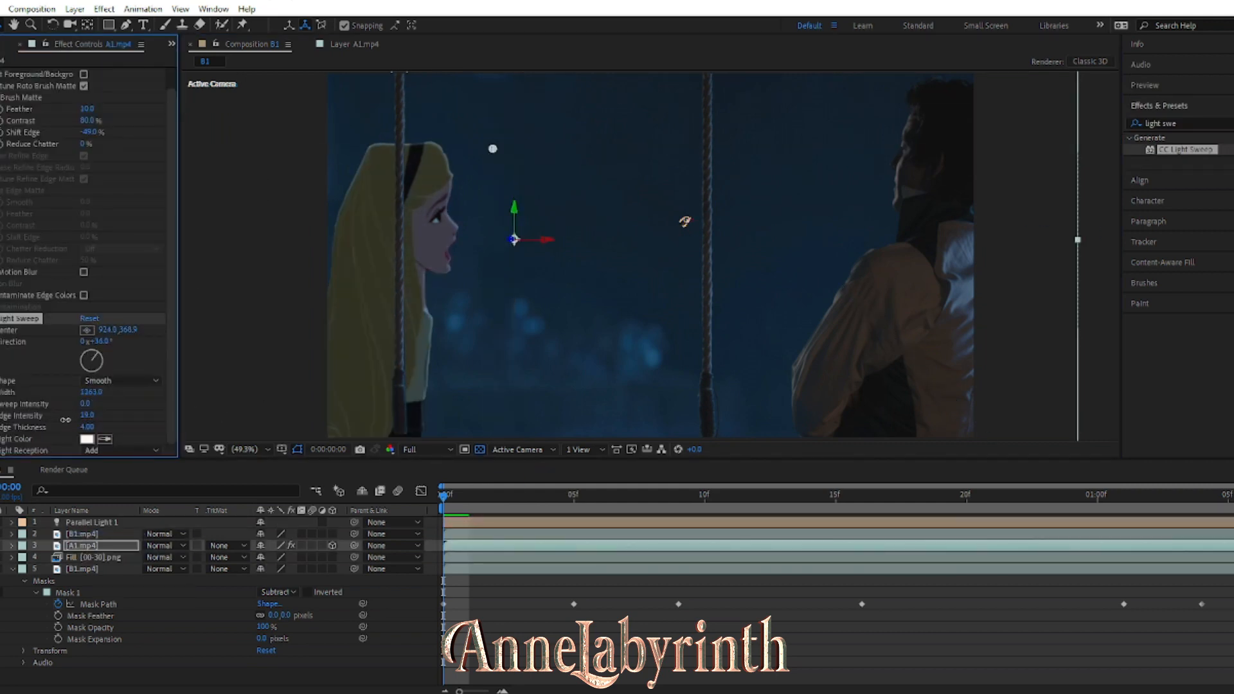
left_click(129, 613)
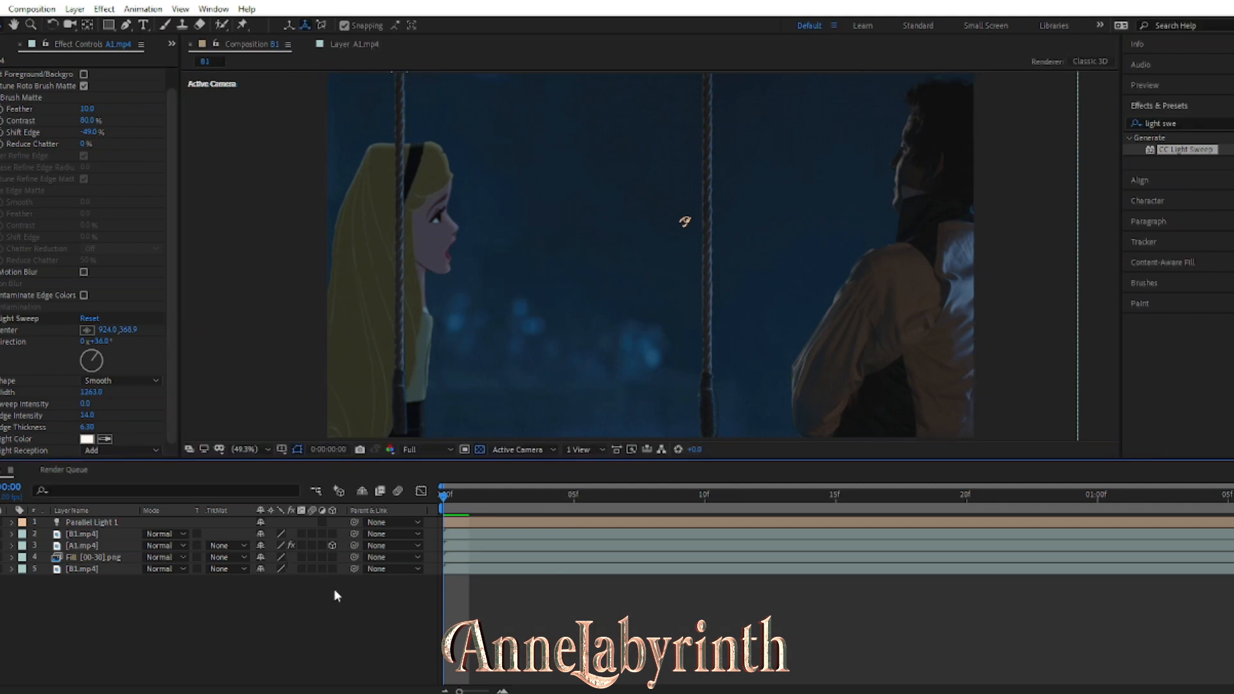
Step: Preview the composite, rename the upper B1.mp4 layer to rope, and expand its Transform properties
key("space")
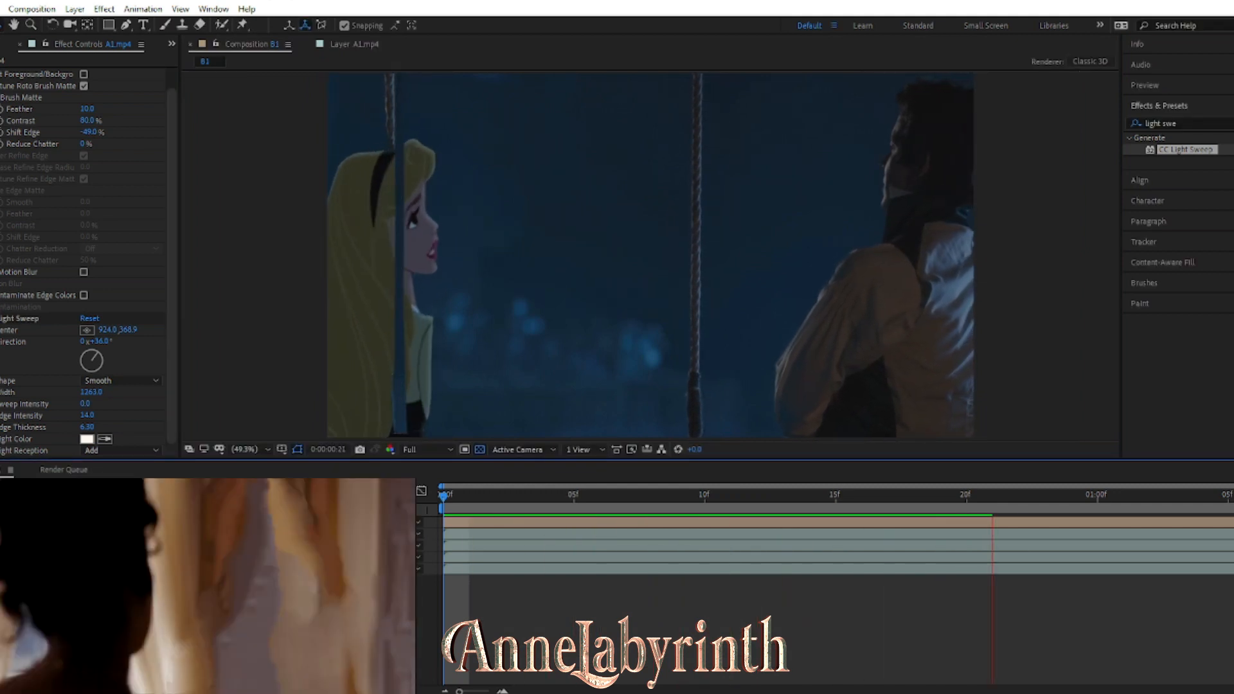
left_click_drag(477, 496, 441, 534)
right_click(71, 534)
left_click(108, 526)
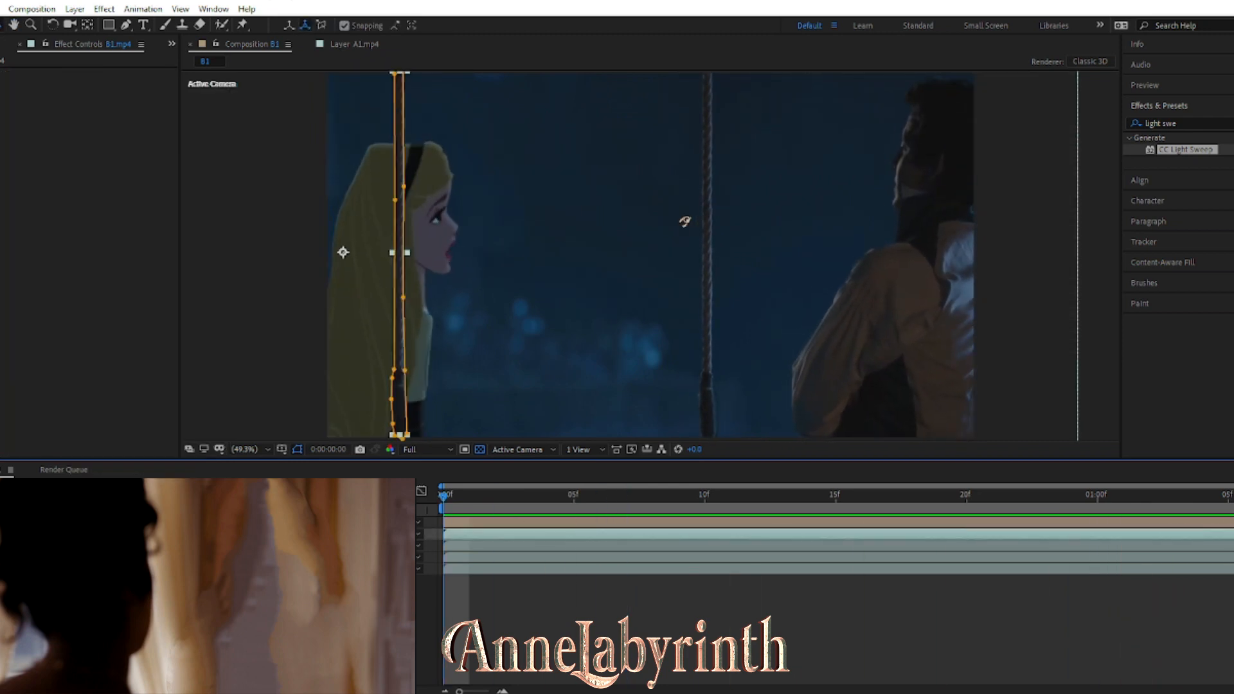
left_click(15, 535)
left_click(29, 558)
left_click(28, 557)
left_click(275, 363)
Step: Move the rope layer's first position keyframe to frame 2 and keyframe small leftward shifts at frames 3 and 4
left_click(481, 501)
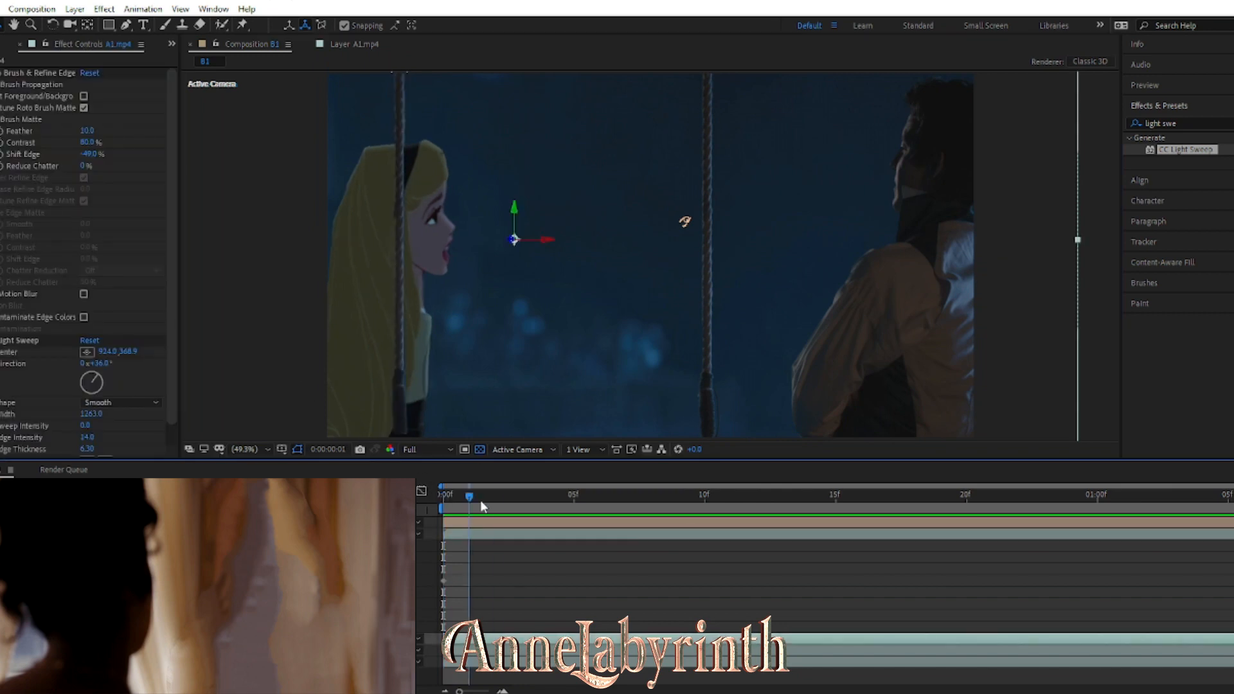
left_click_drag(509, 504, 505, 500)
left_click_drag(444, 581, 495, 582)
left_click(518, 505)
key("Left")
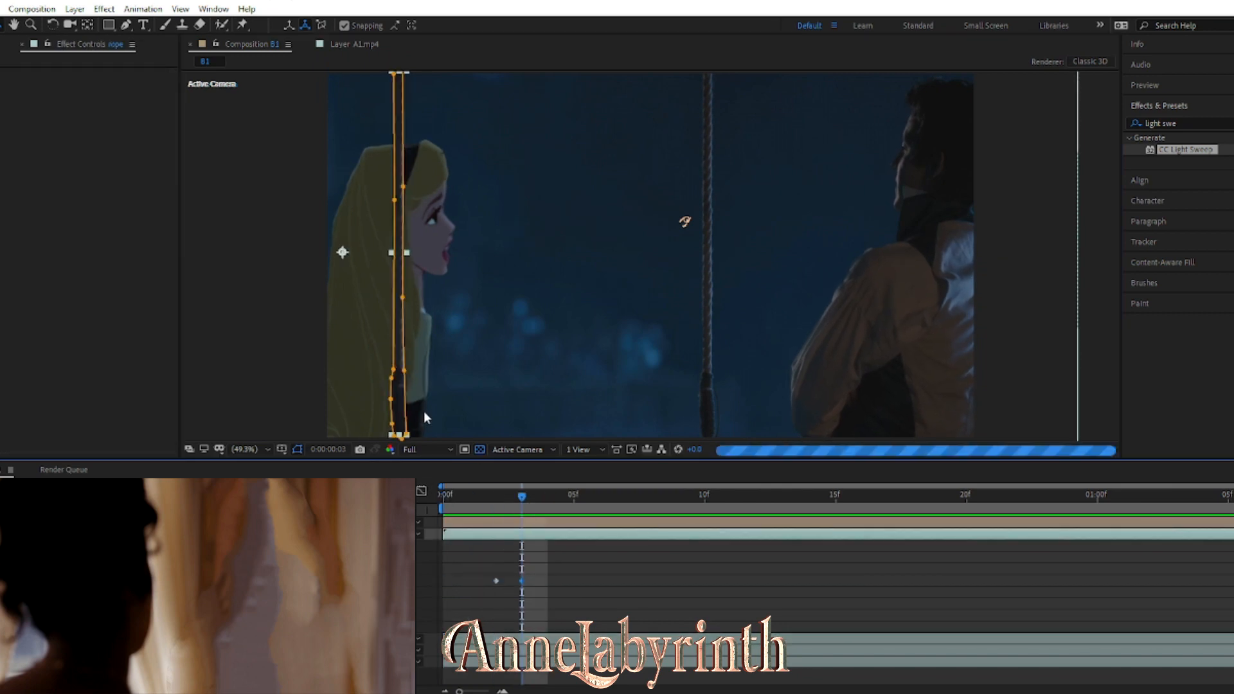
left_click(423, 417)
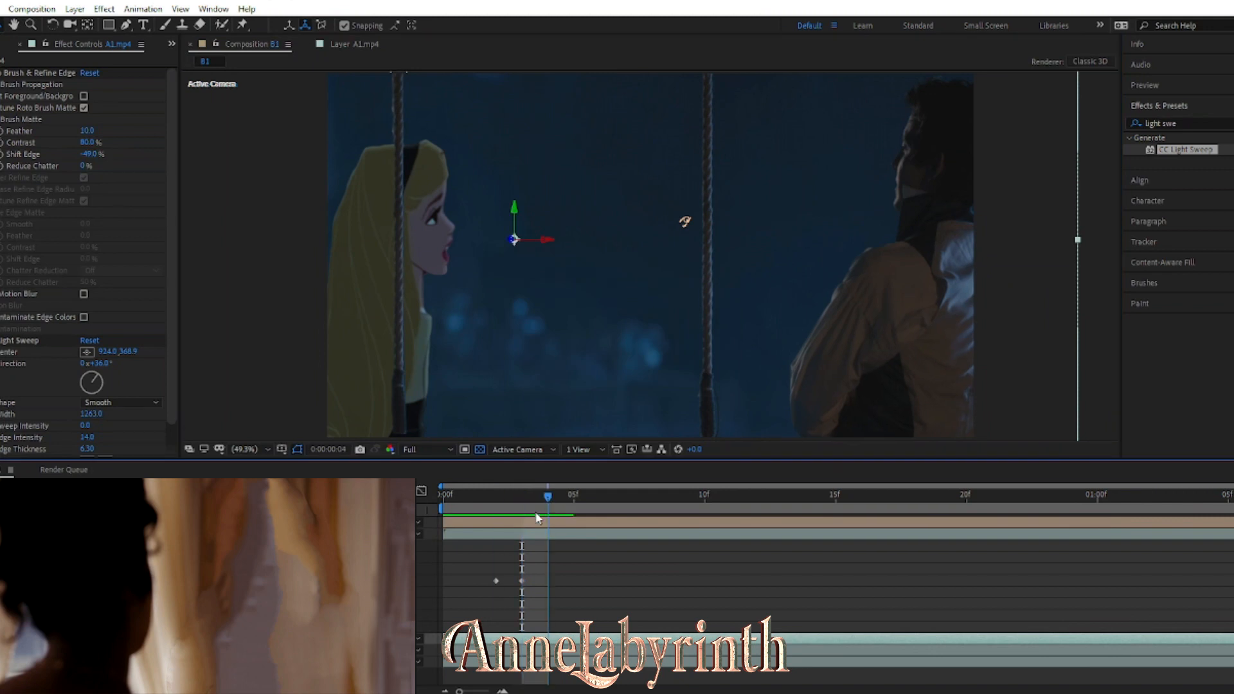
left_click(398, 379)
key("Left")
key("Left")
left_click(241, 333)
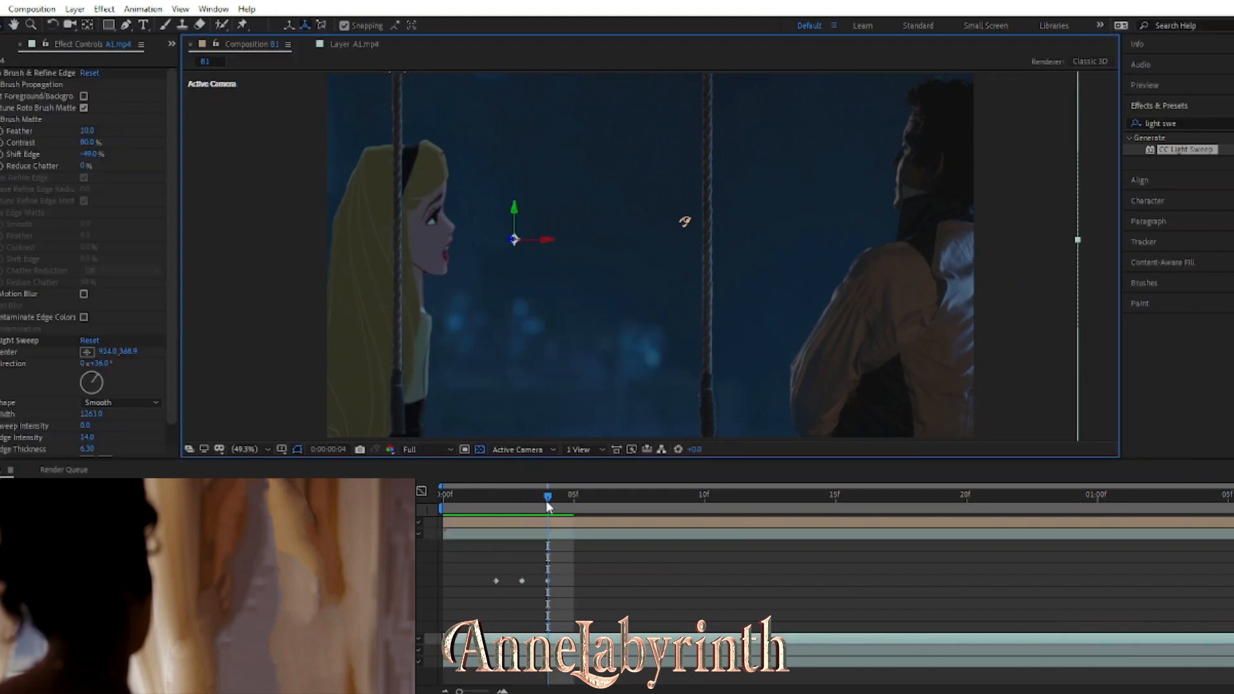
Step: Keyframe the rope's position at frames 5 and 6 to follow the swing, reaching 32, 530 at frame 6
left_click_drag(548, 507, 600, 506)
left_click(398, 381)
left_click(365, 388)
left_click(109, 535)
key("Left")
key("Left")
left_click(236, 321)
Step: Keyframe the rope layer slightly further left at frames 7 and 8, matching the moving swing
left_click(101, 535)
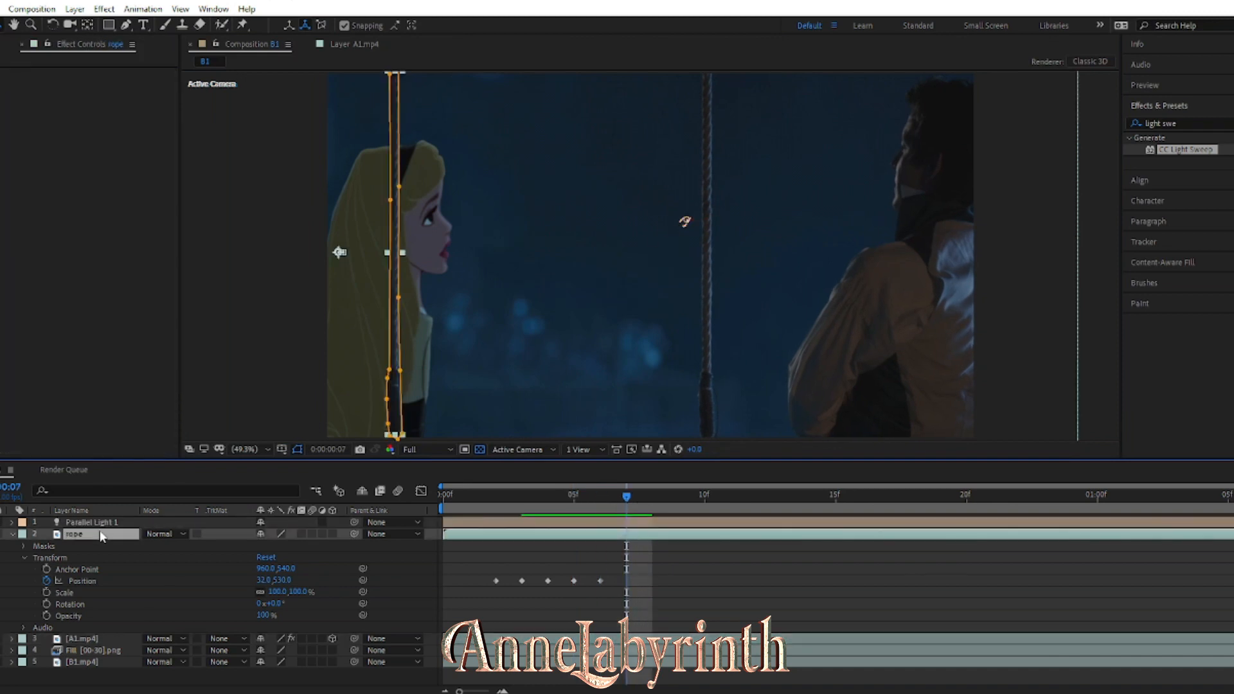
left_click(251, 352)
left_click(653, 501)
left_click(113, 536)
key("Left")
key("Left")
left_click(318, 416)
left_click(634, 508)
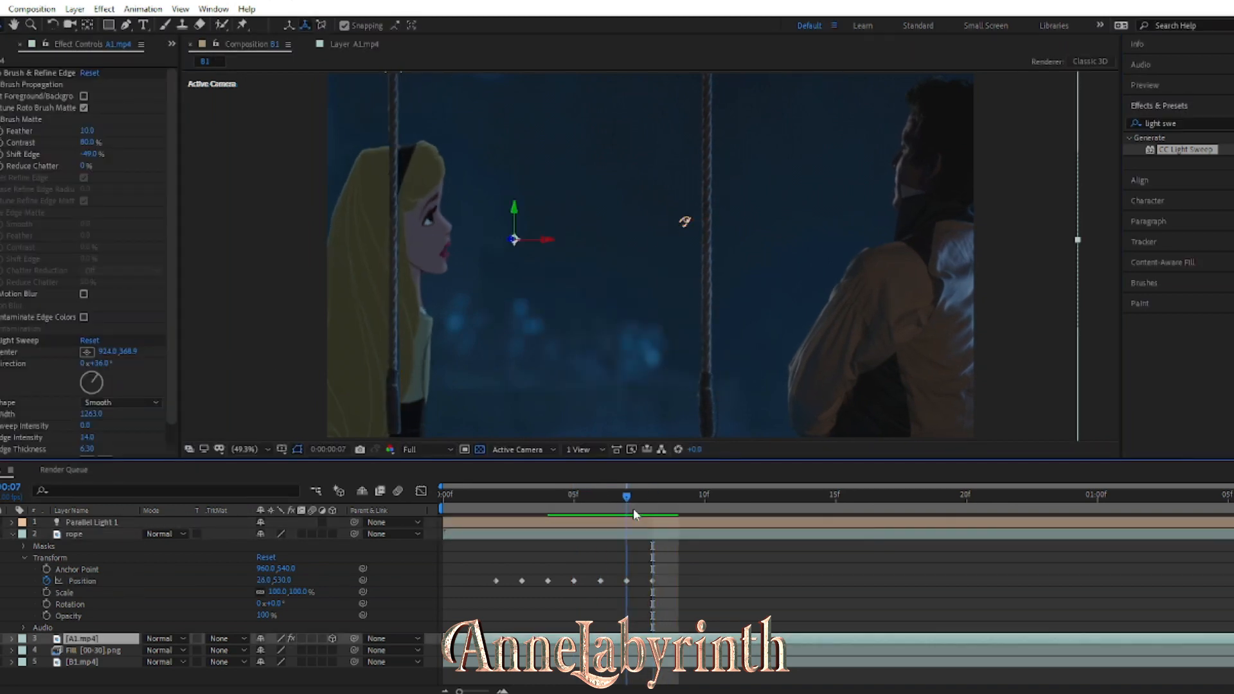
Step: Keyframe the rope's position at 24, 530 on frame 9 and 22, 530 on frame 10
left_click(678, 500)
left_click(129, 535)
key("Left")
key("Left")
left_click(446, 407)
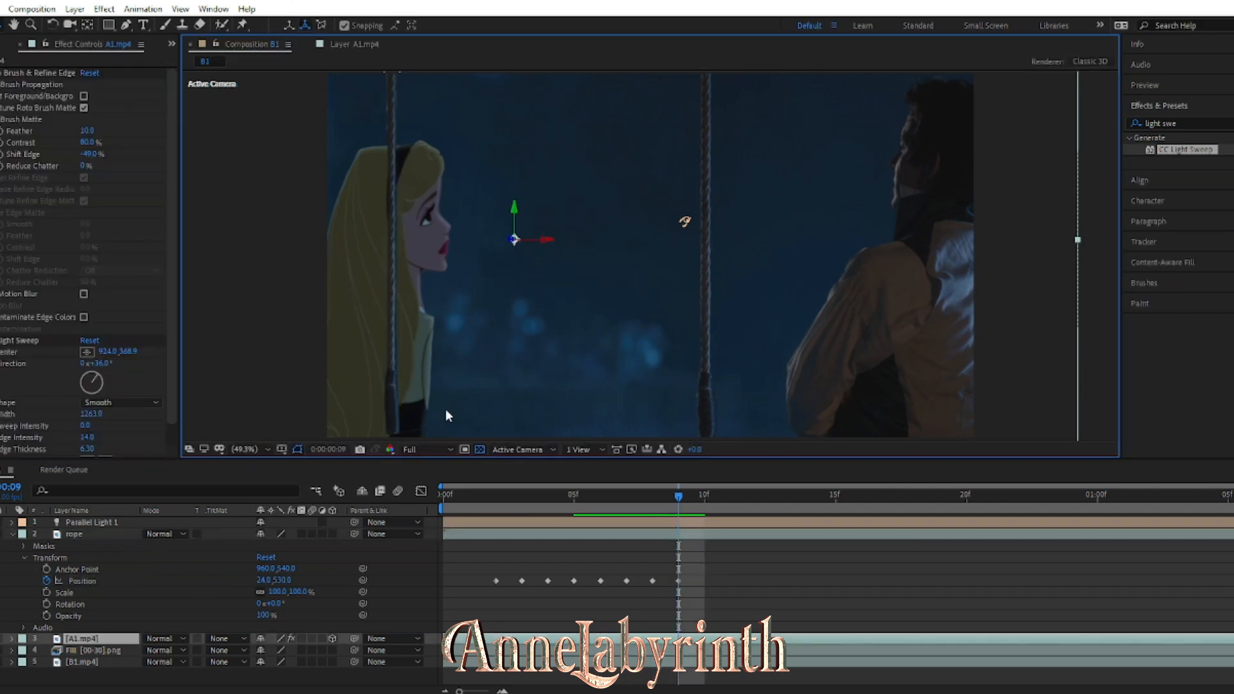
left_click(704, 500)
left_click(71, 535)
key("Left")
key("Left")
left_click(739, 425)
Step: Keyframe the rope's position further left at frame 11 and at 18, 530 on frame 12
left_click(698, 508)
left_click(722, 515)
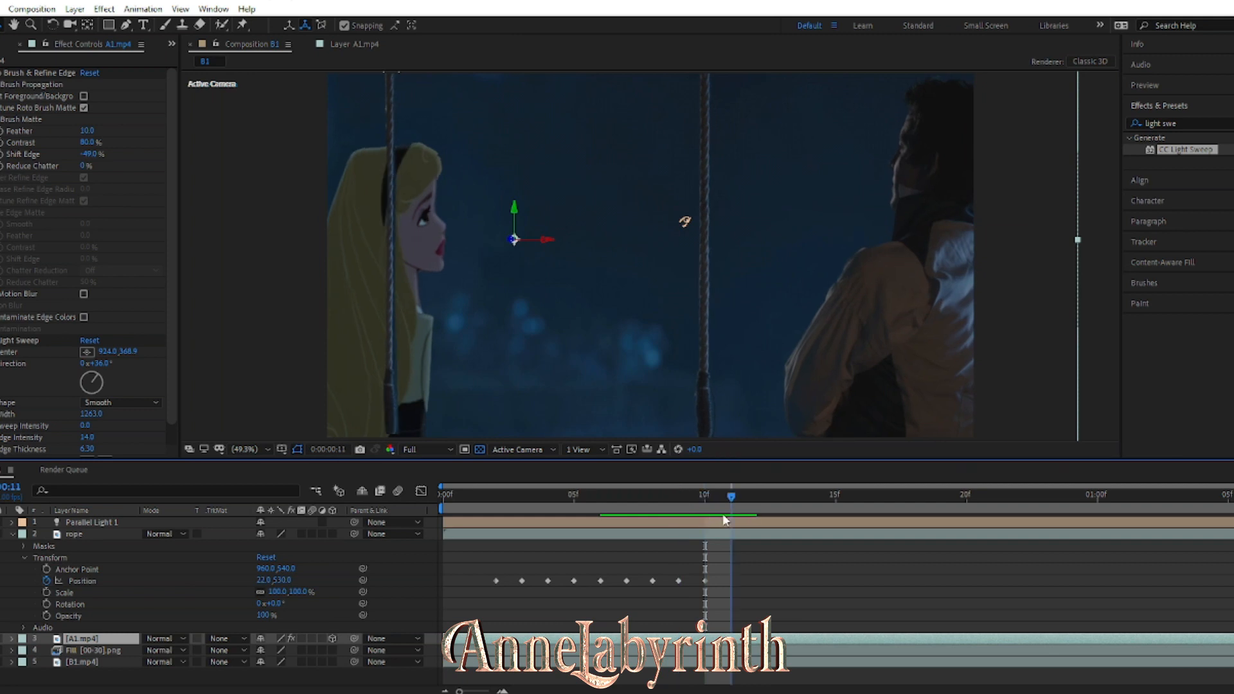
left_click(129, 533)
key("Left")
key("Left")
left_click(739, 424)
left_click(758, 518)
left_click(90, 534)
key("Left")
key("Left")
left_click(614, 426)
Step: Check the swing around frame 13 and keyframe the rope's position there at 16, 530
left_click(784, 506)
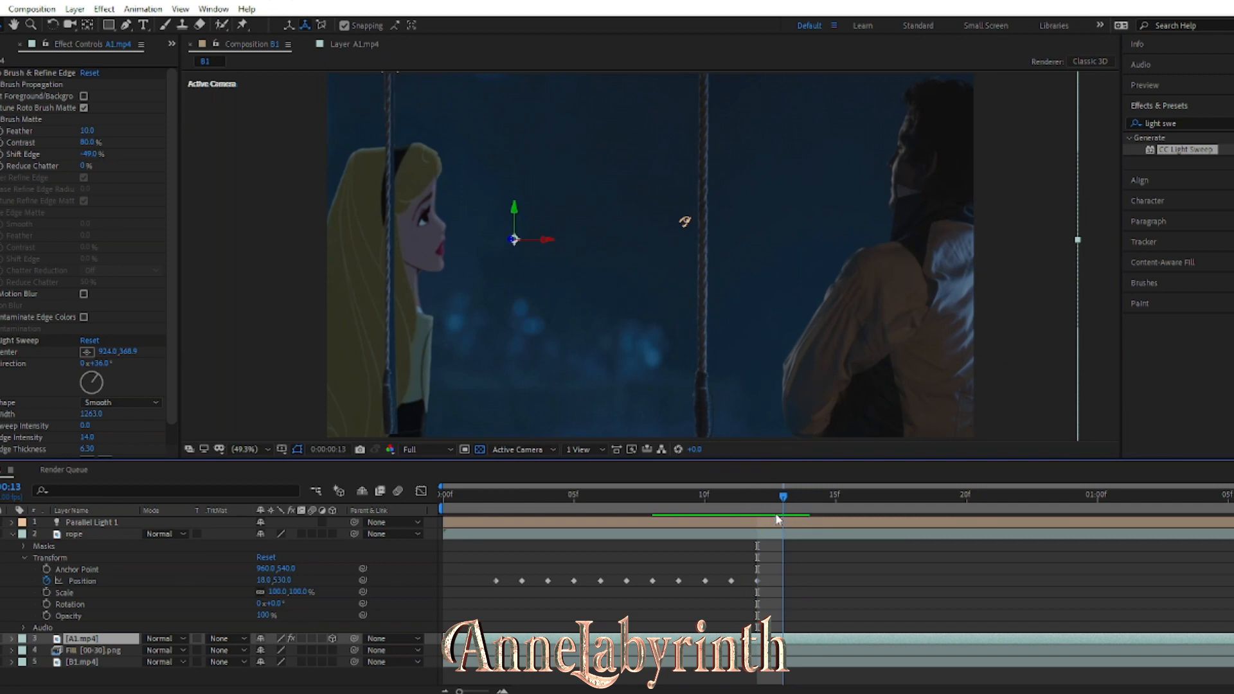
left_click(780, 511)
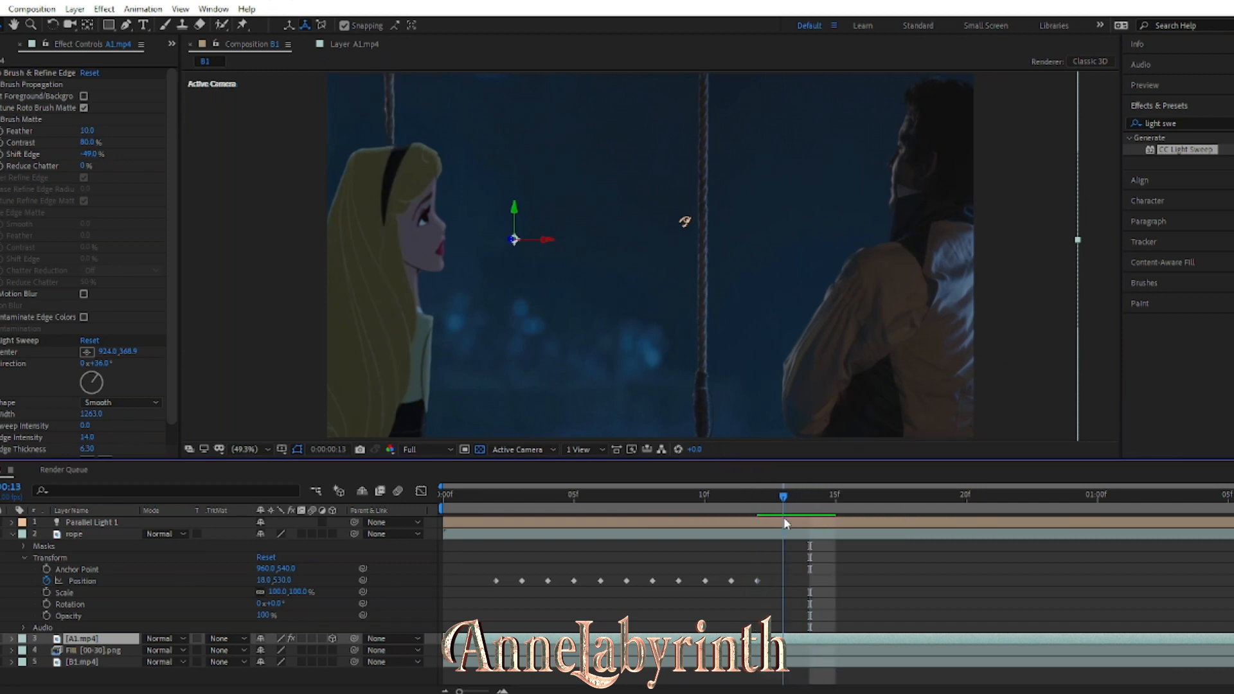
left_click(118, 535)
key("Left")
key("Left")
left_click(863, 508)
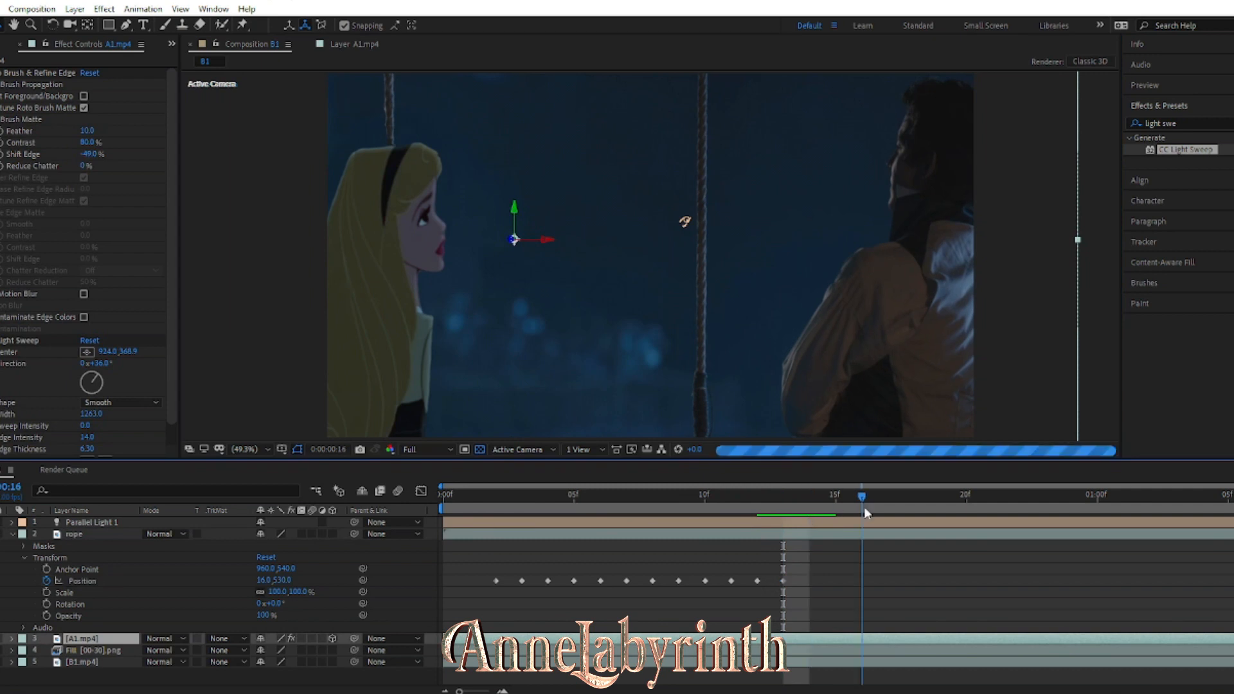
Step: Return to the first frame and save a screen capture of the composition image as Swing.PNG
left_click_drag(864, 508, 84, 547)
left_click(1103, 223)
key("space")
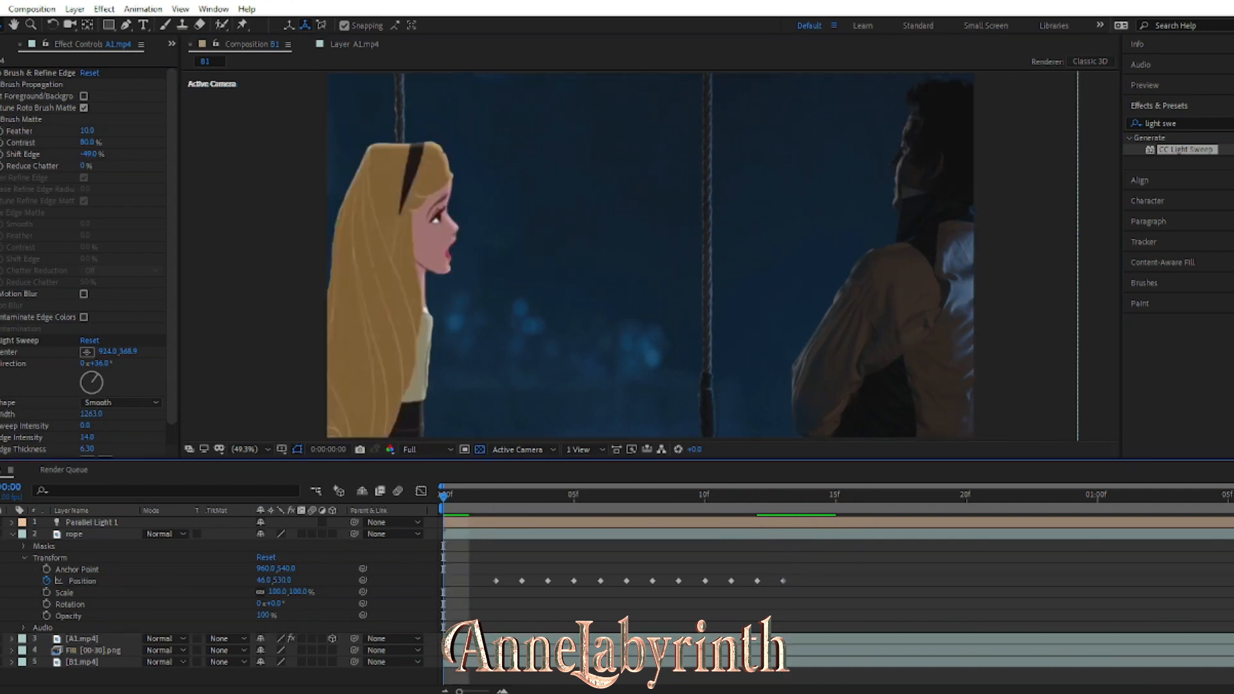
left_click(307, 692)
left_click(1016, 614)
left_click_drag(329, 75, 975, 440)
left_click(442, 36)
type("see")
key("Return")
left_click(974, 4)
left_click(1, 9)
Step: Import Swing.PNG, place it above the rope layer in B1, and fit it to the composition
mouse_move(39, 199)
left_click(257, 201)
scroll(39, 168, "up", 10)
left_click(36, 125)
double_click(148, 294)
left_click_drag(18, 220, 106, 529)
right_click(621, 341)
mouse_move(646, 368)
left_click(823, 552)
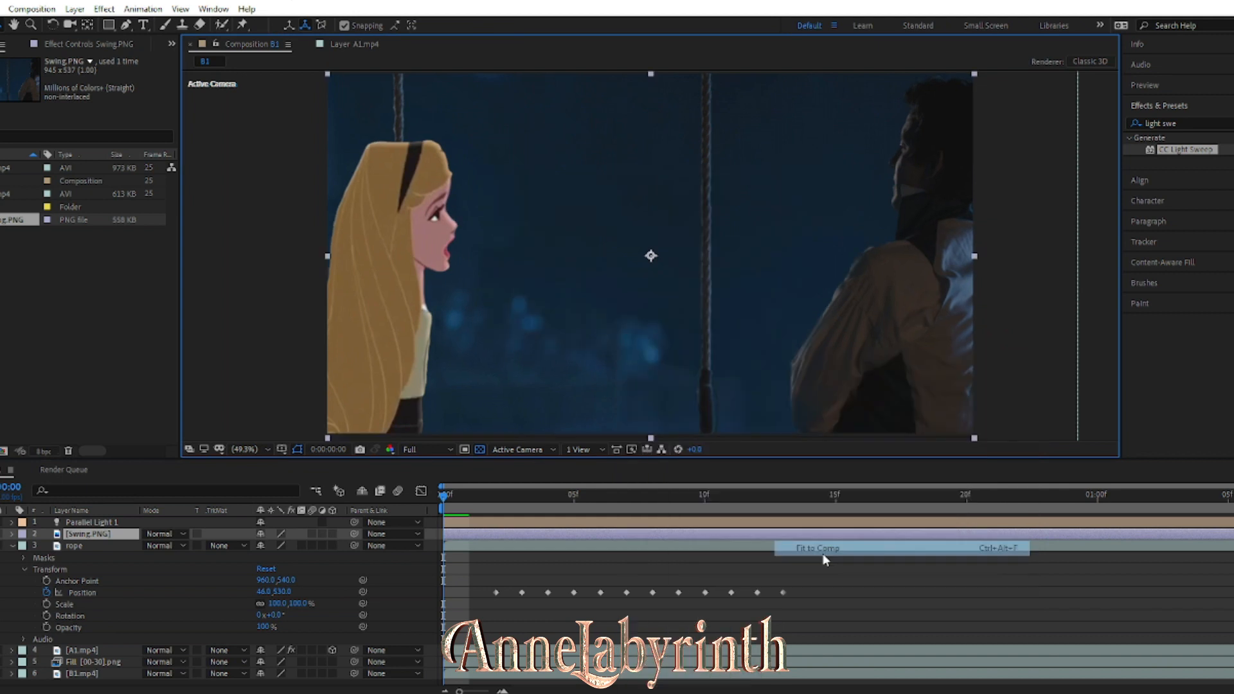
Step: Isolate the middle swing rope in Swing.PNG along its full height with the Roto Brush
left_click(221, 26)
double_click(702, 238)
scroll(703, 237, "up", 1)
left_click_drag(758, 228, 758, 34)
left_click_drag(745, 107, 744, 165)
left_click_drag(749, 282, 717, 169)
mouse_move(723, 250)
left_mouse_down()
mouse_move(724, 110)
mouse_move(713, 130)
left_mouse_up()
left_click_drag(720, 329, 712, 125)
left_click_drag(713, 154, 710, 373)
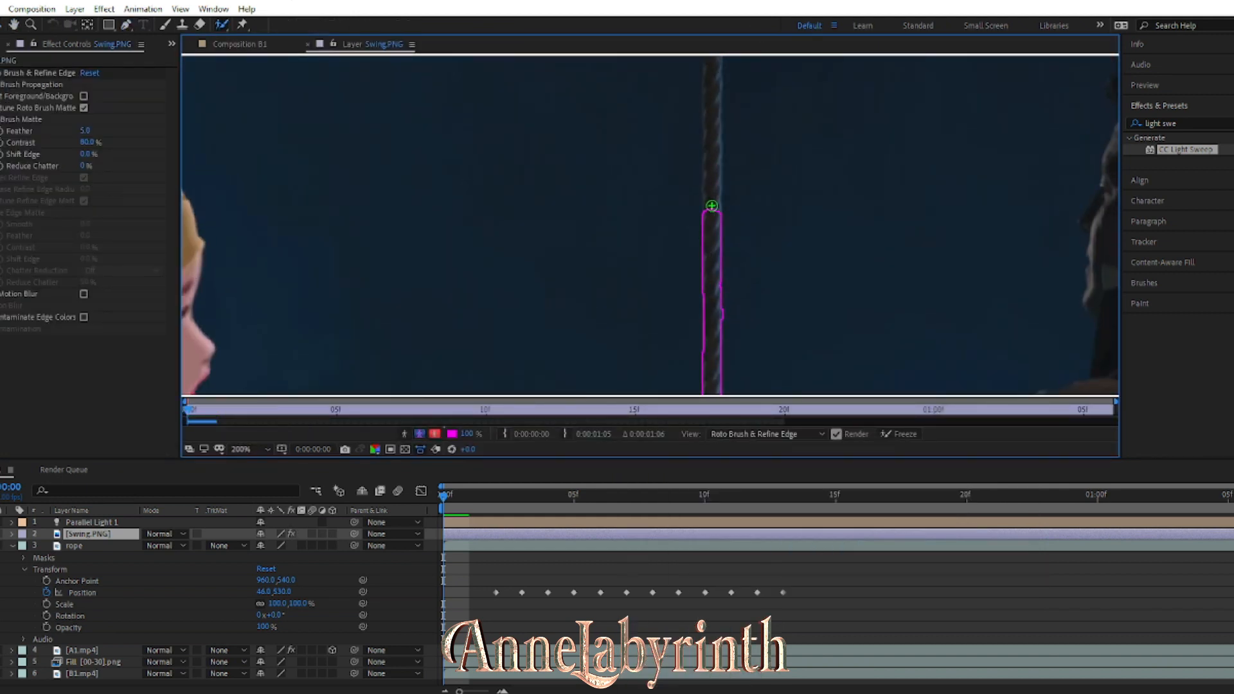
left_click_drag(711, 204, 702, 291)
left_click_drag(710, 214, 710, 110)
left_click_drag(703, 156, 701, 145)
left_click_drag(701, 210, 729, 203)
scroll(731, 201, "down", 3)
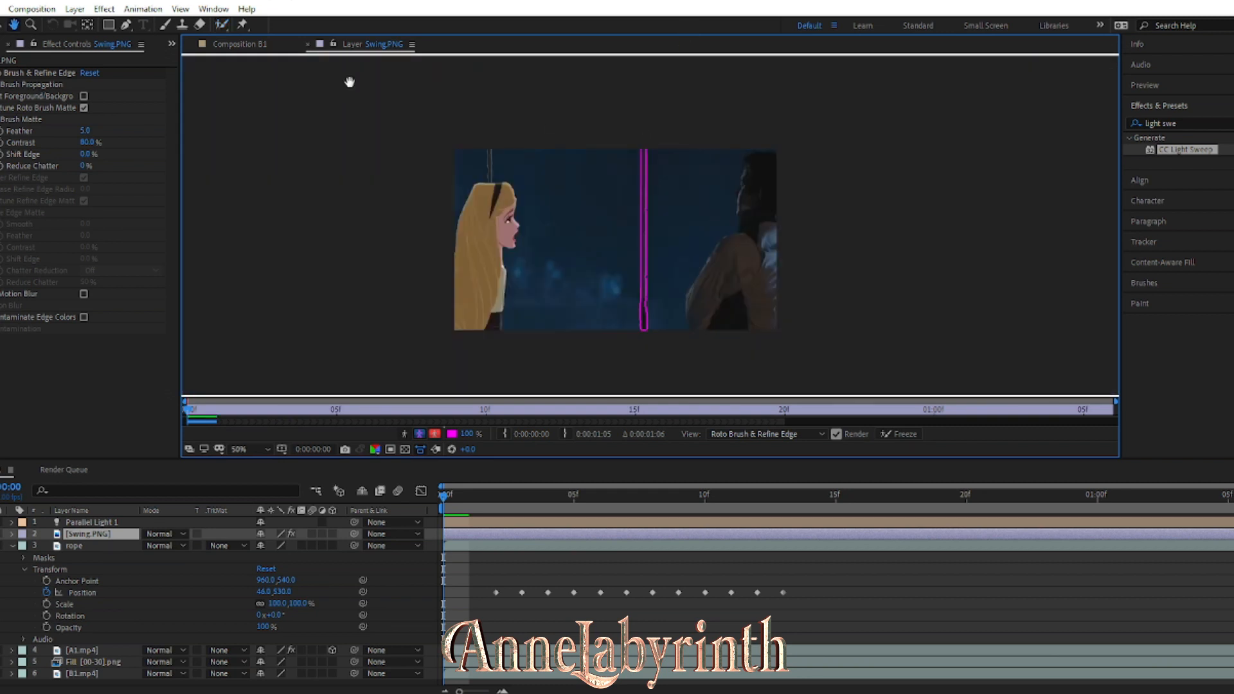
Step: Set the Swing.PNG matte's feather to 6 and move the cut-out rope over the blonde character's hair, aligned with the existing rope
left_click(240, 45)
left_click(90, 132)
type("6")
left_click_drag(715, 408, 395, 407)
key("Right")
key("Right")
key("Right")
key("Right")
key("Right")
key("Right")
key("Right")
key("Right")
key("Right")
key("Right")
key("Right")
key("Right")
key("Right")
key("Right")
key("Right")
key("Right")
key("Right")
key("Right")
key("Right")
key("Right")
key("Right")
key("Right")
key("Right")
key("Down")
key("Down")
key("Down")
Step: Increase the Roto Brush matte's feather on Swing.PNG and open its Shift Edge value for editing
scroll(395, 407, "up", 1)
key("space")
left_click_drag(448, 375, 490, 330)
left_click_drag(85, 130, 98, 131)
left_click(87, 155)
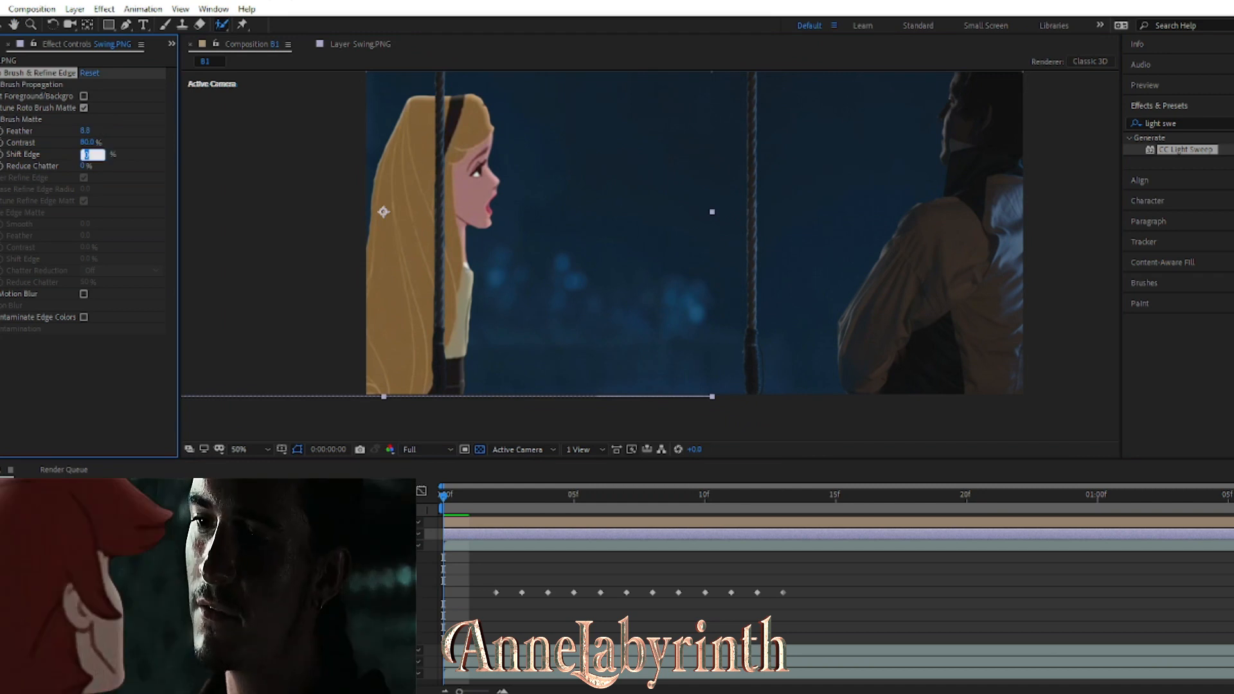
Step: Copy the rope layer's position keyframes onto Swing.PNG and shift them to start at frame 2
left_click_drag(796, 598, 479, 582)
left_click(13, 534)
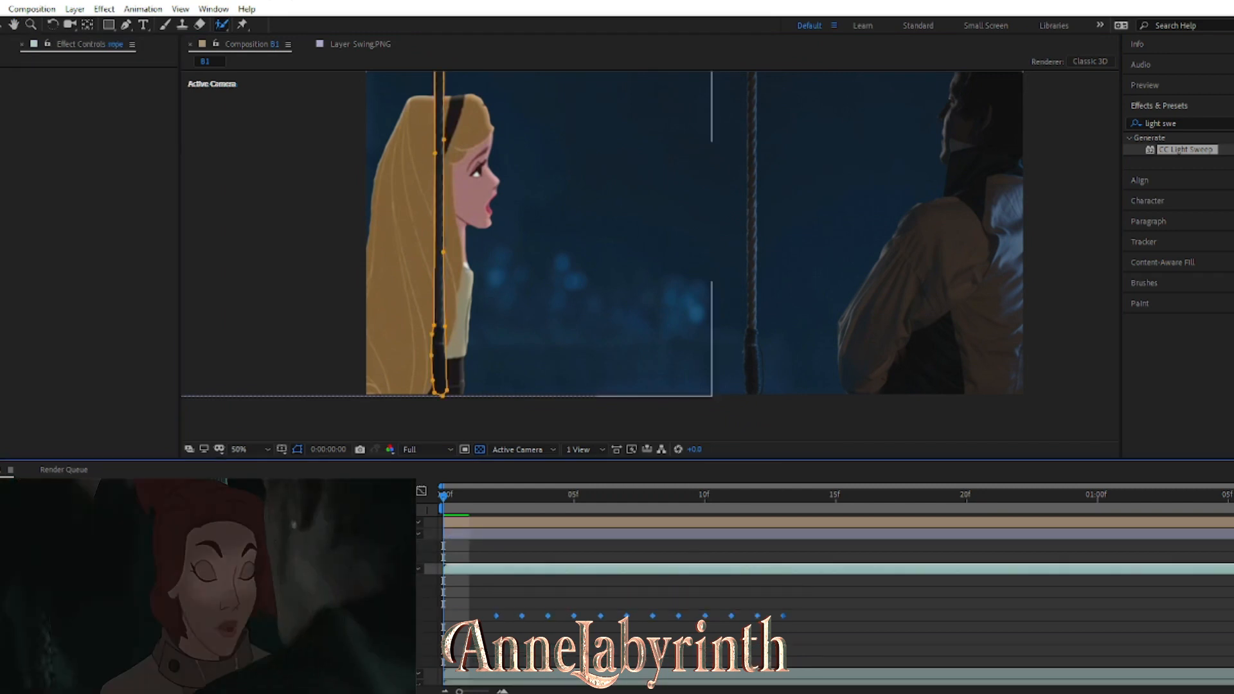
left_click(24, 558)
left_click(442, 582)
key("ctrl+v")
left_click_drag(752, 585, 439, 572)
left_click_drag(443, 581, 491, 585)
Step: Delete the old rope layer and check the Swing.PNG rope's motion through frame 13
left_click(92, 627)
key("Delete")
left_click_drag(444, 496, 495, 501)
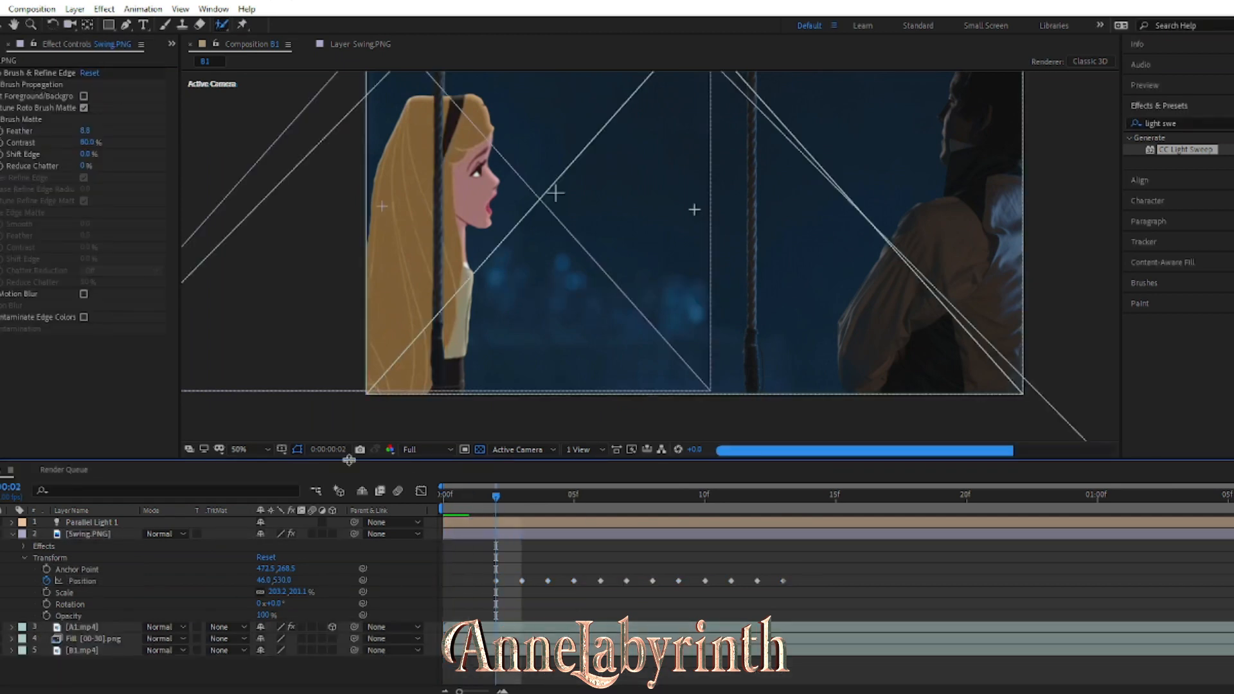
left_click(639, 284)
key("shift+slash")
left_click(499, 502)
left_click(547, 511)
left_click_drag(566, 517, 790, 510)
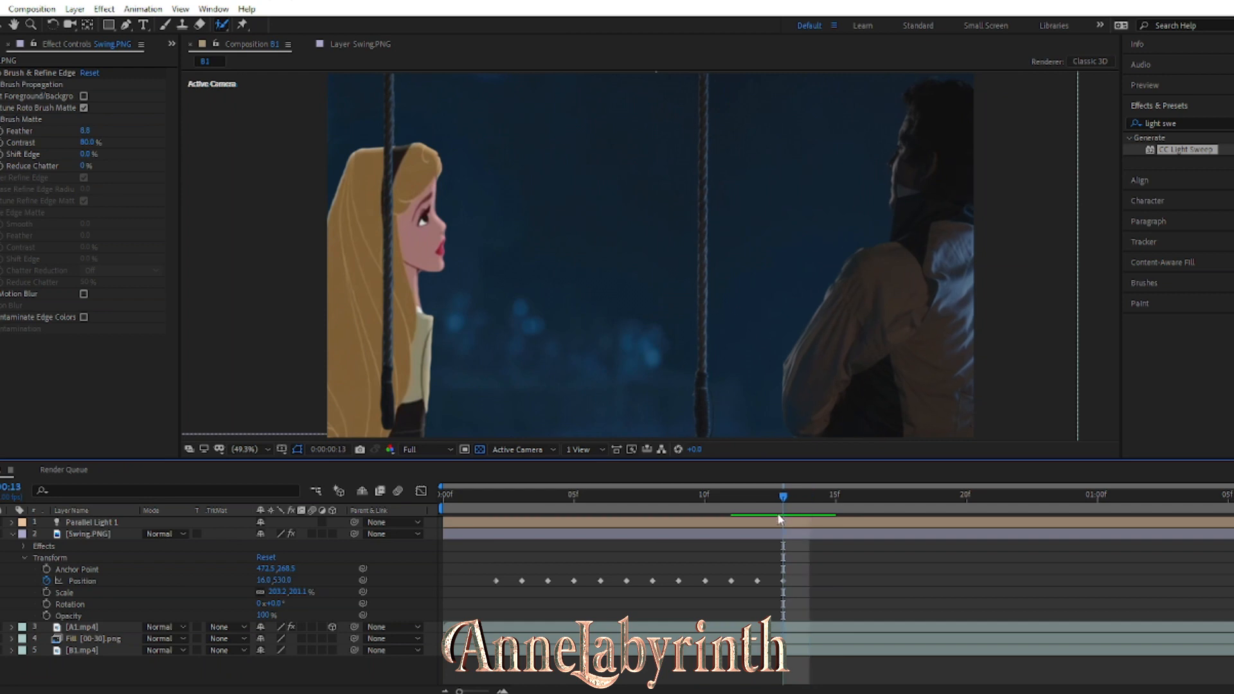
Step: Set Swing.PNG's position keyframes to 20, 530 at frame 13 and 18, 530 at frame 14
left_click(392, 396)
key("Right")
key("Right")
key("Right")
key("Right")
left_click(801, 509)
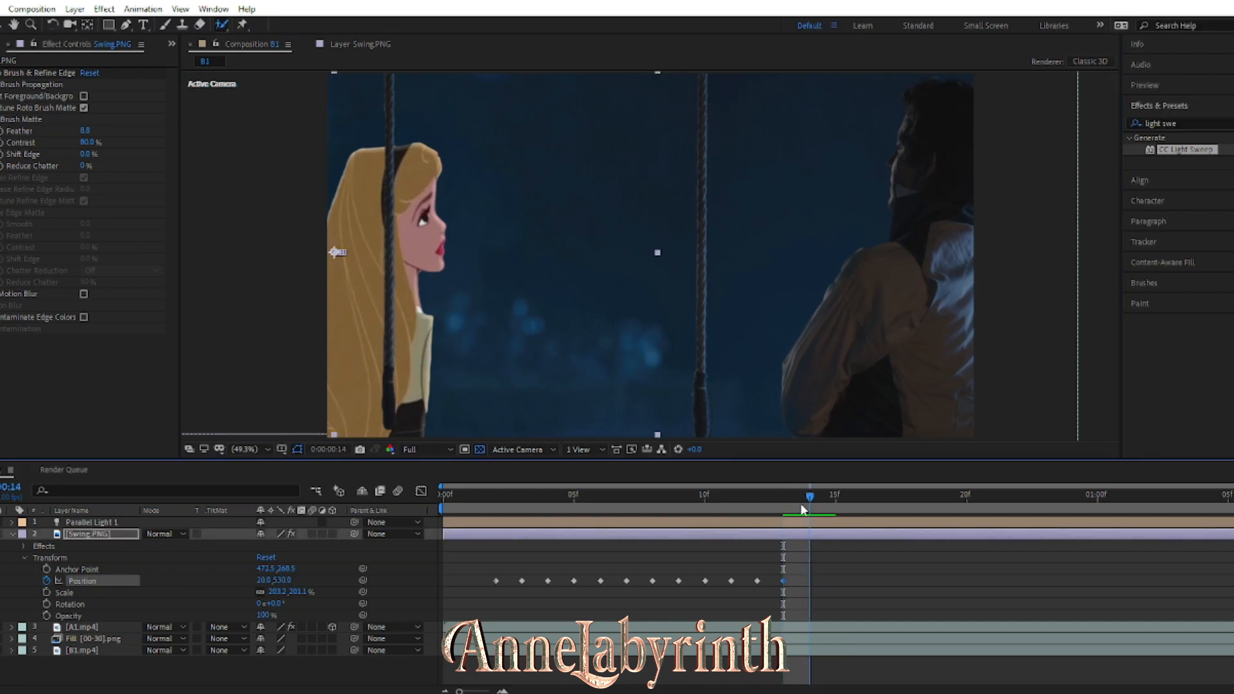
key("Left")
key("Left")
left_click(839, 506)
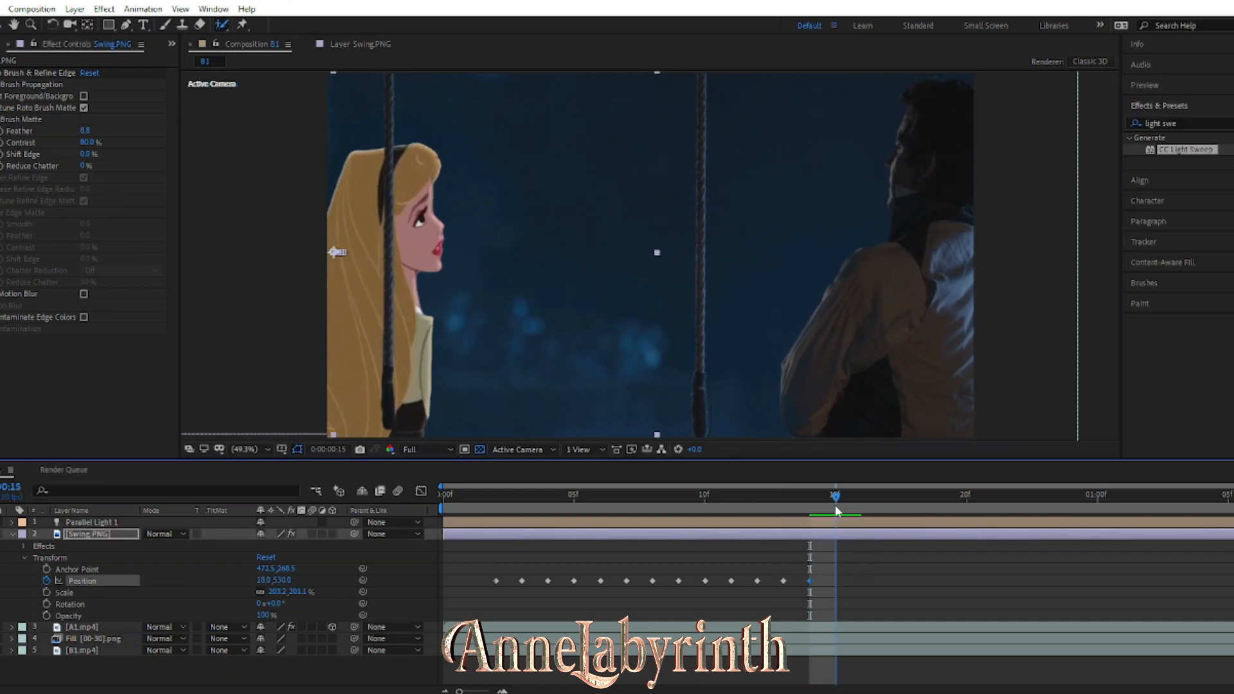
Step: Add position keyframes to Swing.PNG at frames 17 and 18, with 20, 530 at frame 18, and check up to frame 20
left_click(863, 514)
left_click(888, 514)
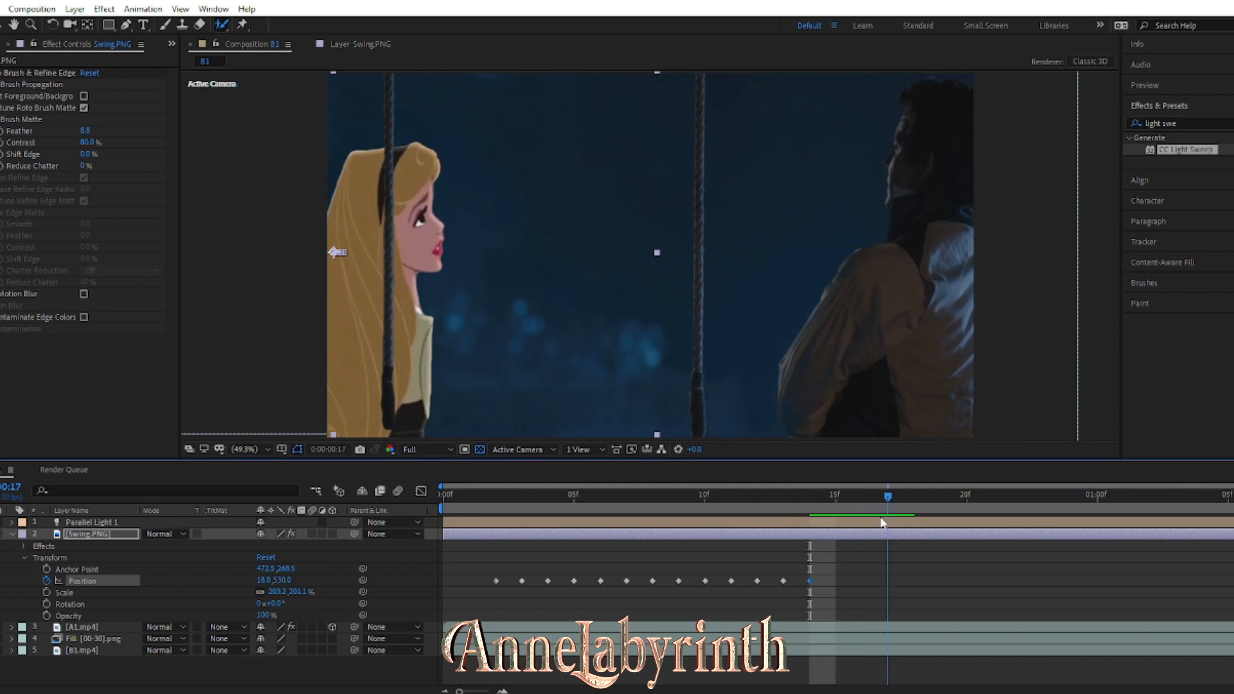
left_click(920, 509)
key("Right")
key("Right")
left_click(932, 518)
left_click(964, 518)
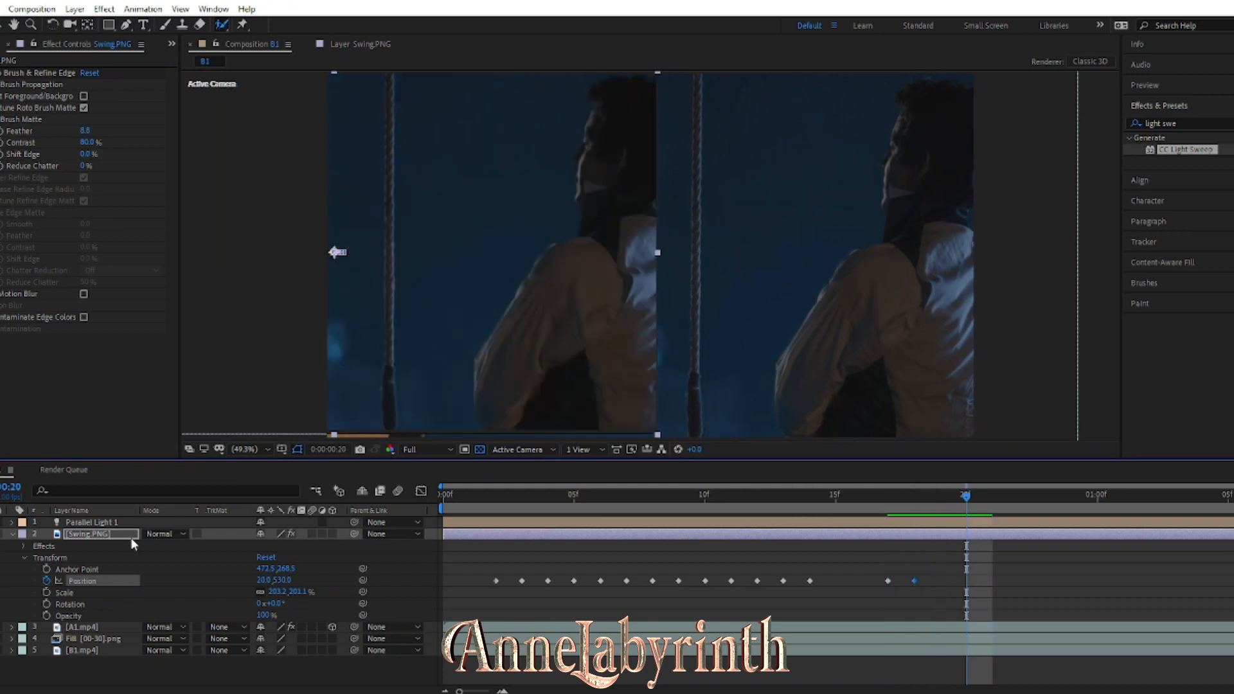
Step: Add position keyframes to Swing.PNG at frames 19 and 20, with 22, 530 at frame 20
left_click(941, 512)
left_click_drag(942, 509, 948, 509)
key("Right")
key("Page_Down")
key("Right")
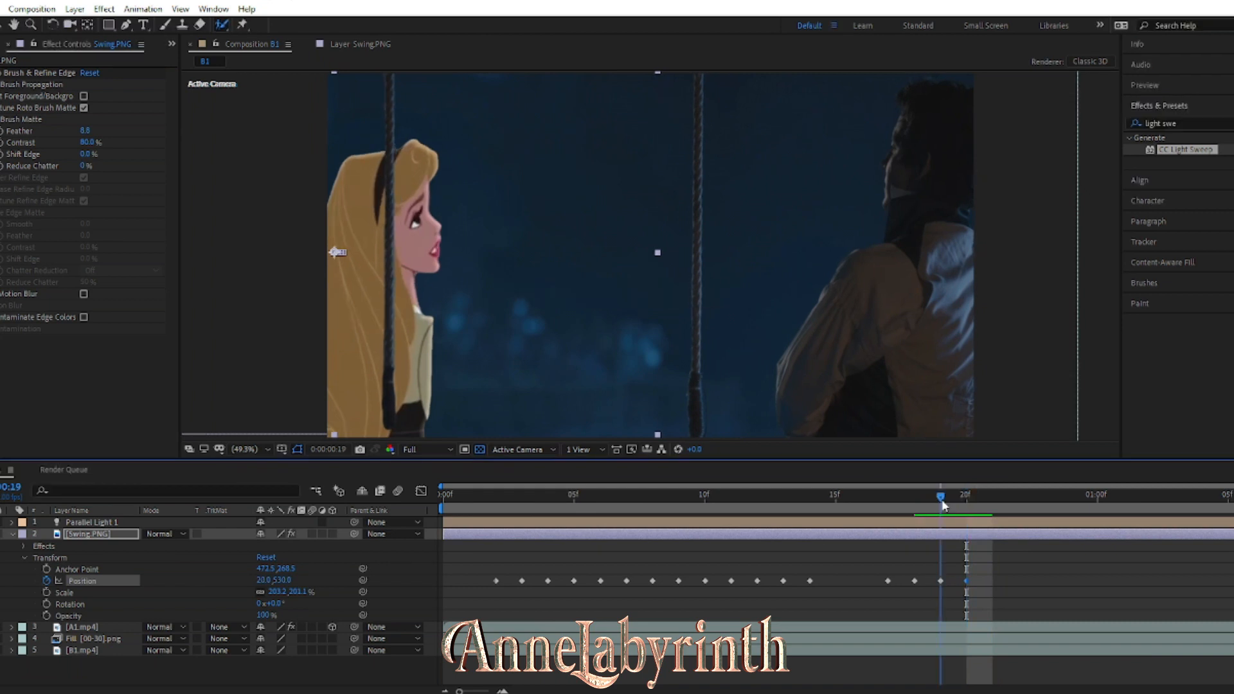
Step: Add position keyframes to Swing.PNG at frames 23, 24 and 1:00, with 24, 530 at 1:00
left_click(1017, 517)
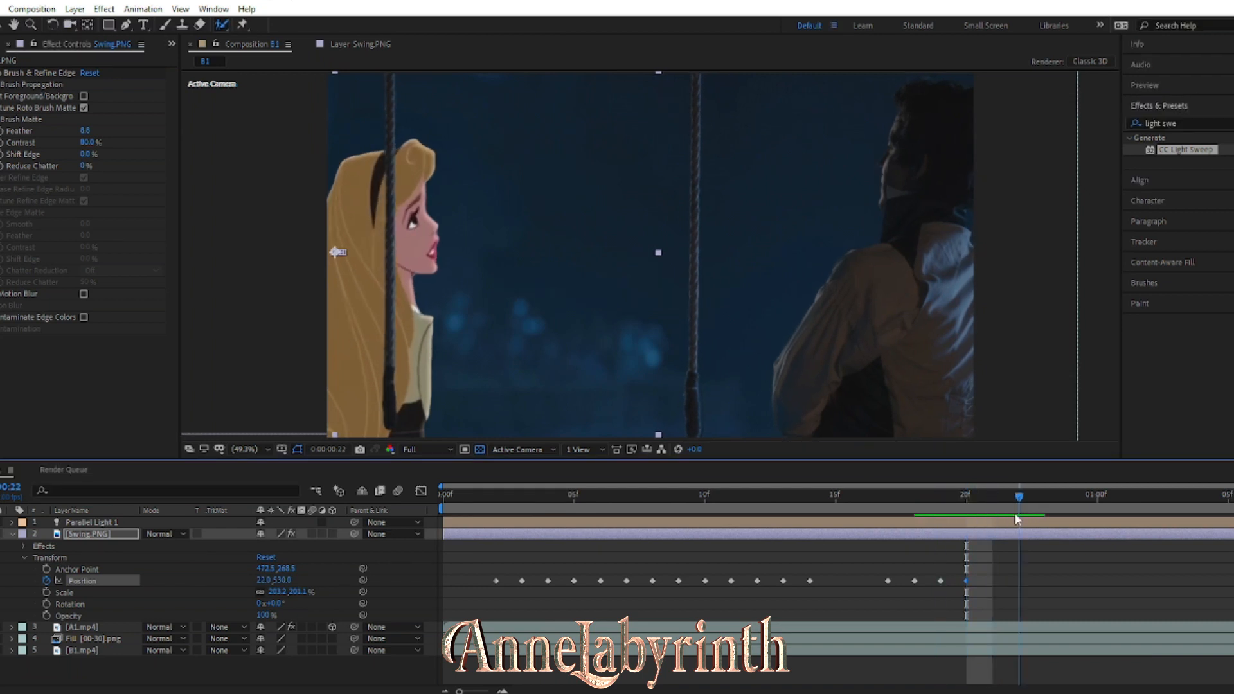
left_click_drag(1060, 518, 1057, 517)
key("Right")
left_click(1068, 511)
key("Right")
key("Right")
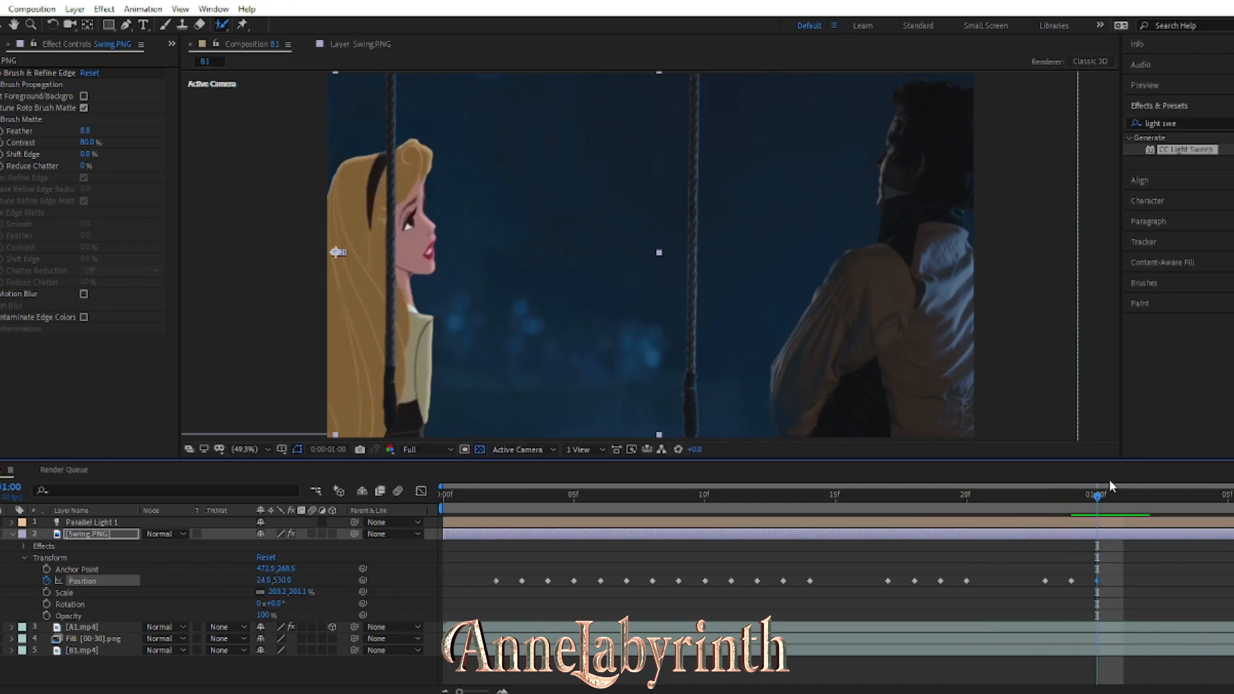
Step: Add position keyframes to Swing.PNG from 1:01 to 1:04, with 26, 530 at 1:01 and 30, 530 at 1:04
key("Right")
key("Right")
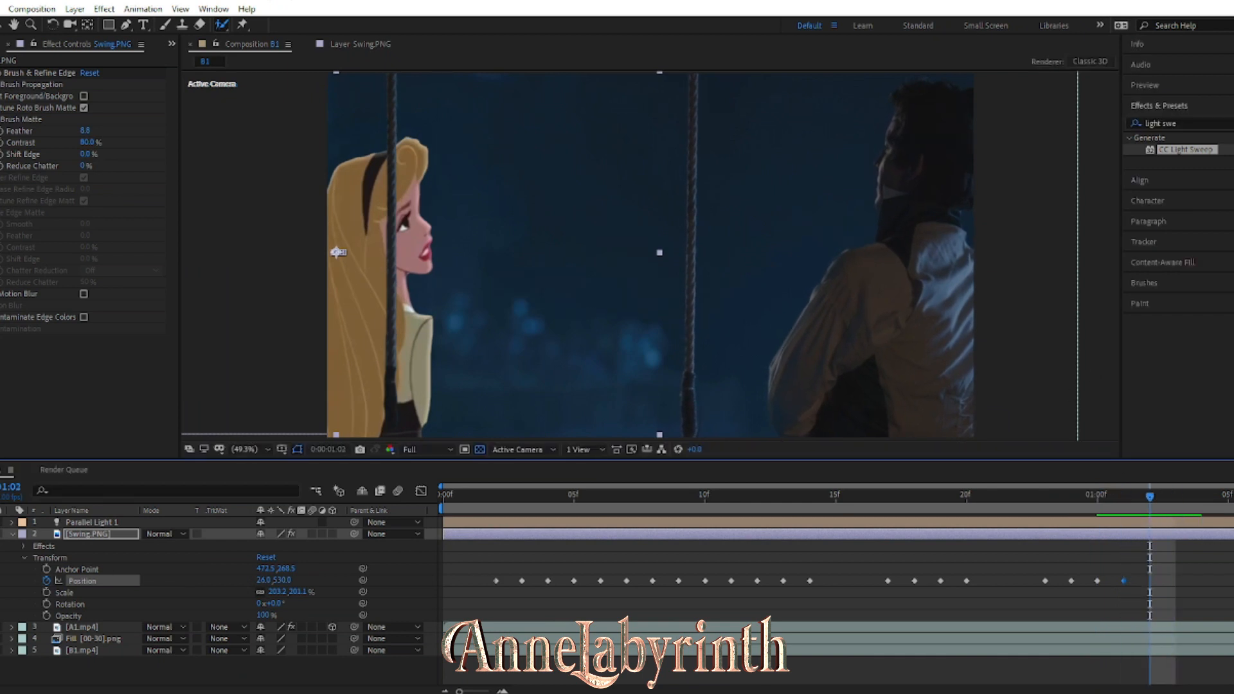
left_click(1202, 496)
key("Right")
left_click(1228, 496)
Step: Enable position keyframing on A1.mp4 at frame 2 and add a second position keyframe at frame 3
left_click(471, 496)
left_click(496, 496)
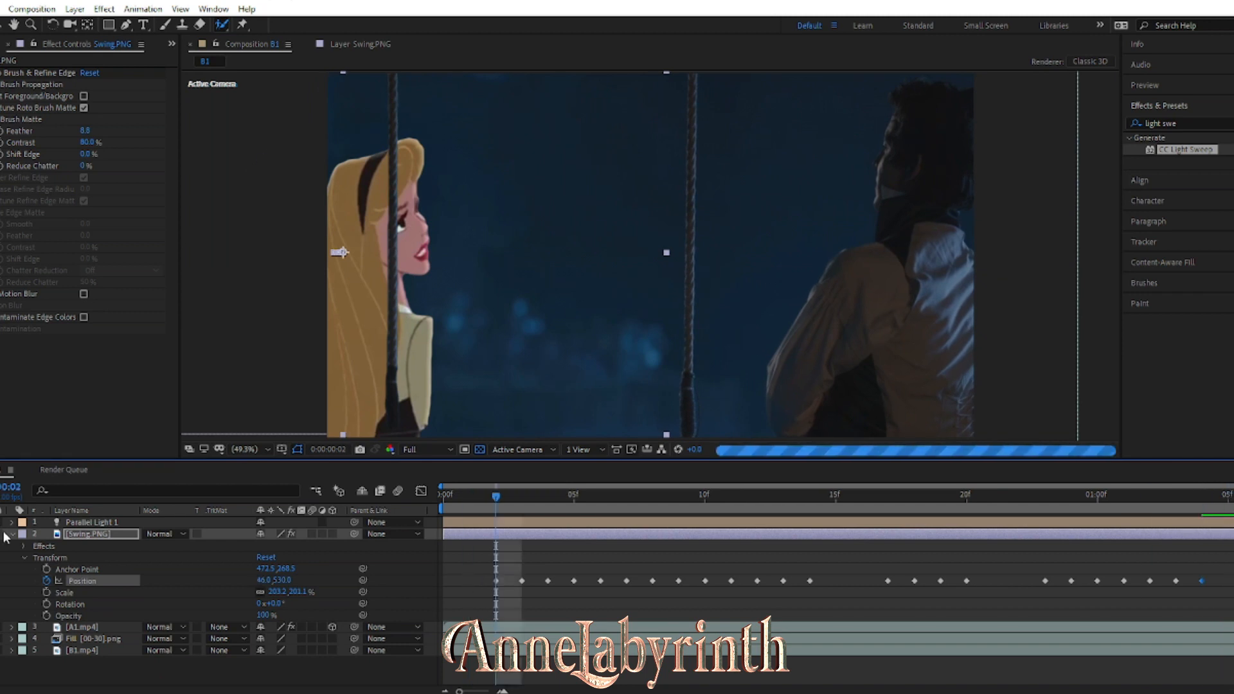
left_click(12, 534)
left_click(12, 546)
left_click(23, 570)
left_click(46, 592)
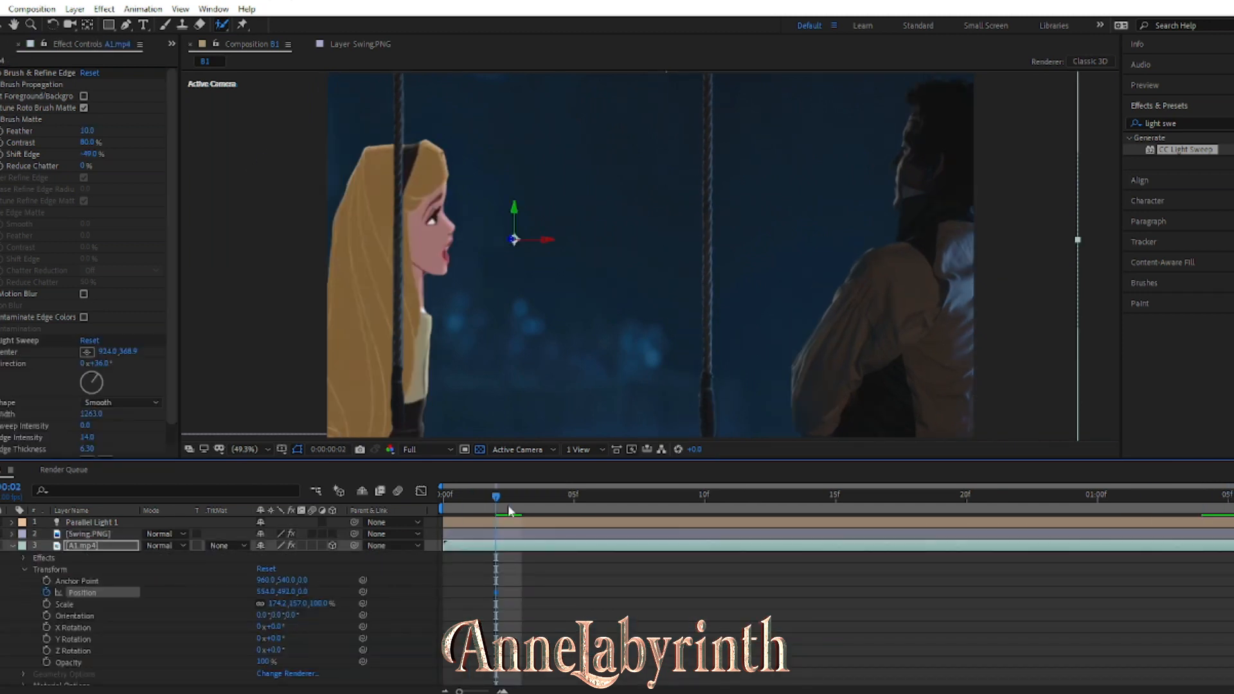
left_click(521, 507)
key("Right")
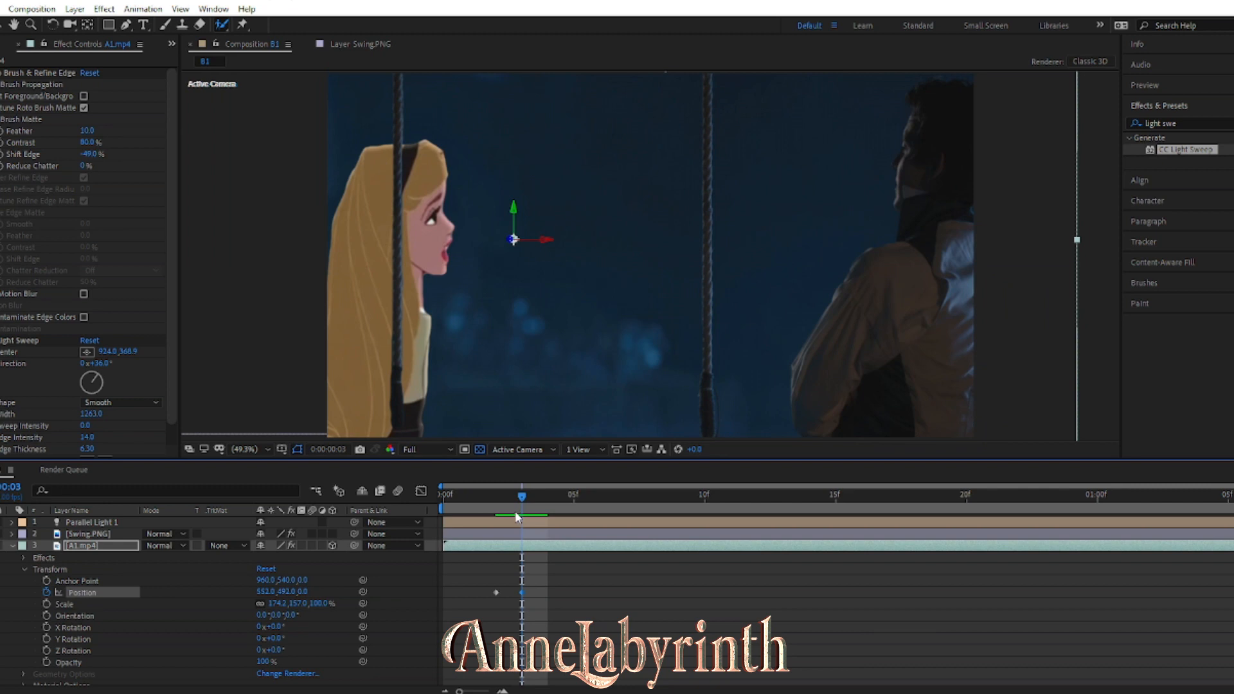
Step: Keyframe A1.mp4's position at 548, 492, 0 on frame 4 to follow the rope
left_click(546, 505)
key("Left")
key("Left")
key("Left")
key("Left")
Step: Add position keyframes to A1.mp4 at frames 5 and 6, with 544, 492, 0 at frame 6
left_click_drag(546, 505, 584, 515)
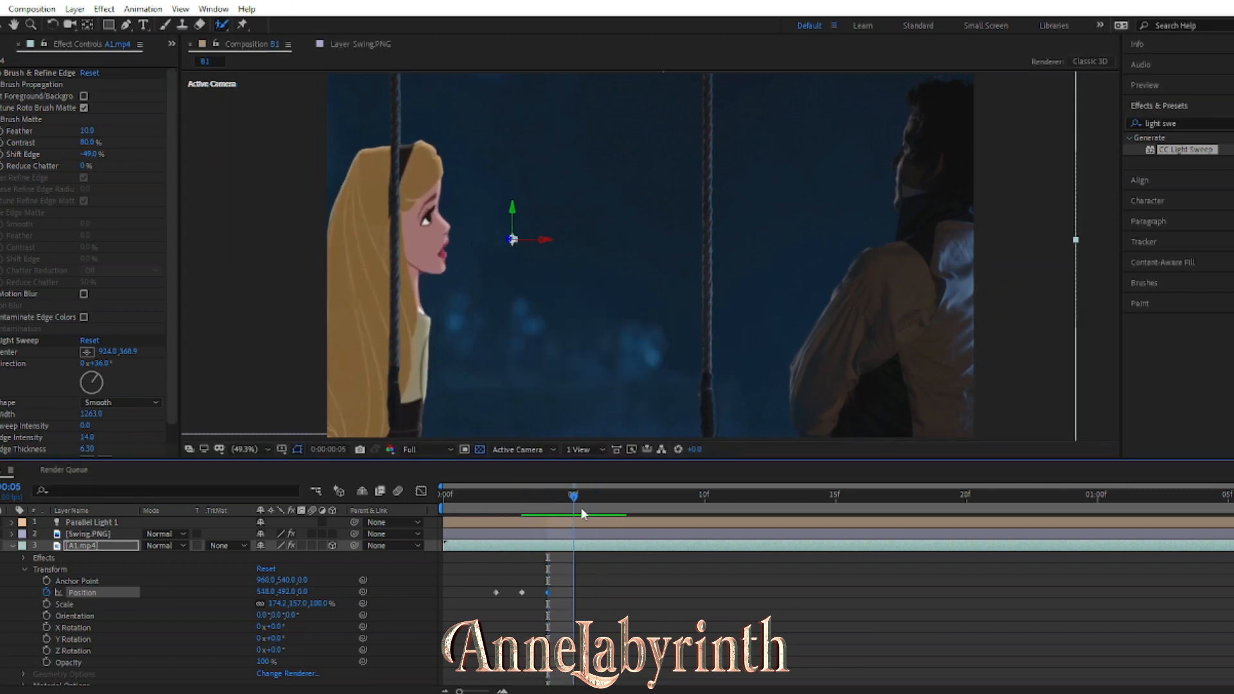
key("Left")
key("Left")
left_click(593, 508)
key("Left")
key("Left")
Step: Keyframe A1.mp4's position at 540, 492, 0 on frame 7, comparing it with frame 6
left_click(632, 509)
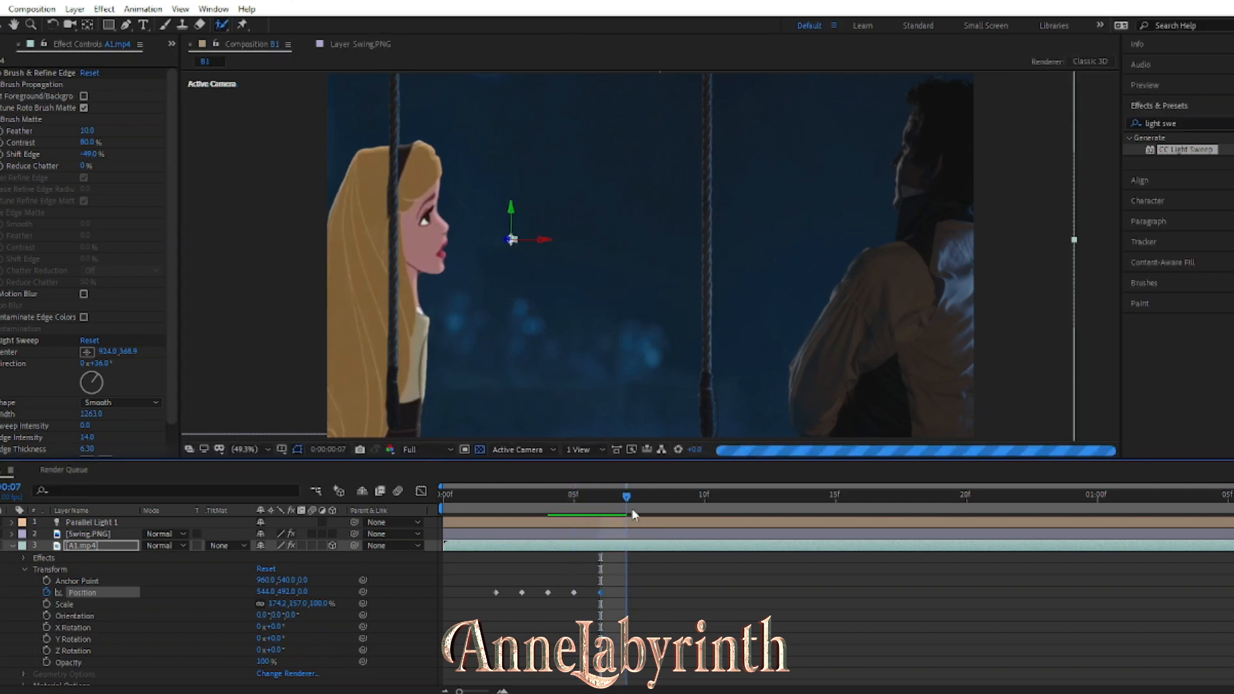
key("Left")
key("Left")
left_click(603, 510)
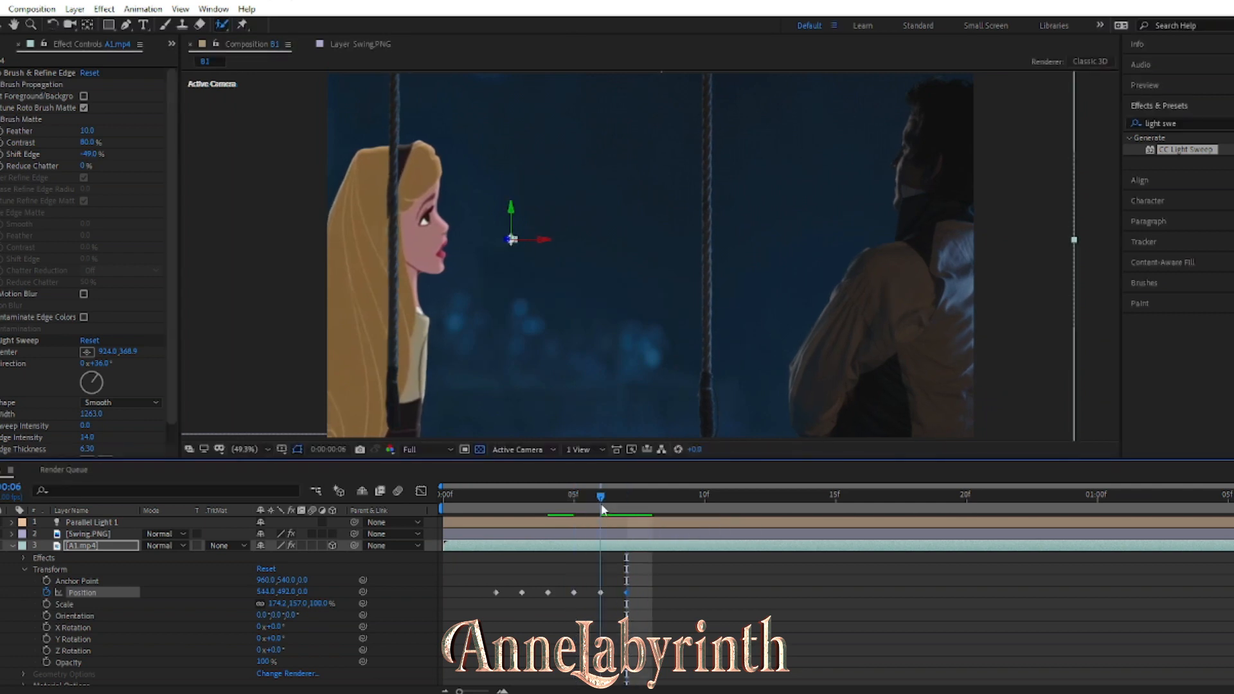
left_click(623, 509)
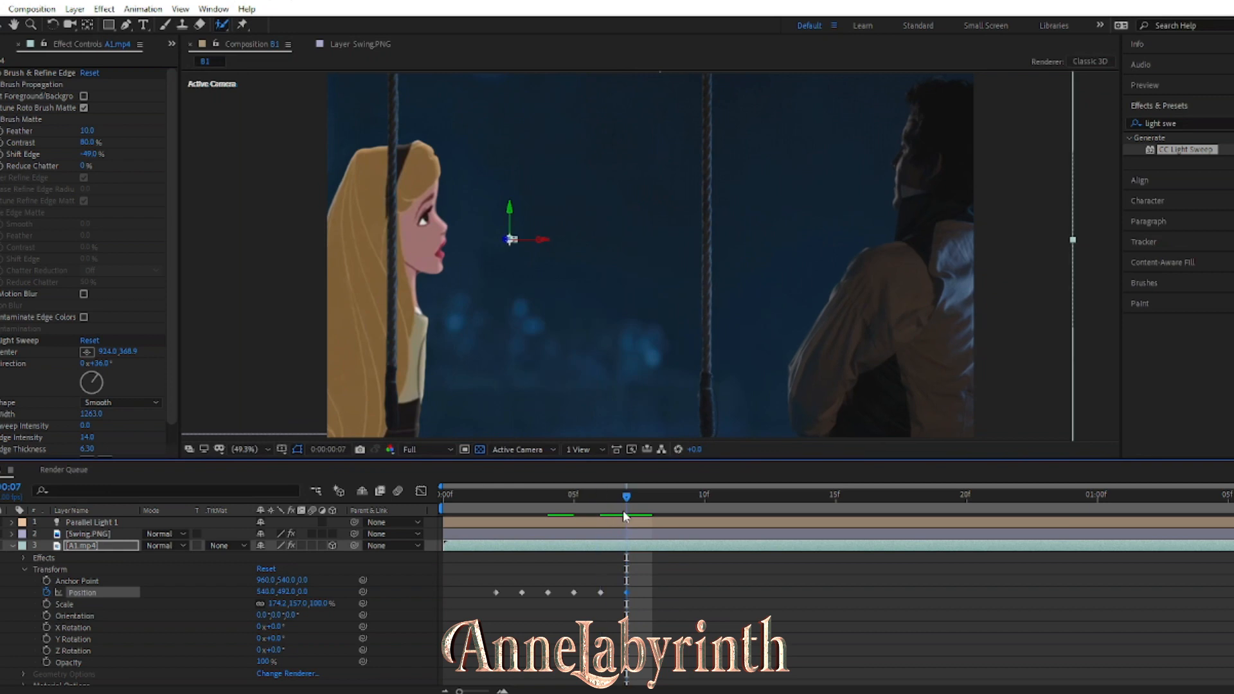
Step: Add position keyframes to A1.mp4 at frames 8, 9 and 10, with 538, 492, 0 at frame 9
left_click(642, 510)
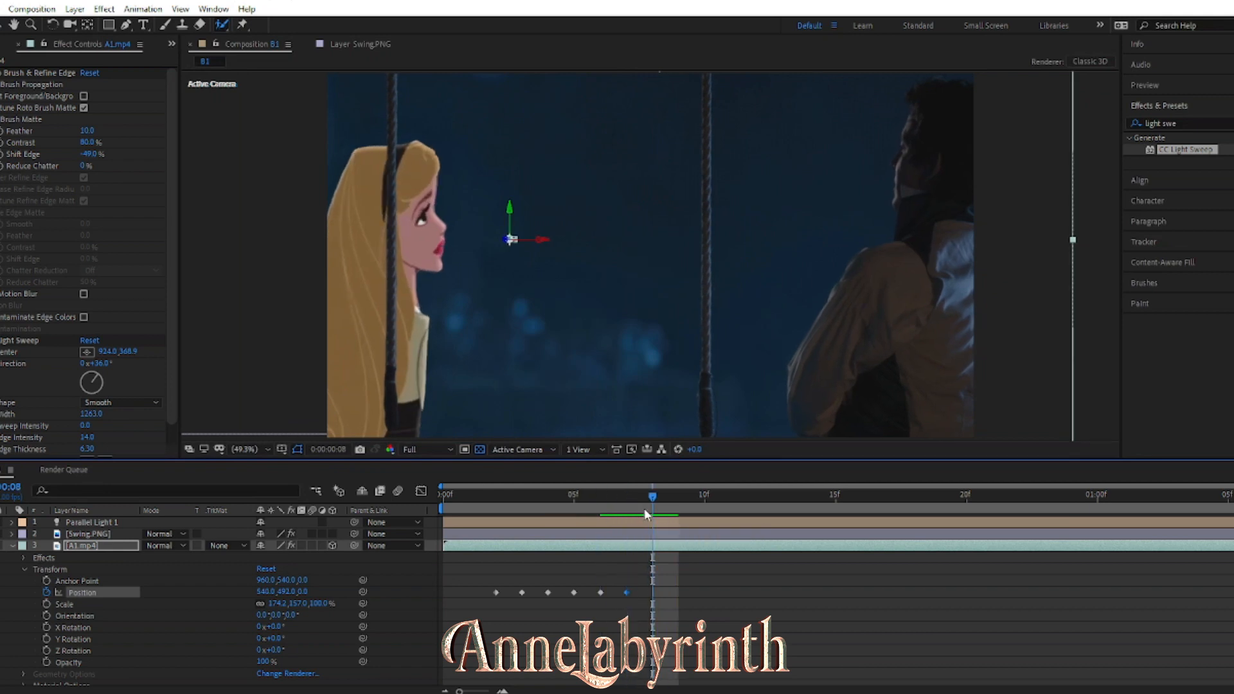
key("ctrl+v")
left_click(670, 501)
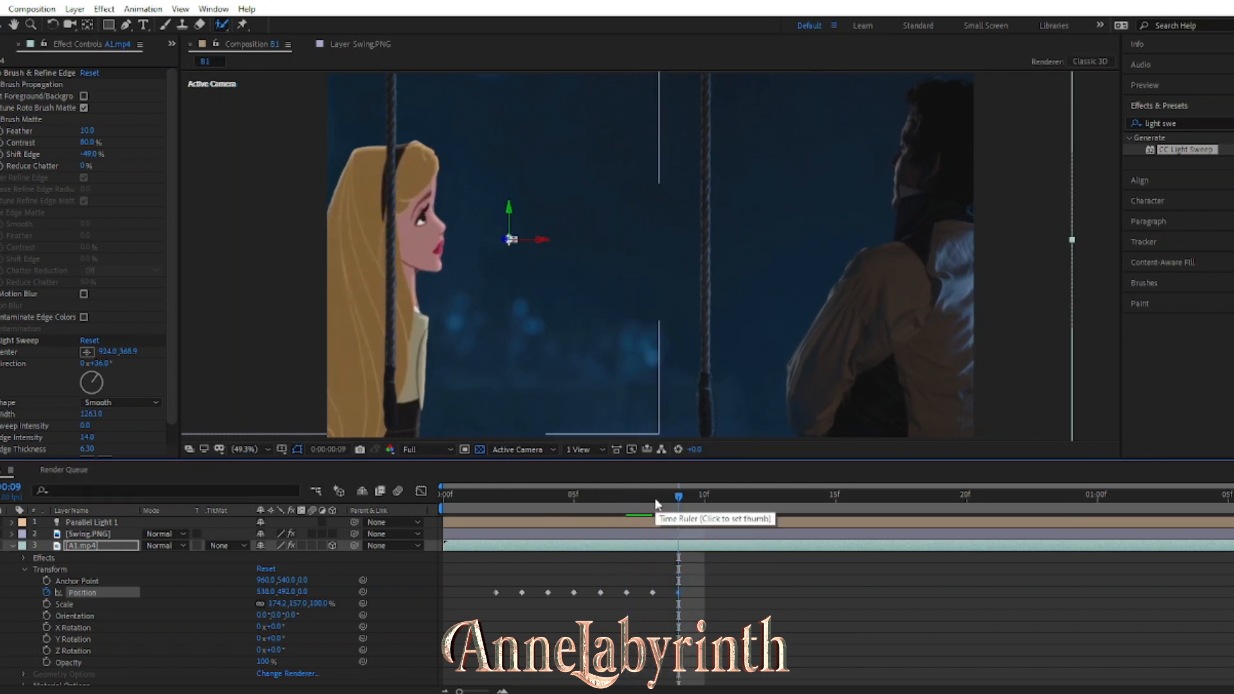
left_click(699, 500)
key("ctrl+v")
left_click(687, 500)
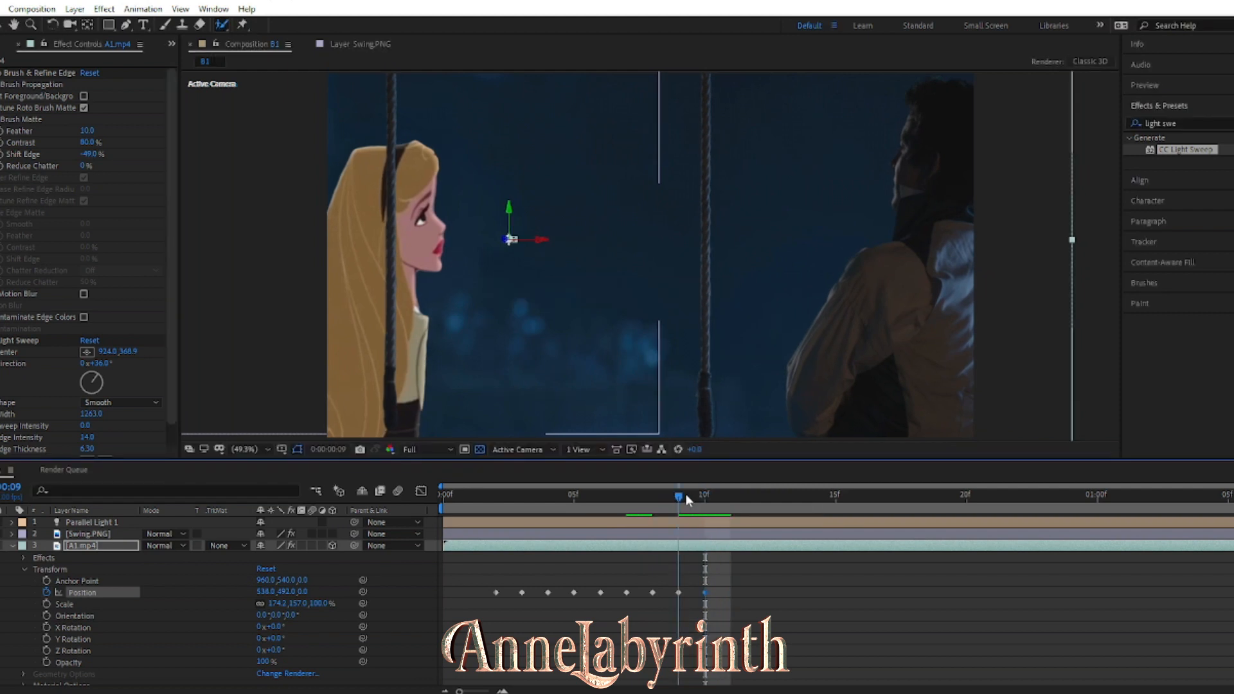
Step: Add position keyframes to A1.mp4 at frames 12 and 13 to match the background movement
left_click(726, 502)
left_click(710, 500)
key("ctrl+v")
left_click(735, 501)
key("Page_Up")
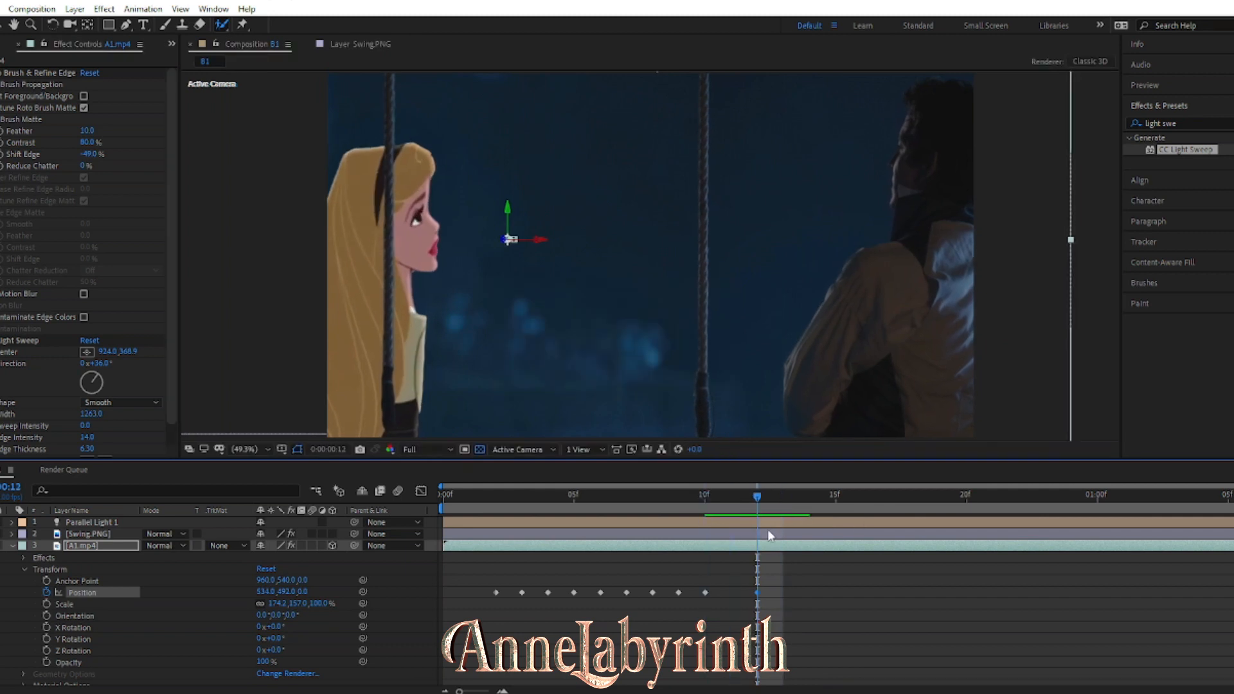
key("Page_Down")
key("Right")
left_click_drag(779, 500, 761, 511)
Step: Select Swing.PNG's position keyframe at frame 11 and check the rope's motion through frame 14
left_click(11, 534)
left_click(57, 556)
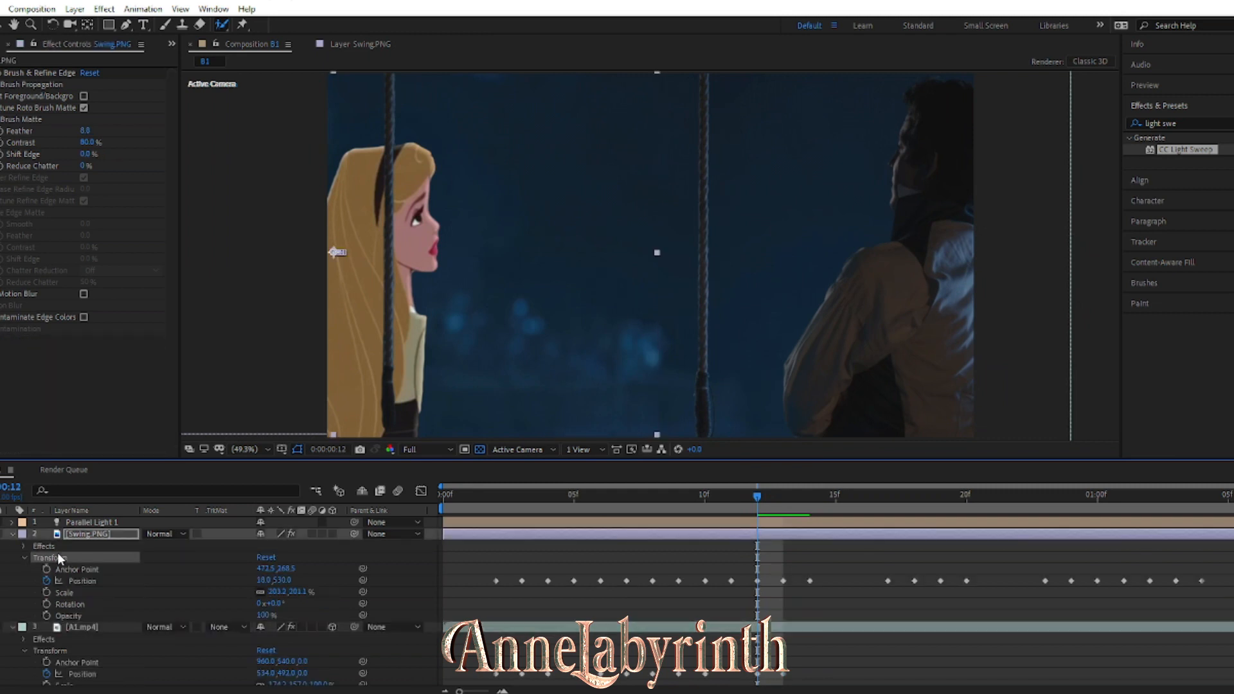
key("Right")
key("Right")
left_click_drag(760, 499, 807, 520)
left_click(732, 580)
left_click(754, 507)
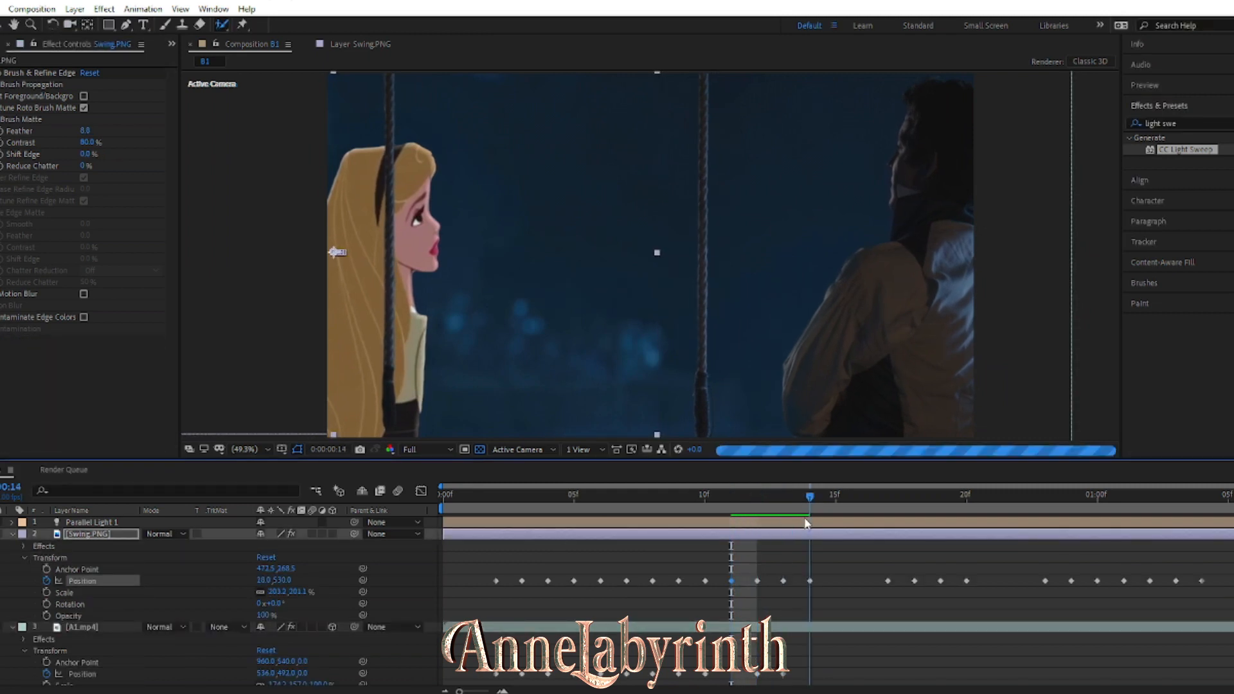
Step: Add position keyframes to A1.mp4 at frames 14, 17 and 18 while comparing them with Swing.PNG's keyframes
left_click(12, 534)
left_click(119, 547)
key("Left")
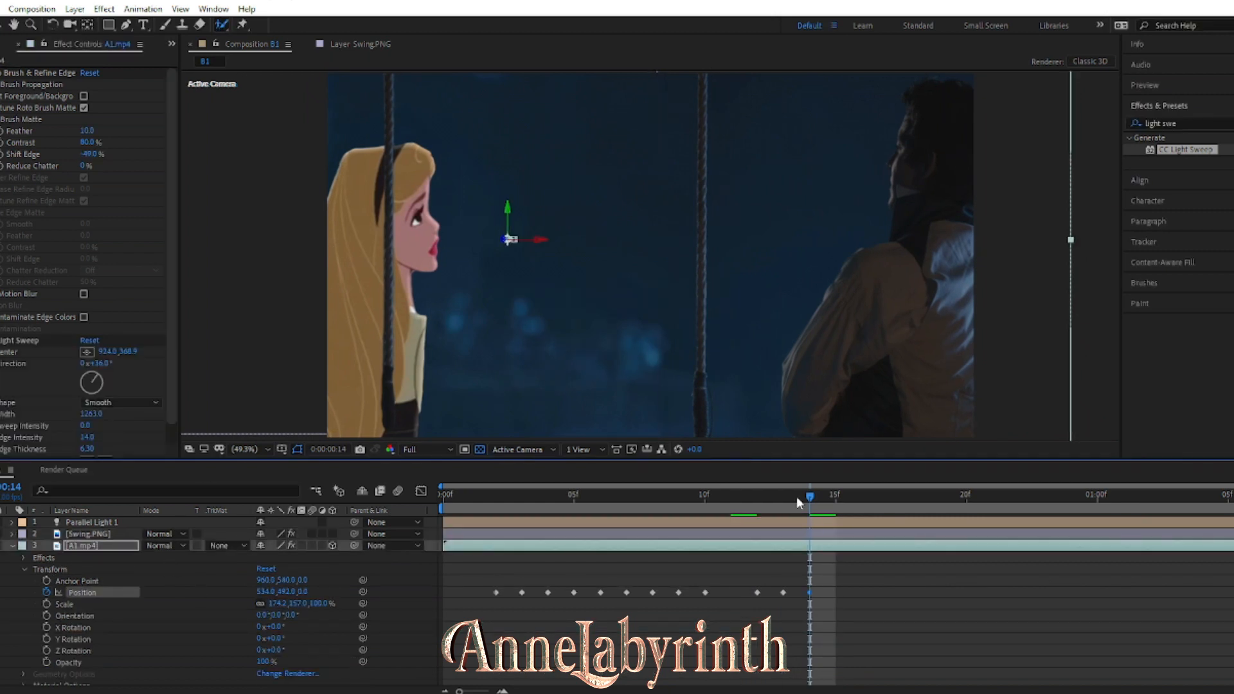
left_click_drag(806, 501, 943, 515)
left_click(12, 534)
left_click(1, 673)
key("Left")
key("Left")
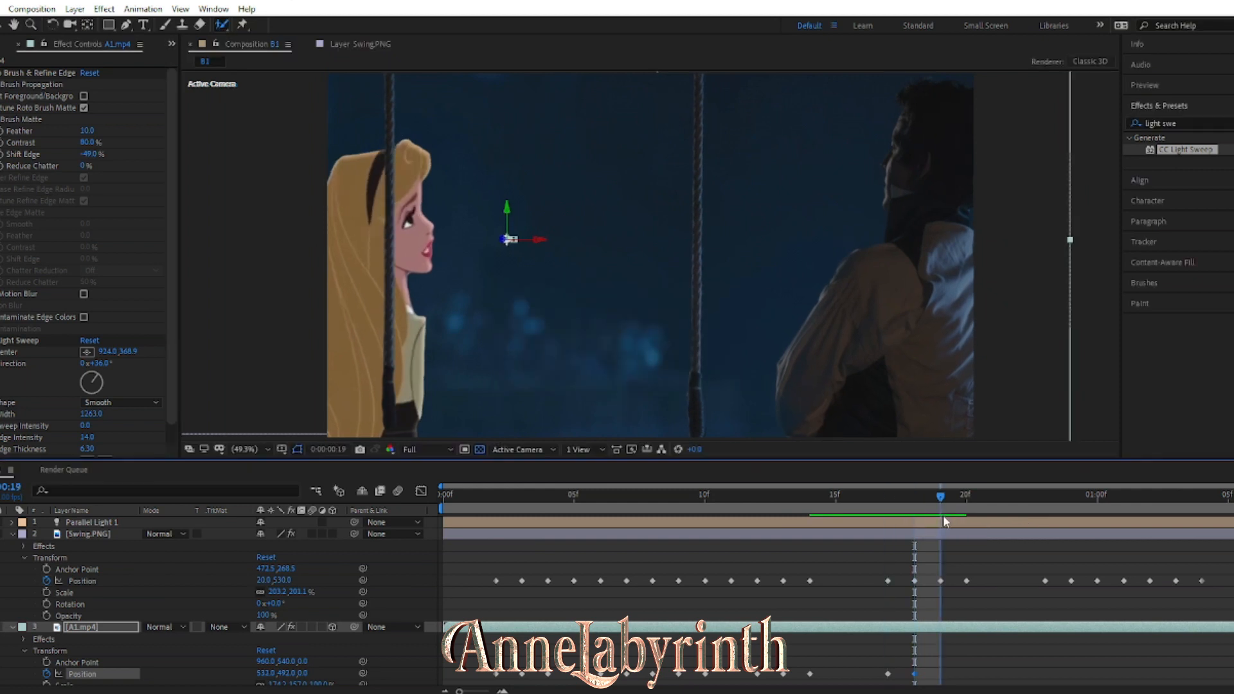
Step: Add position keyframes to A1.mp4 at frames 19 and 20
key("Left")
key("Right")
key("Page_Down")
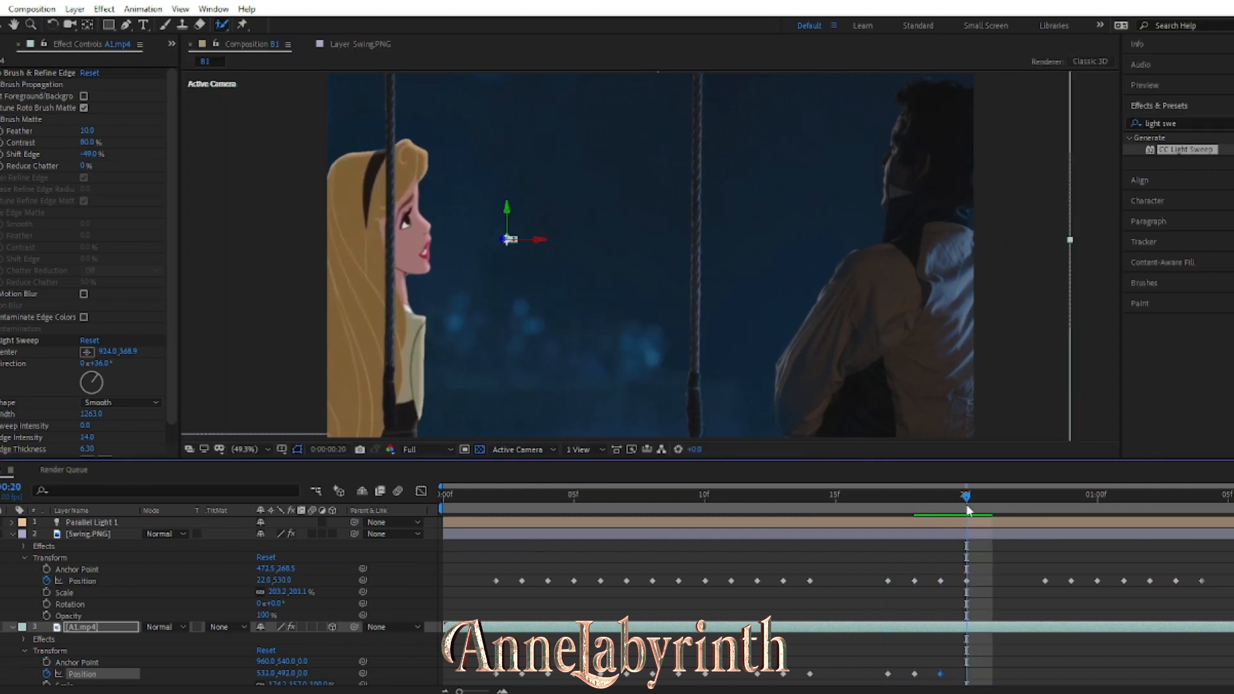
left_click(943, 507)
left_click(994, 506)
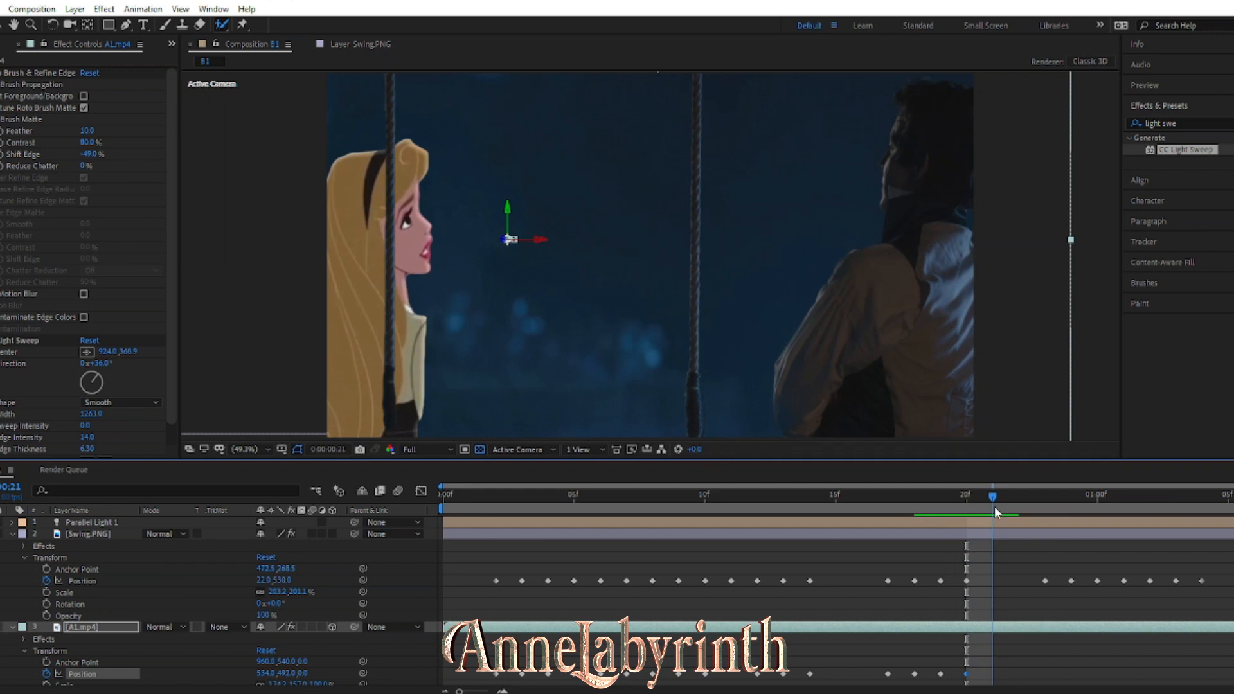
Step: Add position keyframes to A1.mp4 at frames 23, 24, 1:00 and 1:01, with 536, 490, 0 at 1:01
key("Page_Down")
key("Page_Down")
left_click_drag(1070, 506, 1113, 502)
key("Up")
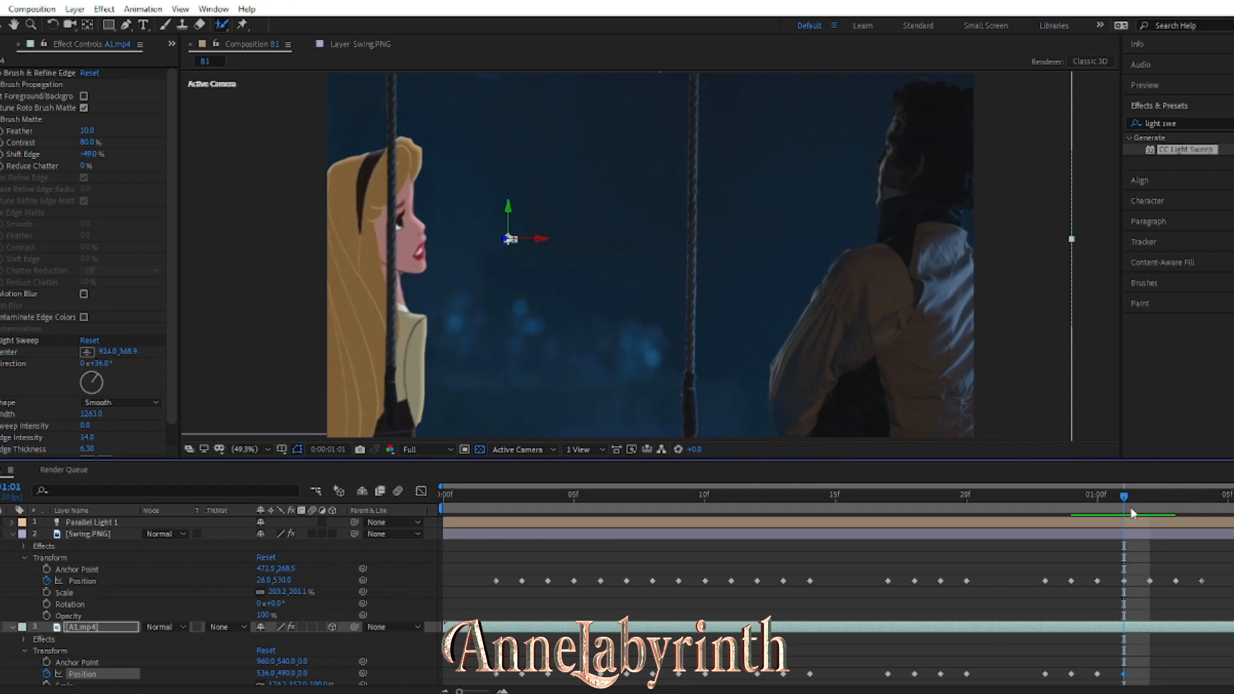
Step: Add position keyframes to A1.mp4 at 1:02, 1:03 and 1:04, with 540, 490, 0 at 1:03
key("Page_Down")
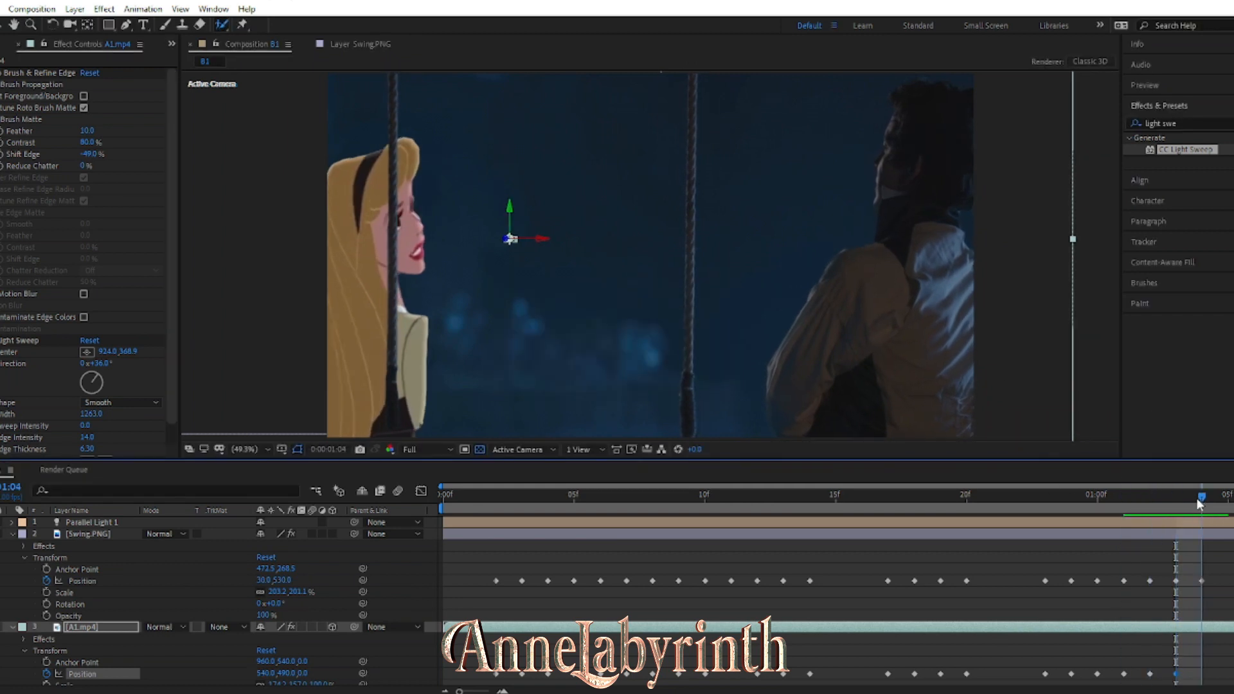
key("Page_Down")
key("Right")
key("Right")
key("Right")
key("Right")
key("Right")
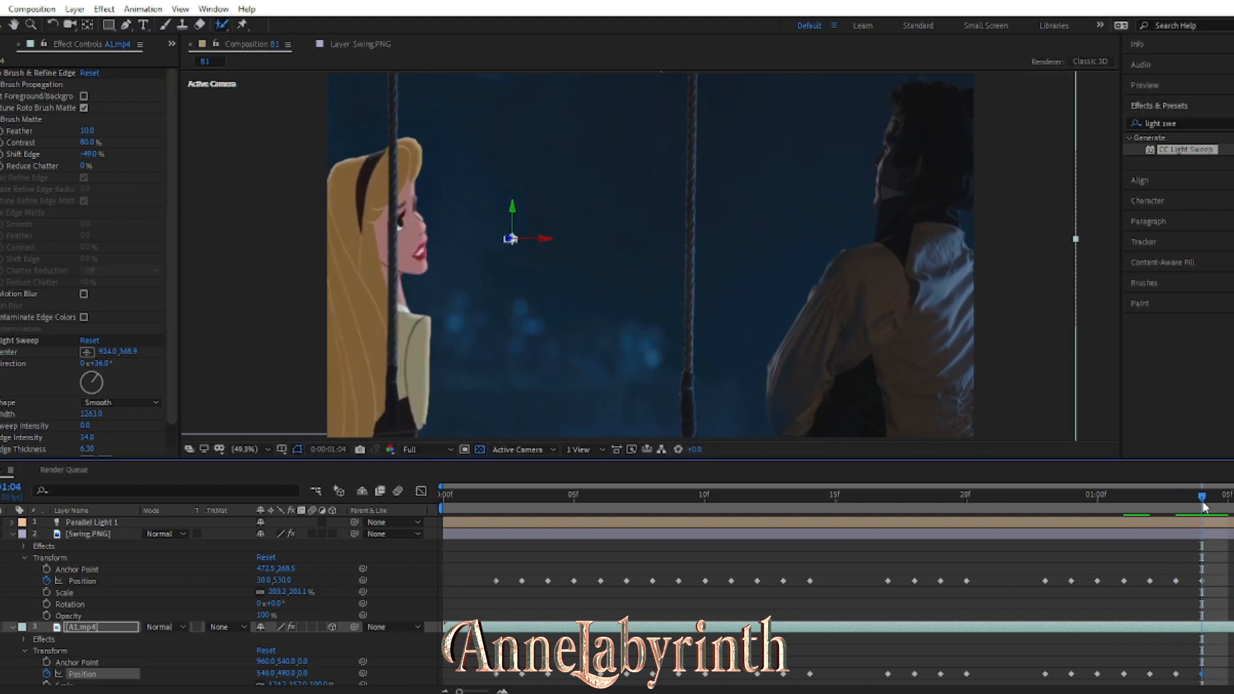
Step: Collapse the Swing.PNG and A1.mp4 properties, deselect all layers and return the composition to frame 0
left_click(12, 534)
left_click(13, 545)
left_click(51, 611)
left_click(1, 523)
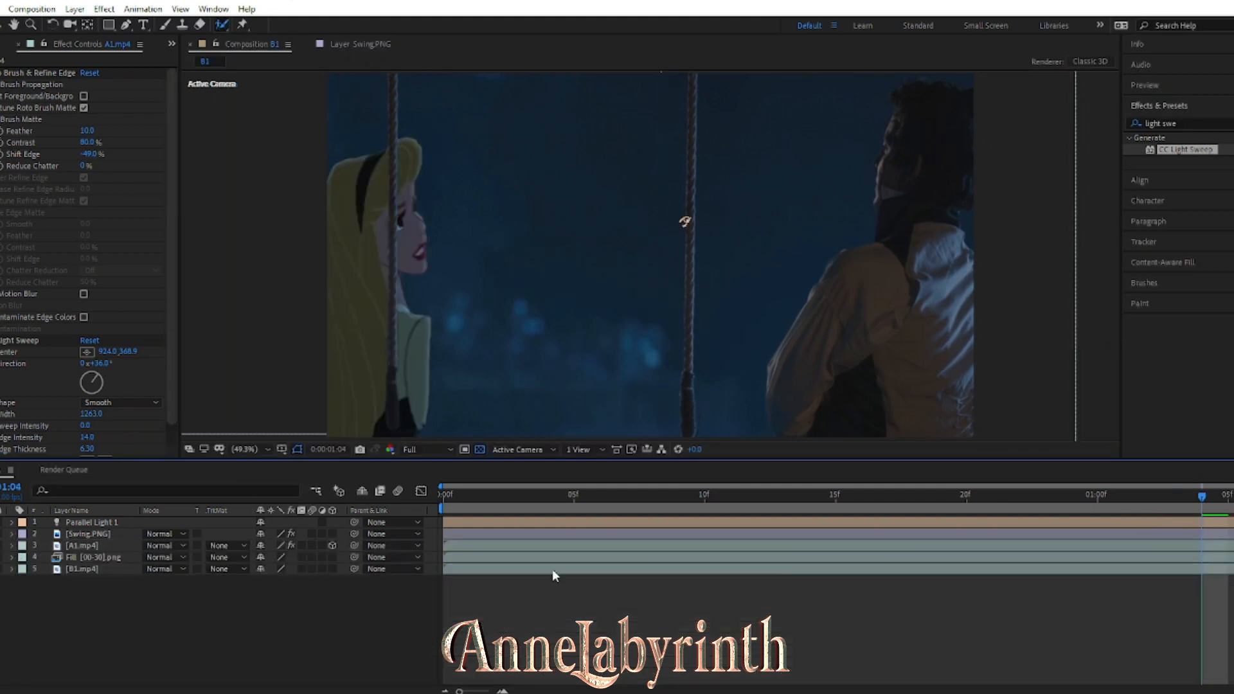
left_click_drag(1203, 499, 317, 631)
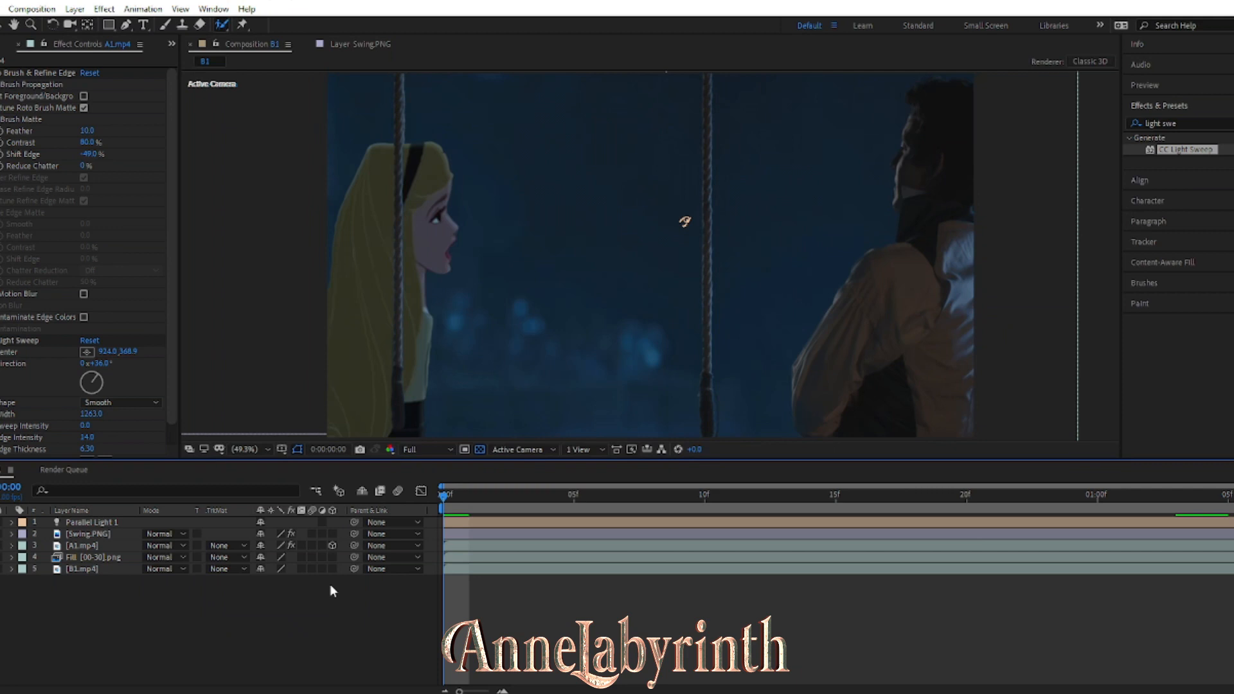
Step: Switch to VEGAS Pro and place the Sleeping Beauty movie on the timeline
right_click(359, 693)
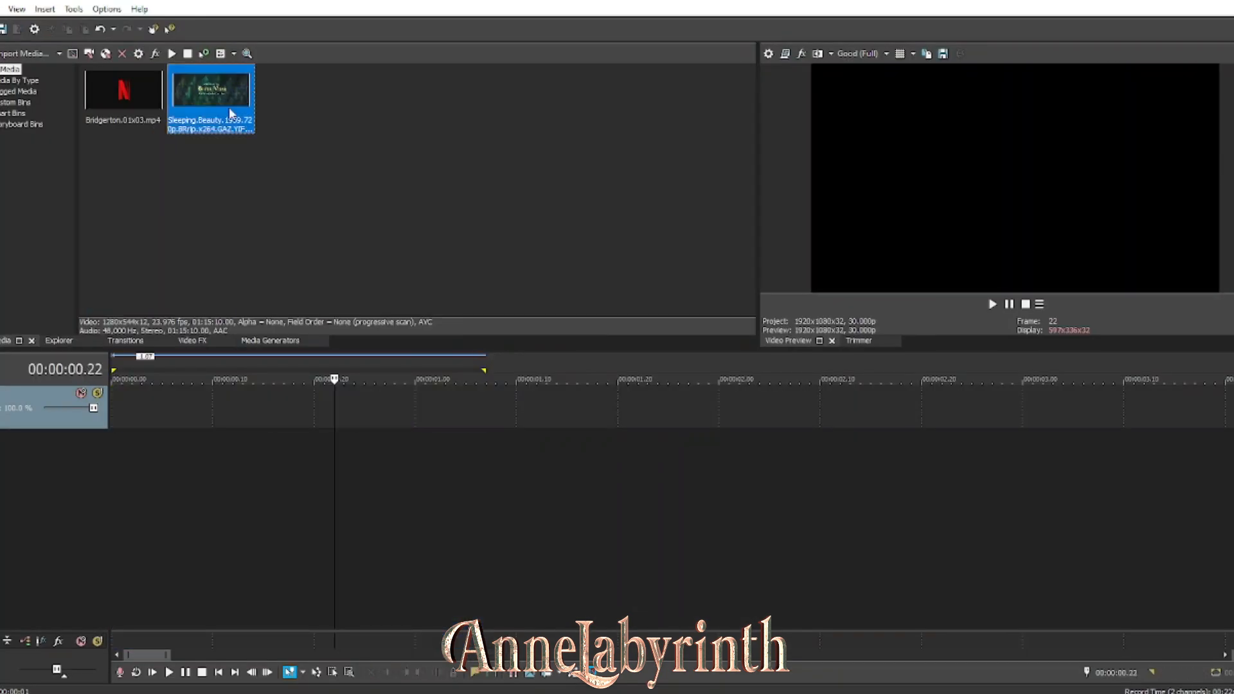
left_click(623, 424)
left_click(589, 425)
scroll(588, 424, "up", 1)
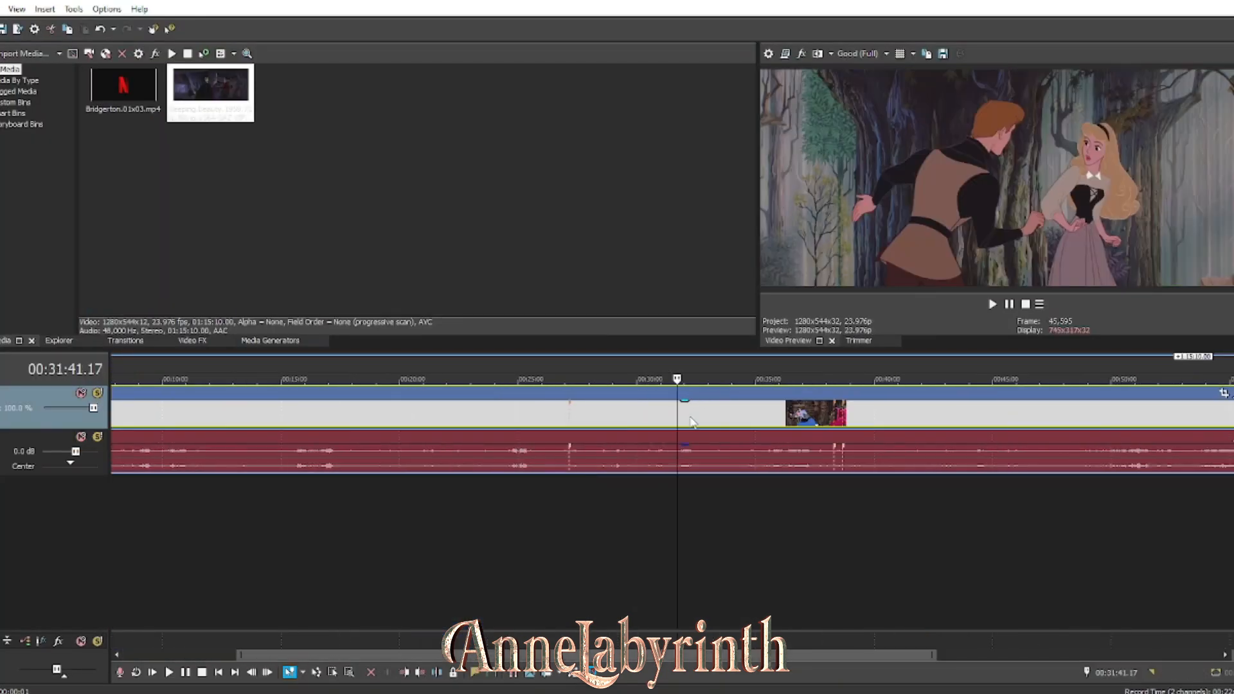
Step: Move the playhead to 00:32:41.19 in the Sleeping Beauty movie, where the prince holds Aurora's hand
left_click(703, 423)
scroll(702, 422, "up", 1)
left_click(665, 424)
left_click(653, 424)
scroll(653, 427, "up", 1)
key("Right")
key("Right")
key("Right")
key("Right")
key("Right")
key("Right")
key("Right")
key("Right")
key("Right")
key("Right")
key("Right")
key("Right")
key("Left")
key("Left")
key("Left")
key("Left")
key("Left")
key("Right")
key("Right")
key("Right")
scroll(769, 451, "up", 1)
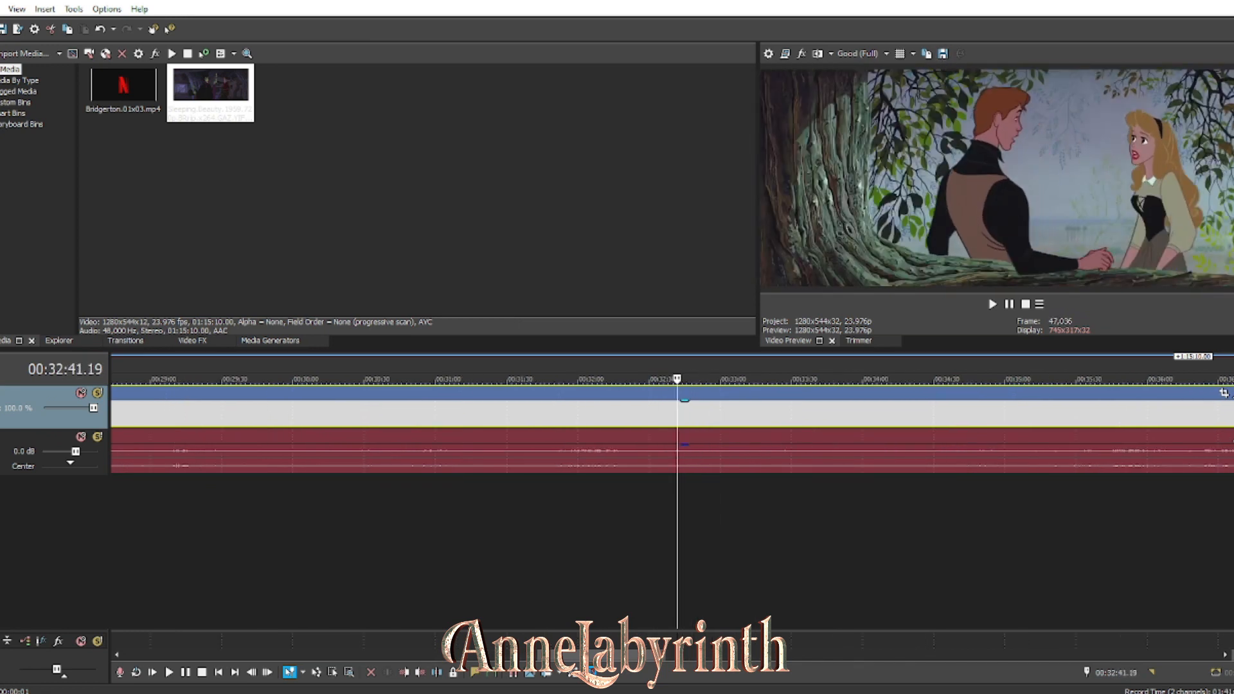
Step: Apply the Levels effect to the movie event with the Computer RGB to Studio RGB preset
left_click(1232, 394)
left_click(470, 383)
left_click(1019, 218)
left_click(1022, 180)
left_click(756, 68)
left_click(576, 135)
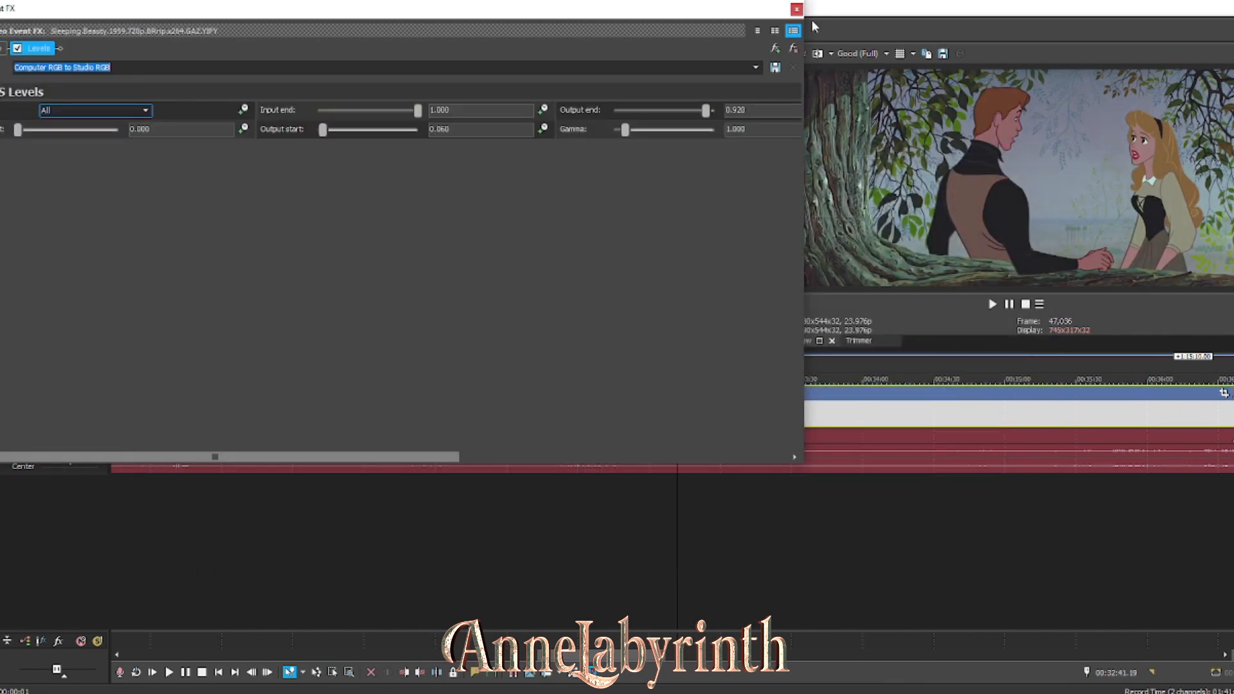
left_click(797, 9)
Step: Save the current preview frame as an image named sleeve1
left_click(943, 54)
type("sleeve1")
key("Return")
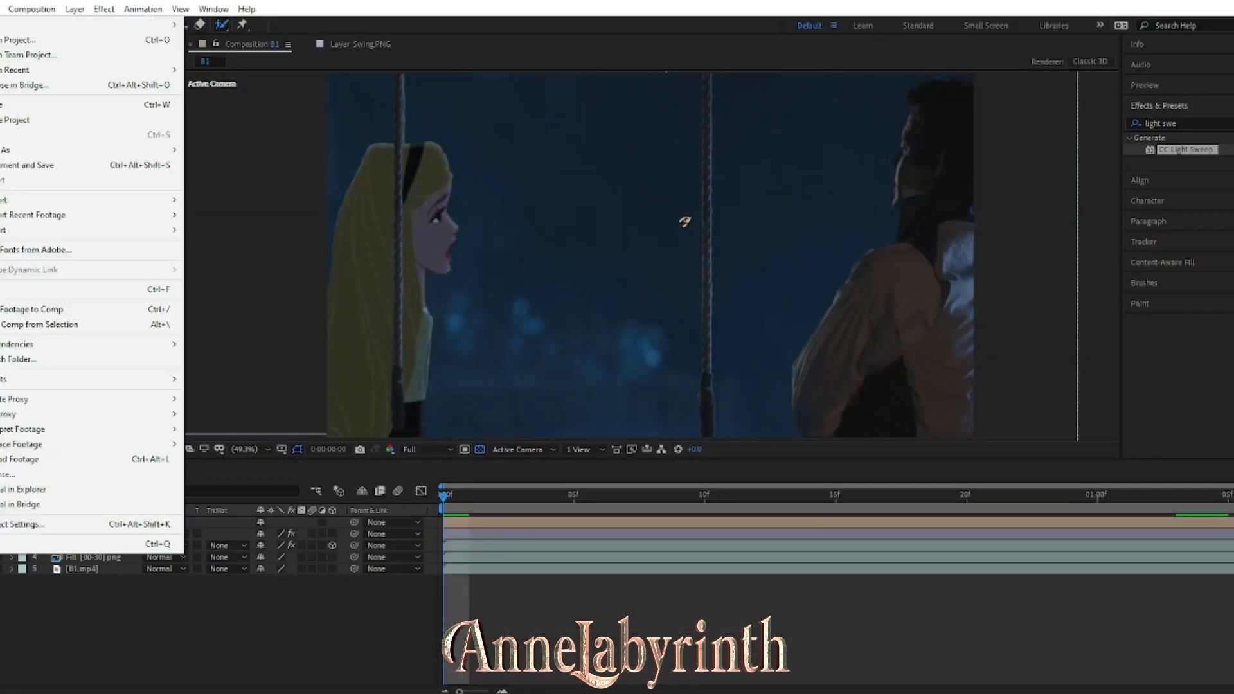
Step: Switch back to After Effects, import sleeve1.jpg and place it between Swing.PNG and A1.mp4 in composition B1
left_click(183, 241)
double_click(122, 283)
left_click_drag(19, 218, 79, 541)
Step: Fit the sleeve1.jpg layer to the composition and flip it horizontally
right_click(482, 322)
mouse_move(527, 367)
left_click(688, 548)
right_click(719, 360)
mouse_move(759, 368)
left_click(912, 486)
Step: Isolate Aurora's sleeve in the sleeve1.jpg layer with the Roto Brush
double_click(446, 321)
scroll(553, 289, "up", 2)
mouse_move(881, 303)
left_mouse_down()
mouse_move(485, 212)
mouse_move(518, 281)
left_mouse_up()
mouse_move(382, 112)
left_mouse_down()
mouse_move(405, 336)
mouse_move(422, 270)
left_mouse_up()
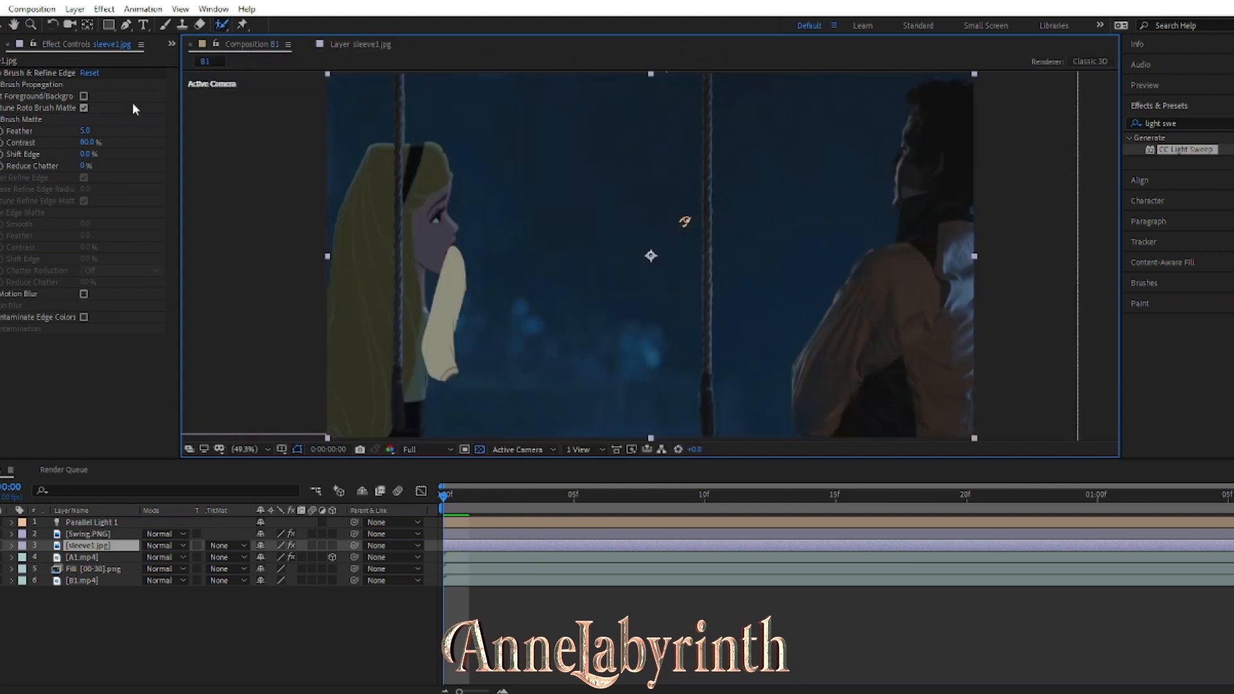
Step: Set sleeve1.jpg's Roto Brush matte feather to 10 and its shift edge to -8%
left_click_drag(85, 131, 175, 122)
left_click(85, 154)
type("-8")
Step: Try mirroring the sleeve1.jpg layer to the opposite side of the frame, then undo it
right_click(434, 348)
mouse_move(578, 364)
left_click(637, 553)
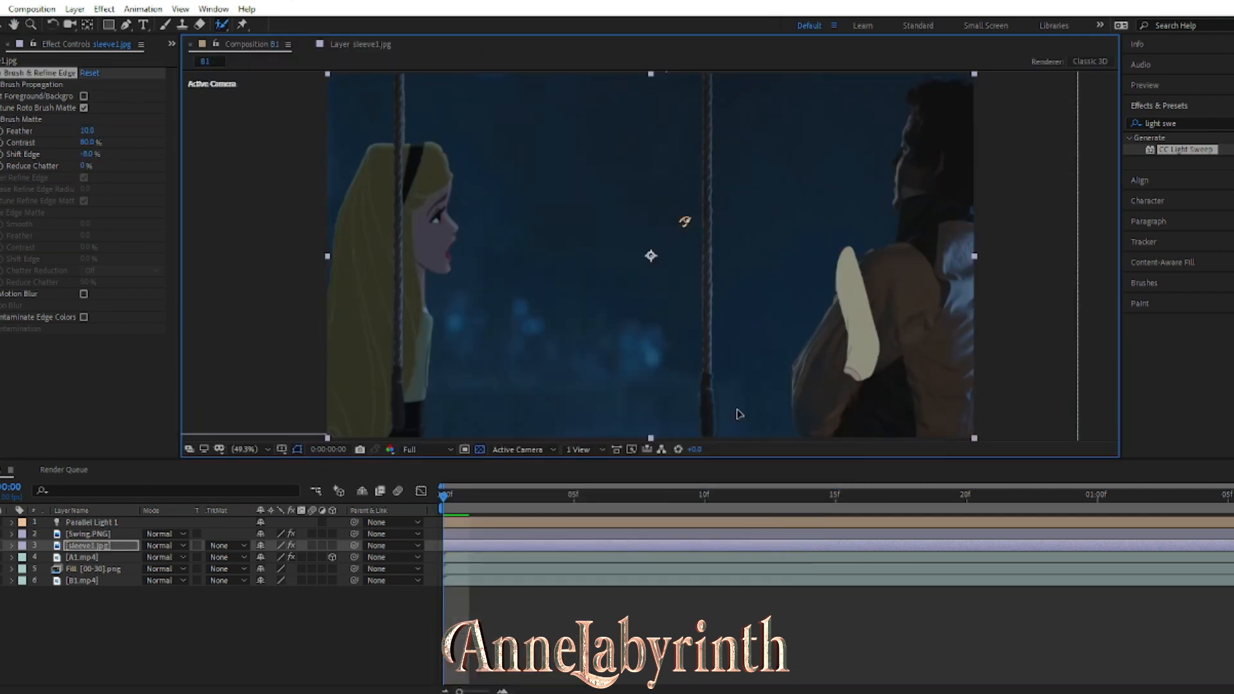
key("ctrl+z")
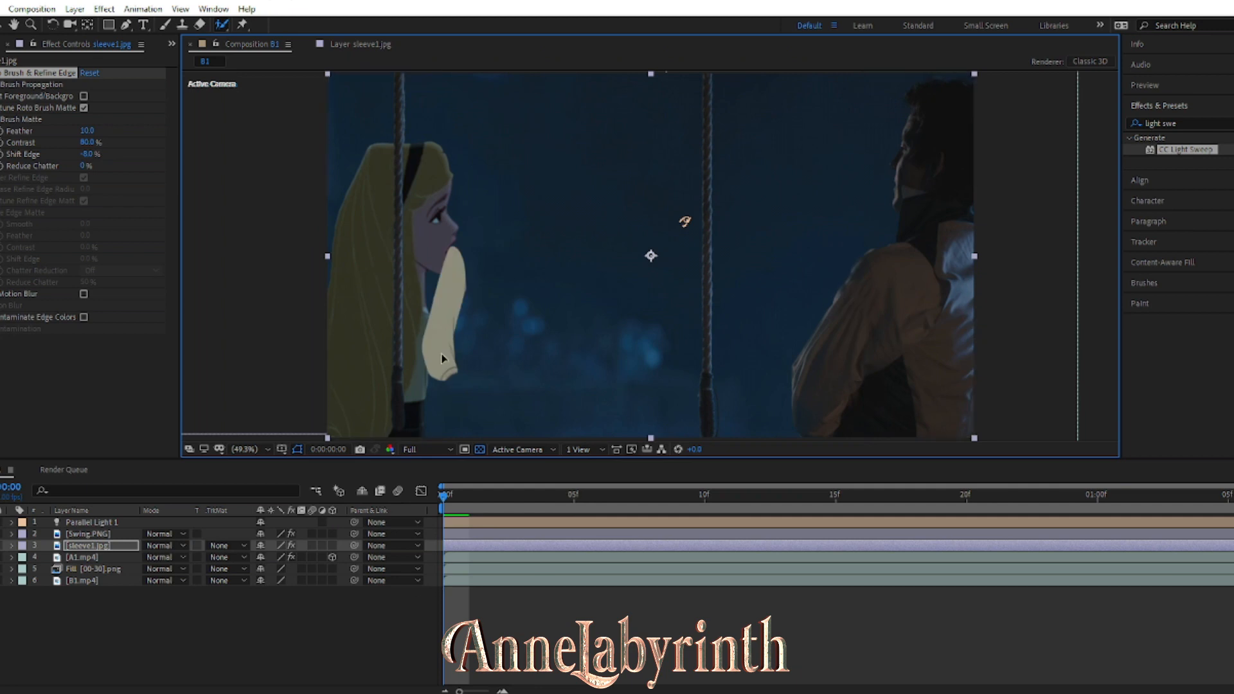
Step: Flip the sleeve1.jpg layer horizontally and position the cut-out sleeve against Aurora's shoulder
right_click(441, 358)
mouse_move(524, 366)
left_click(675, 474)
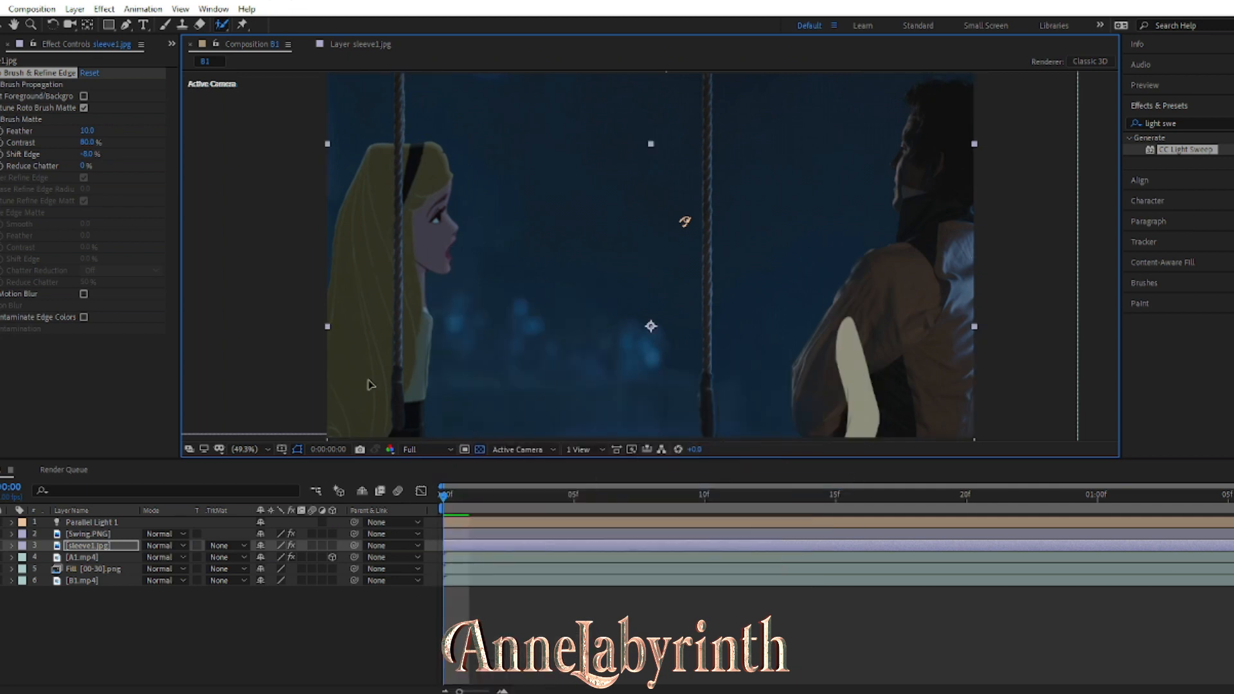
left_click_drag(404, 415, 427, 413)
key("Right")
key("Right")
key("Right")
key("Right")
key("Right")
key("Right")
key("Right")
key("Right")
key("Right")
key("Right")
key("Right")
key("Right")
key("Right")
key("Right")
key("Right")
key("Right")
key("Right")
key("Right")
key("Right")
key("Right")
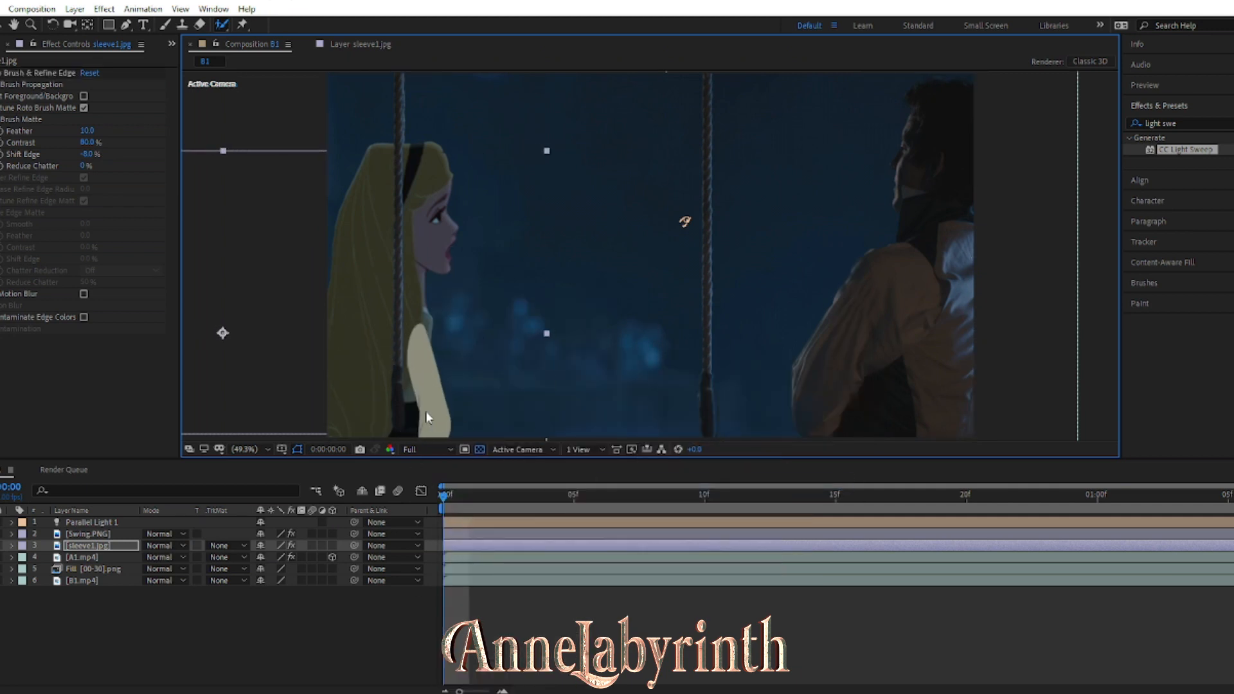
Step: Delete the sleeve1.jpg layer from the B1 composition, keeping the Swing.PNG layer
left_click(122, 534)
key("Delete")
key("ctrl+z")
left_click(110, 545)
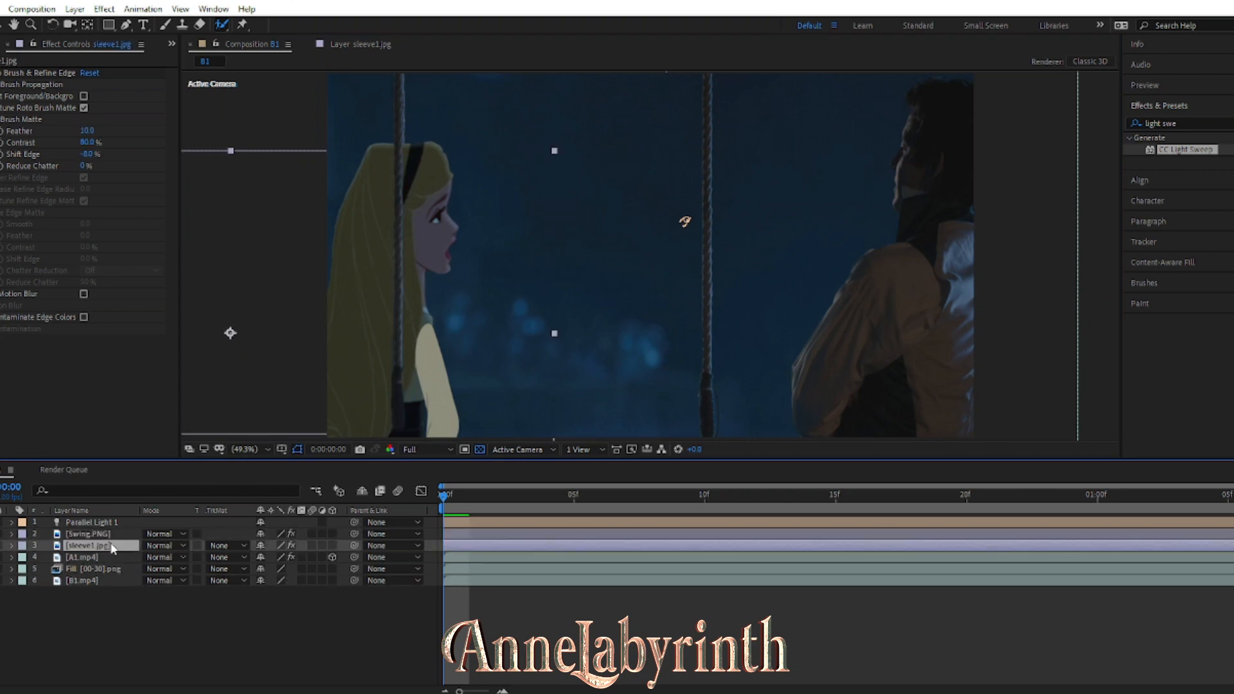
key("Delete")
Step: Add a pale grey-yellow solid layer between Swing.PNG and A1.mp4 as material for Aurora's sleeve
left_click(71, 544)
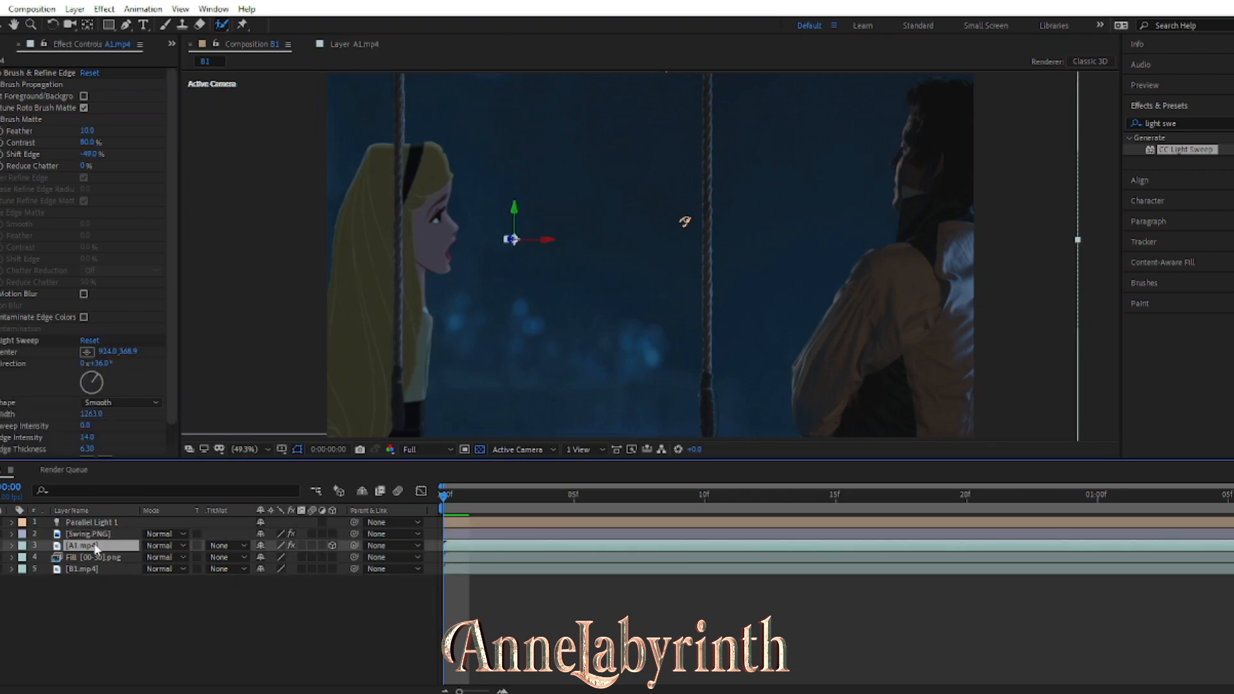
left_click(75, 10)
mouse_move(90, 26)
left_click(298, 40)
left_click(91, 425)
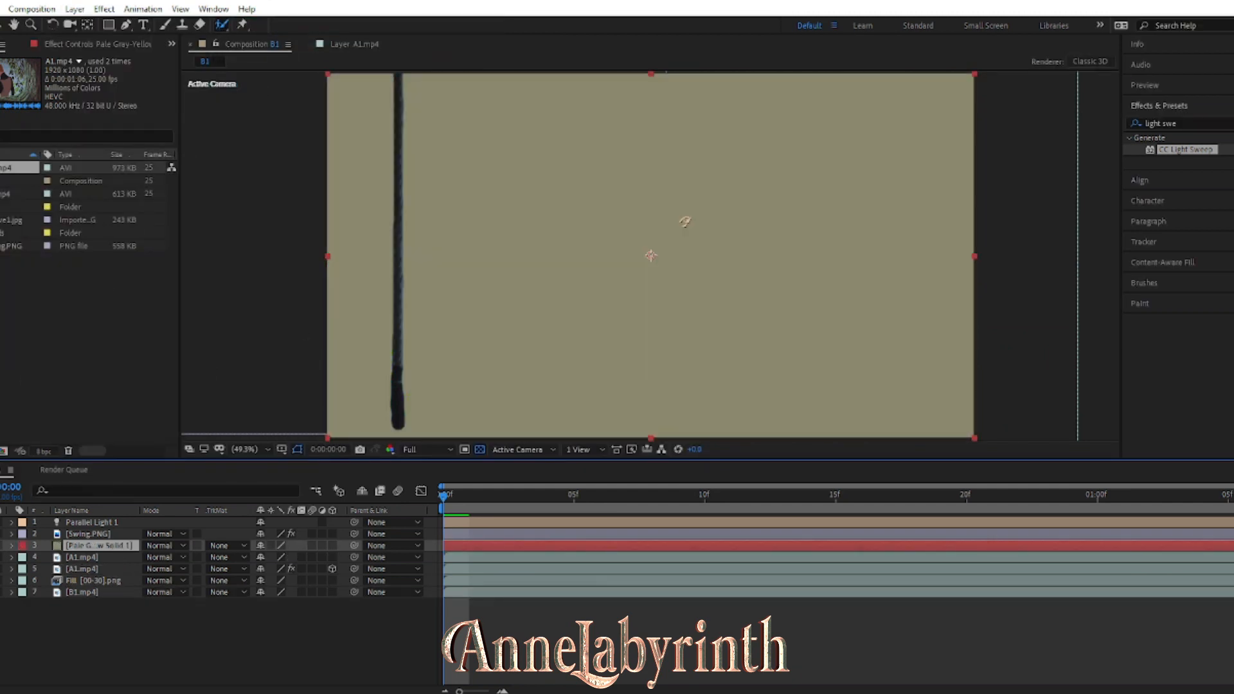
Step: Delete the unaligned A1.mp4 copy and duplicate the position-keyframed A1.mp4 layer in its place
key("g")
scroll(411, 353, "up", 2)
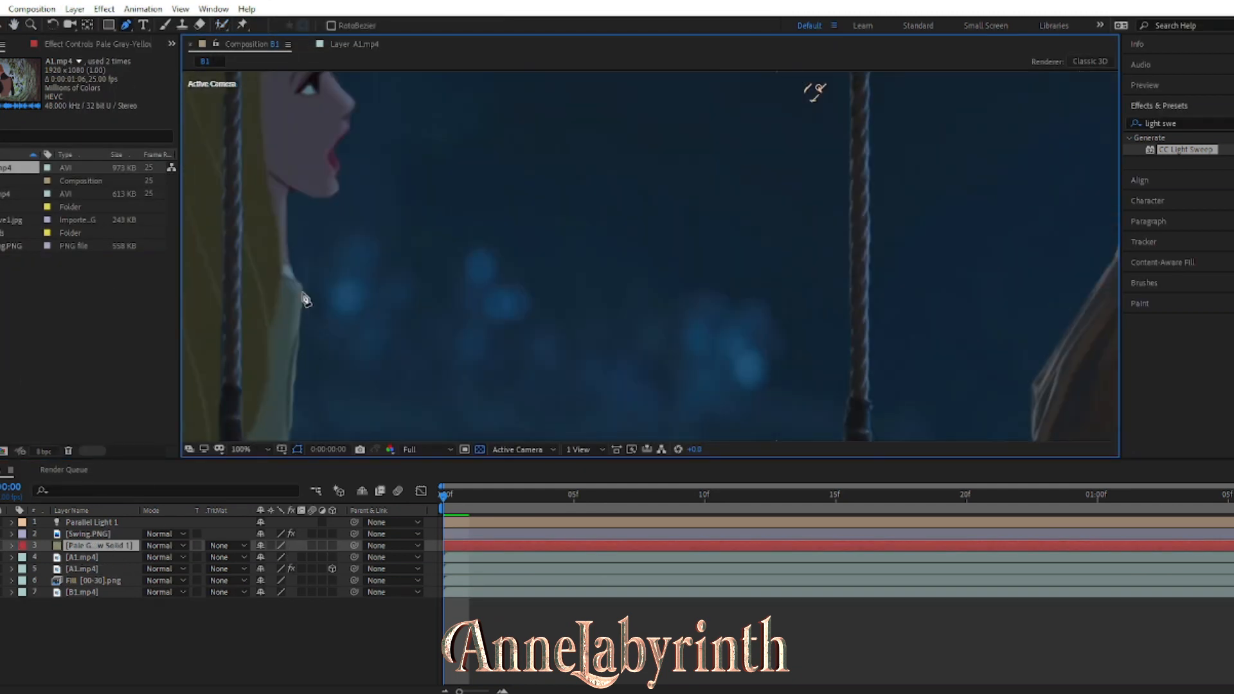
left_click(1, 557)
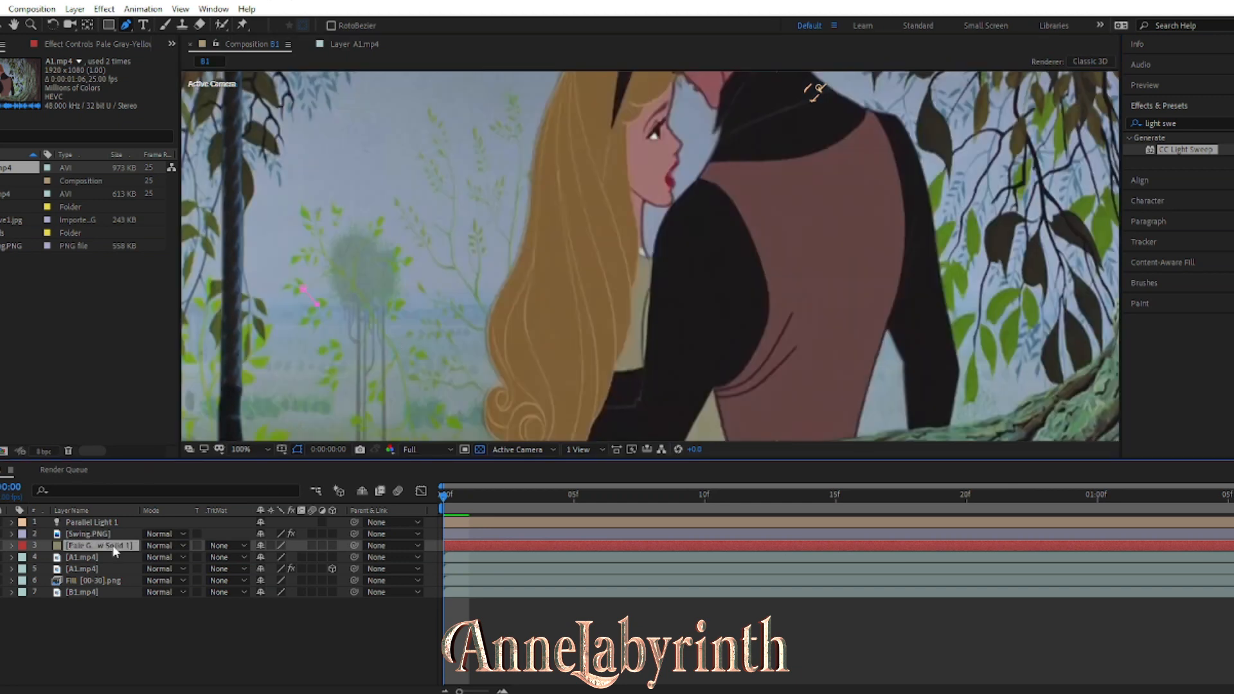
left_click(93, 558)
key("Delete")
left_click(90, 559)
key("ctrl+d")
Step: Remove the Roto Brush & Refine Edge effect from the lower A1.mp4 copy to reveal the original sleeve
left_click(12, 569)
left_click(82, 527)
left_click(72, 44)
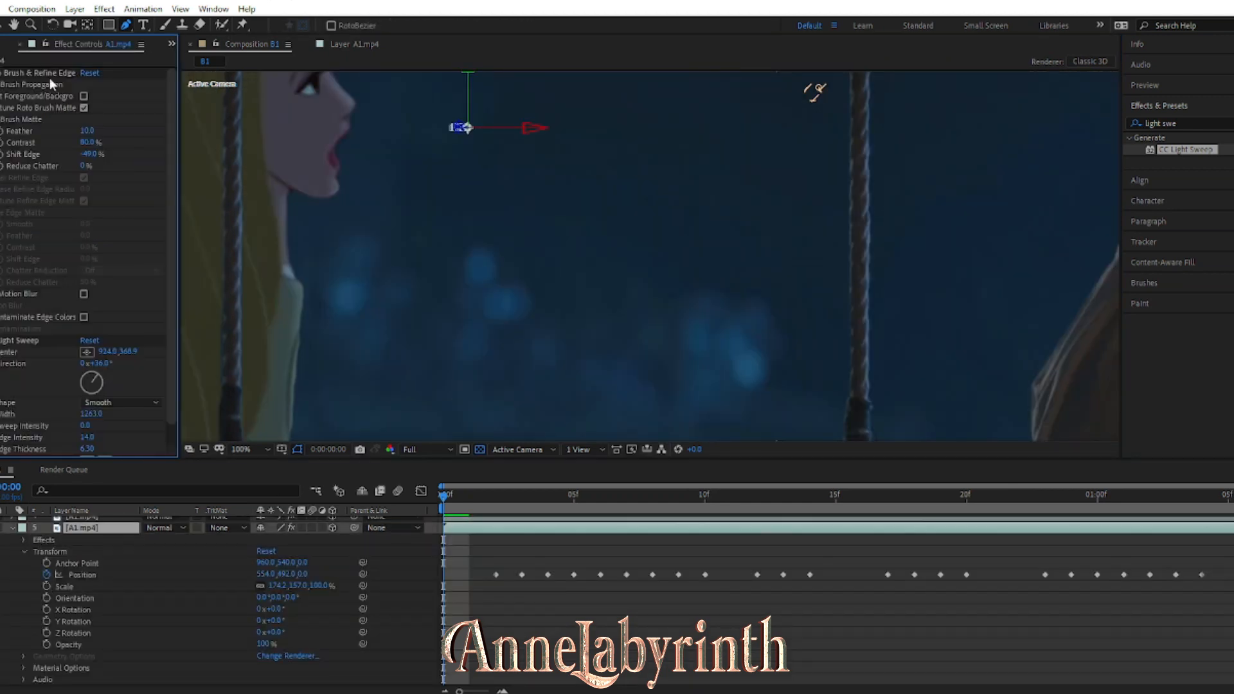
left_click(49, 74)
key("Delete")
left_click(358, 214)
left_click(464, 414)
left_click_drag(464, 414, 429, 268)
left_click(445, 310)
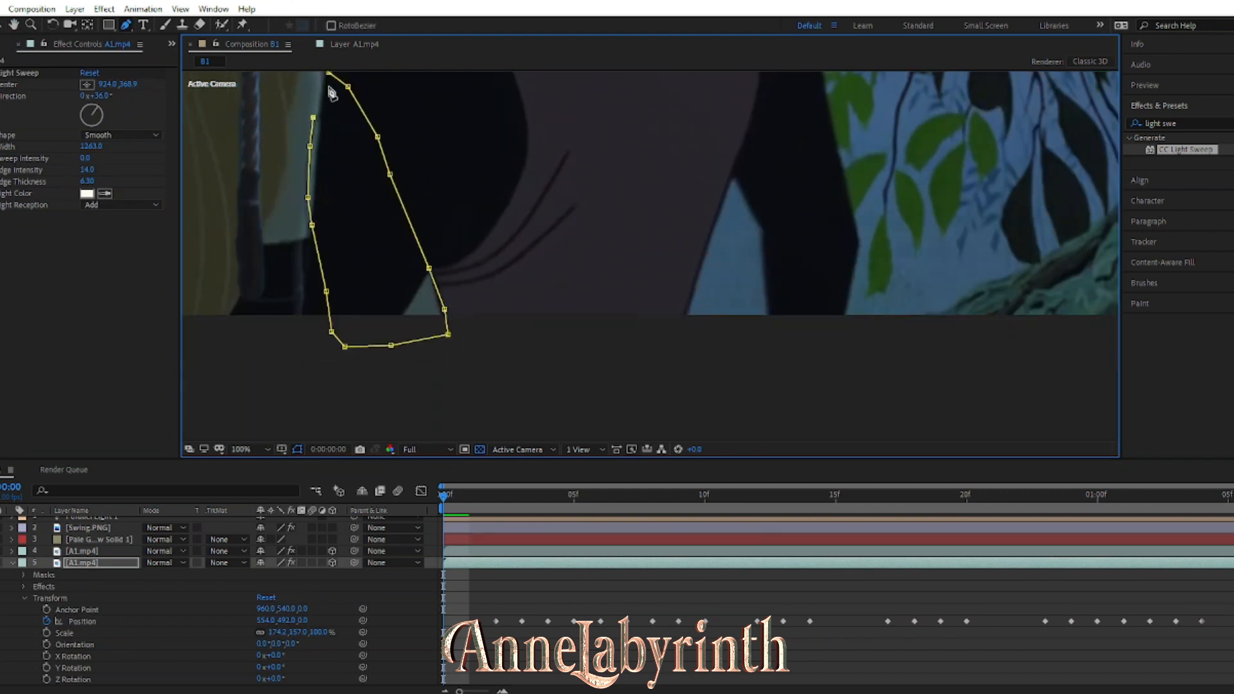
left_click_drag(329, 88, 351, 227)
left_click(342, 205)
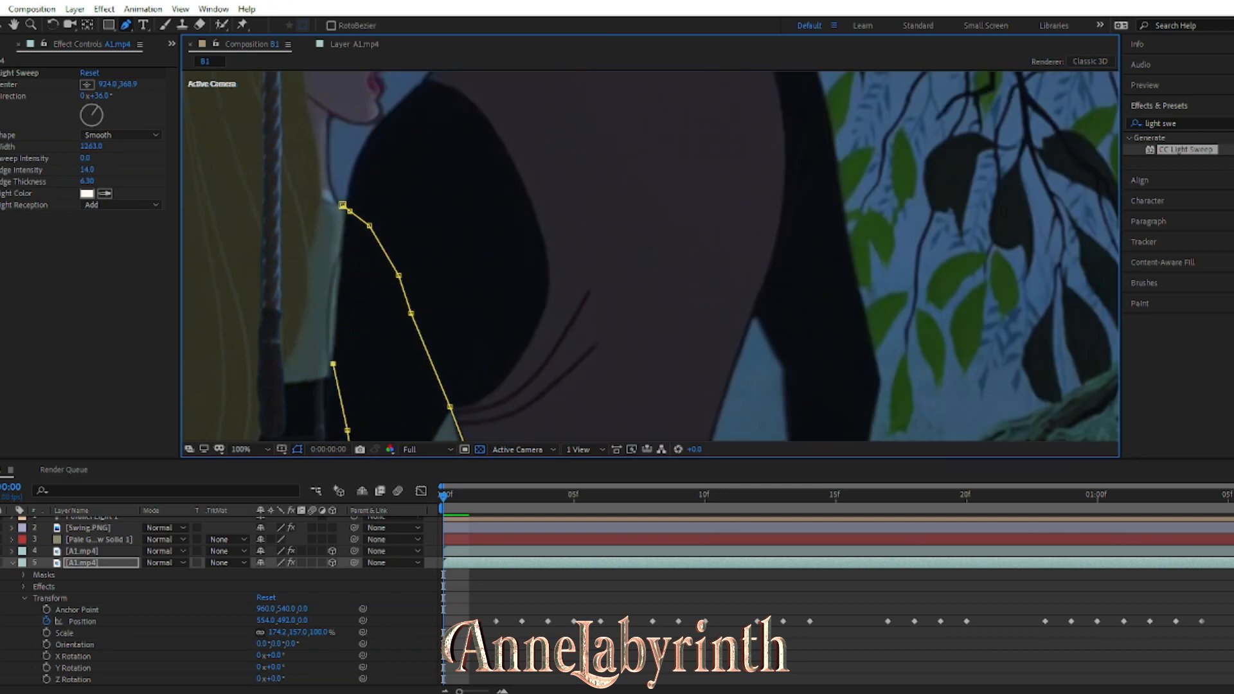
key("ctrl+z")
Step: Draw a closed sleeve-shaped mask on the pale grey-yellow solid, from Aurora's shoulder to just below the frame edge
left_click(90, 540)
left_click_drag(343, 213, 357, 230)
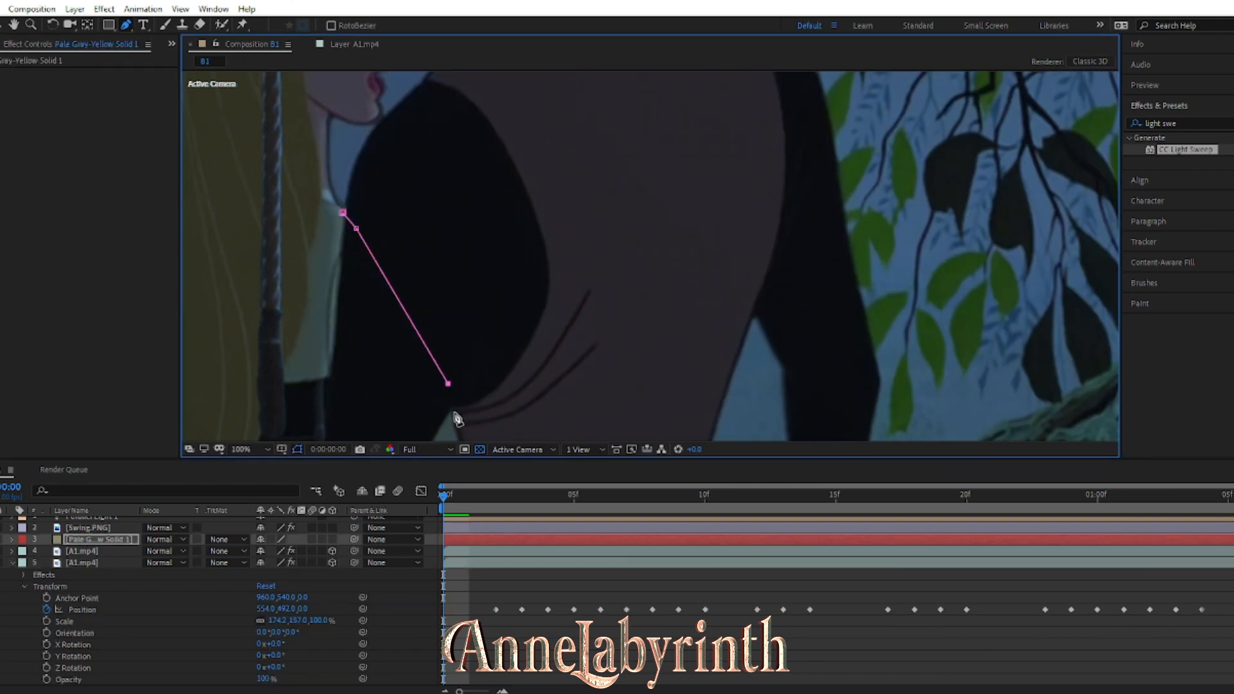
left_click(454, 413)
scroll(458, 419, "down", 3)
left_click(605, 311)
scroll(539, 358, "up", 3)
scroll(540, 358, "down", 3)
scroll(577, 305, "up", 2)
left_click_drag(644, 116, 625, 310)
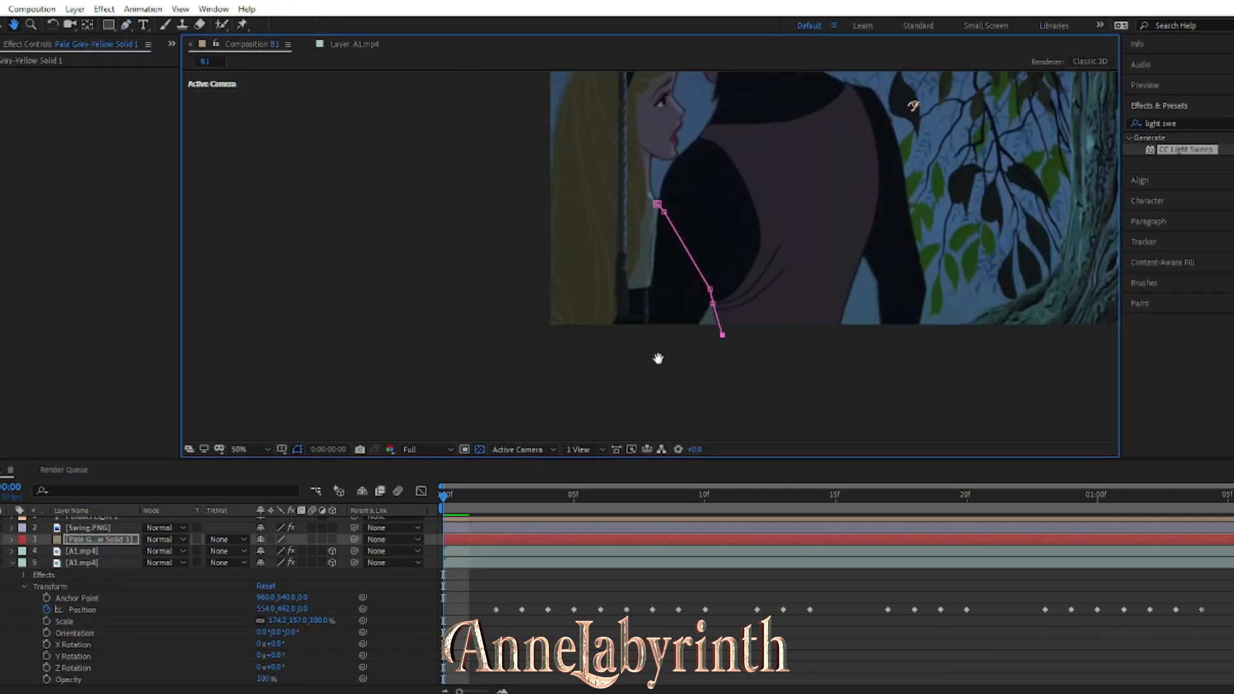
scroll(658, 358, "up", 2)
left_click(687, 423)
left_click(665, 369)
left_click(0, 540)
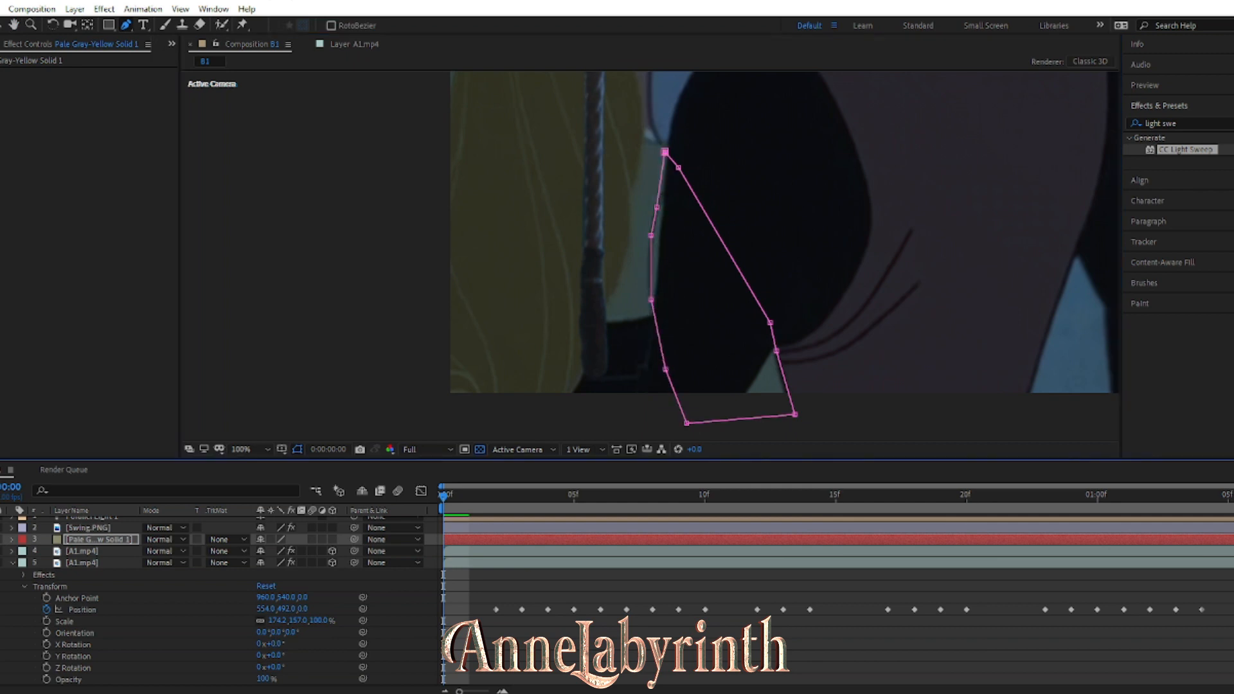
Step: Switch the masked sleeve solid to a 3D layer and delete it from the composition
left_click(84, 564)
left_click(83, 551)
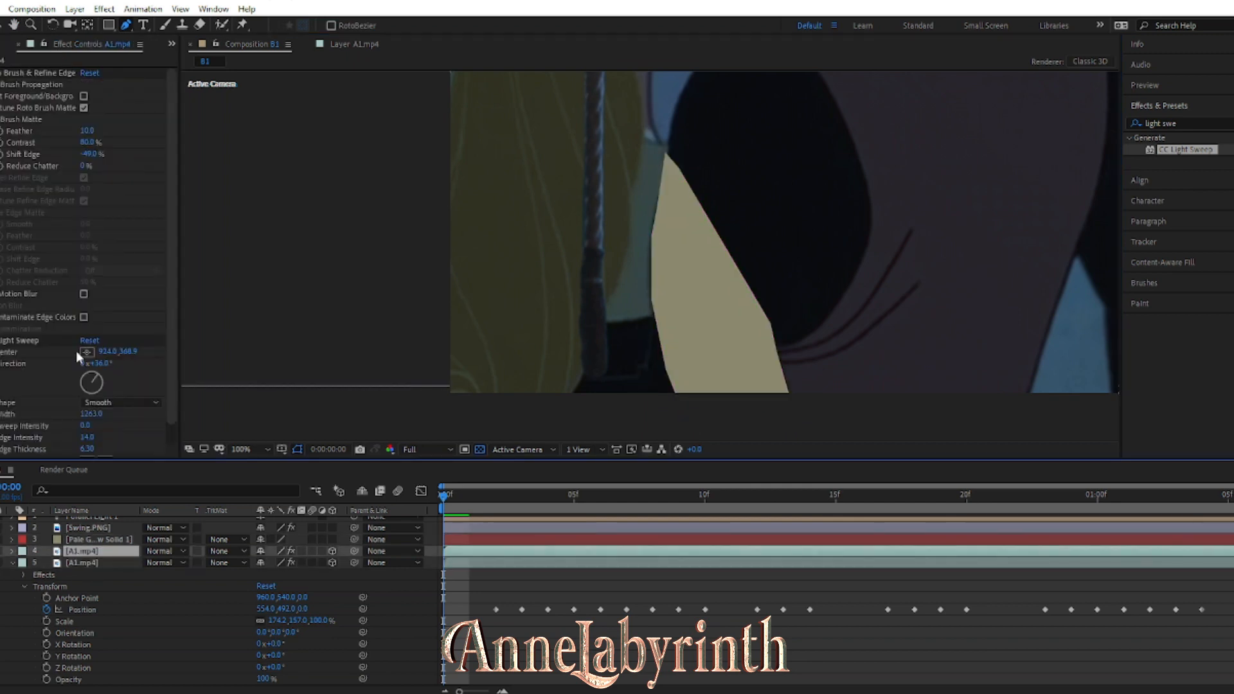
left_click(332, 540)
scroll(376, 428, "down", 2)
left_click(100, 540)
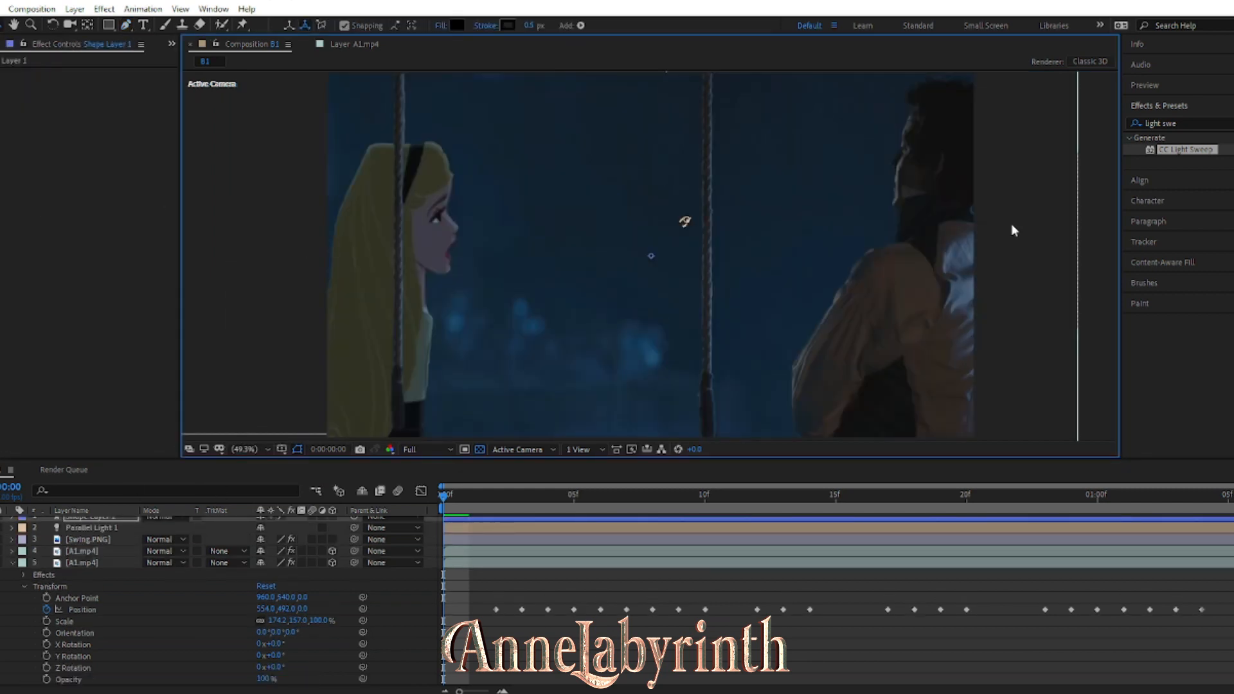
left_click(1014, 230)
left_click(1088, 229)
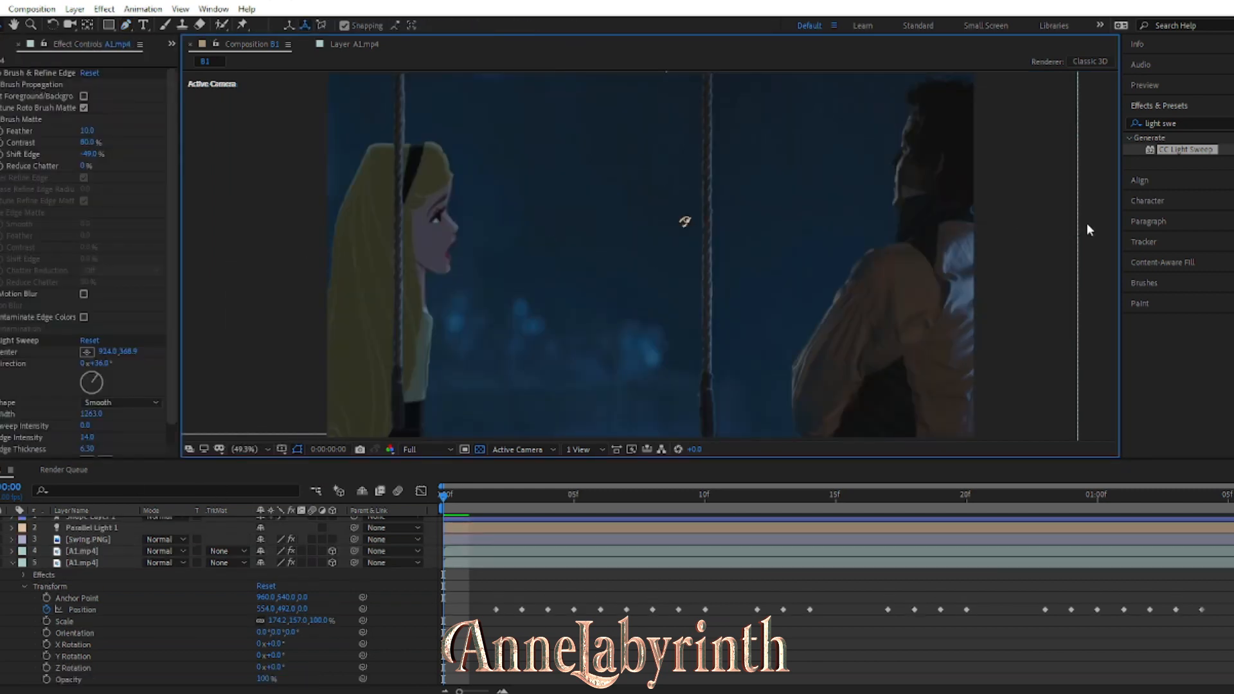
Step: Pre-compose all layers of the B1 composition into Pre-comp 1
left_click(12, 563)
left_click(82, 569)
left_click(91, 523)
left_click(106, 592)
left_click(106, 522, "shift")
right_click(105, 523)
left_click(156, 468)
key("Return")
Step: Scale the Pre-comp 1 layer up slightly so it extends just past the composition frame
left_click(272, 626)
left_click(330, 435)
left_click_drag(328, 438, 323, 445)
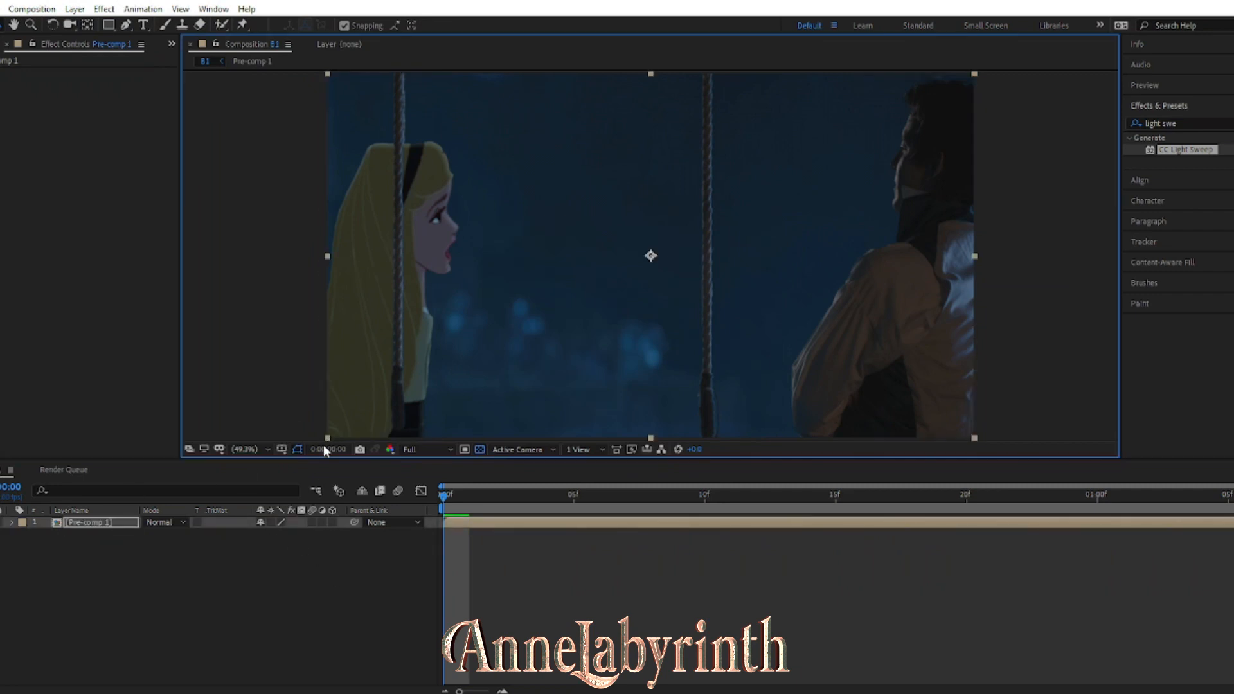
left_click(239, 620)
Step: Add the B1 composition to the render queue and open its output file destination
left_click(32, 9)
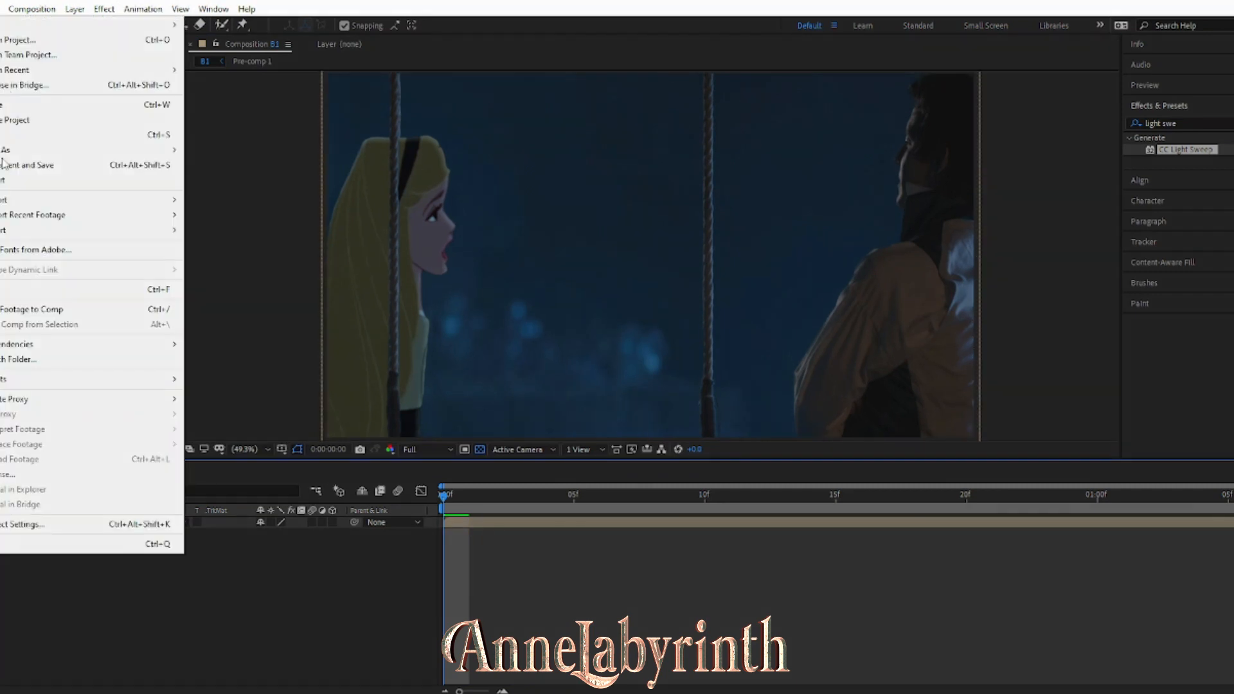
left_click(39, 169)
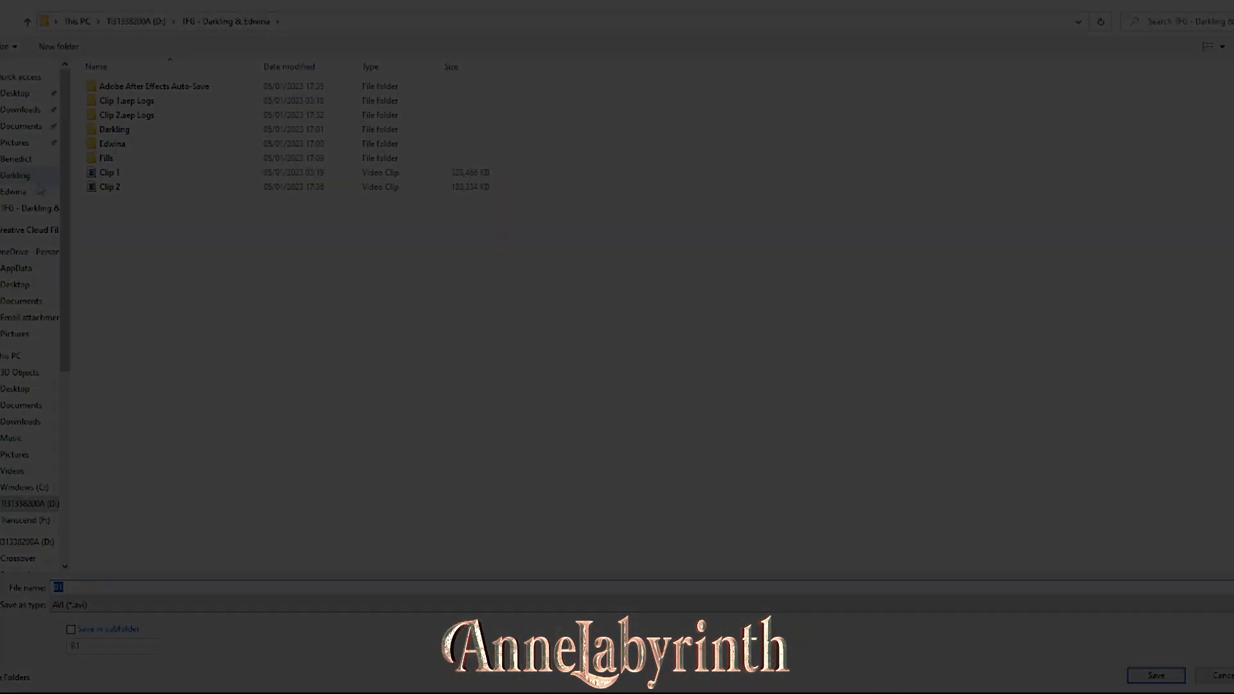